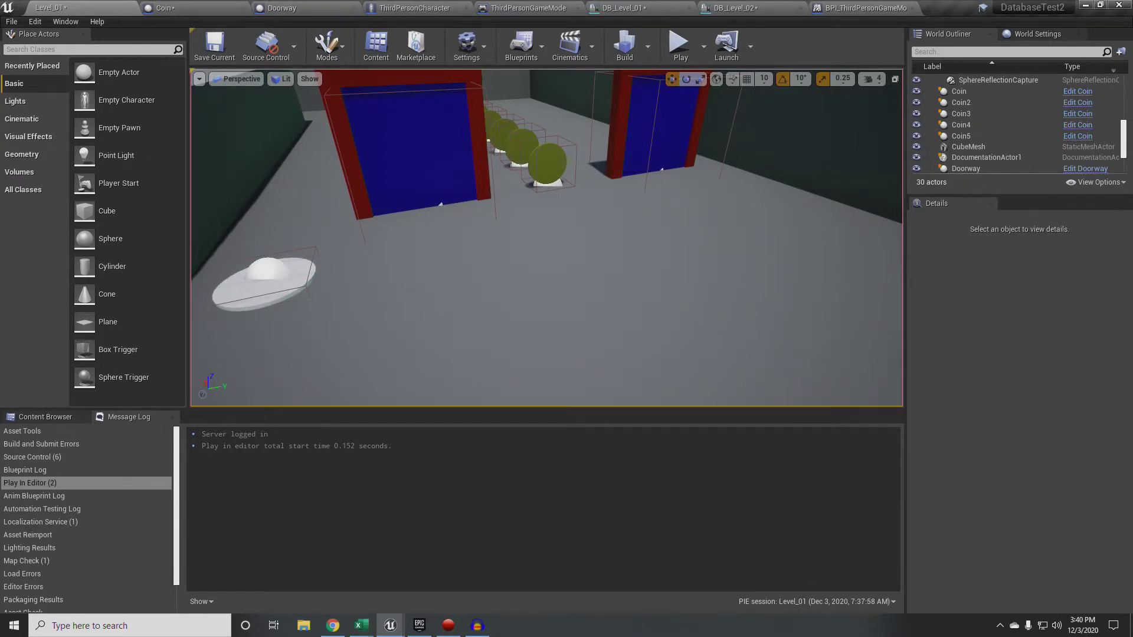
{"action": "key", "text": "w"}
{"action": "right_click_drag", "start_coordinate": [567, 284], "coordinate": [513, 257]}
{"action": "key", "text": "w"}
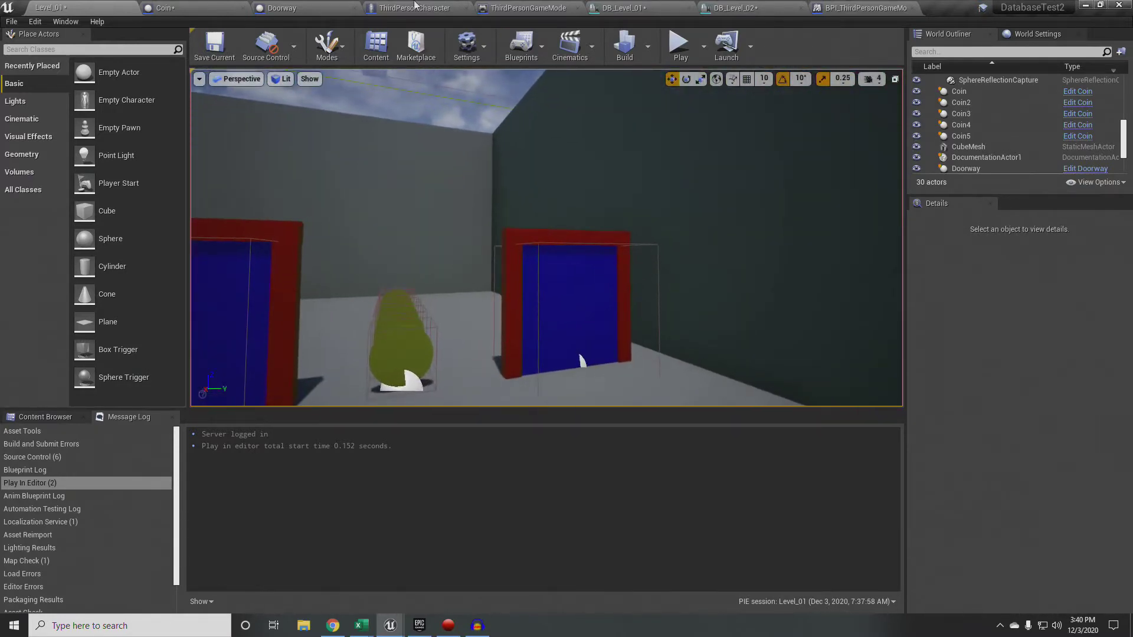
Step: In the Doorway blueprint, enable SaveGame for the DoorIsOpen variable and compile
{"action": "left_click", "coordinate": [296, 7]}
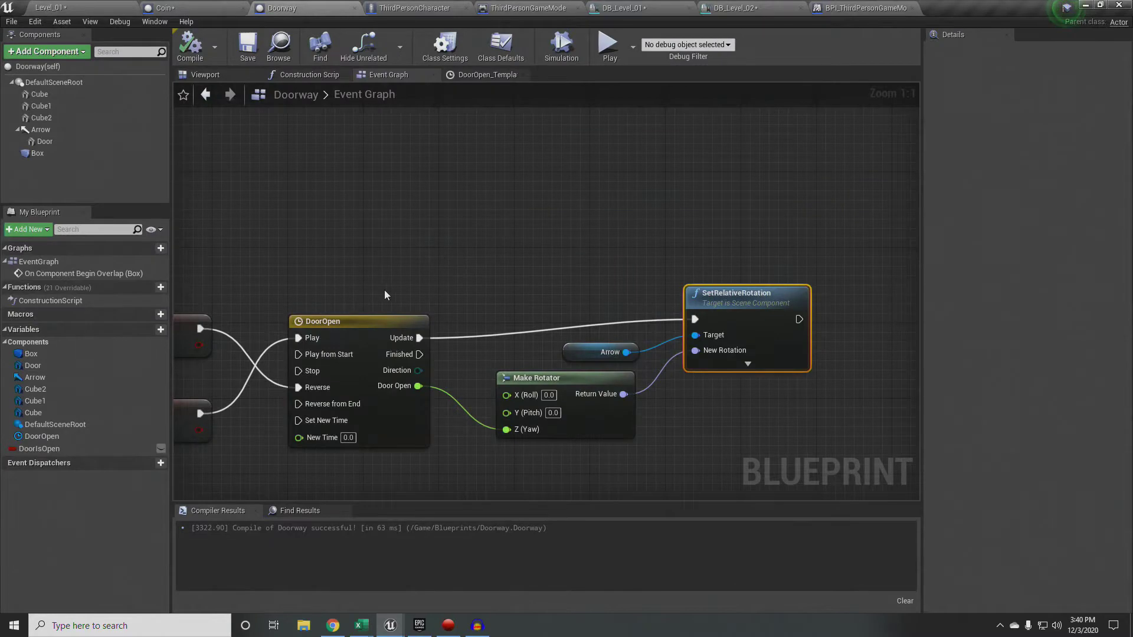
{"action": "left_click", "coordinate": [90, 449]}
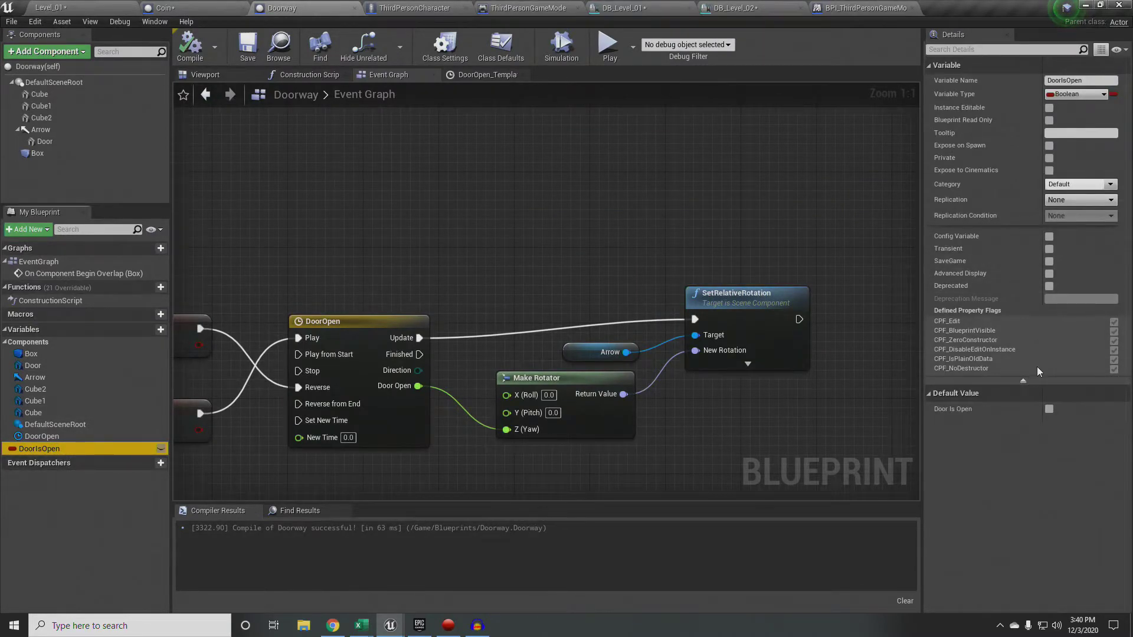
{"action": "left_click", "coordinate": [1049, 261]}
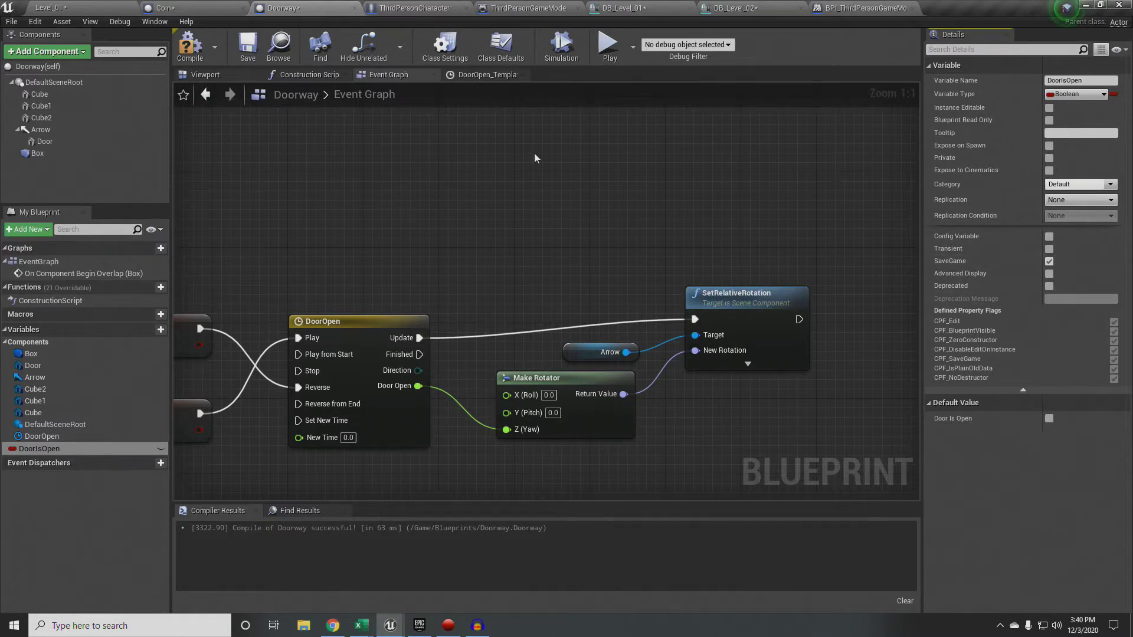
{"action": "left_click", "coordinate": [190, 48]}
Step: Examine the Doorway overlap logic, the Coin blueprint's implemented interfaces, and Coin's database save and load events
{"action": "right_click_drag", "start_coordinate": [344, 208], "coordinate": [884, 221]}
{"action": "right_click_drag", "start_coordinate": [444, 276], "coordinate": [754, 183]}
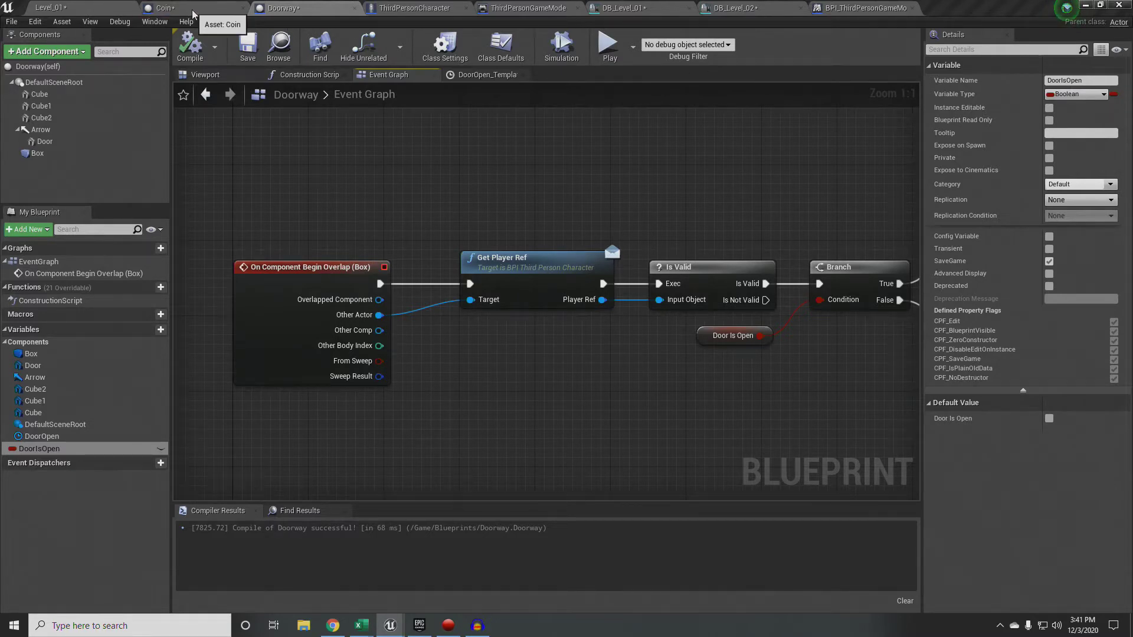
{"action": "left_click", "coordinate": [168, 8]}
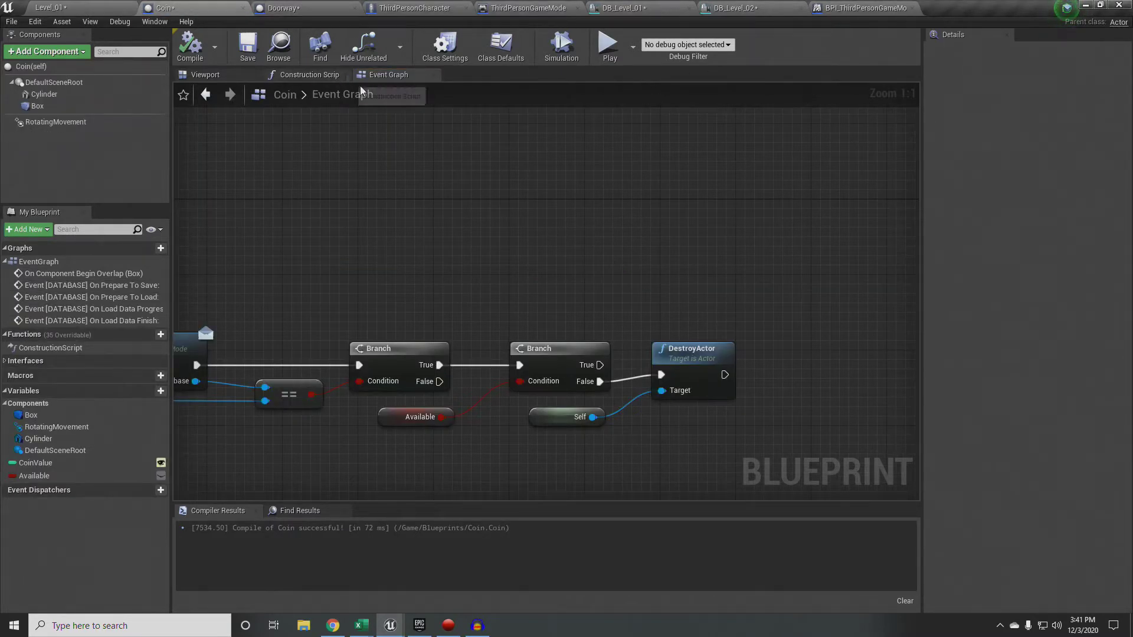
{"action": "left_click", "coordinate": [445, 46]}
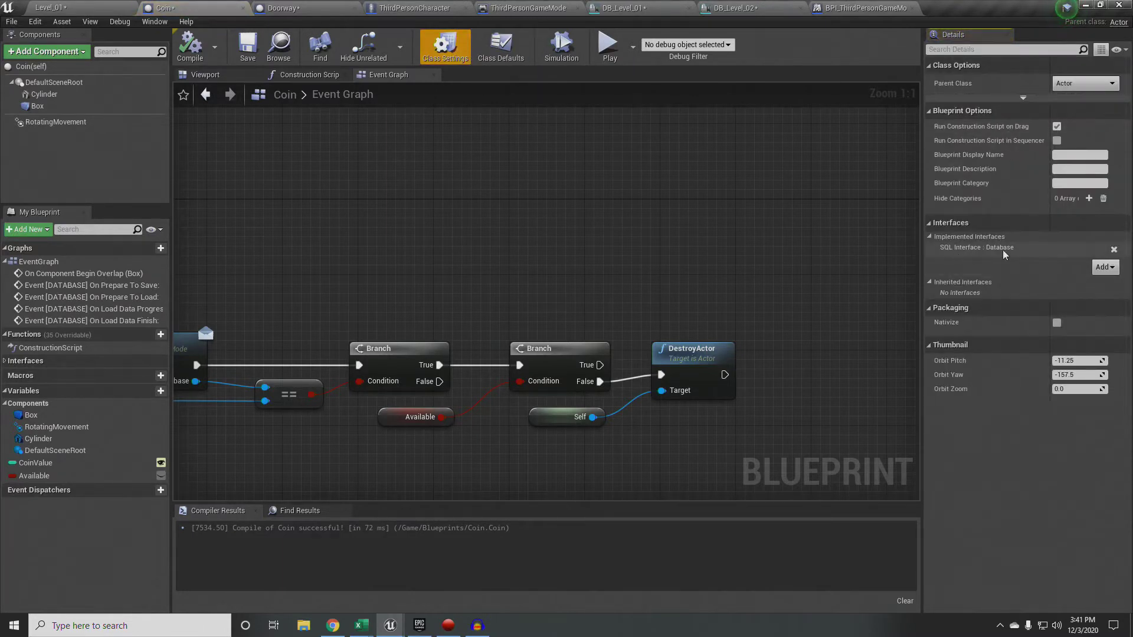
{"action": "right_click_drag", "start_coordinate": [278, 440], "coordinate": [640, 260]}
{"action": "right_click_drag", "start_coordinate": [519, 484], "coordinate": [634, 68]}
{"action": "scroll", "coordinate": [527, 315], "scroll_direction": "down", "scroll_amount": 6}
{"action": "right_click_drag", "start_coordinate": [531, 314], "coordinate": [462, 113]}
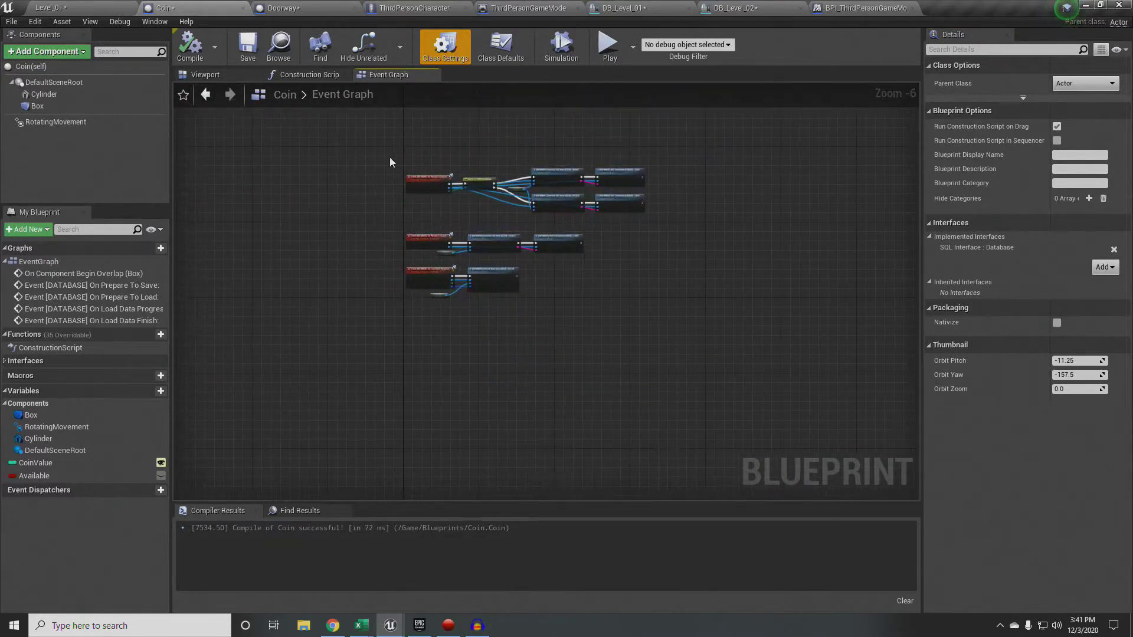
{"action": "scroll", "coordinate": [414, 224], "scroll_direction": "up", "scroll_amount": 5}
{"action": "scroll", "coordinate": [436, 225], "scroll_direction": "down", "scroll_amount": 2}
{"action": "right_click_drag", "start_coordinate": [515, 157], "coordinate": [498, 229]}
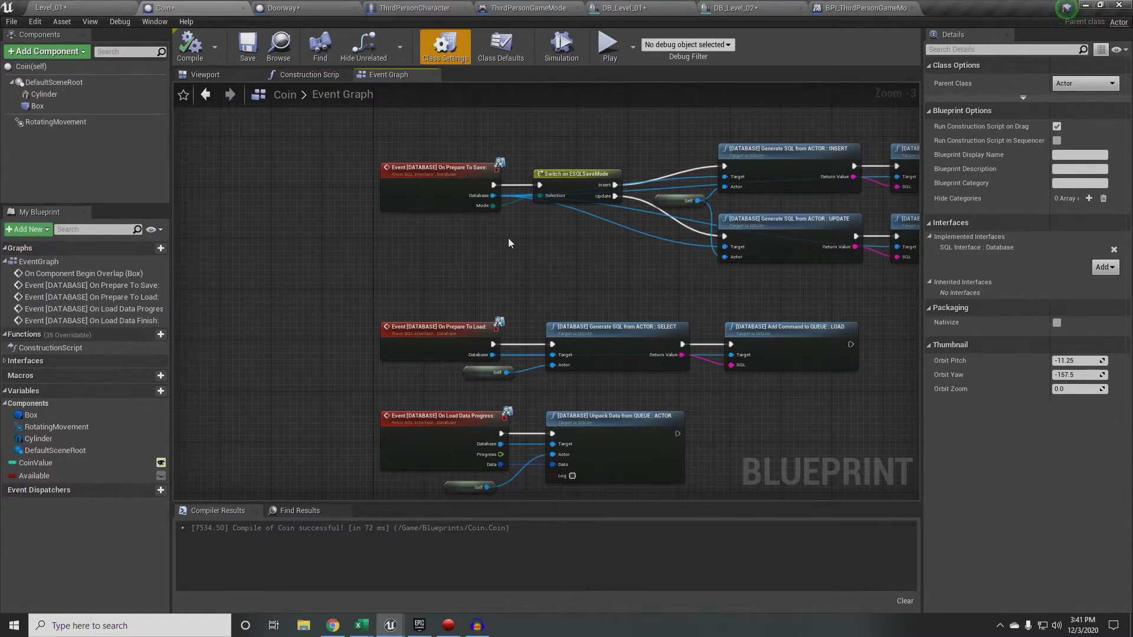
Step: Save the Coin and Doorway blueprints
{"action": "left_click", "coordinate": [295, 8]}
{"action": "left_click", "coordinate": [194, 7]}
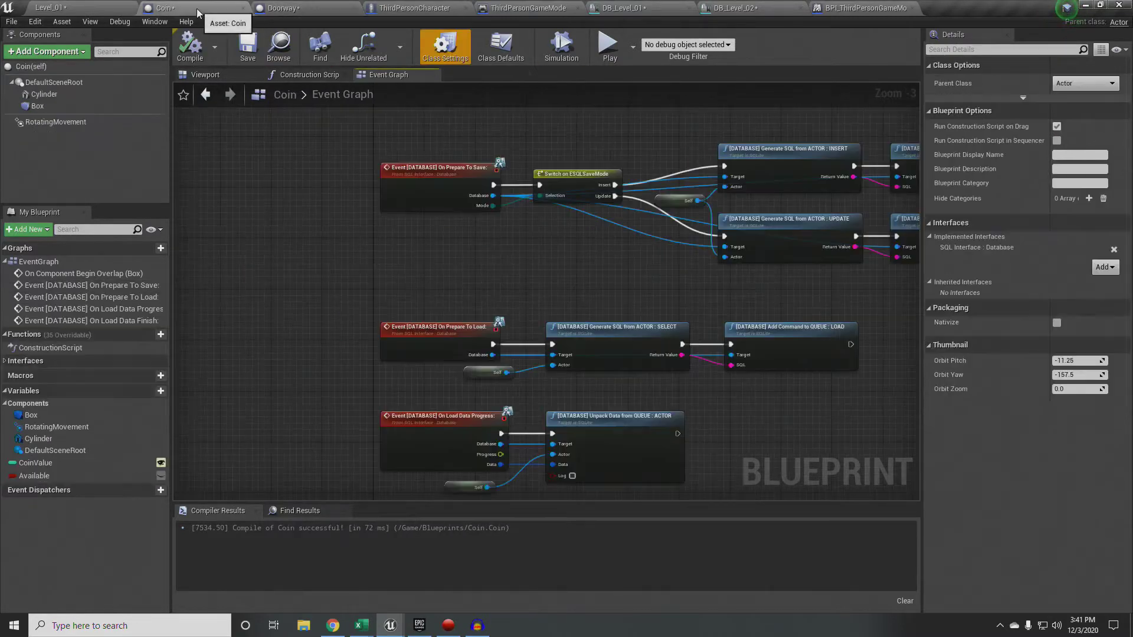
{"action": "left_click", "coordinate": [250, 49]}
{"action": "left_click", "coordinate": [282, 8]}
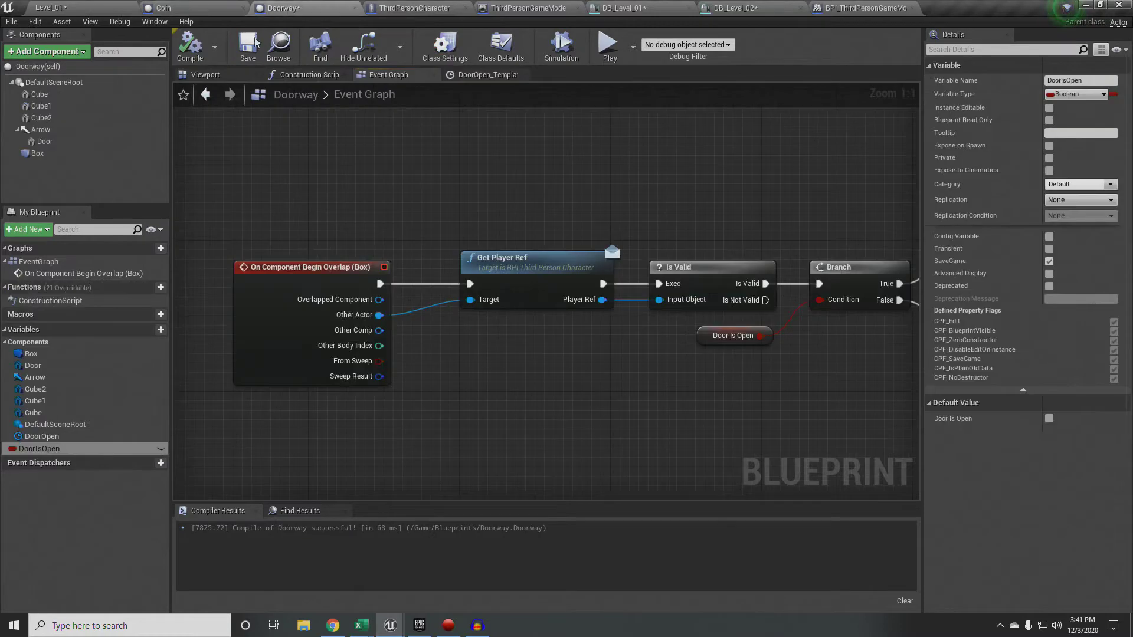
{"action": "left_click", "coordinate": [246, 52]}
Step: Reparent the Doorway blueprint to the SQLSerializable class, then compile and save it
{"action": "right_click_drag", "start_coordinate": [543, 377], "coordinate": [621, 322]}
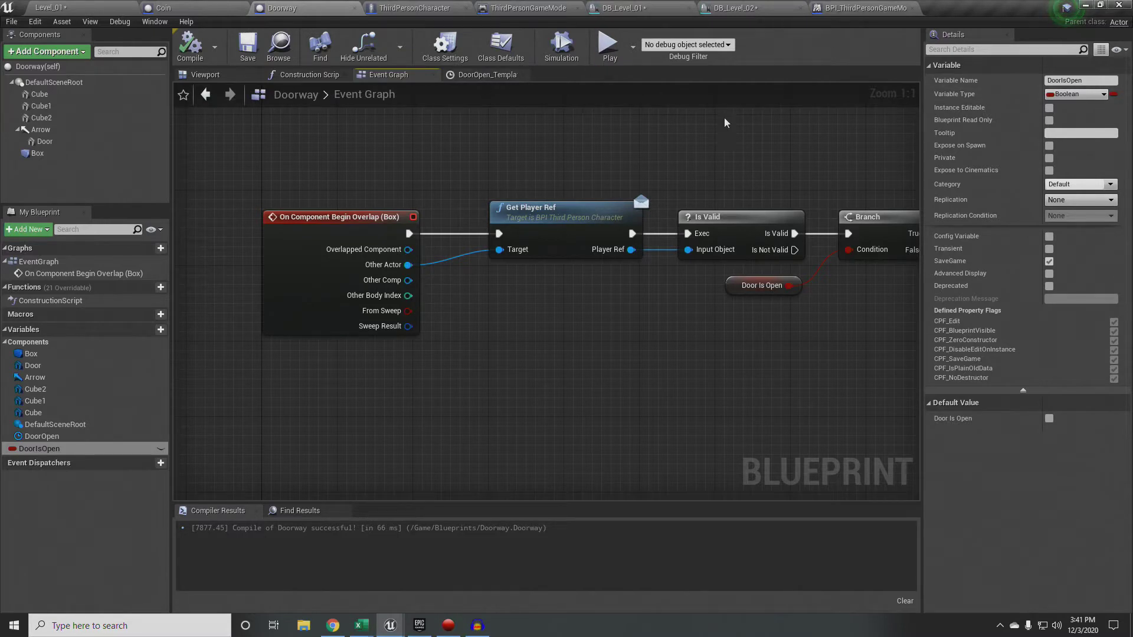
{"action": "left_click", "coordinate": [445, 48]}
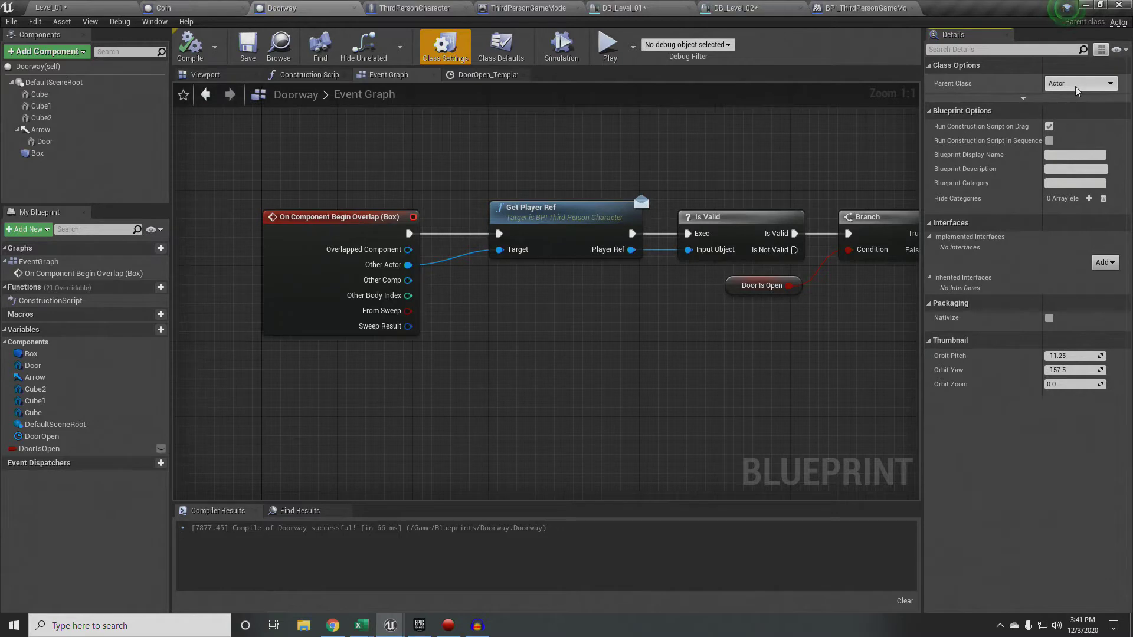
{"action": "left_click", "coordinate": [1111, 84]}
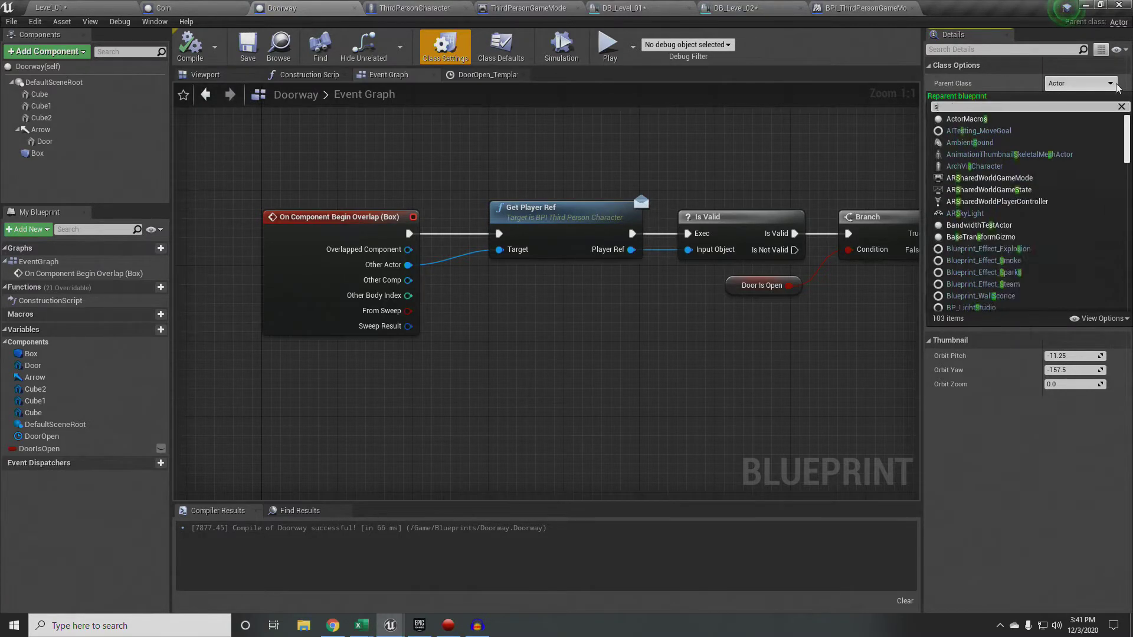
{"action": "type", "text": "sql"}
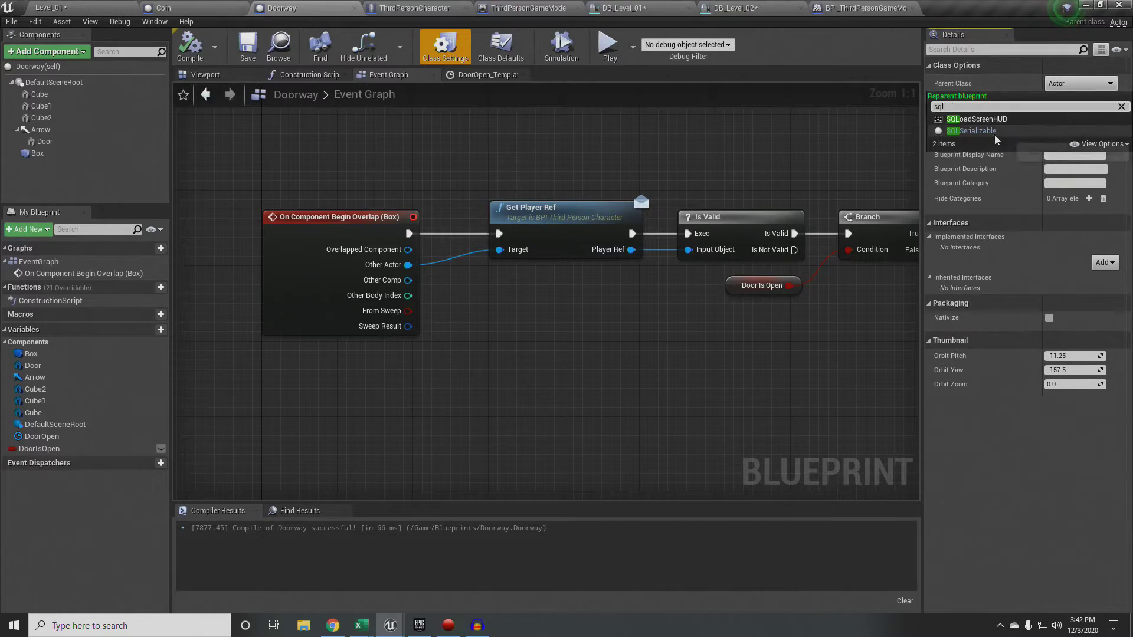
{"action": "left_click", "coordinate": [976, 130]}
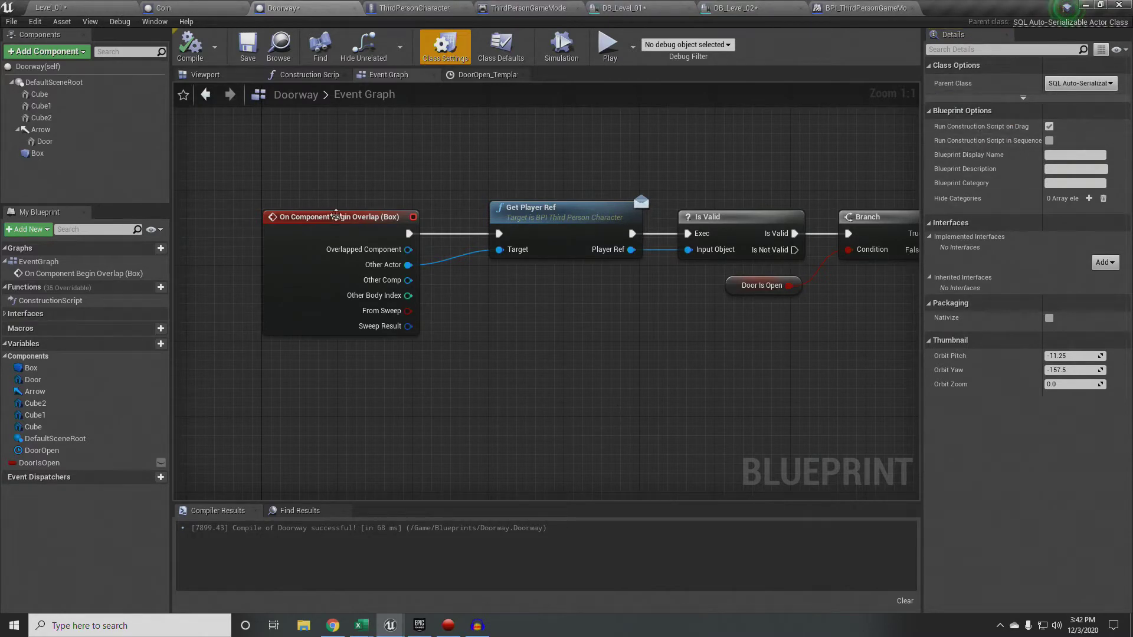
{"action": "left_click", "coordinate": [196, 53]}
{"action": "left_click", "coordinate": [240, 53]}
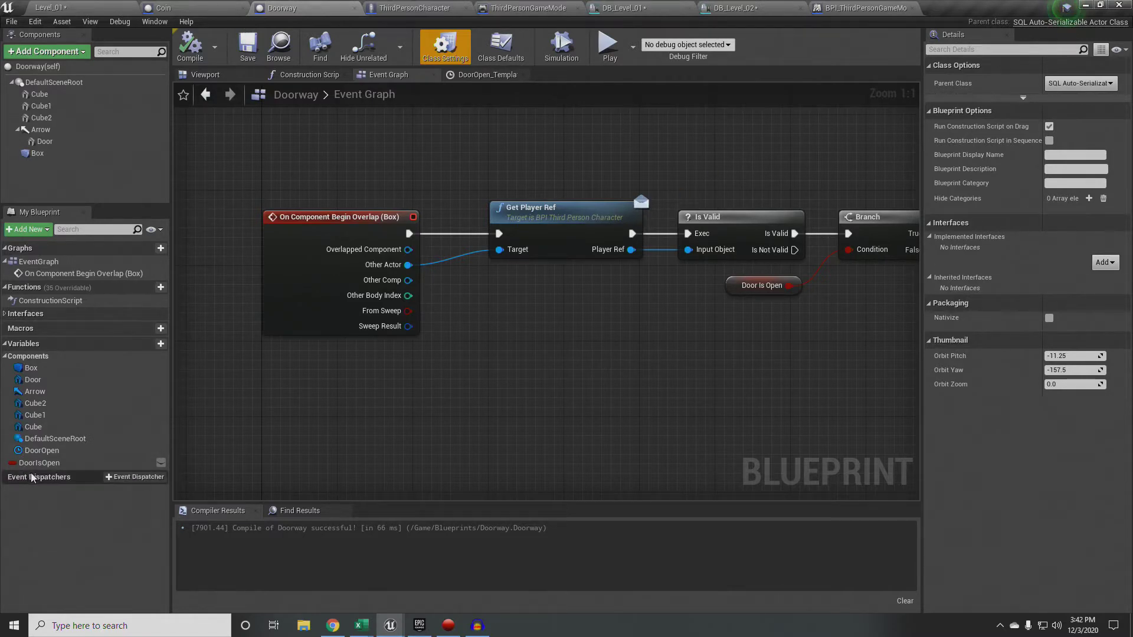
Step: Copy the name of the Doorway blueprint's DoorIsOpen variable without changing it
{"action": "left_click", "coordinate": [47, 462]}
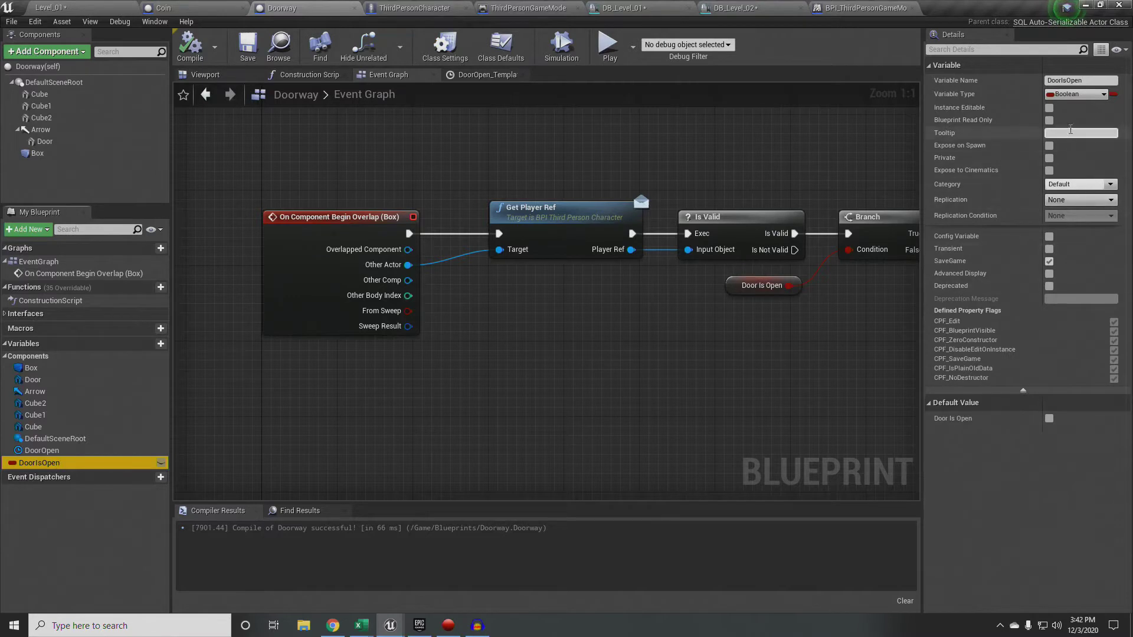
{"action": "right_click_drag", "start_coordinate": [663, 379], "coordinate": [479, 379]}
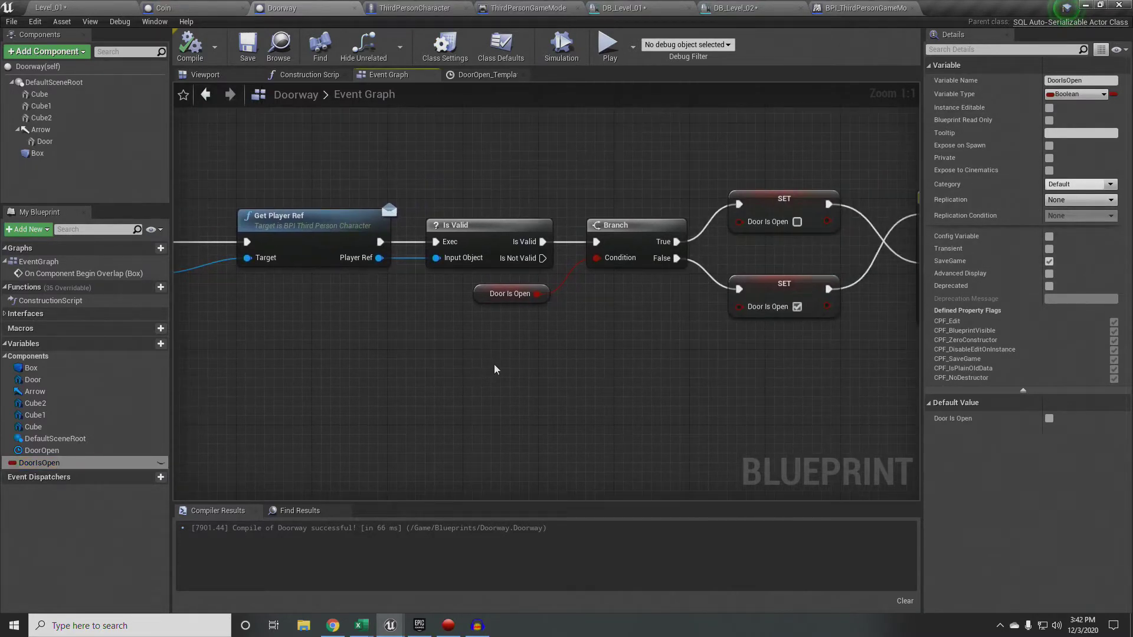
{"action": "left_click", "coordinate": [84, 463]}
{"action": "left_click", "coordinate": [84, 463]}
{"action": "key", "text": "ctrl+c"}
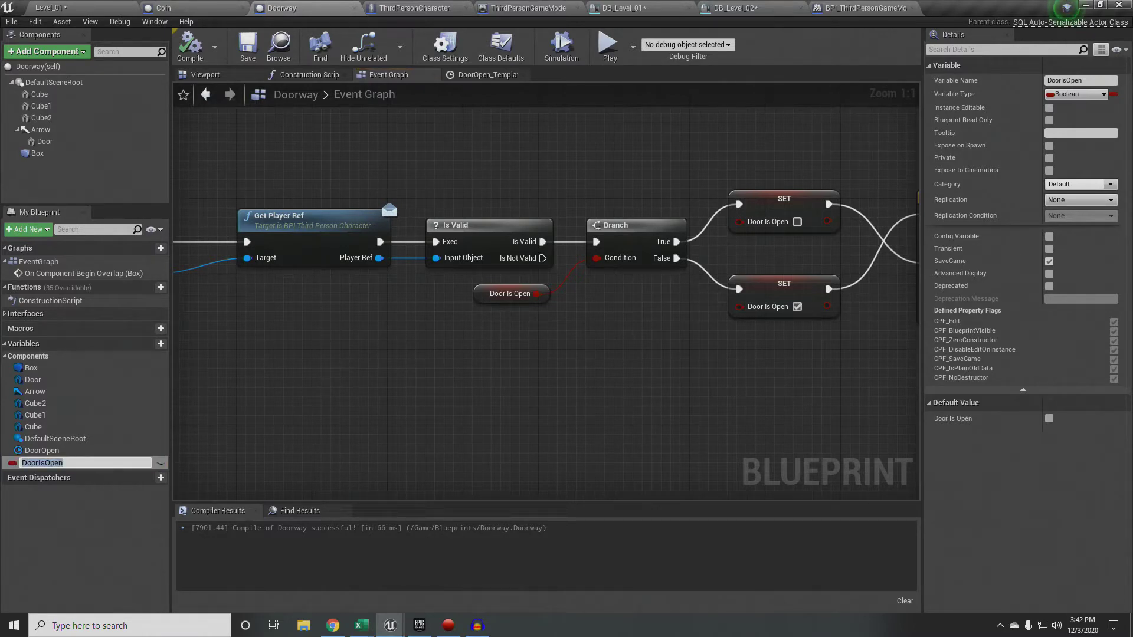
{"action": "key", "text": "Return"}
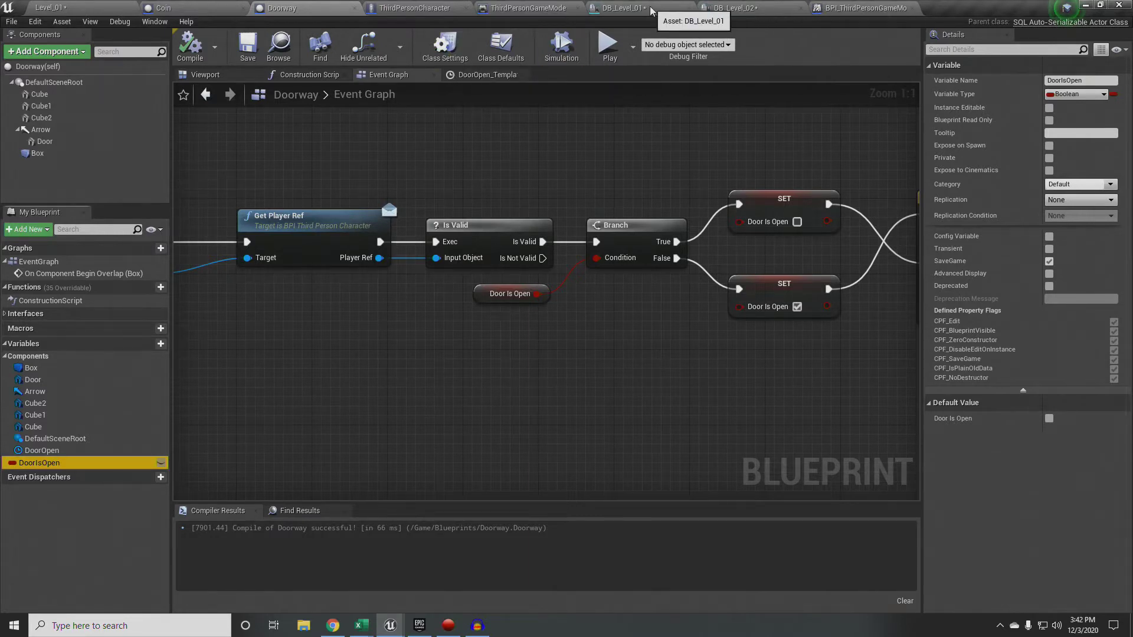
Step: Add a third column of type BOOL named DoorIsOpen to the DB_Level_01 database table
{"action": "left_click", "coordinate": [622, 8]}
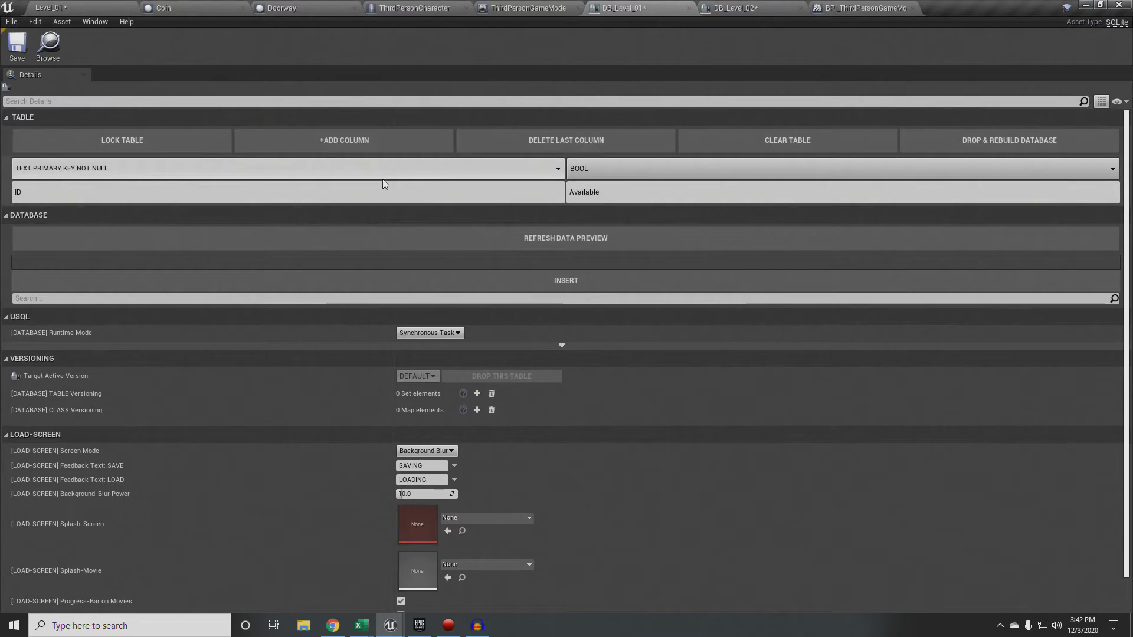
{"action": "left_click", "coordinate": [384, 148]}
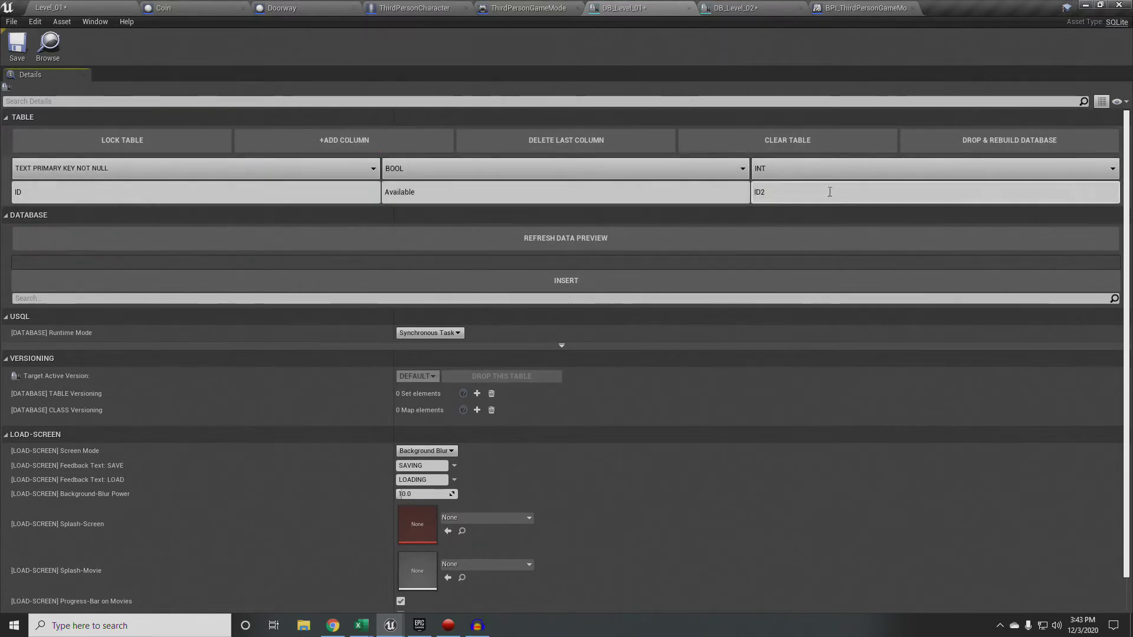
{"action": "left_click", "coordinate": [806, 166]}
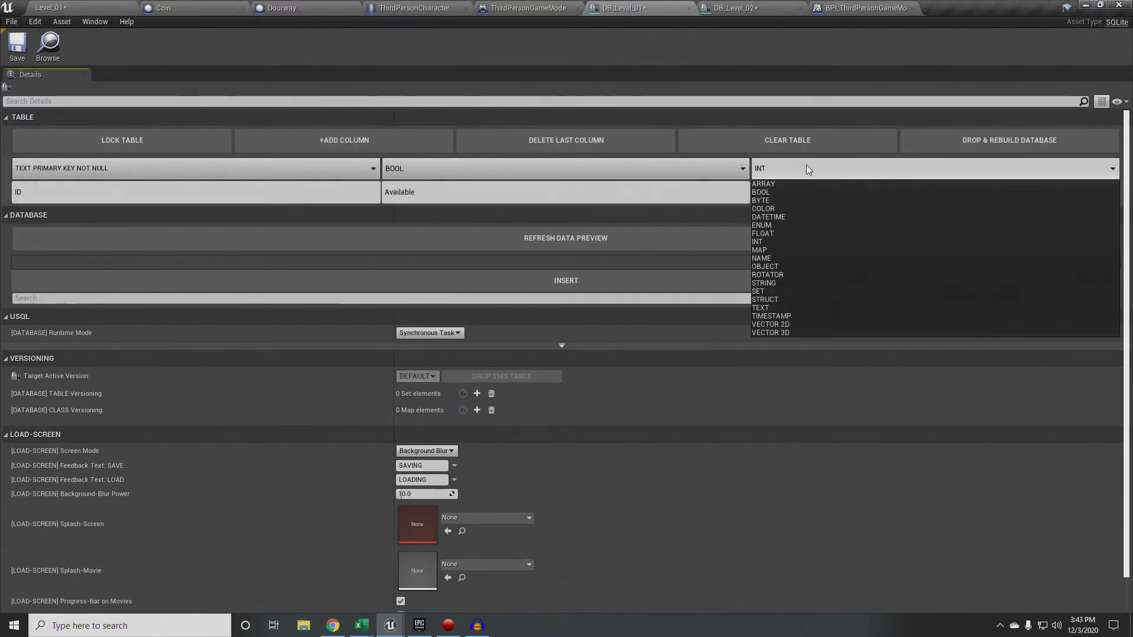
{"action": "left_click", "coordinate": [769, 193]}
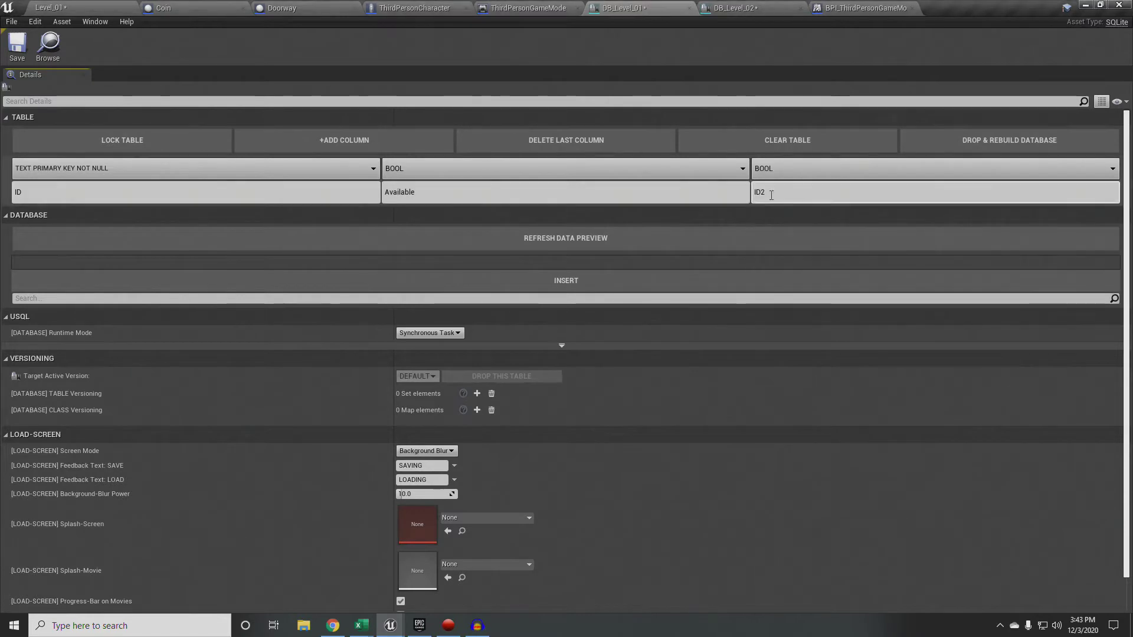
{"action": "left_click", "coordinate": [797, 192]}
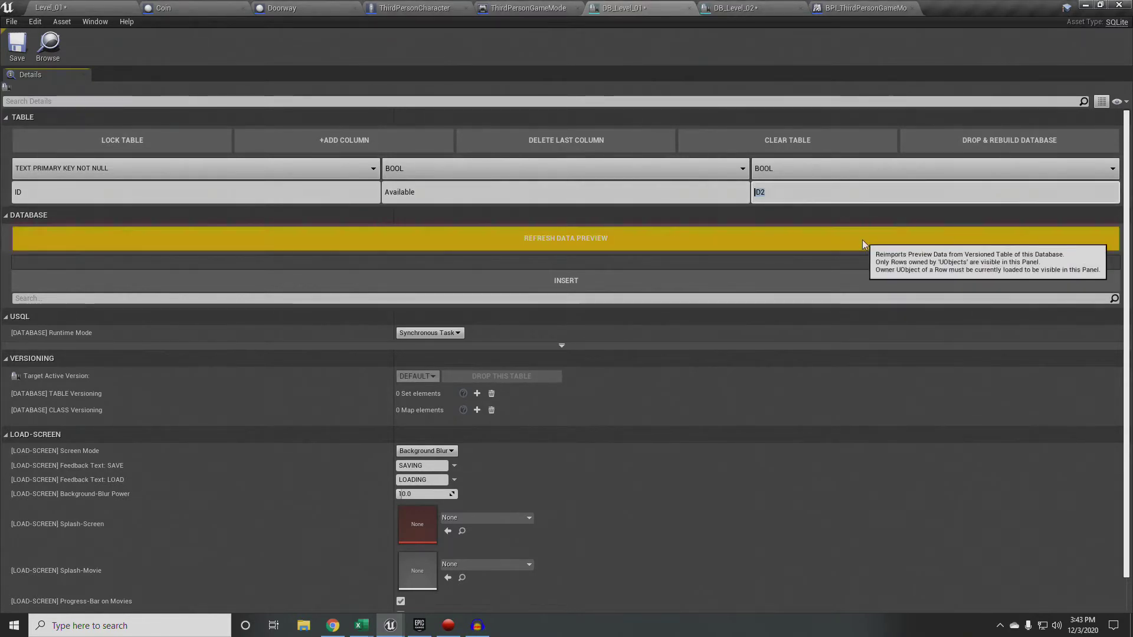
{"action": "type", "text": "DoorIsOpen"}
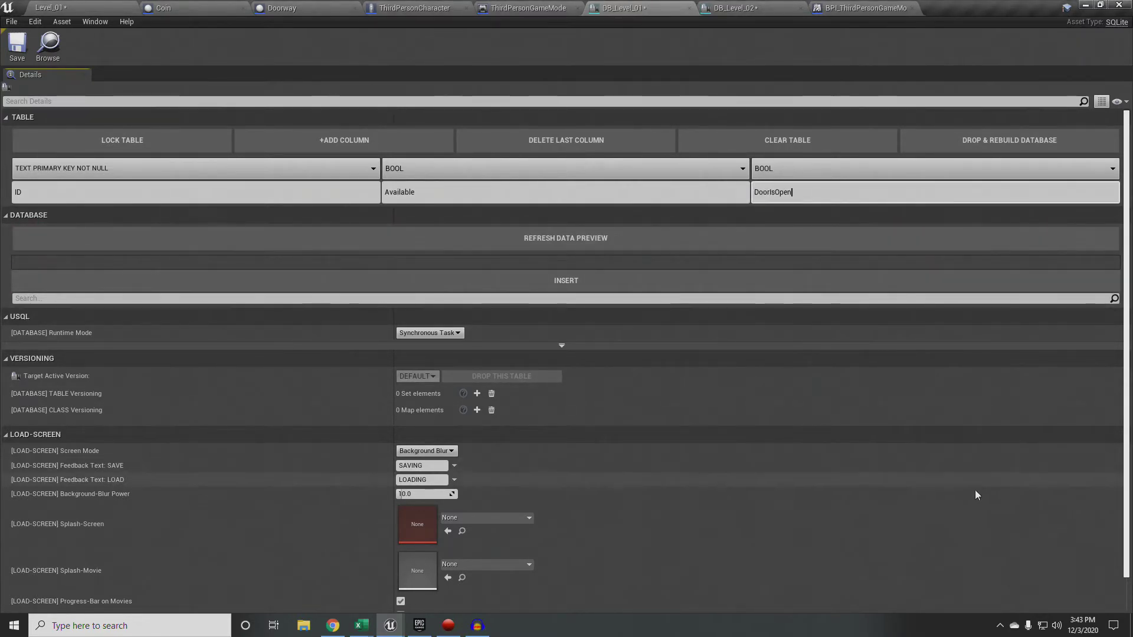
{"action": "left_click", "coordinate": [943, 216]}
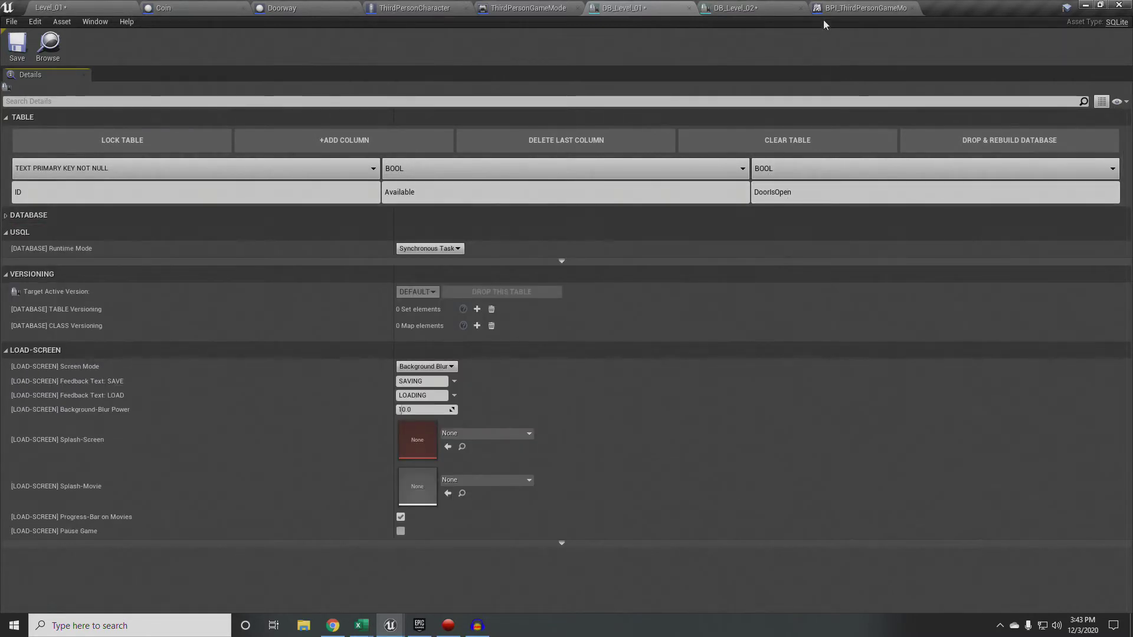
Step: Check the DoorIsOpen variable in Doorway against the DB_Level_01 column and save the DB_Level_01 database
{"action": "left_click", "coordinate": [853, 9]}
{"action": "left_click", "coordinate": [648, 8]}
{"action": "left_click", "coordinate": [284, 8]}
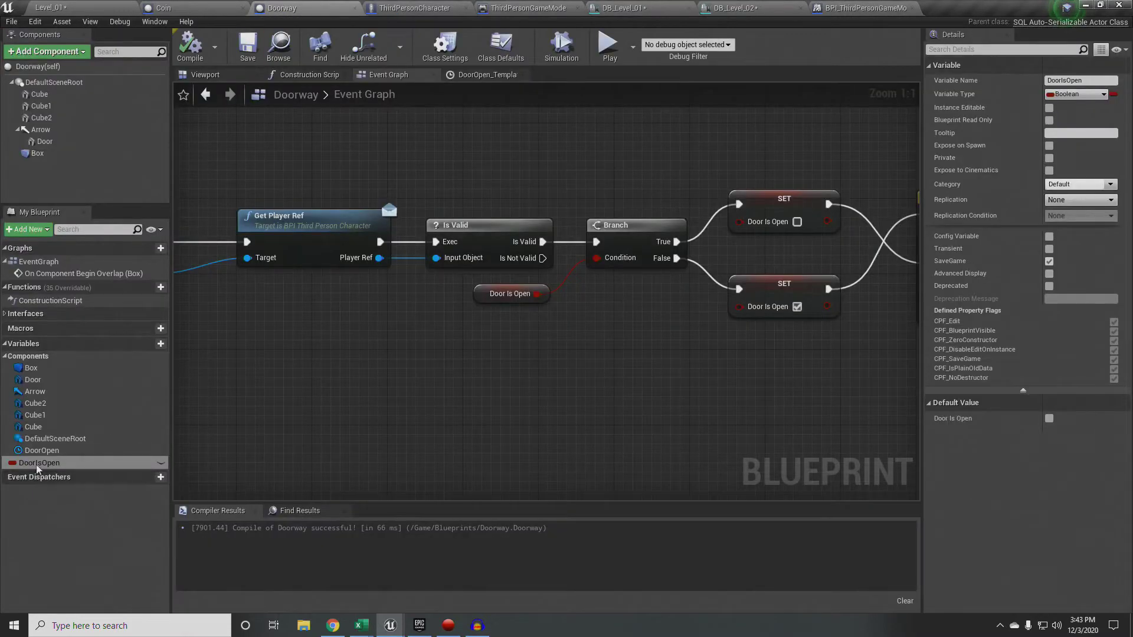
{"action": "left_click", "coordinate": [736, 8]}
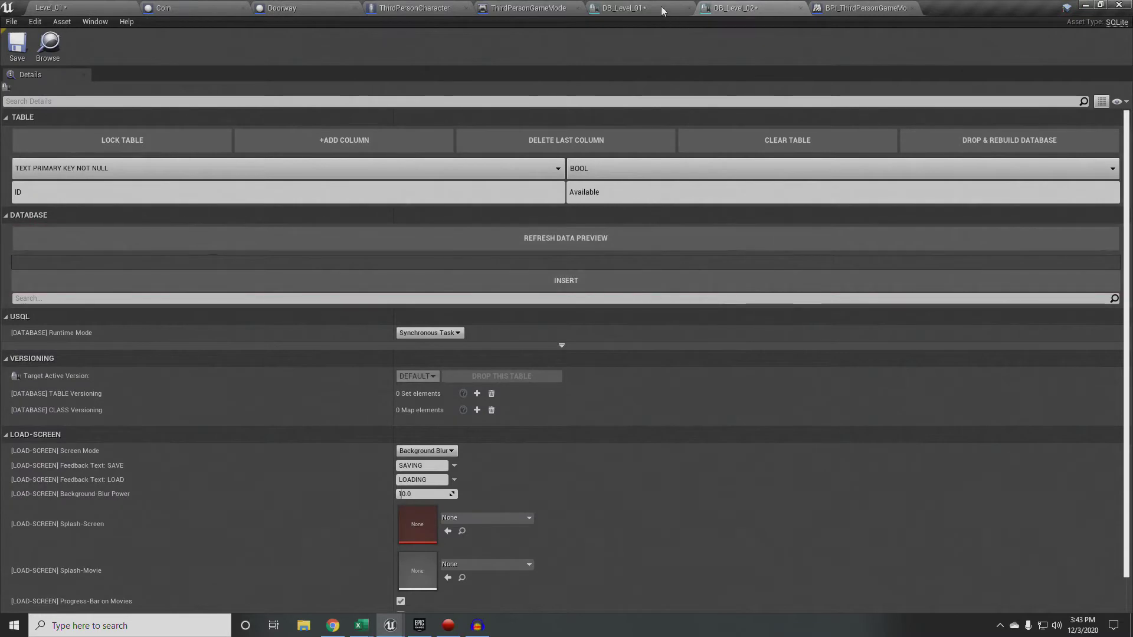
{"action": "left_click", "coordinate": [643, 8]}
{"action": "left_click", "coordinate": [17, 44]}
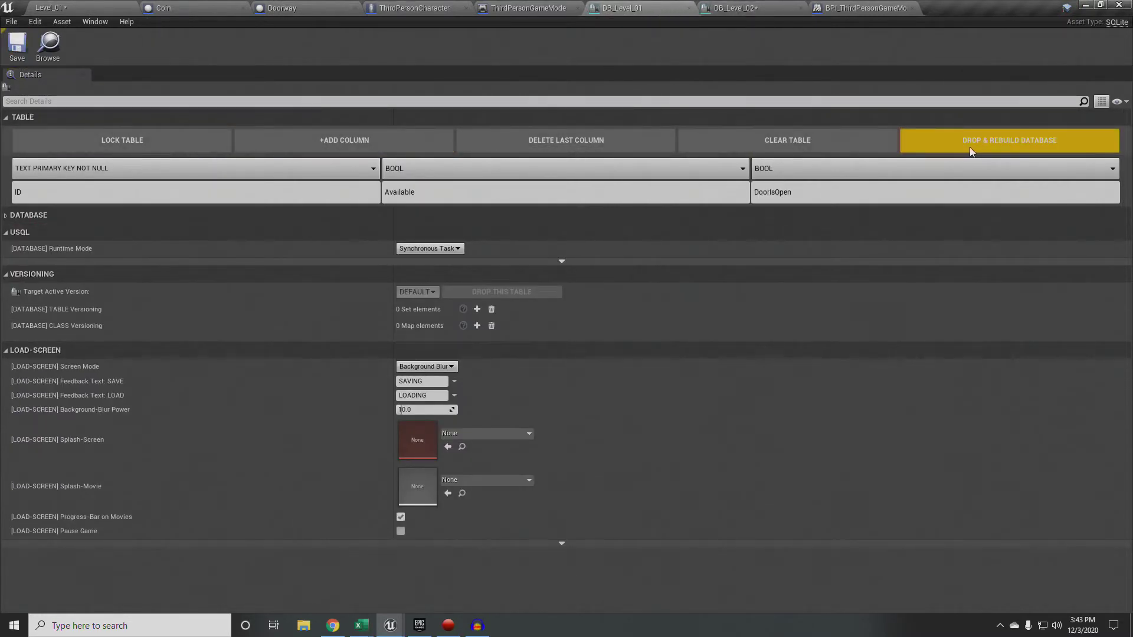
Step: Add a third column of type BOOL named DoorIsOpen to the DB_Level_02 database table
{"action": "left_click", "coordinate": [762, 9]}
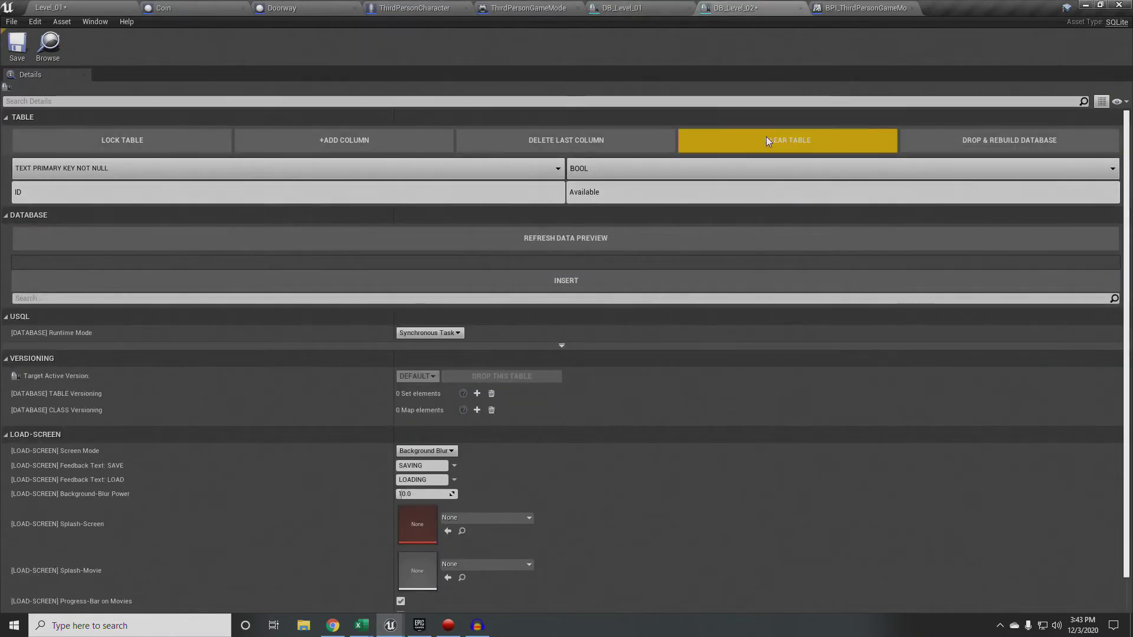
{"action": "left_click", "coordinate": [388, 148]}
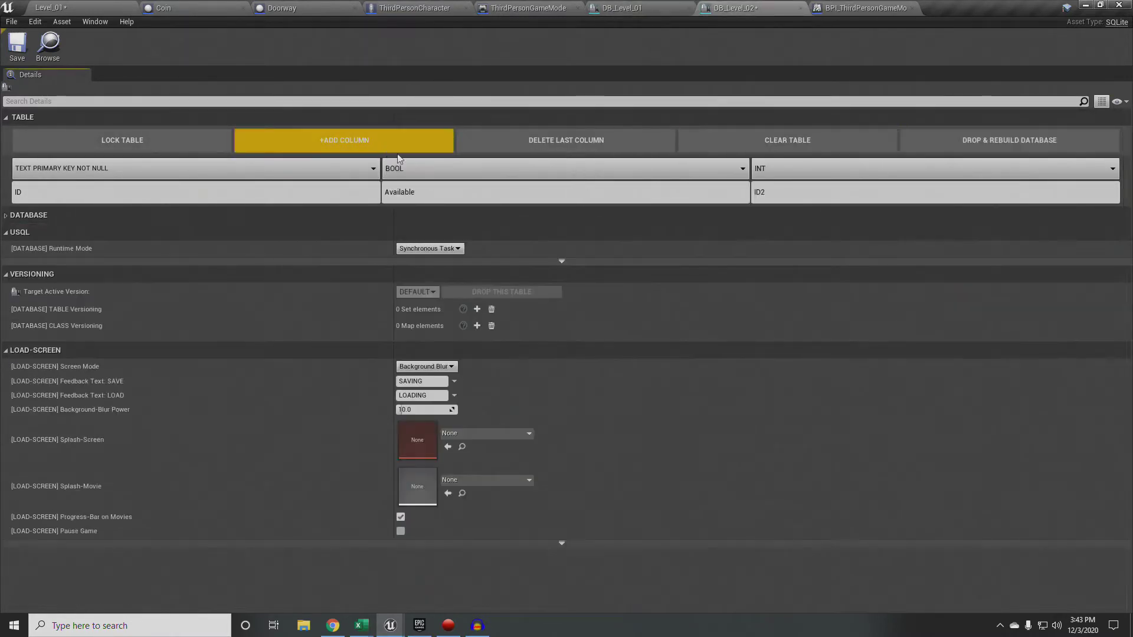
{"action": "left_click", "coordinate": [816, 169]}
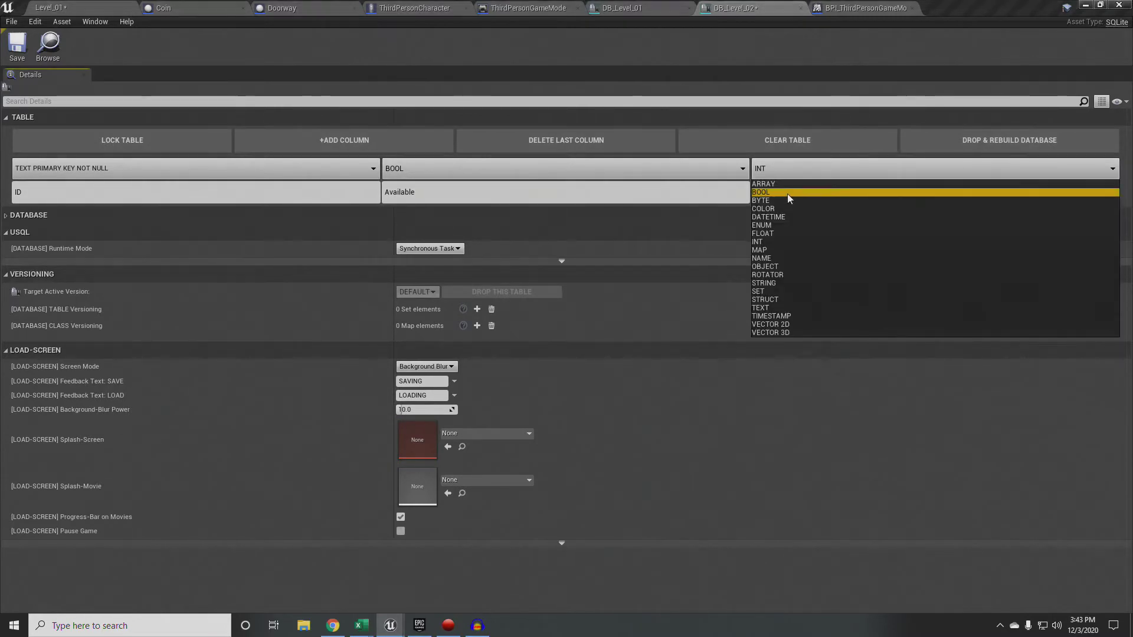
{"action": "left_click", "coordinate": [767, 193]}
{"action": "left_click", "coordinate": [761, 195]}
{"action": "key", "text": "ctrl+v"}
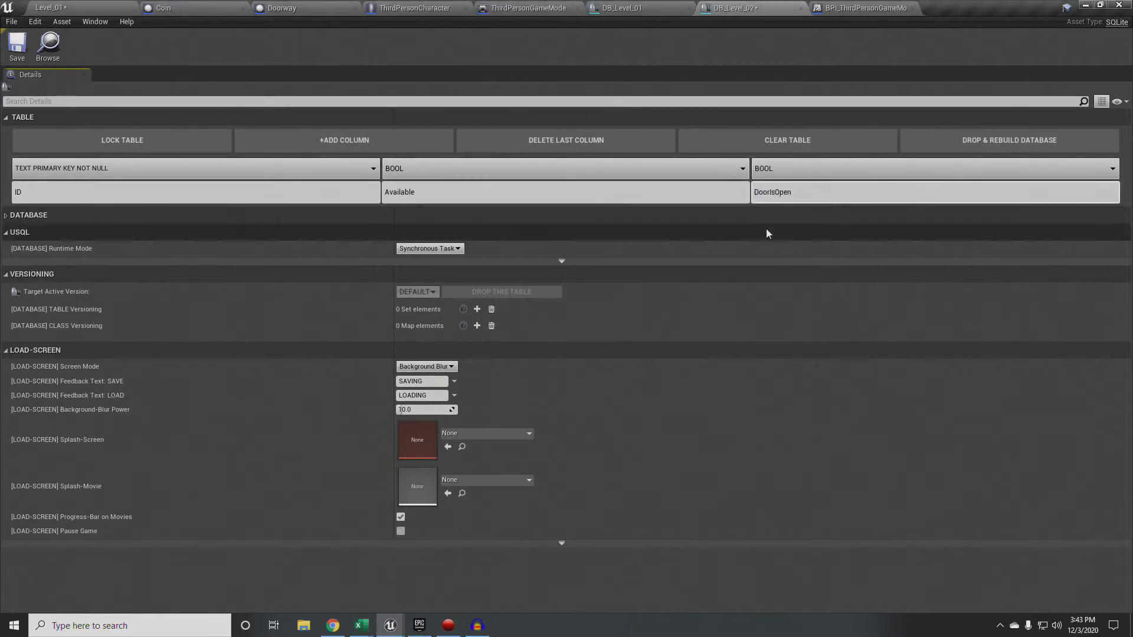
Step: Save the DB_Level_02 database with its new DoorIsOpen column
{"action": "left_click", "coordinate": [175, 71]}
{"action": "left_click", "coordinate": [18, 46]}
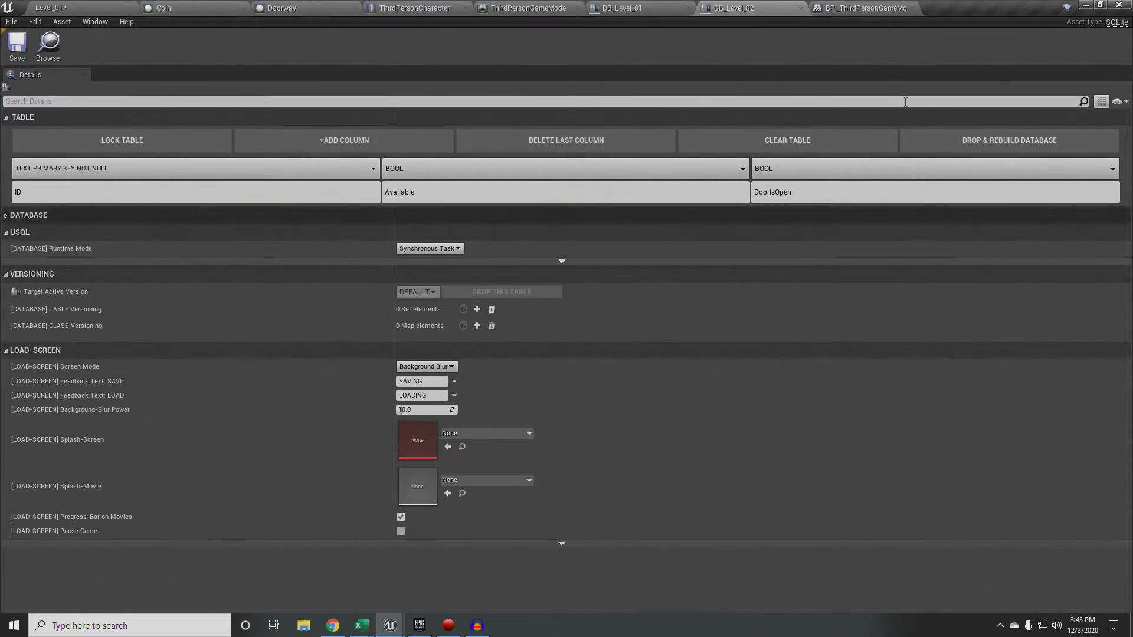
Step: In Doorway's event graph, add a Get Level Database message node driven by the DoorOpen timeline's Finished output, below Make Rotator
{"action": "left_click", "coordinate": [312, 6]}
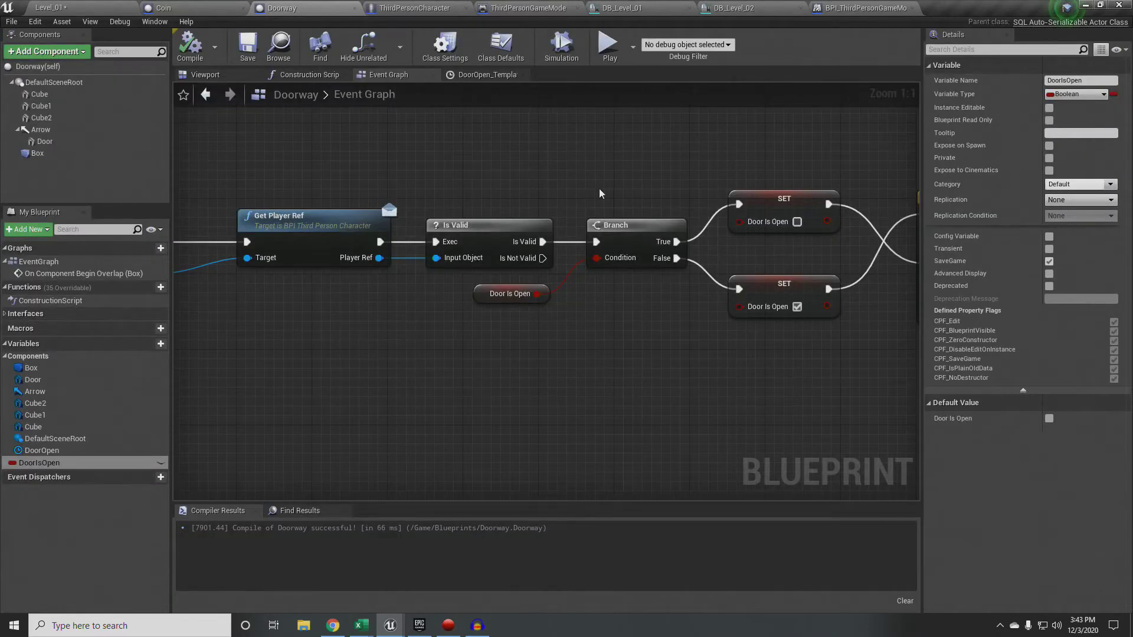
{"action": "right_click_drag", "start_coordinate": [366, 308], "coordinate": [569, 318]}
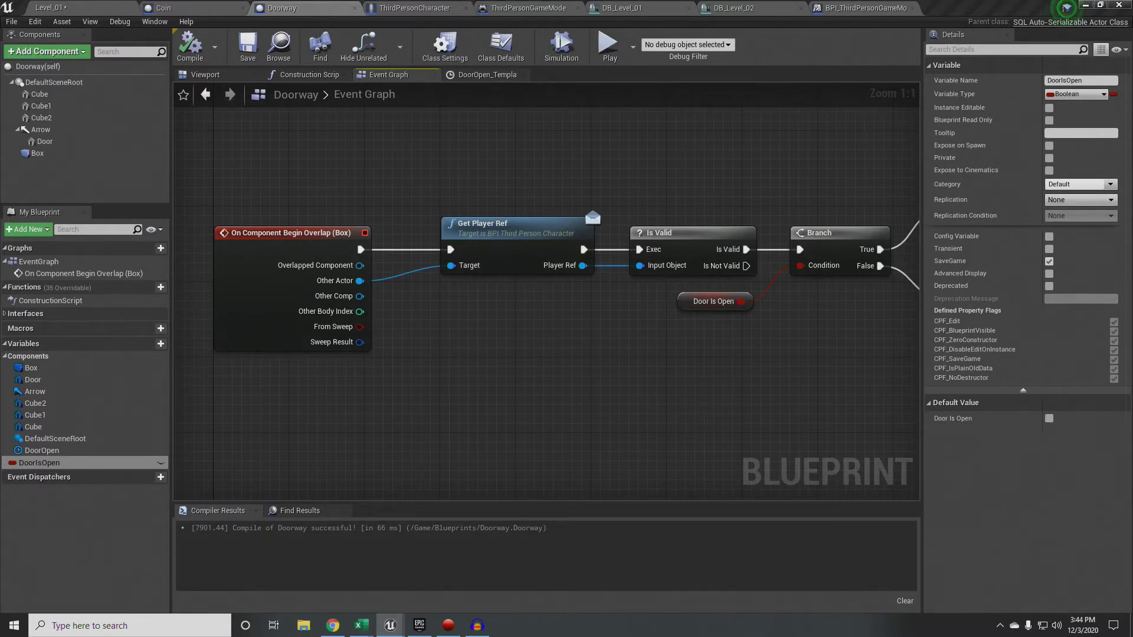
{"action": "right_click_drag", "start_coordinate": [888, 347], "coordinate": [177, 332]}
{"action": "right_click_drag", "start_coordinate": [708, 332], "coordinate": [728, 295]}
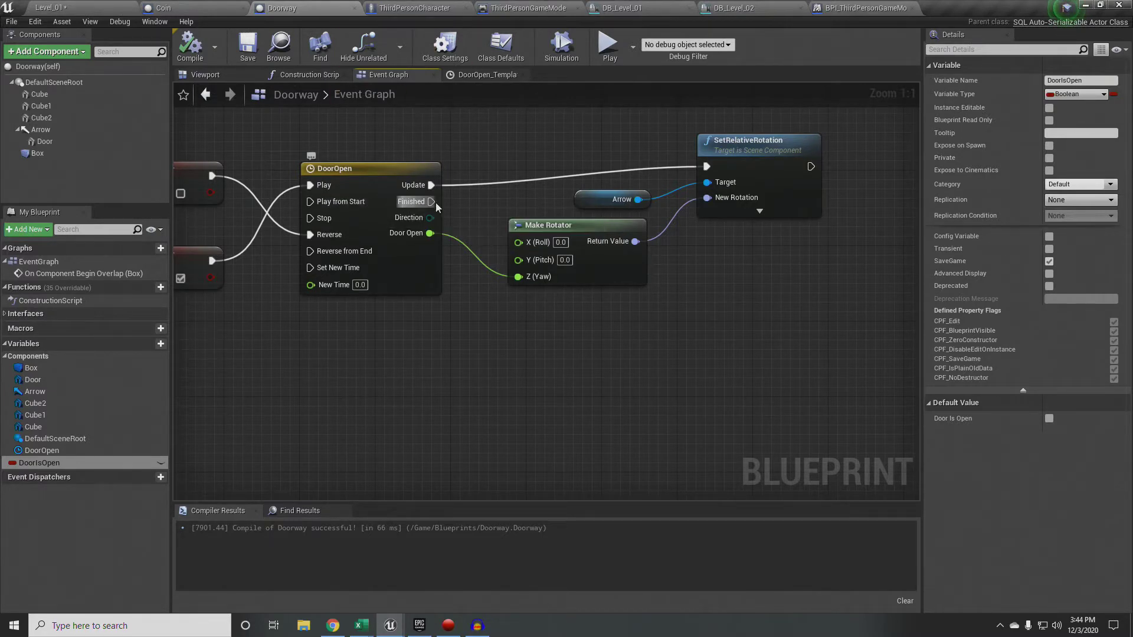
{"action": "left_click_drag", "start_coordinate": [430, 201], "coordinate": [521, 337]}
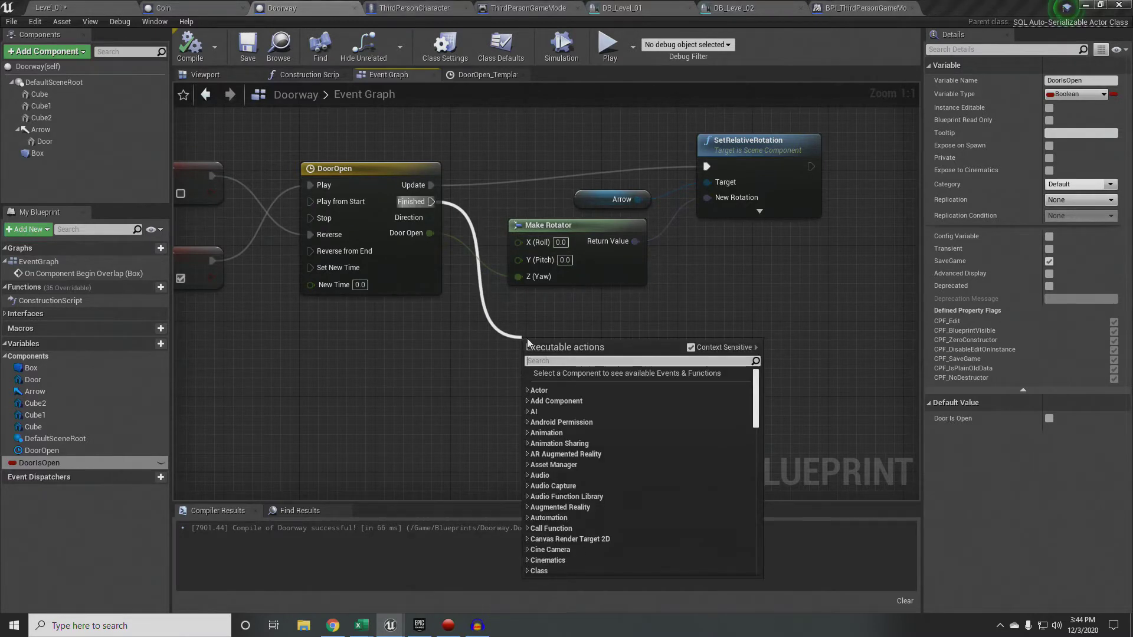
{"action": "type", "text": "getlevd"}
{"action": "key", "text": "BackSpace"}
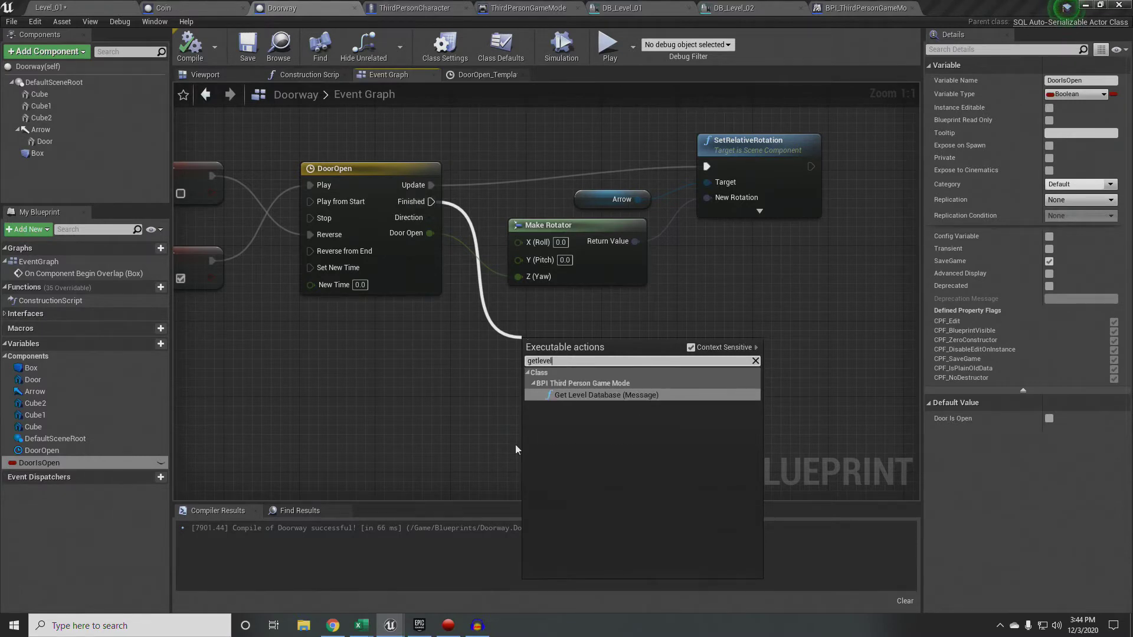
{"action": "left_click", "coordinate": [594, 394]}
{"action": "left_click_drag", "start_coordinate": [599, 329], "coordinate": [584, 318]}
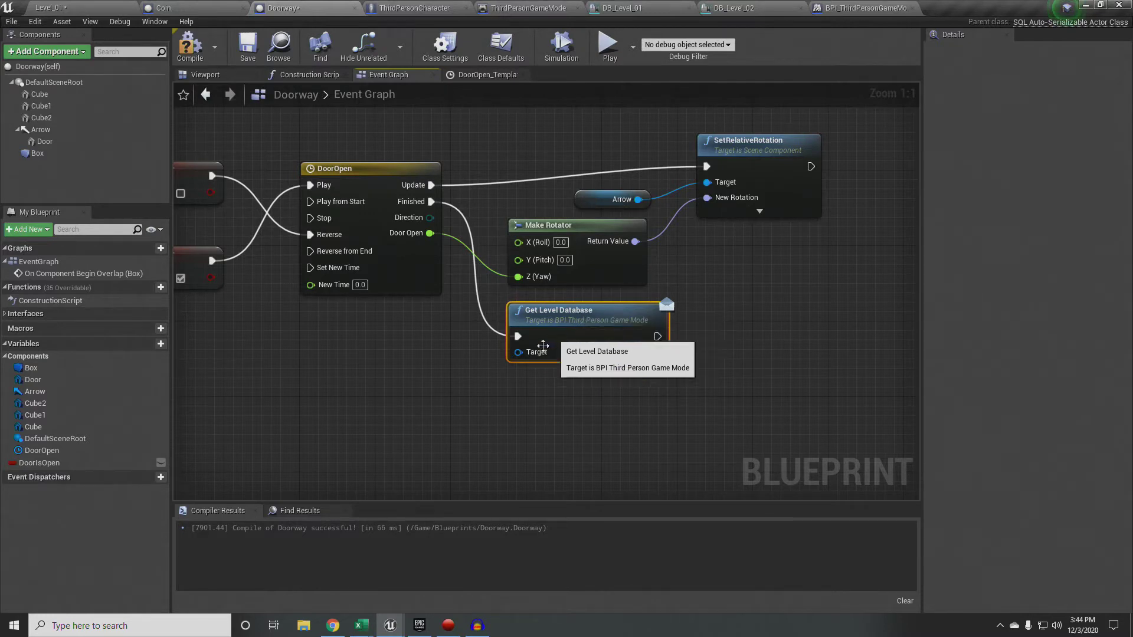
Step: Add a Get Game Mode node and connect its Return Value to the Target of Get Level Database
{"action": "right_click", "coordinate": [416, 361]}
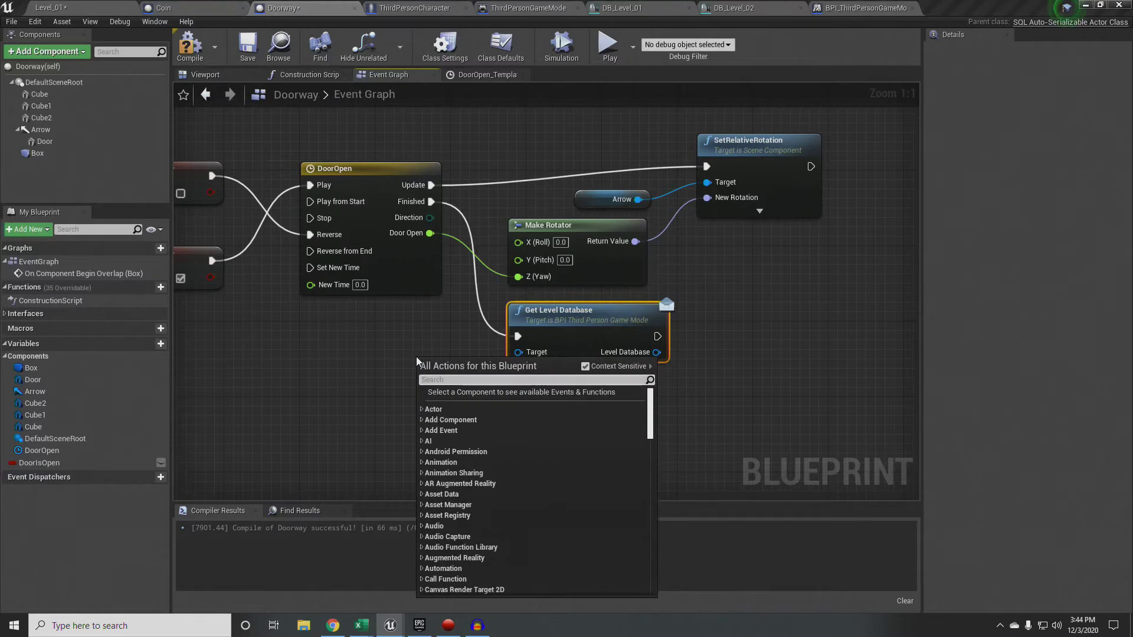
{"action": "type", "text": "g"}
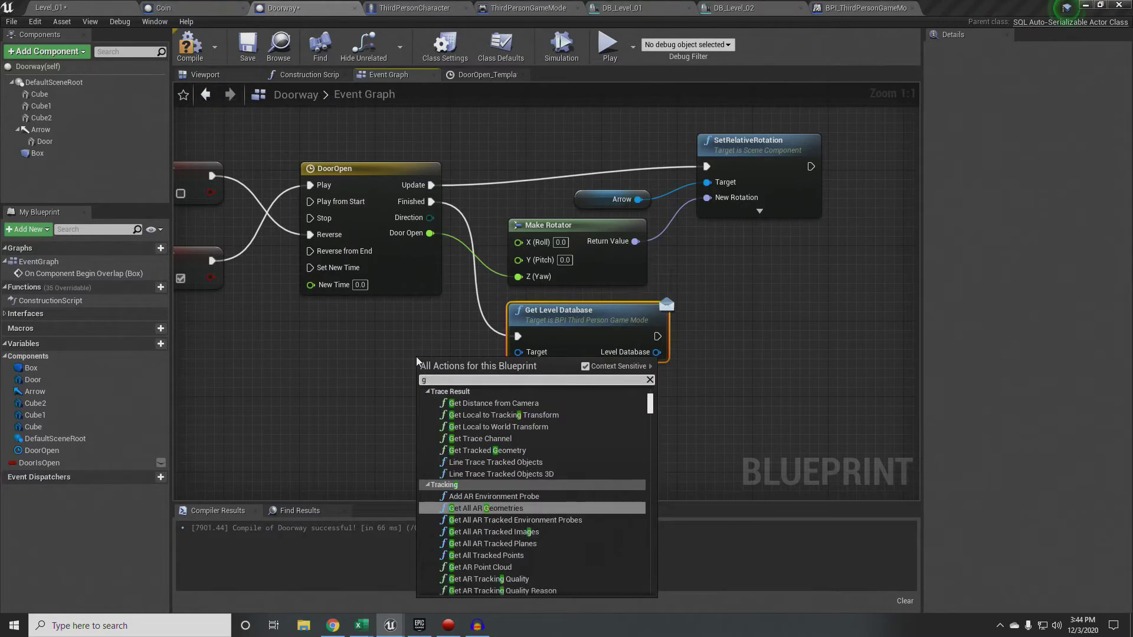
{"action": "type", "text": "etgamem"}
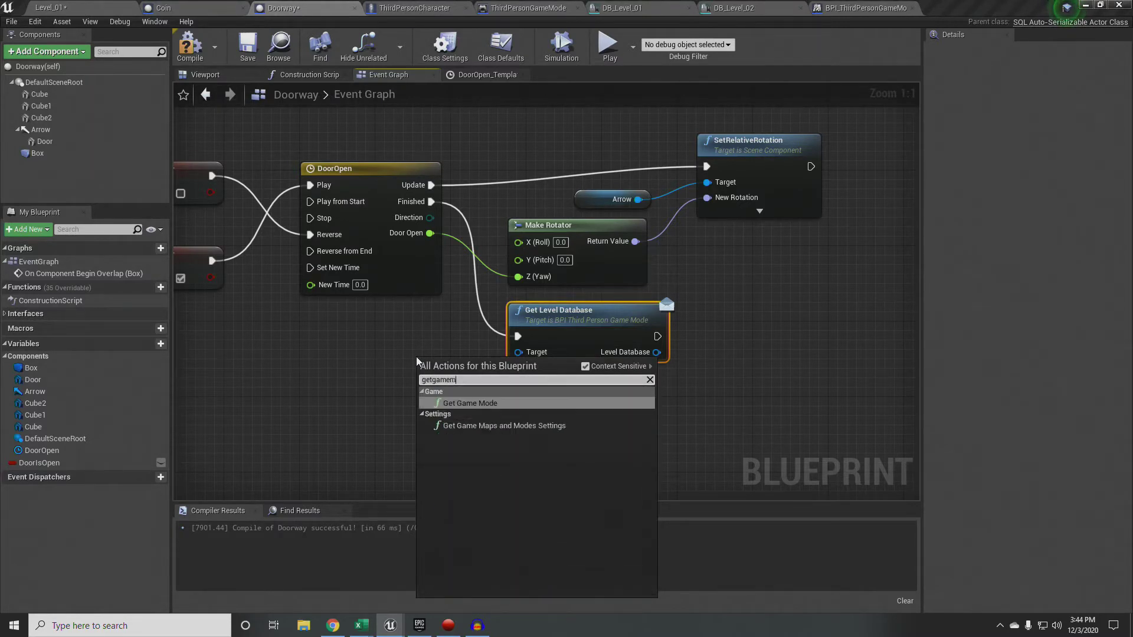
{"action": "left_click", "coordinate": [452, 405]}
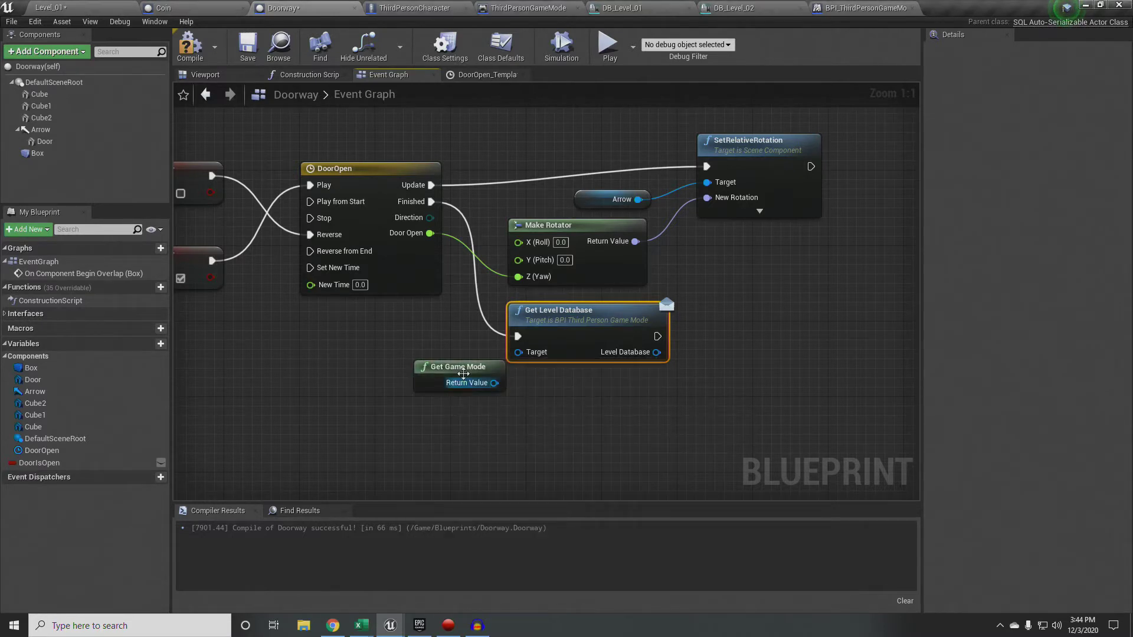
{"action": "left_click_drag", "start_coordinate": [472, 371], "coordinate": [410, 341]}
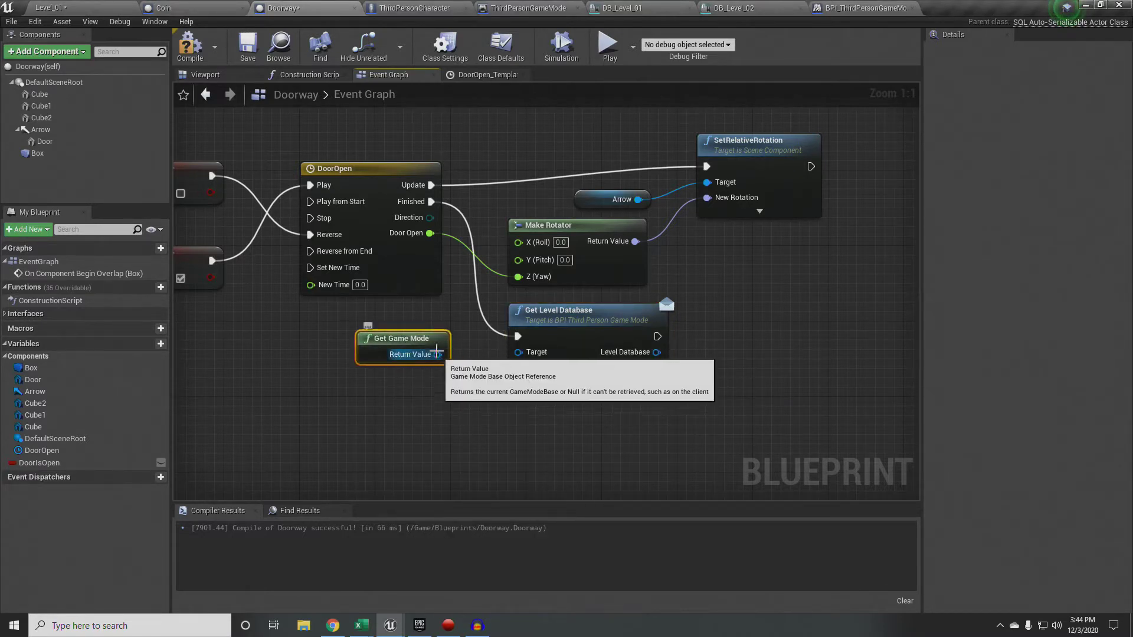
{"action": "left_click_drag", "start_coordinate": [437, 355], "coordinate": [515, 354]}
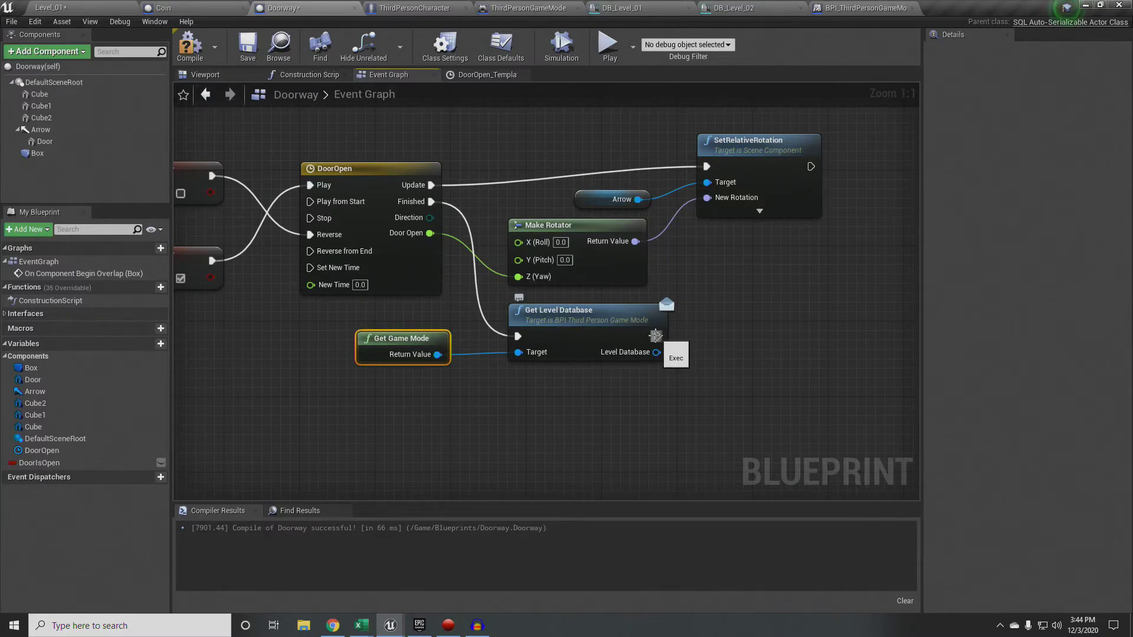
Step: Add a [DATABASE] Immediate Command: SAVE (Actor) node after Get Level Database and connect the Level Database output to its Target
{"action": "left_click_drag", "start_coordinate": [655, 335], "coordinate": [741, 341]}
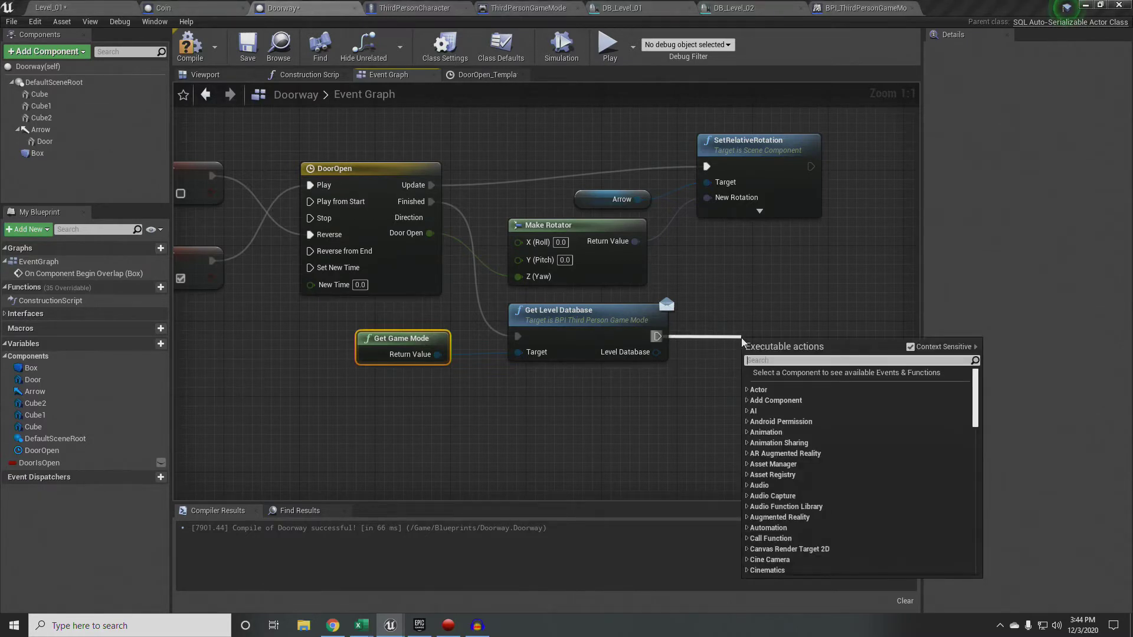
{"action": "type", "text": "immedia"}
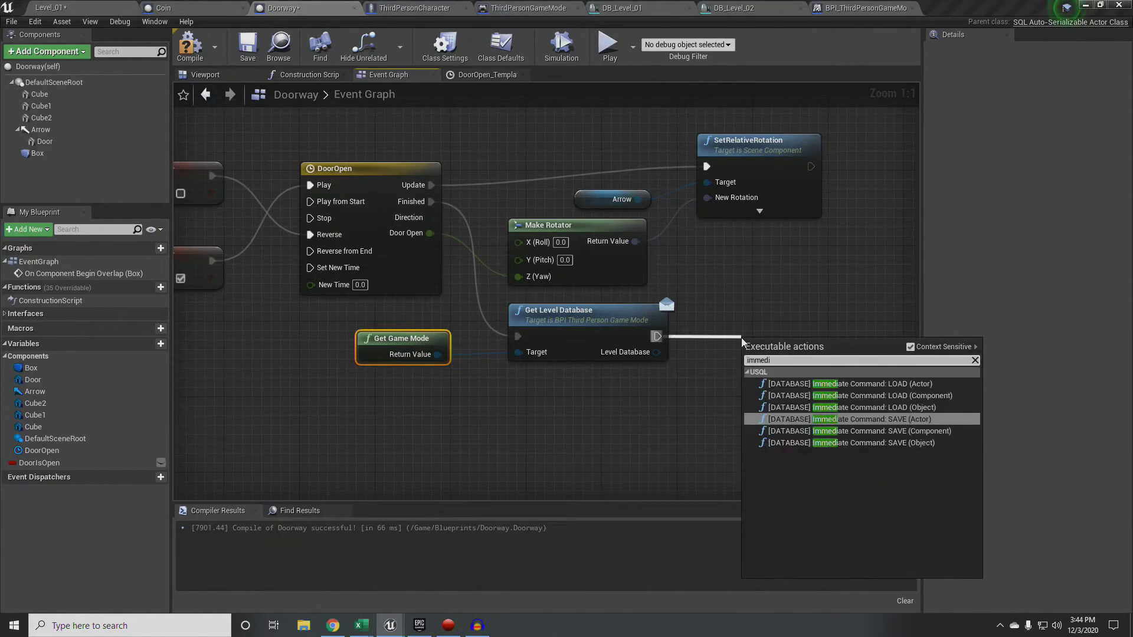
{"action": "left_click", "coordinate": [838, 419]}
{"action": "left_click_drag", "start_coordinate": [817, 350], "coordinate": [778, 312]}
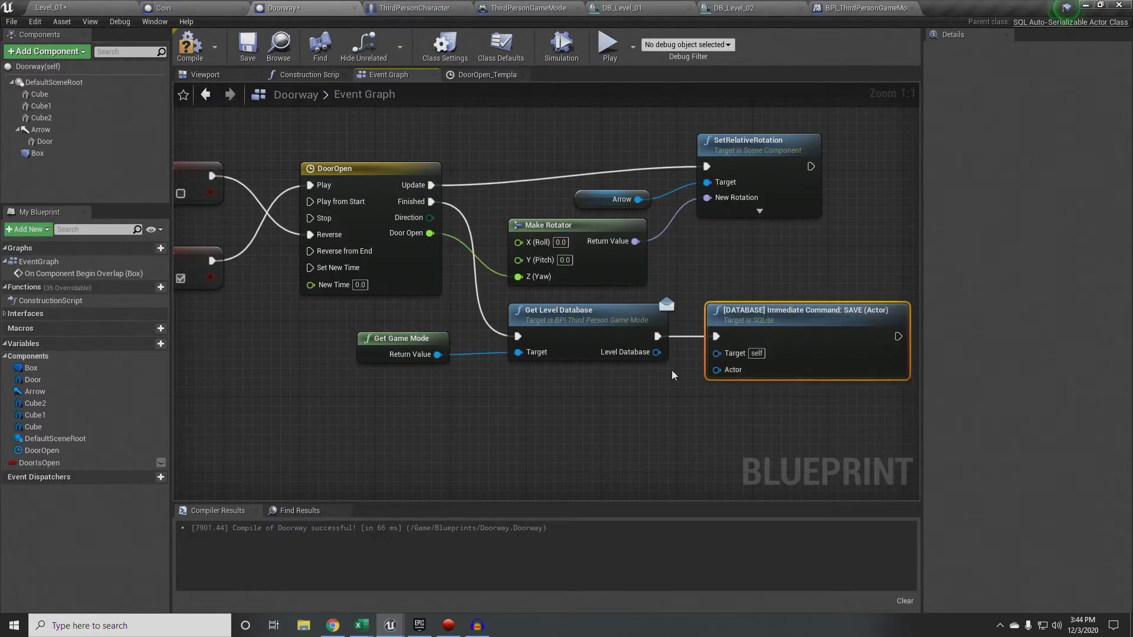
{"action": "left_click_drag", "start_coordinate": [656, 351], "coordinate": [717, 353]}
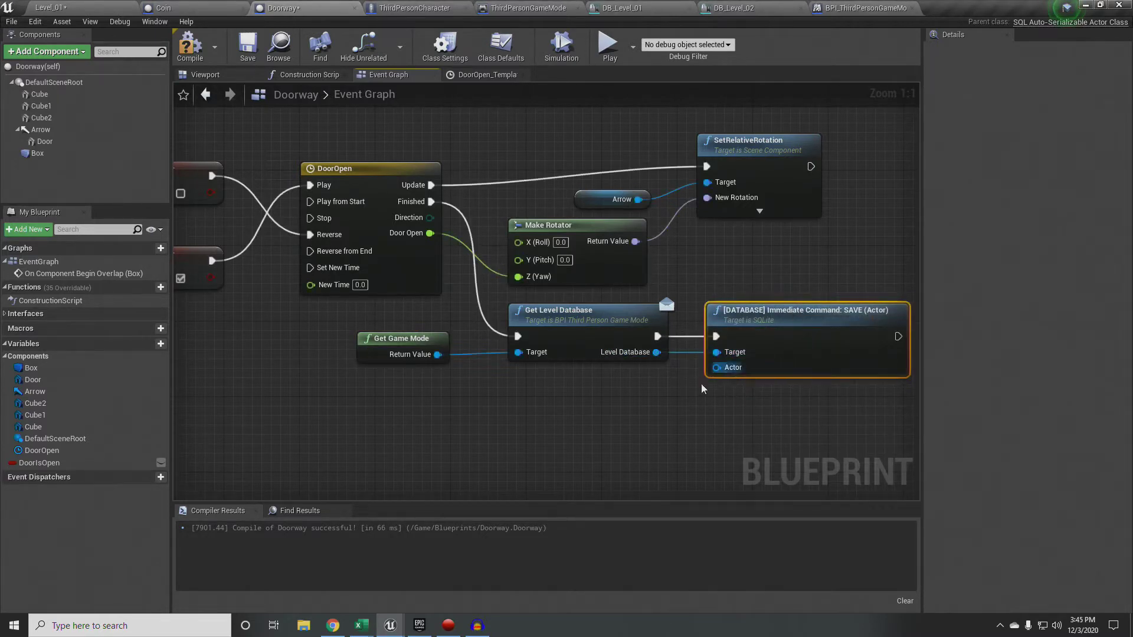
Step: Add a reference to self and connect it to the Actor input of the SAVE (Actor) node
{"action": "right_click", "coordinate": [632, 400]}
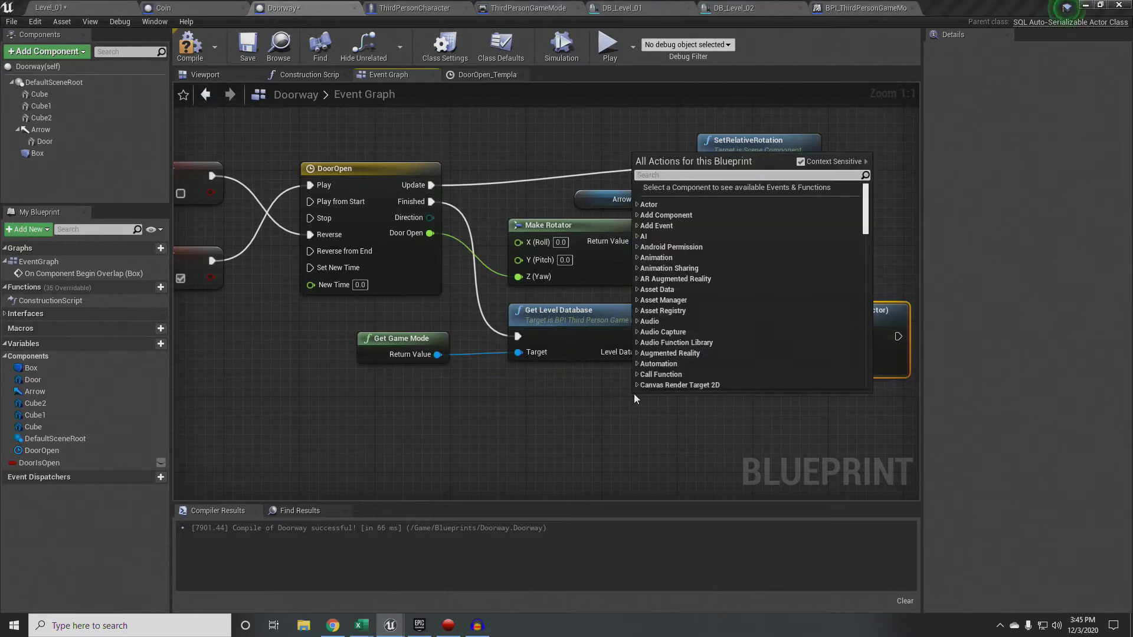
{"action": "type", "text": "self"}
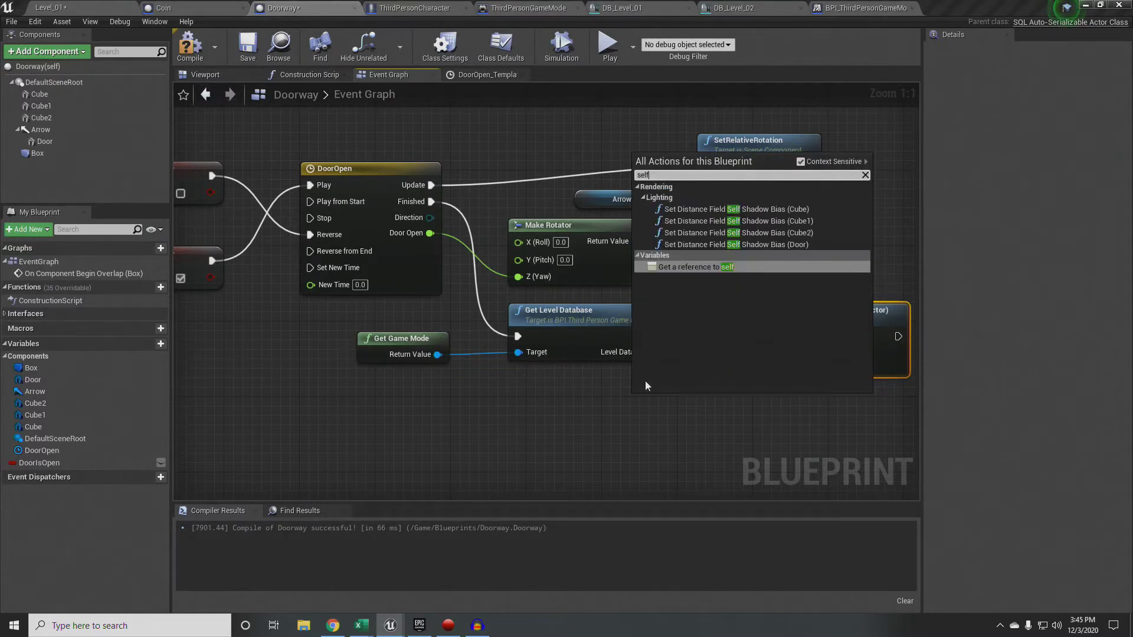
{"action": "left_click", "coordinate": [688, 266]}
{"action": "left_click_drag", "start_coordinate": [670, 402], "coordinate": [715, 367]}
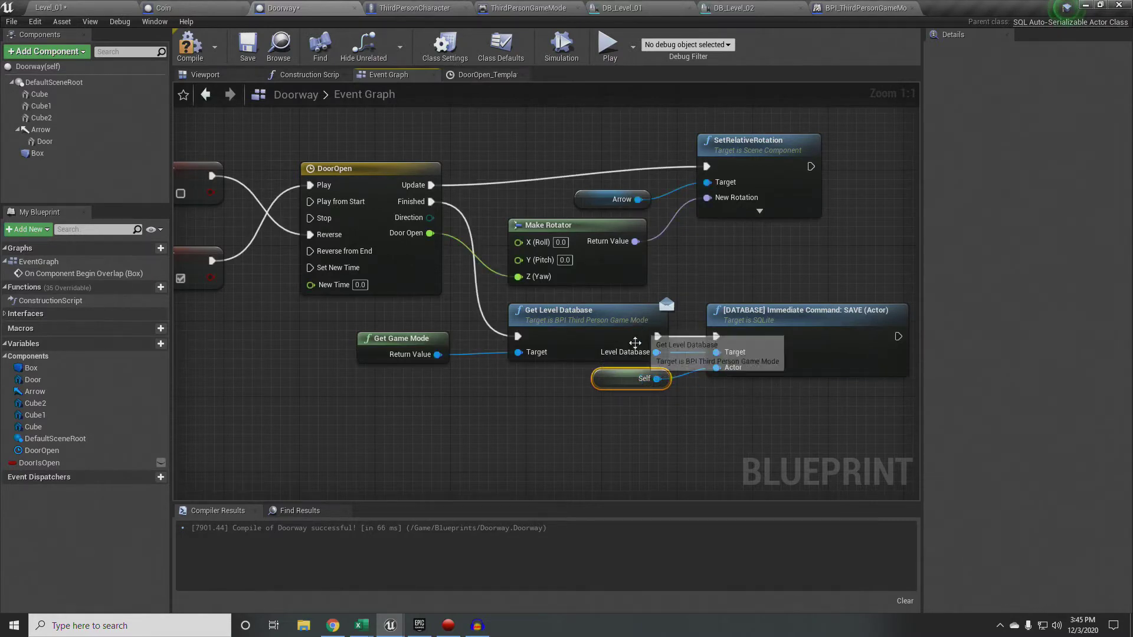
Step: Compile the Doorway blueprint and save the Level_01 level
{"action": "left_click", "coordinate": [192, 57]}
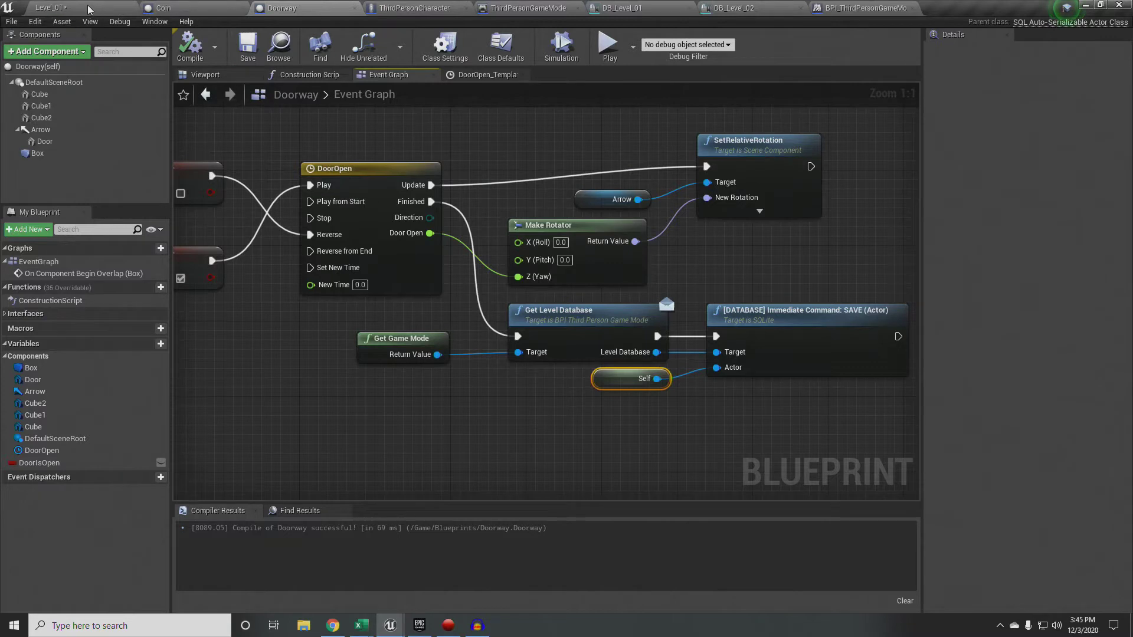
{"action": "left_click", "coordinate": [90, 8]}
{"action": "left_click", "coordinate": [214, 47]}
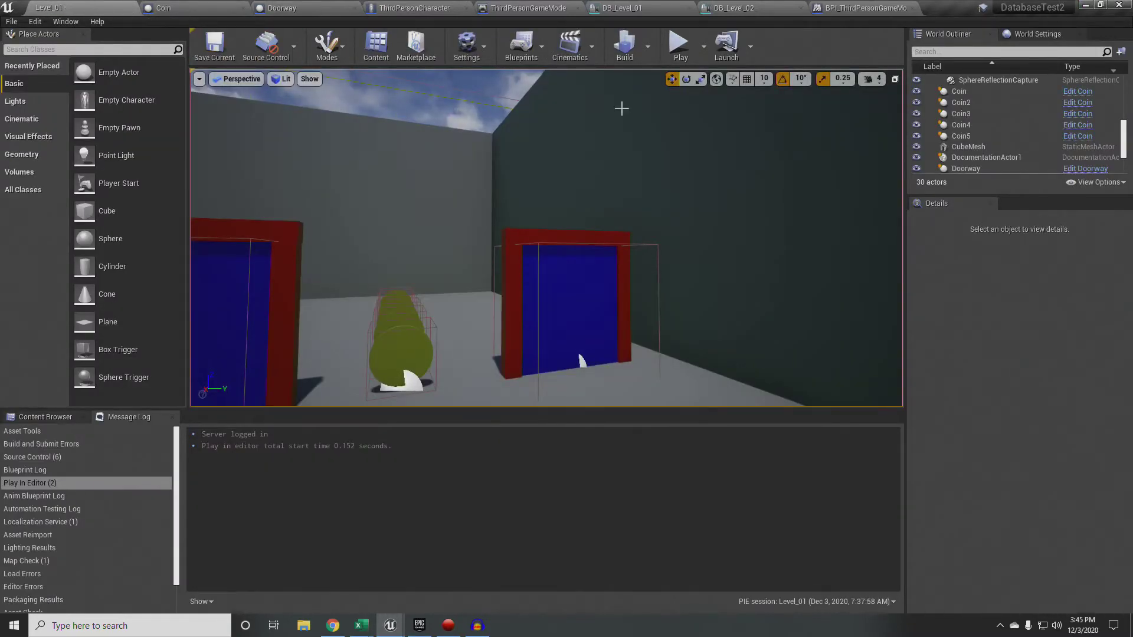
Step: Play Level_01 and run the character up to the doorways to test that the doors open
{"action": "left_click", "coordinate": [676, 58]}
{"action": "key", "text": "w"}
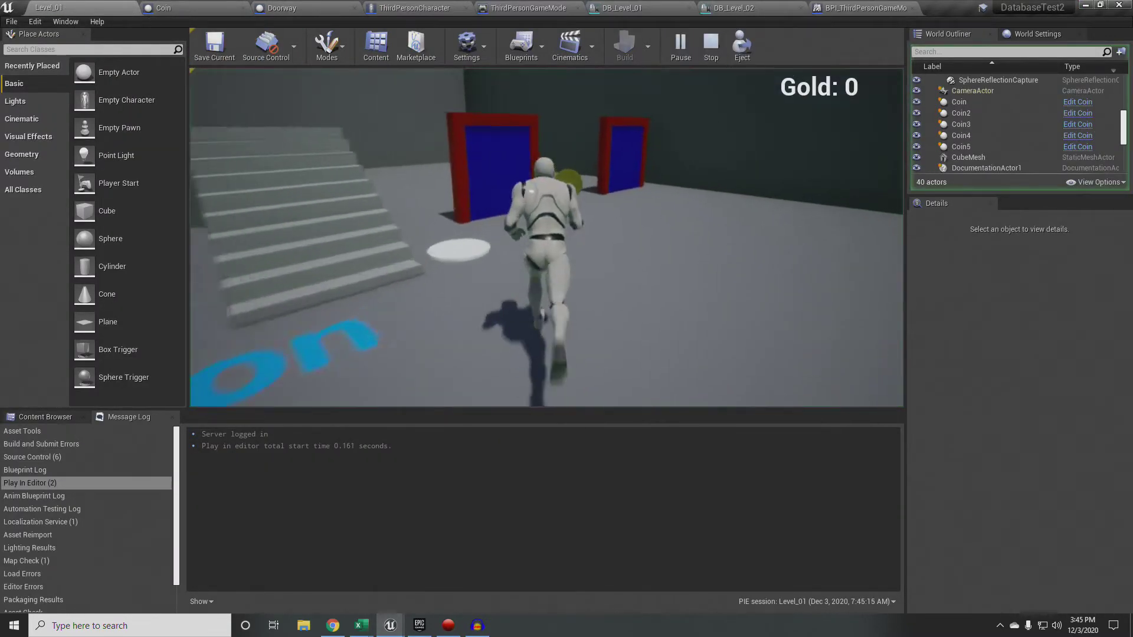
{"action": "key", "text": "w"}
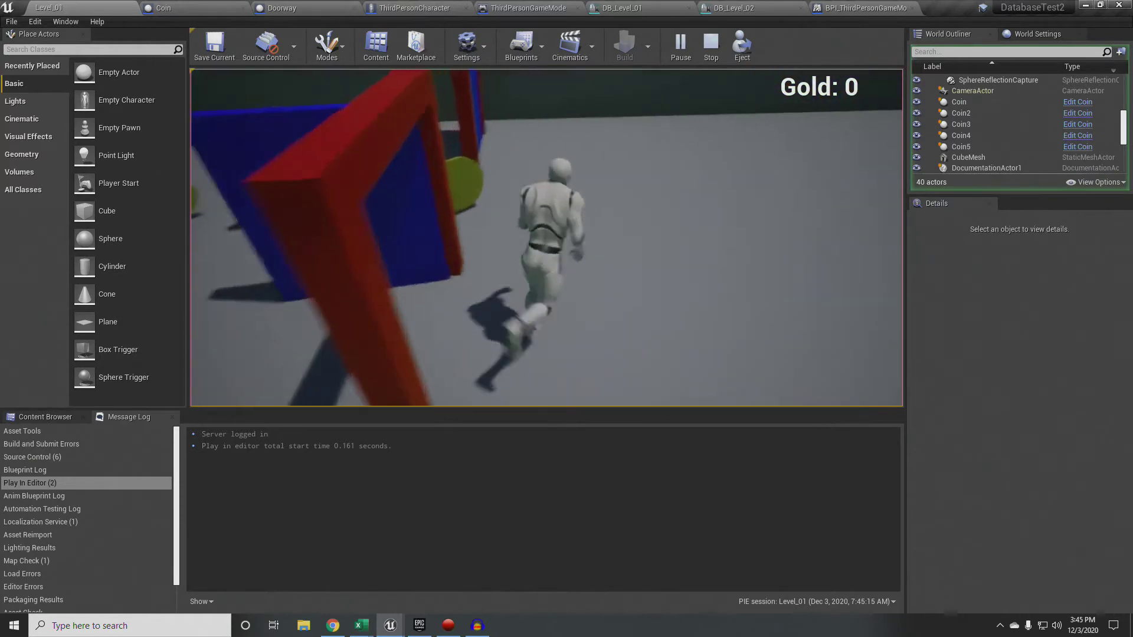
{"action": "key", "text": "s"}
{"action": "key", "text": "w"}
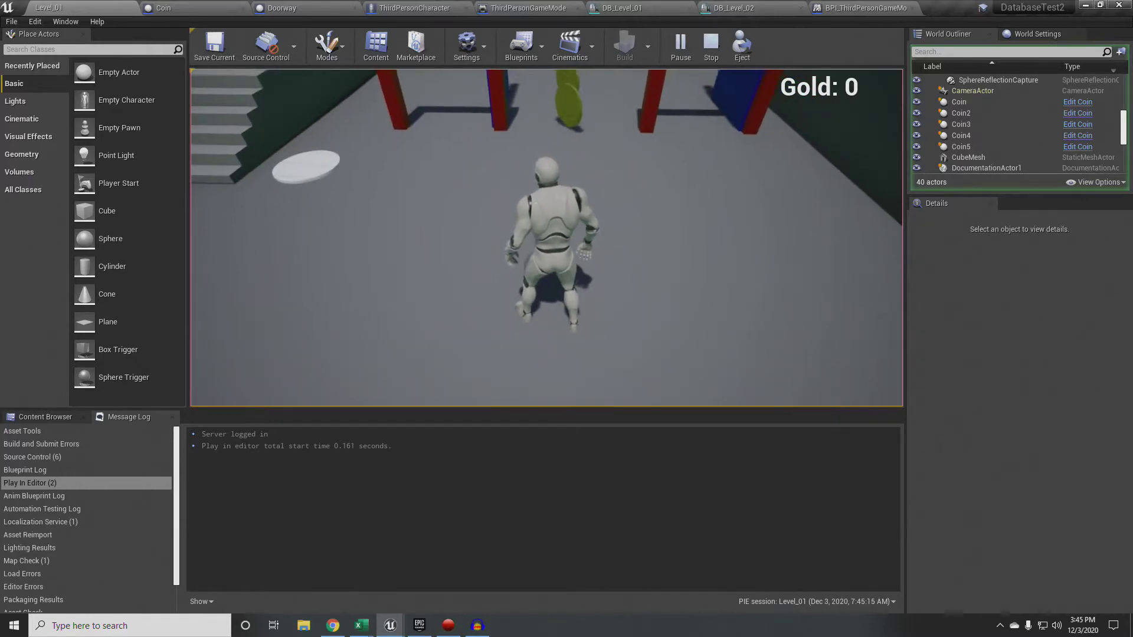
Step: Check the database file path in DB_Level_01's expanded USQL settings and stop the Level_01 play session
{"action": "key", "text": "shift+F1"}
{"action": "left_click", "coordinate": [622, 8]}
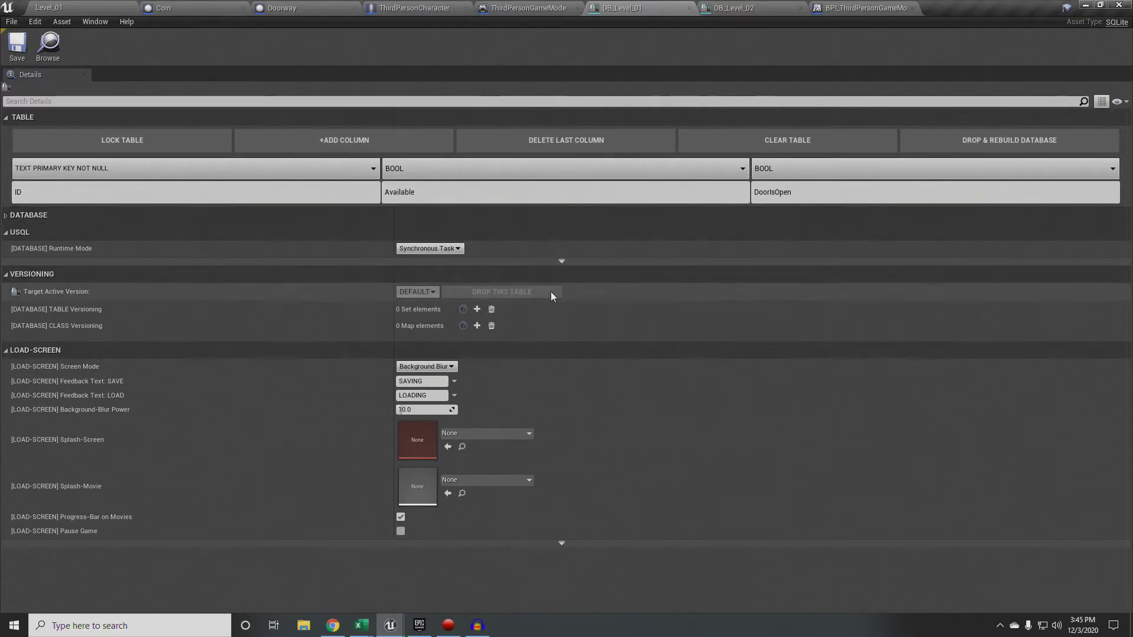
{"action": "left_click", "coordinate": [561, 262]}
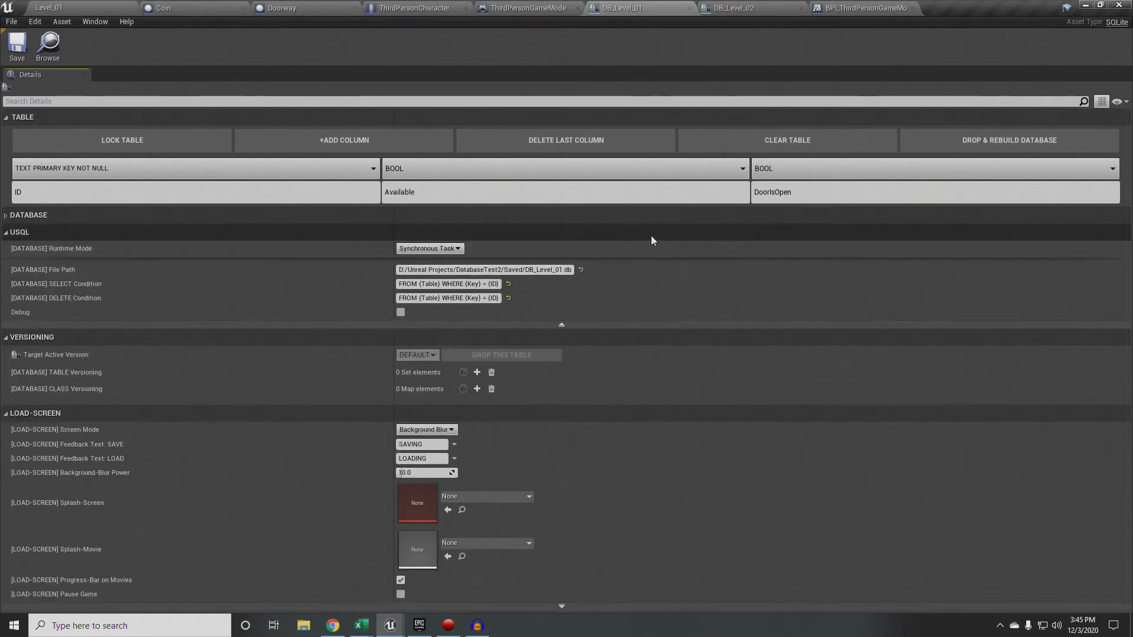
{"action": "left_click", "coordinate": [100, 8]}
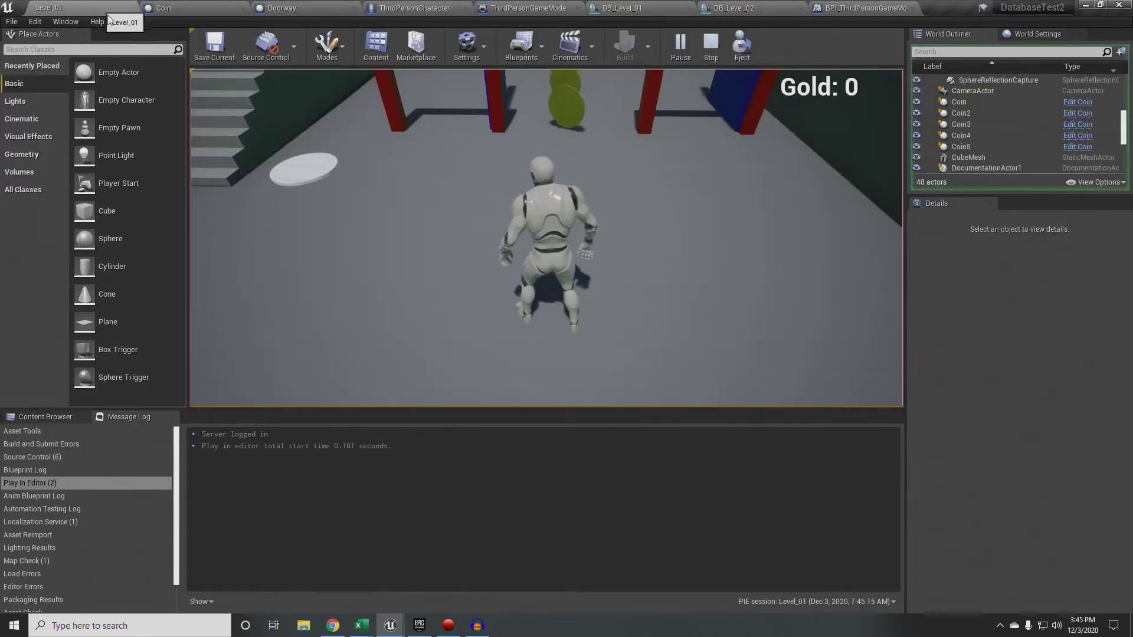
{"action": "left_click", "coordinate": [710, 46]}
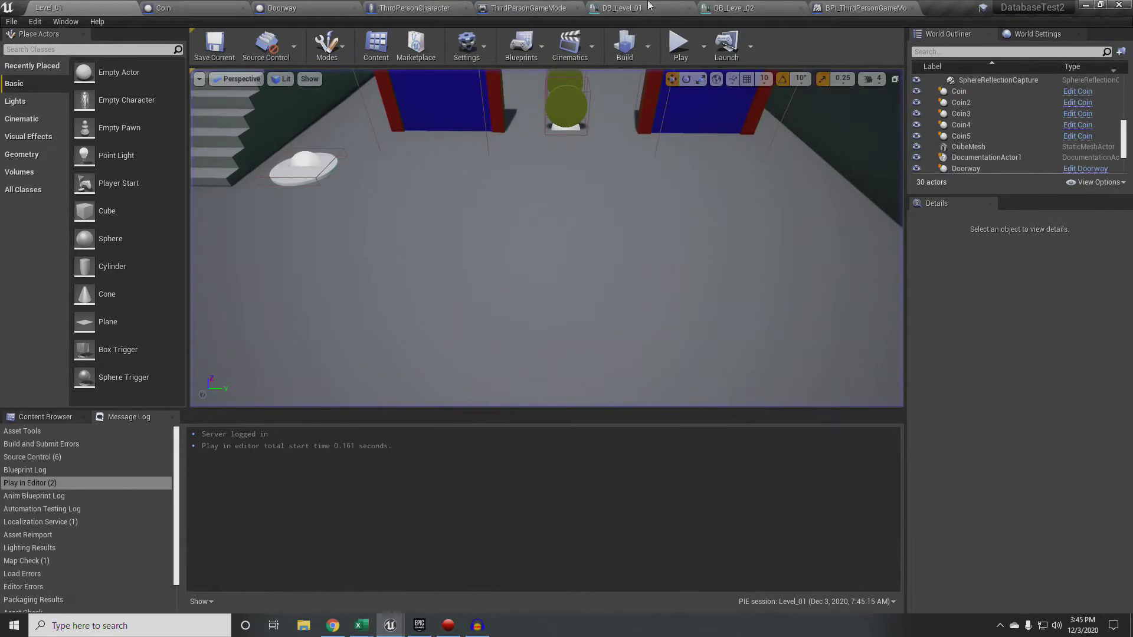
Step: Drop and rebuild the DB_Level_01 database, accepting the loss of its recorded data, and save the asset
{"action": "left_click", "coordinate": [643, 7]}
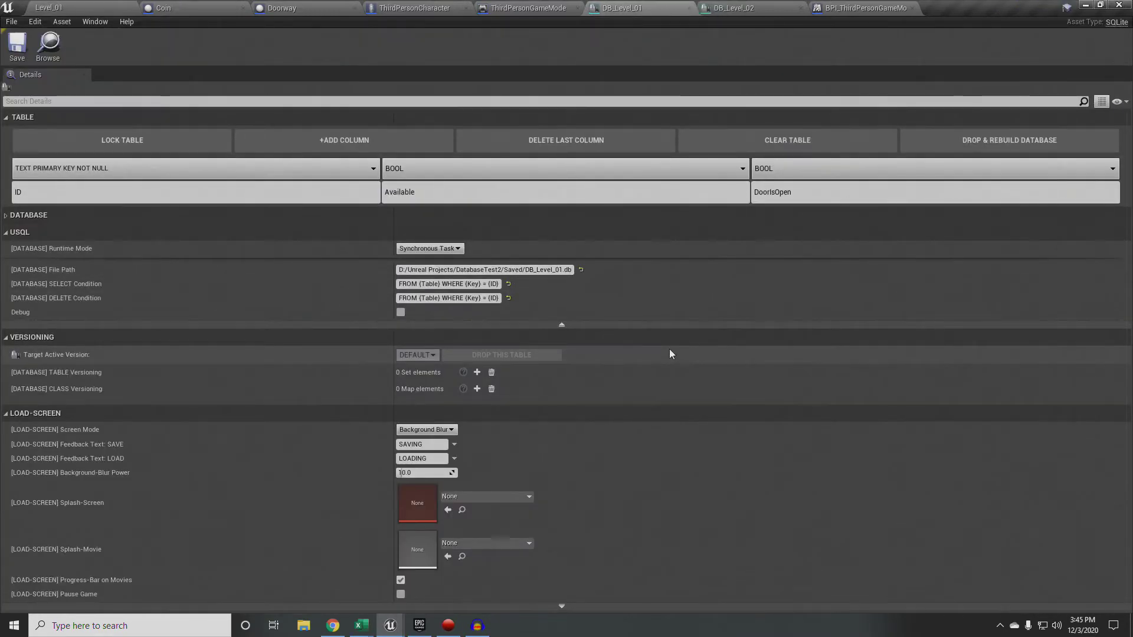
{"action": "left_click", "coordinate": [1003, 141]}
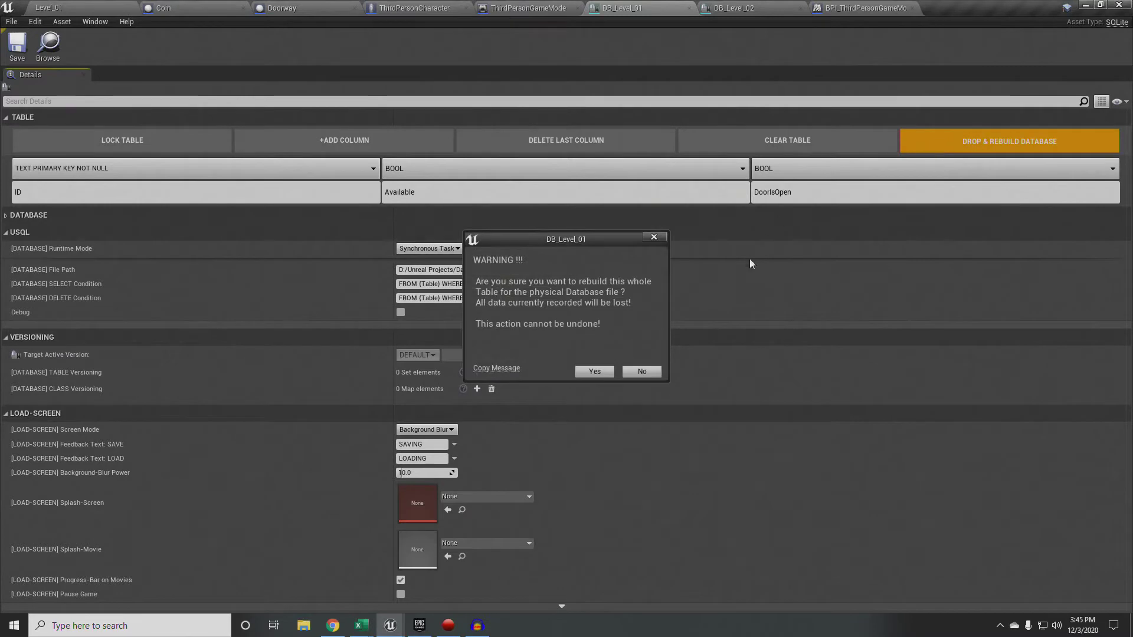
{"action": "left_click", "coordinate": [594, 371]}
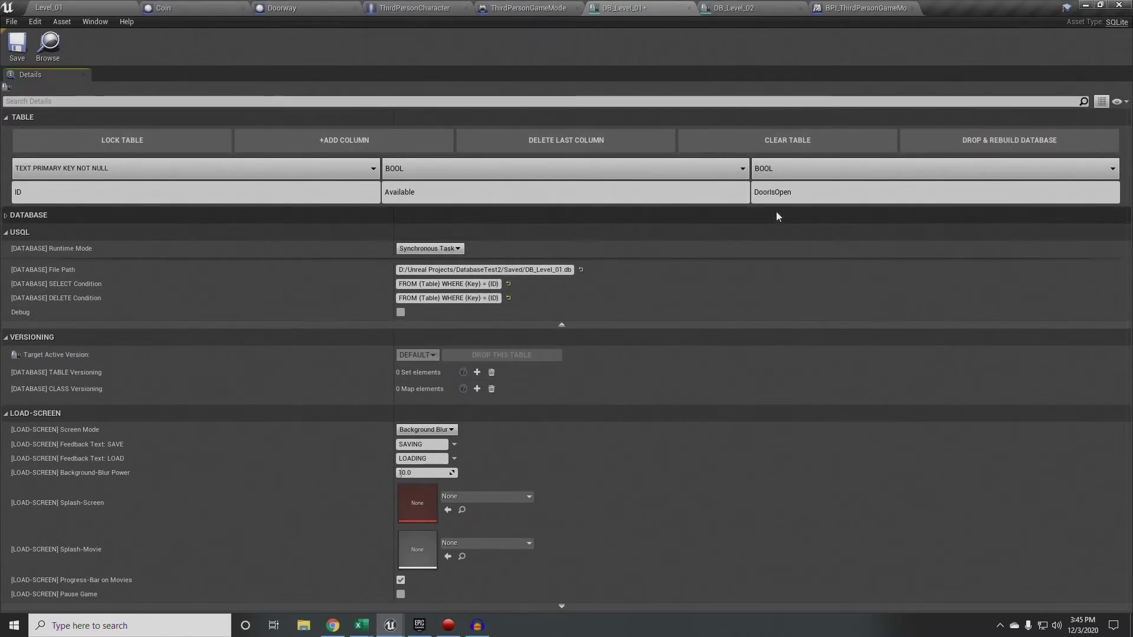
{"action": "left_click", "coordinate": [16, 47]}
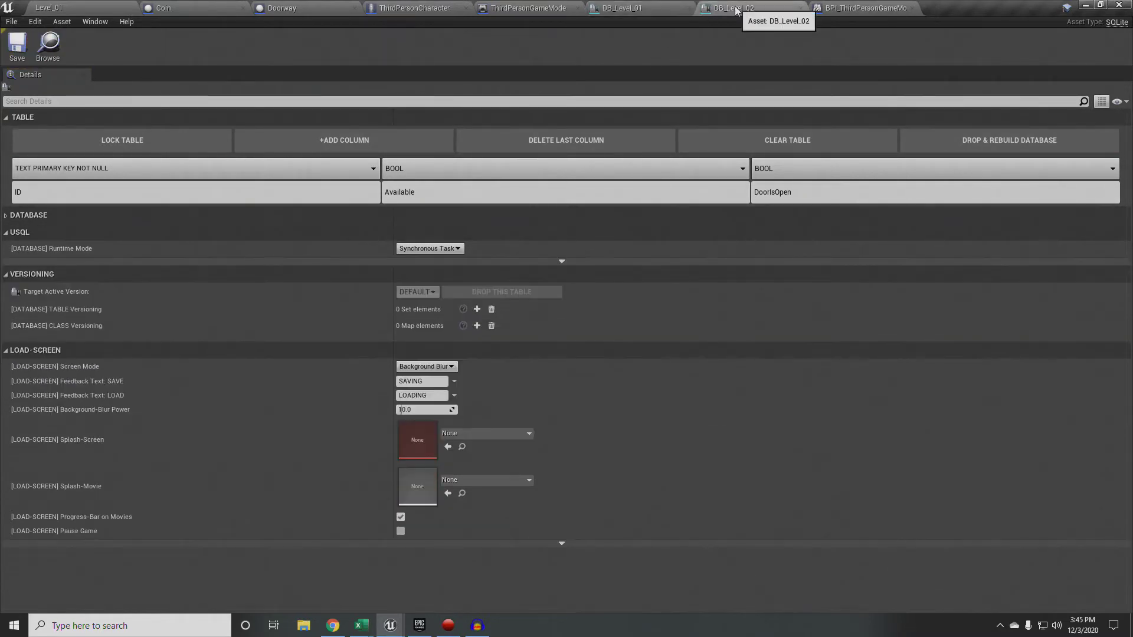
Step: Drop and rebuild the DB_Level_02 database, accepting the loss of its recorded data
{"action": "left_click", "coordinate": [673, 15]}
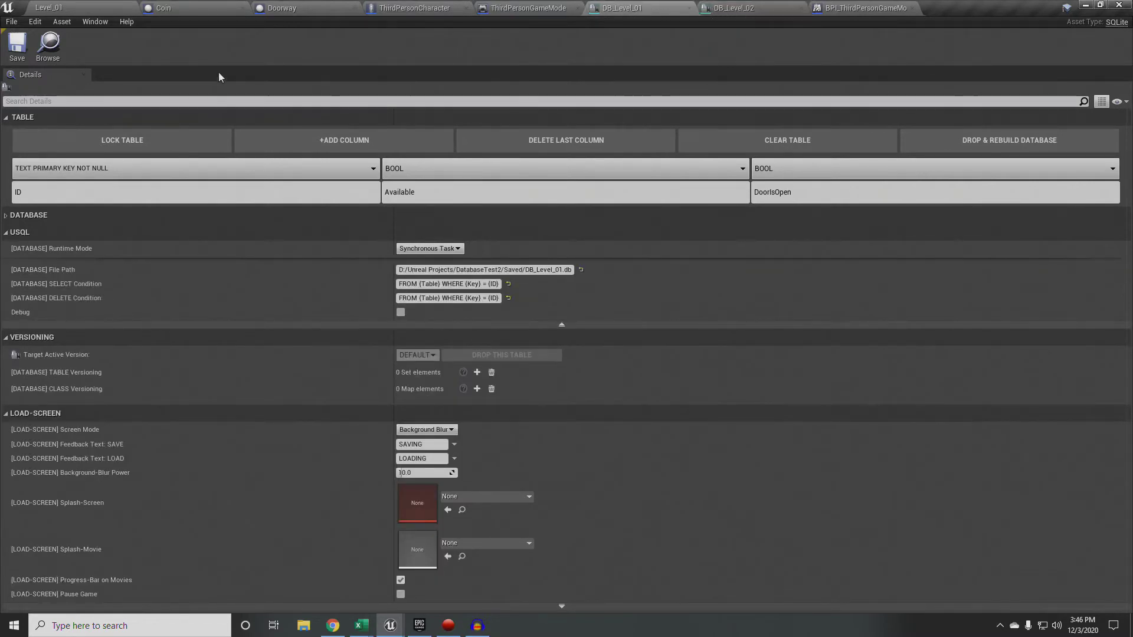
{"action": "left_click", "coordinate": [766, 9]}
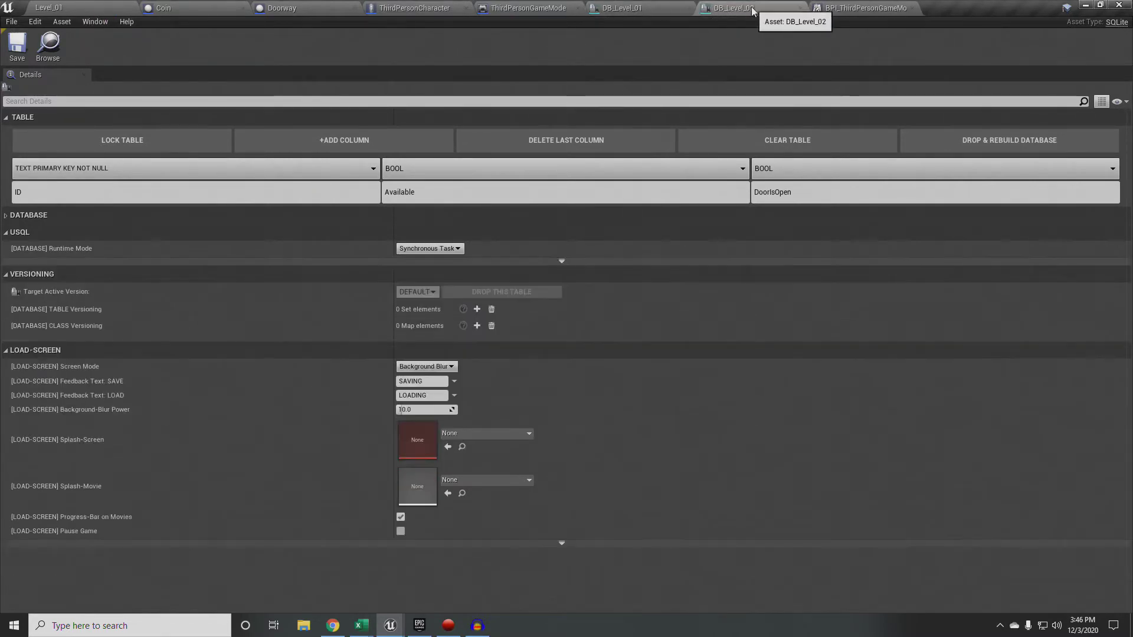
{"action": "left_click", "coordinate": [959, 155]}
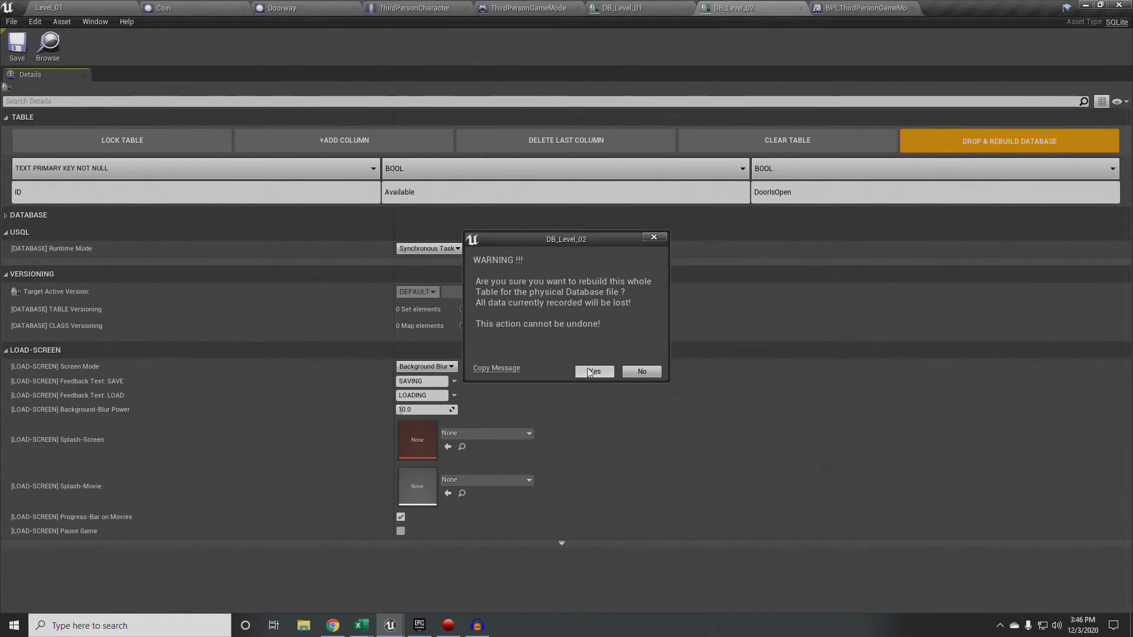
{"action": "left_click", "coordinate": [593, 372]}
Step: Play Level_01, collect a coin and run the character up to one doorway so its door opens
{"action": "left_click", "coordinate": [67, 10]}
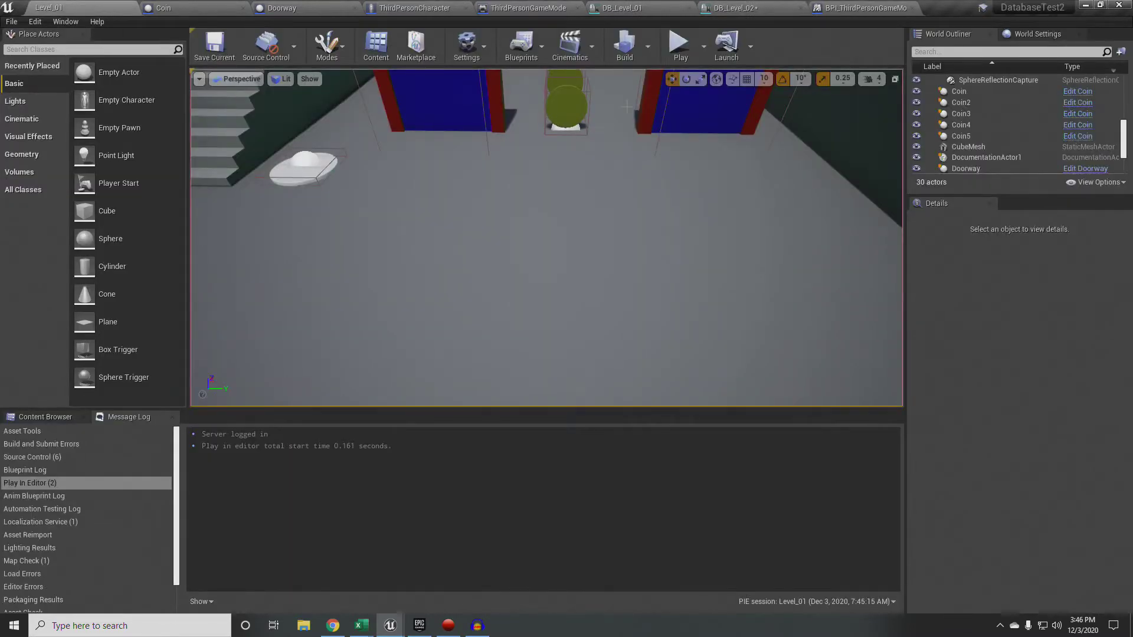
{"action": "left_click", "coordinate": [681, 48]}
{"action": "key", "text": "w"}
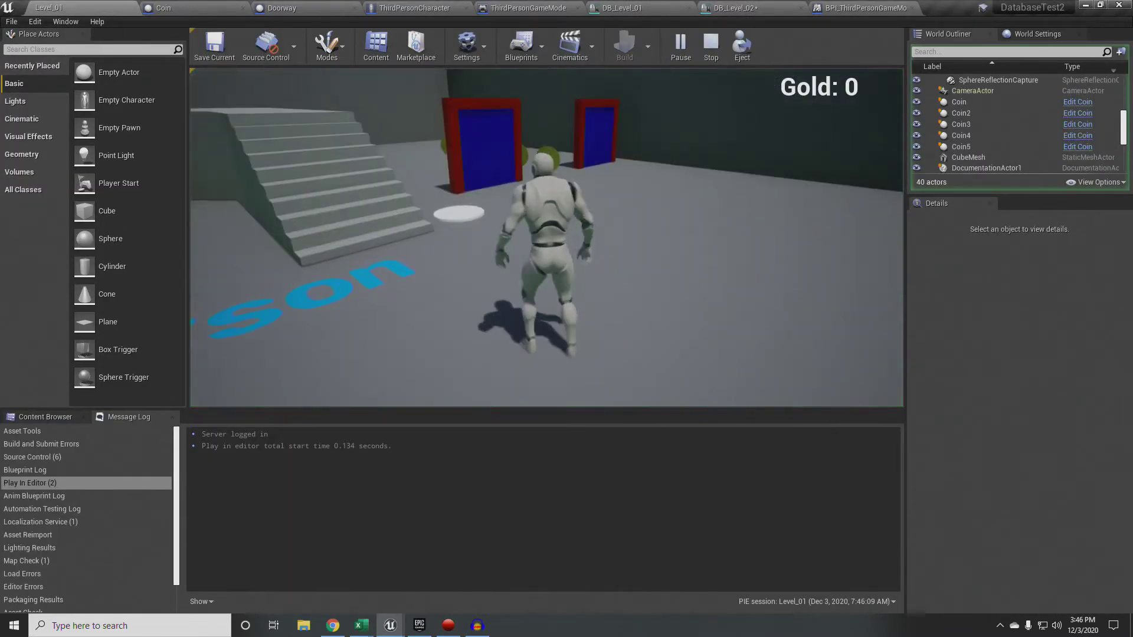
{"action": "key", "text": "w"}
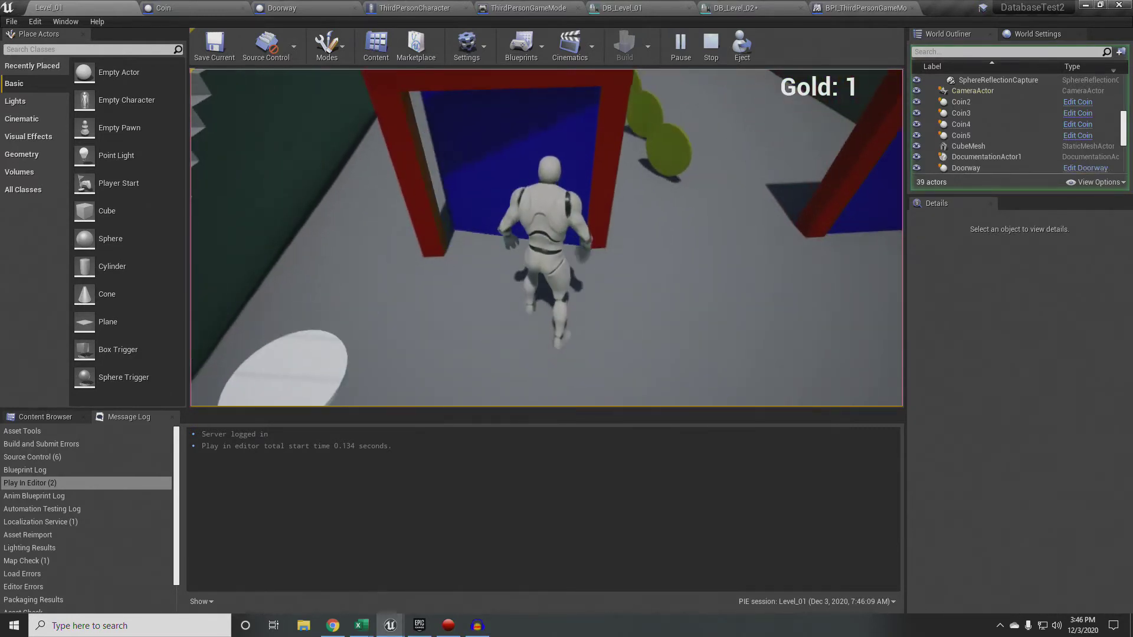
{"action": "key", "text": "s"}
{"action": "key", "text": "s"}
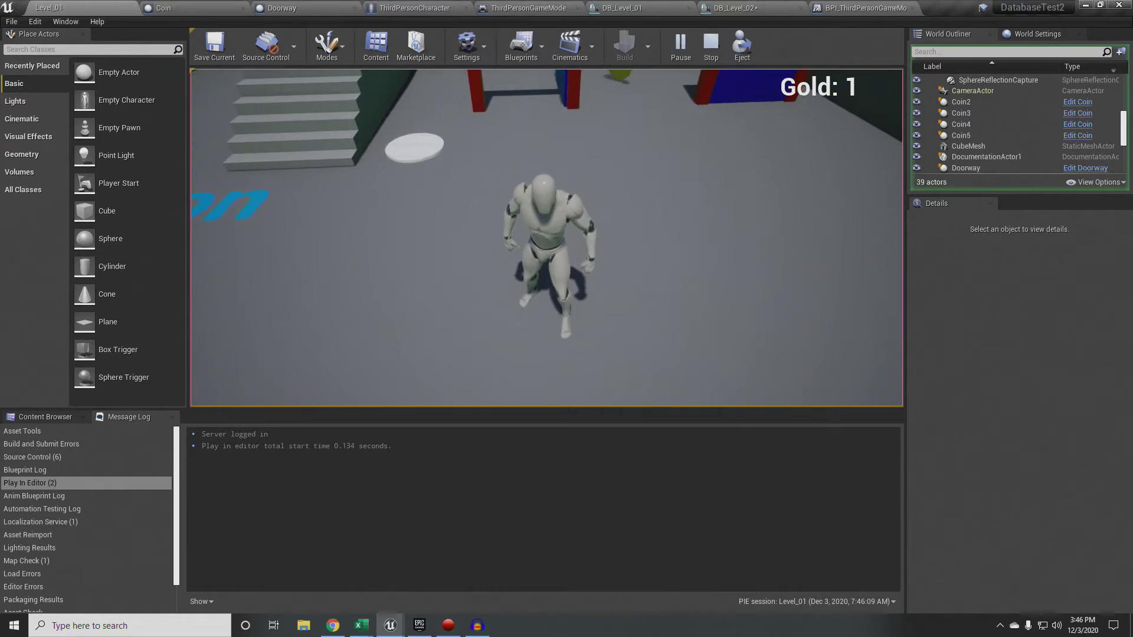
Step: Locate DB_Level_01 in the Databases folder, stop the play session, and close the DB_Level_01 and DB_Level_02 editors
{"action": "left_click", "coordinate": [625, 7]}
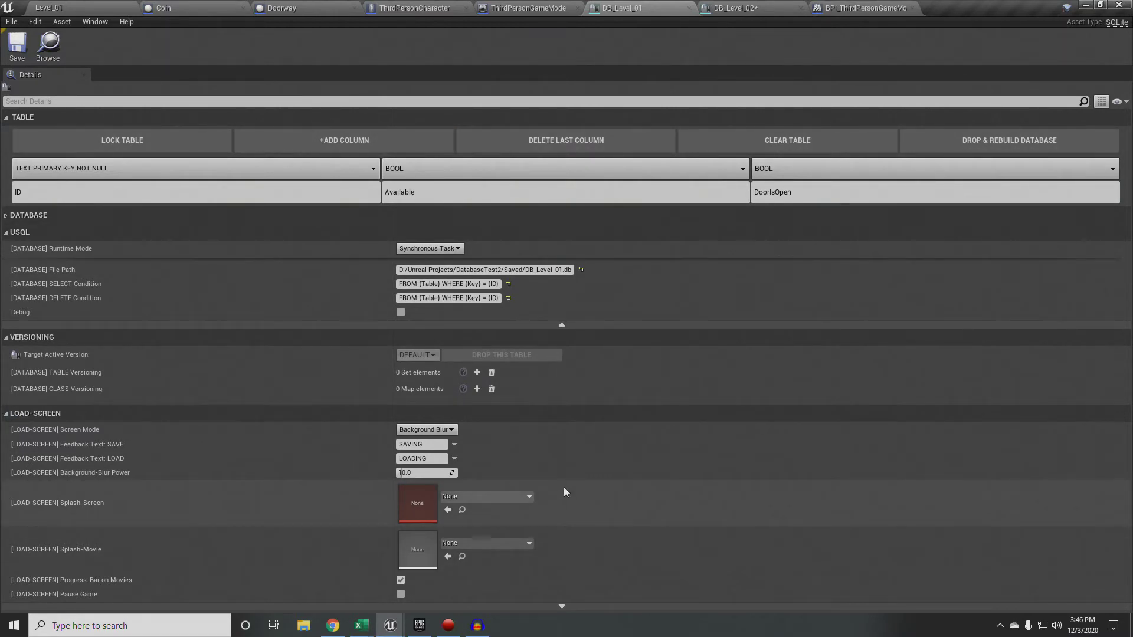
{"action": "left_click", "coordinate": [61, 59]}
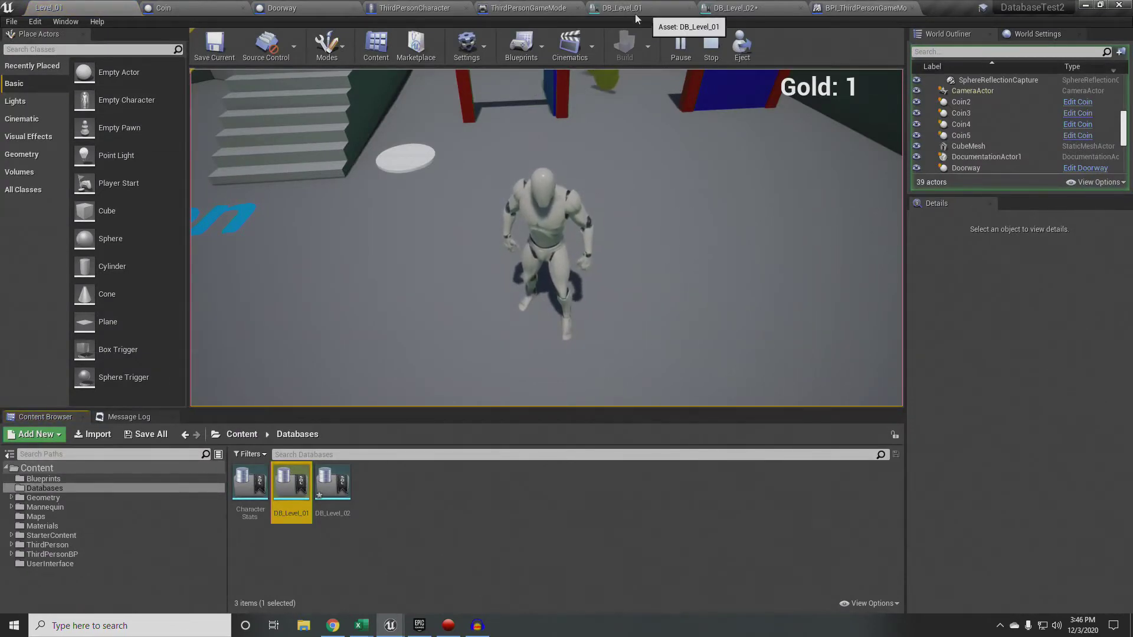
{"action": "left_click", "coordinate": [709, 49]}
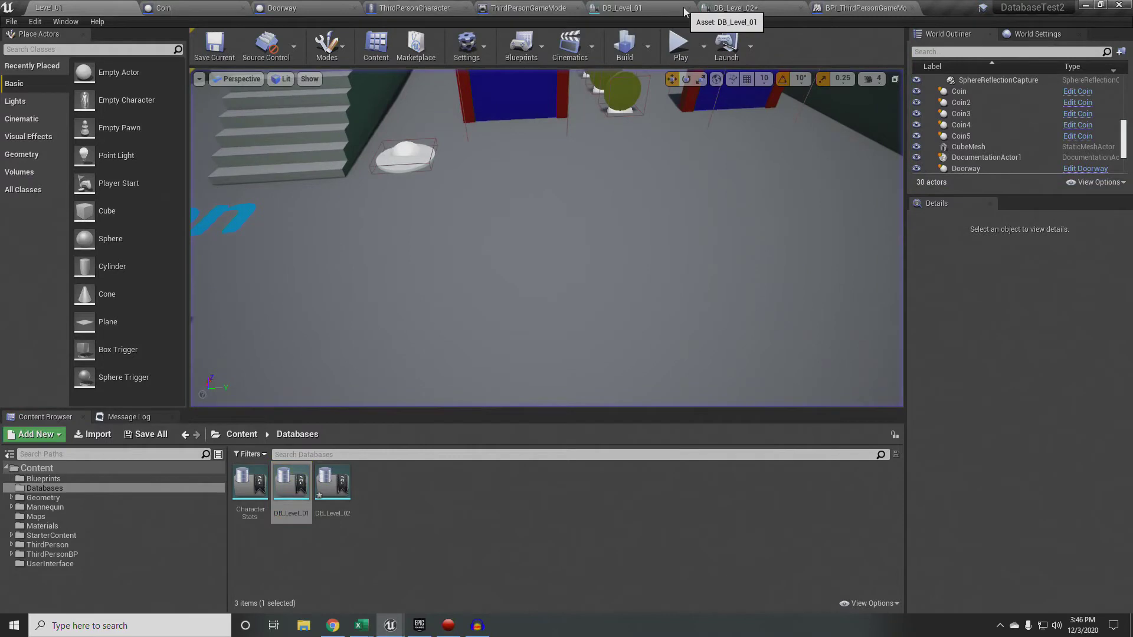
{"action": "left_click", "coordinate": [689, 8]}
{"action": "left_click", "coordinate": [689, 8]}
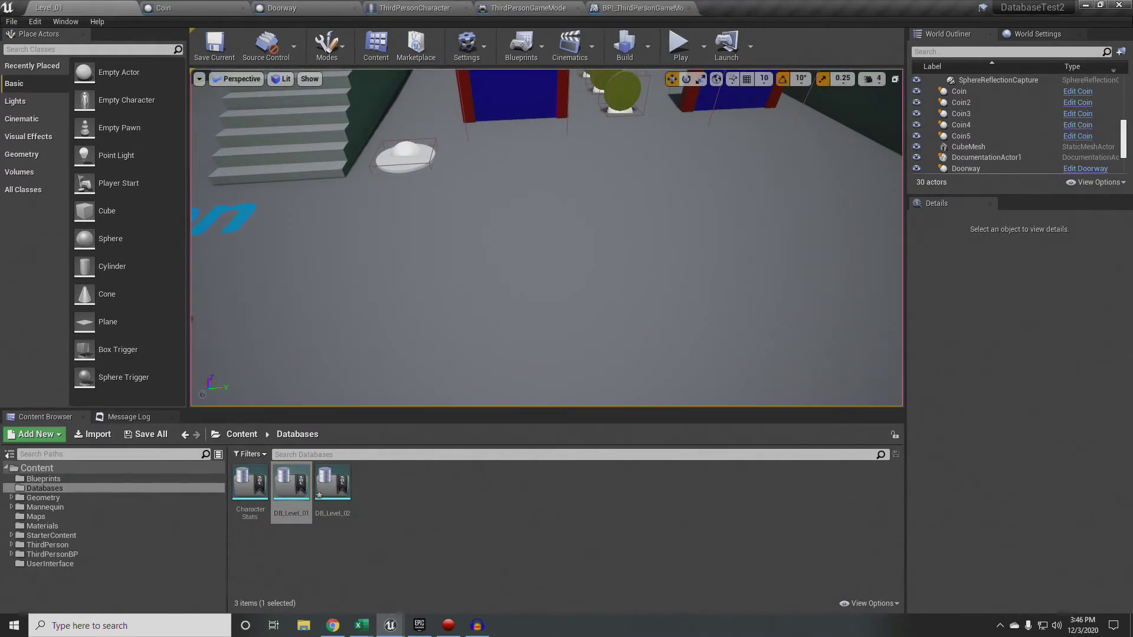
Step: Reopen DB_Level_01 and DB_Level_02 and refresh their data previews to inspect the coin and doorway records
{"action": "double_click", "coordinate": [292, 483]}
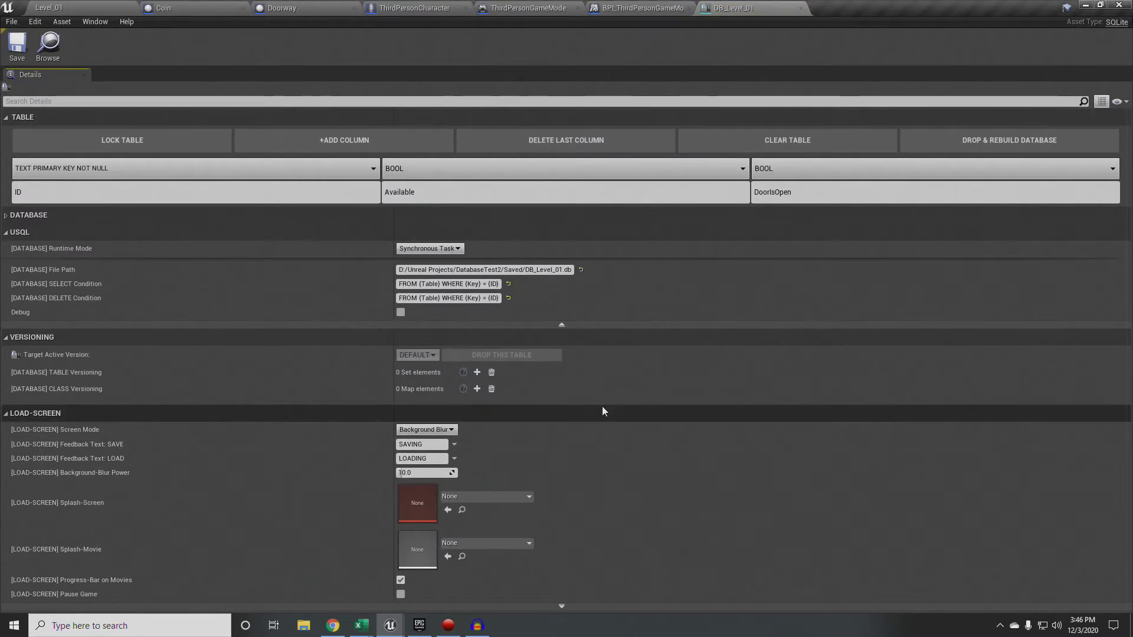
{"action": "left_click", "coordinate": [413, 216]}
{"action": "left_click", "coordinate": [420, 237]}
{"action": "left_click", "coordinate": [131, 7]}
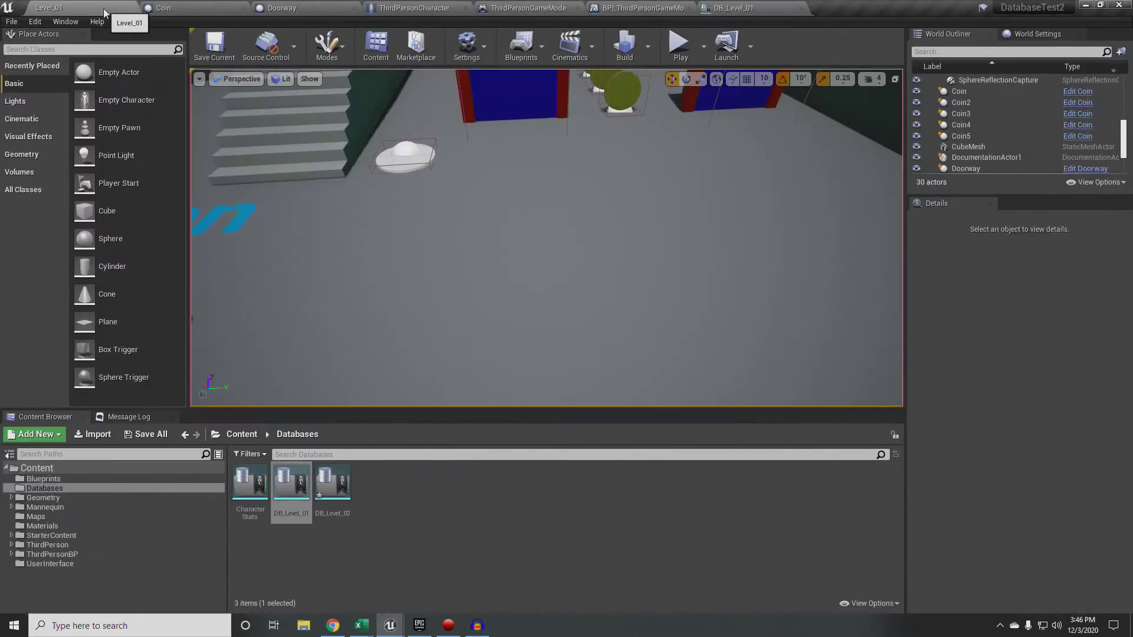
{"action": "double_click", "coordinate": [336, 490]}
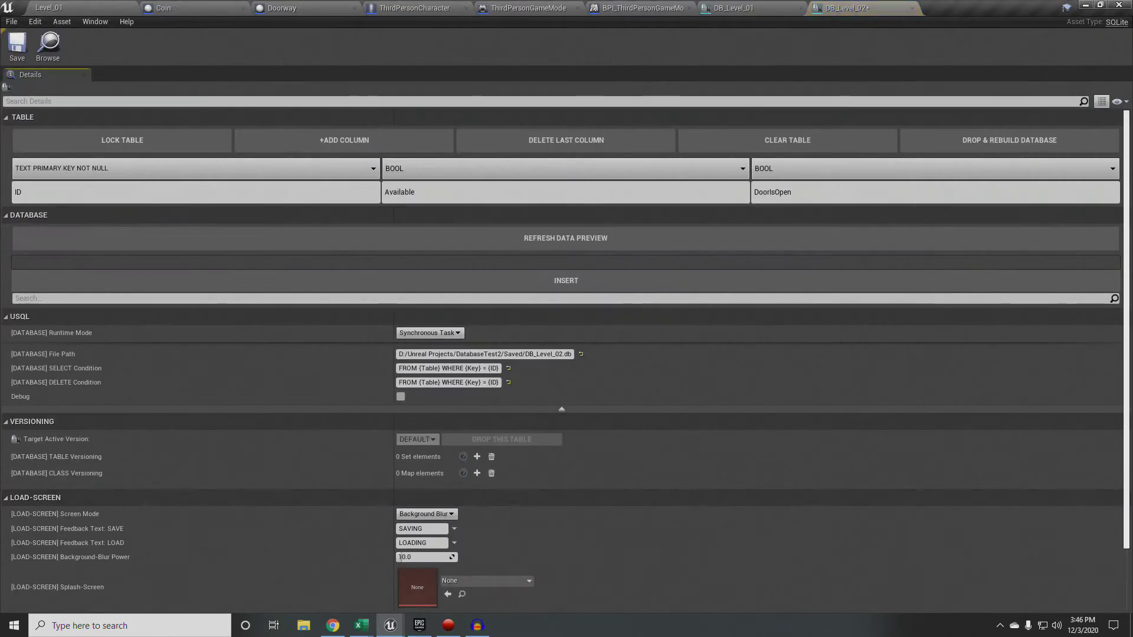
{"action": "left_click", "coordinate": [525, 242]}
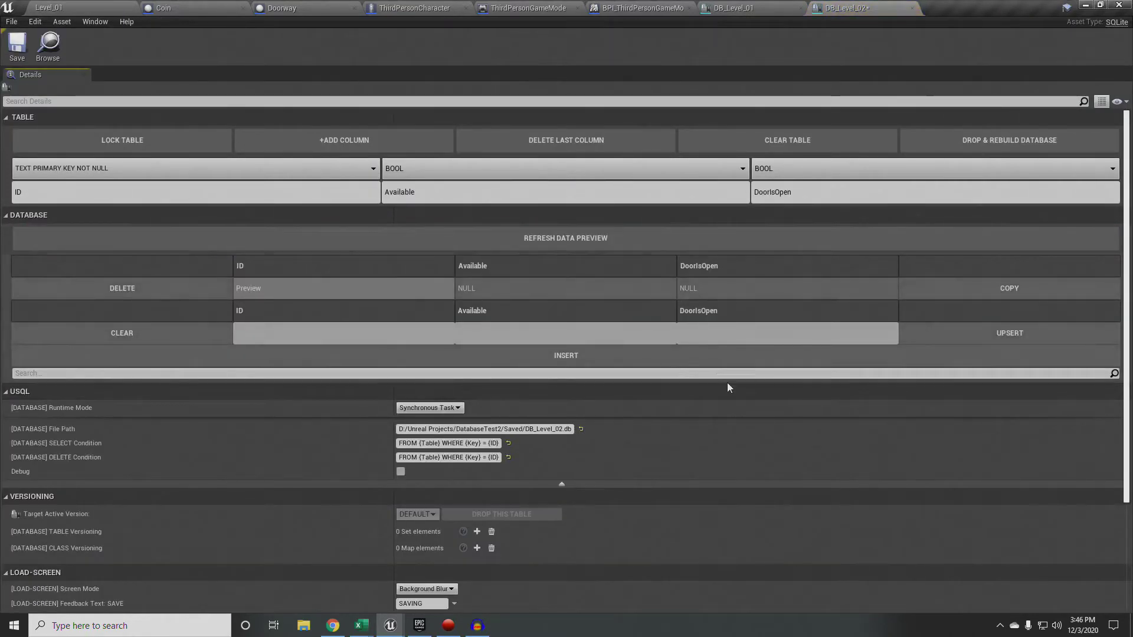
{"action": "left_click", "coordinate": [748, 9]}
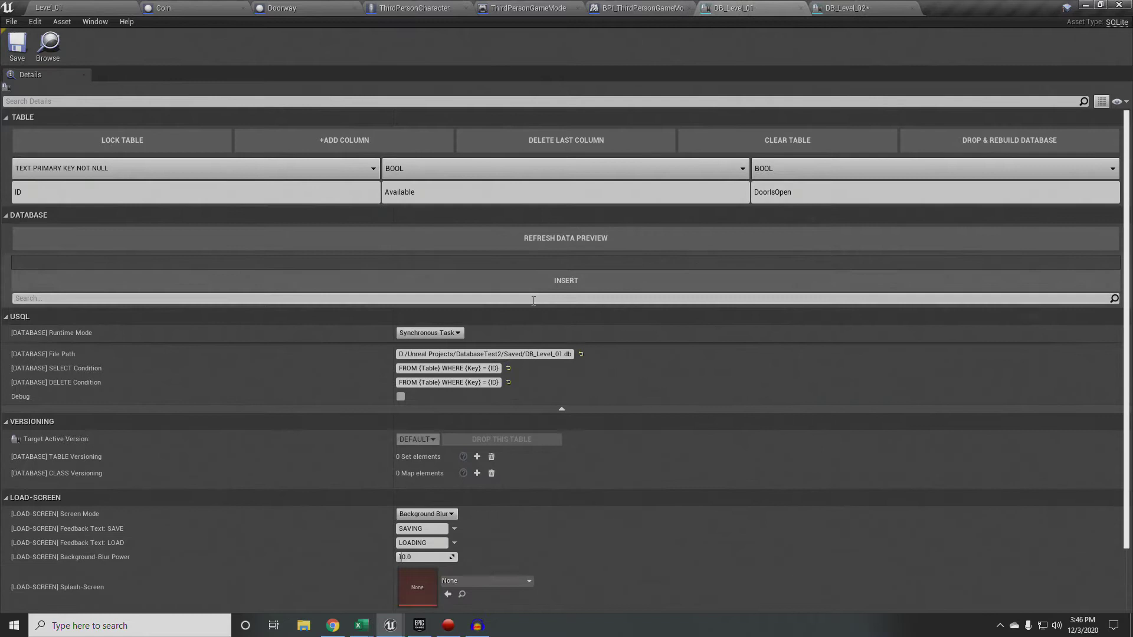
{"action": "left_click", "coordinate": [607, 240]}
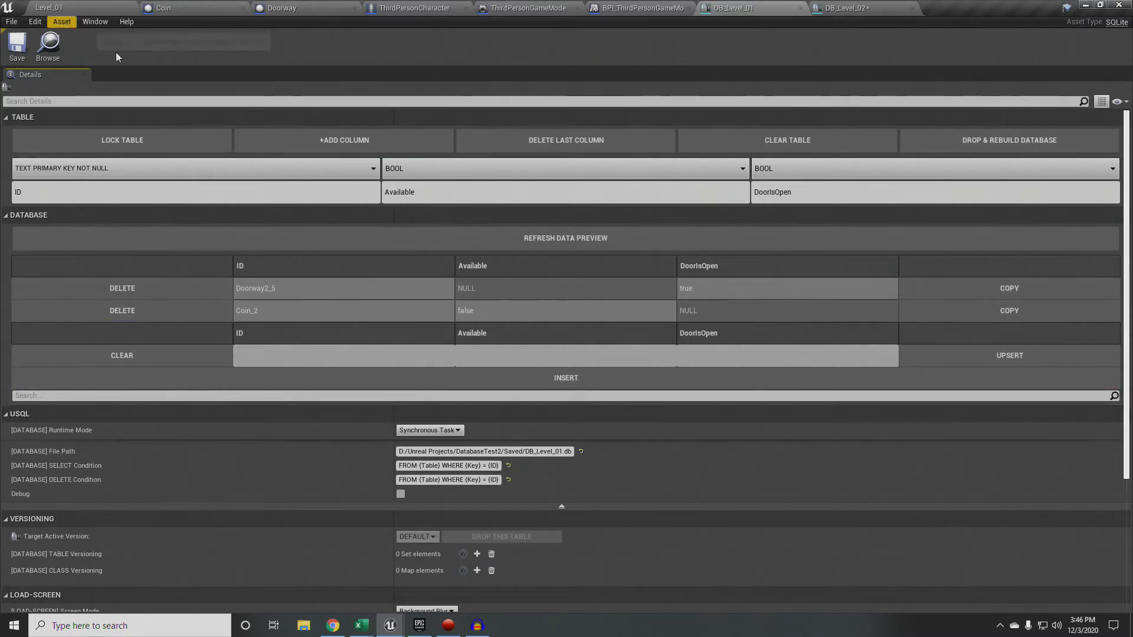
{"action": "left_click", "coordinate": [75, 8]}
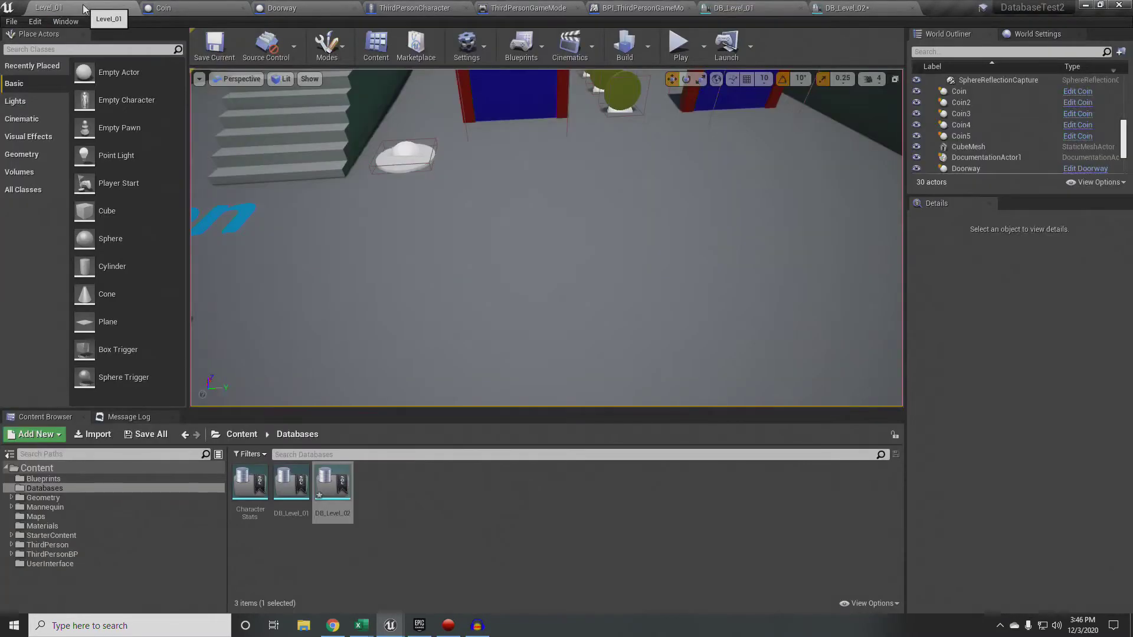
{"action": "left_click", "coordinate": [753, 7]}
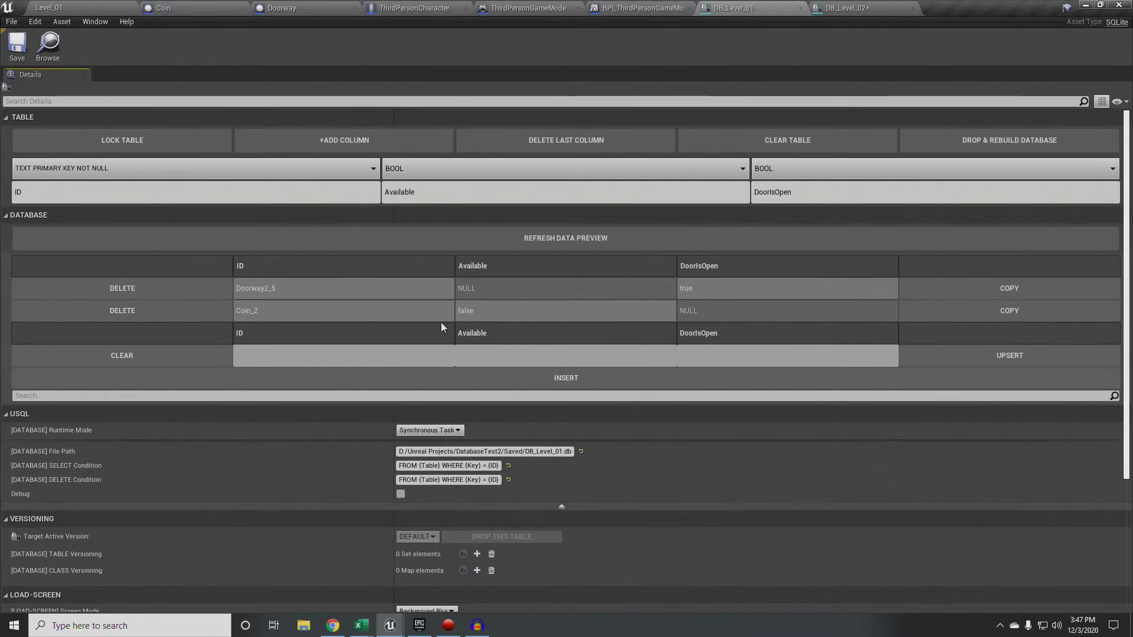
{"action": "left_click", "coordinate": [834, 244]}
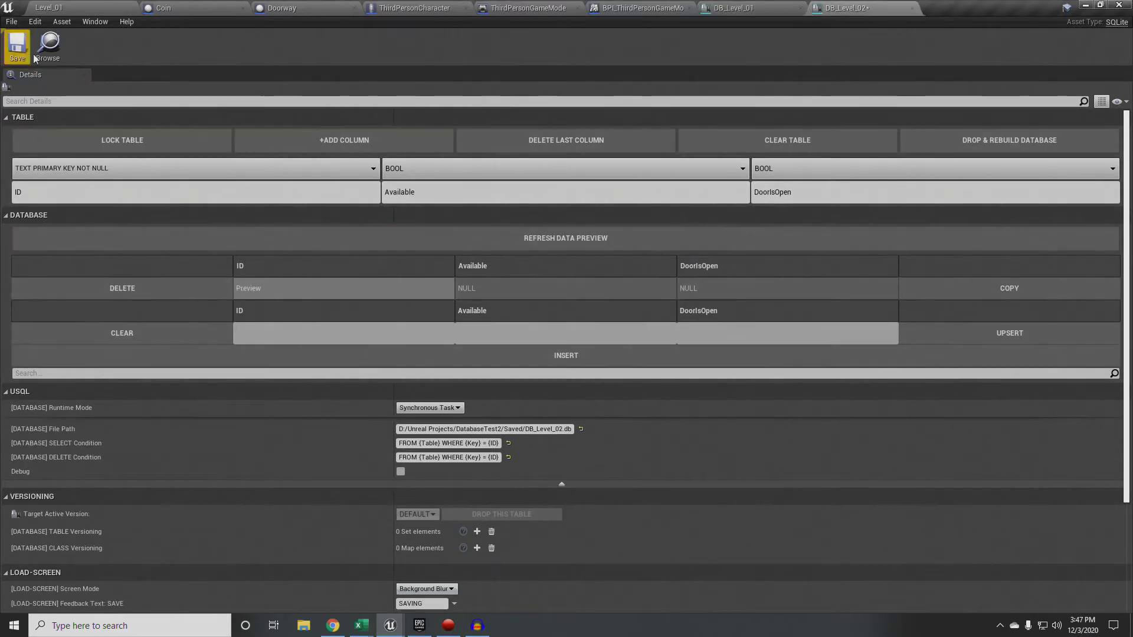
Step: Play Level_01 again, take the character into the second level, and collect three coins there while testing a doorway
{"action": "left_click", "coordinate": [77, 10]}
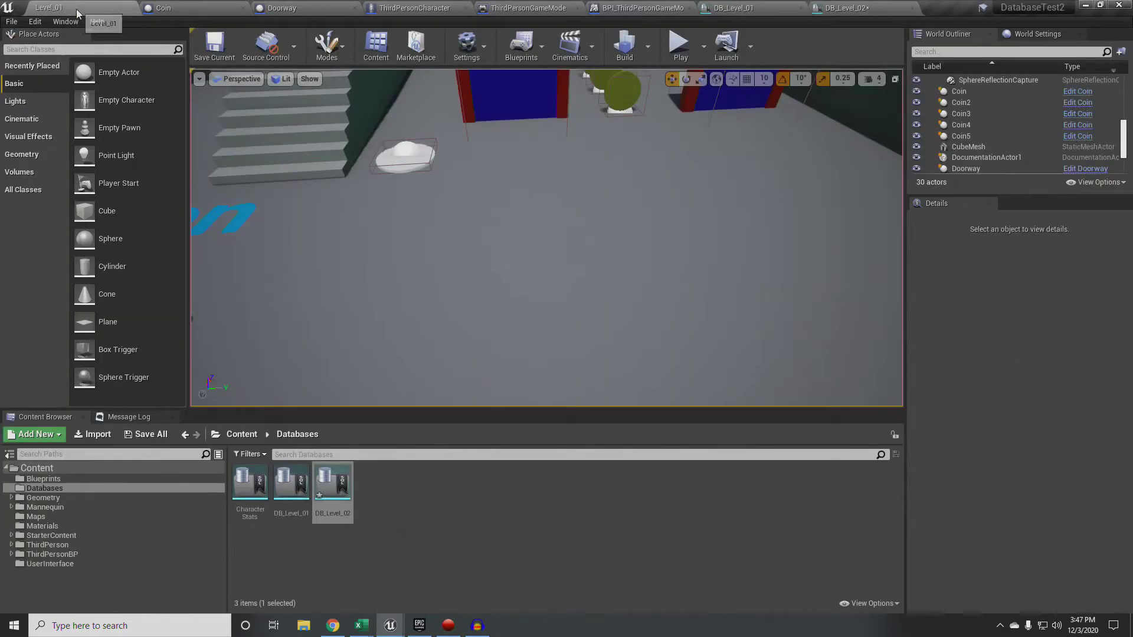
{"action": "left_click", "coordinate": [678, 44]}
{"action": "key", "text": "w"}
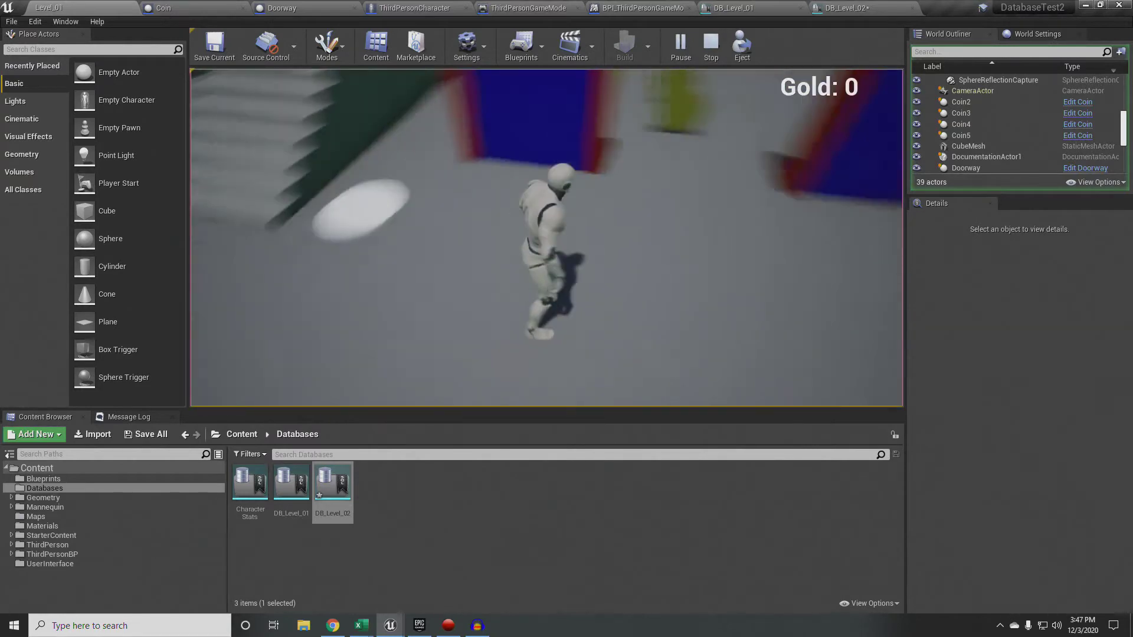
{"action": "key", "text": "w"}
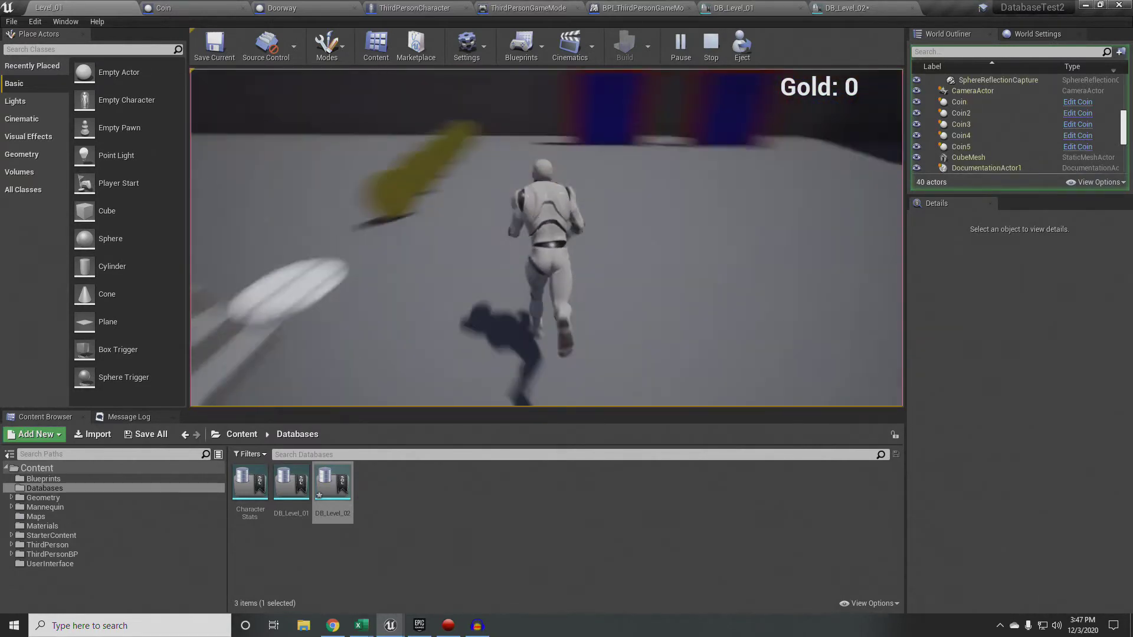
{"action": "key", "text": "w"}
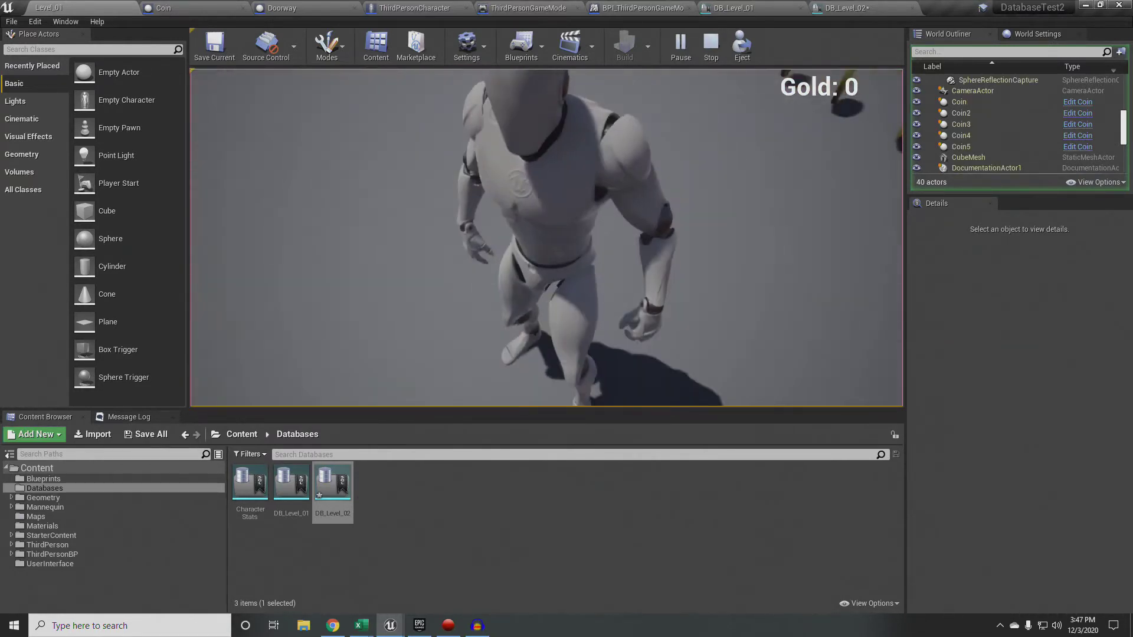
{"action": "key", "text": "w"}
{"action": "key", "text": "w"}
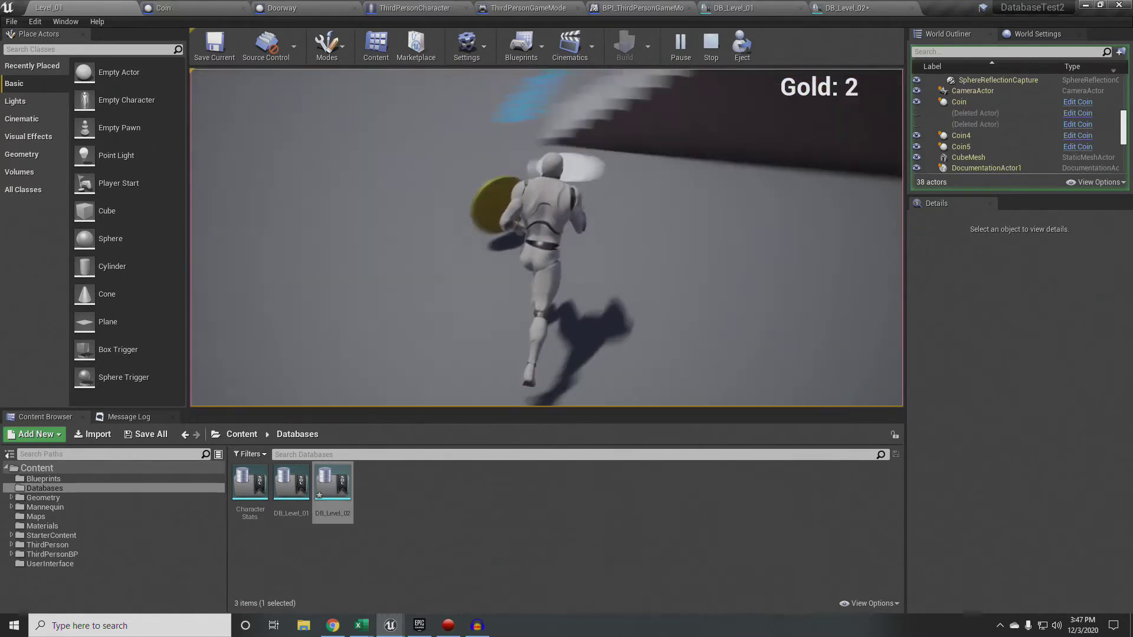
{"action": "key", "text": "w"}
{"action": "key", "text": "s"}
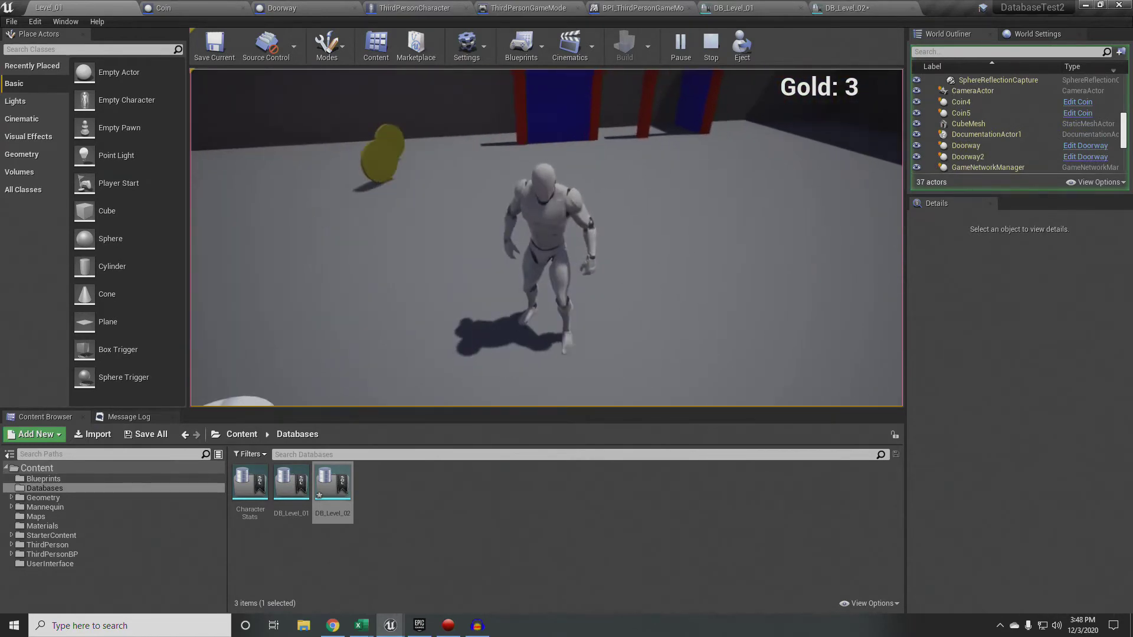
{"action": "key", "text": "shift+F1"}
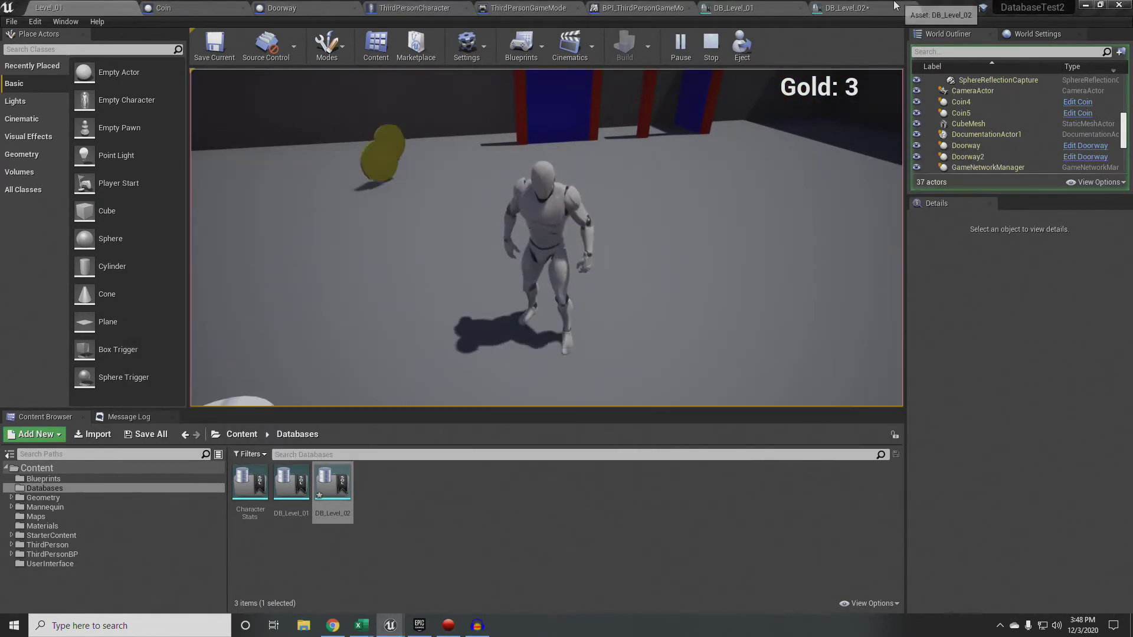
Step: Refresh the data previews of DB_Level_02 and DB_Level_01 to compare the saved Available and DoorIsOpen values
{"action": "left_click", "coordinate": [844, 8]}
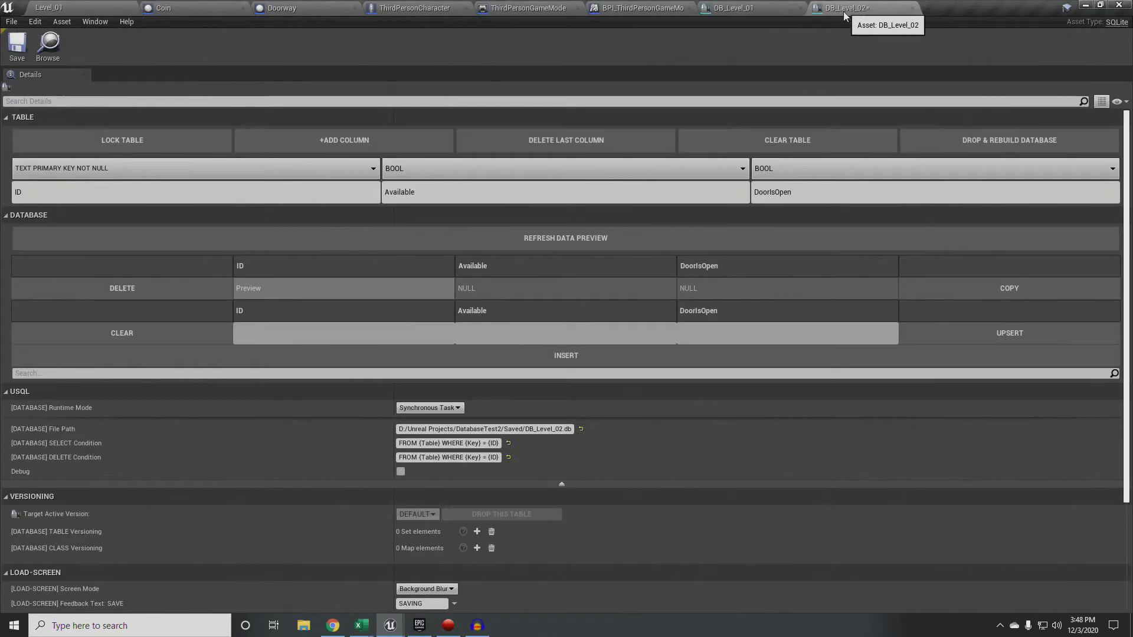
{"action": "left_click", "coordinate": [481, 250]}
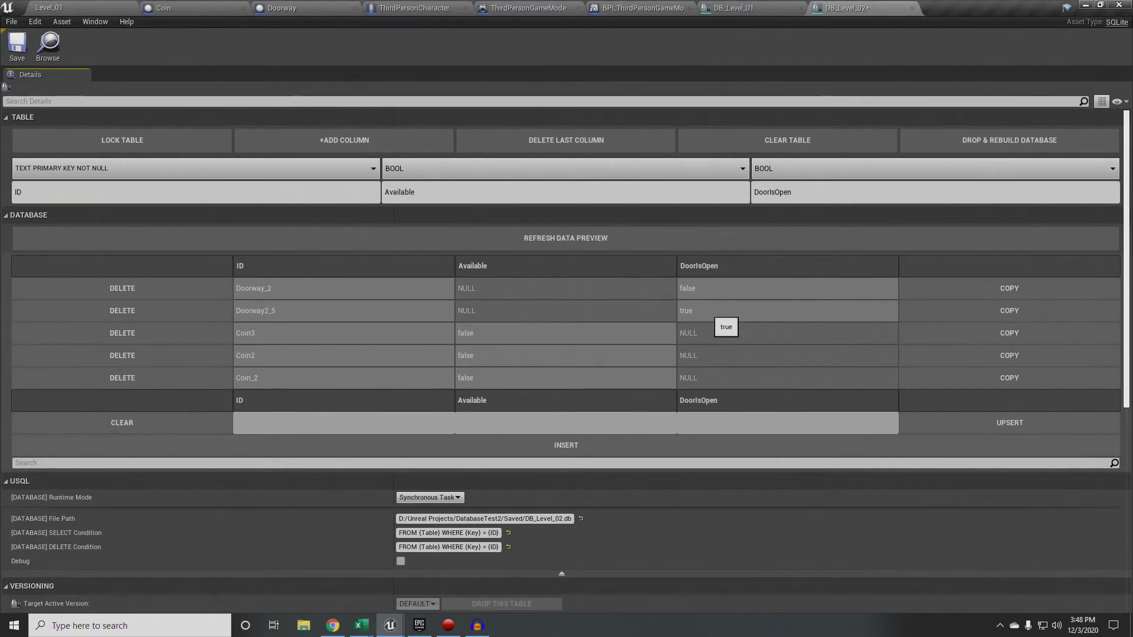
{"action": "left_click", "coordinate": [814, 236]}
{"action": "left_click", "coordinate": [608, 239]}
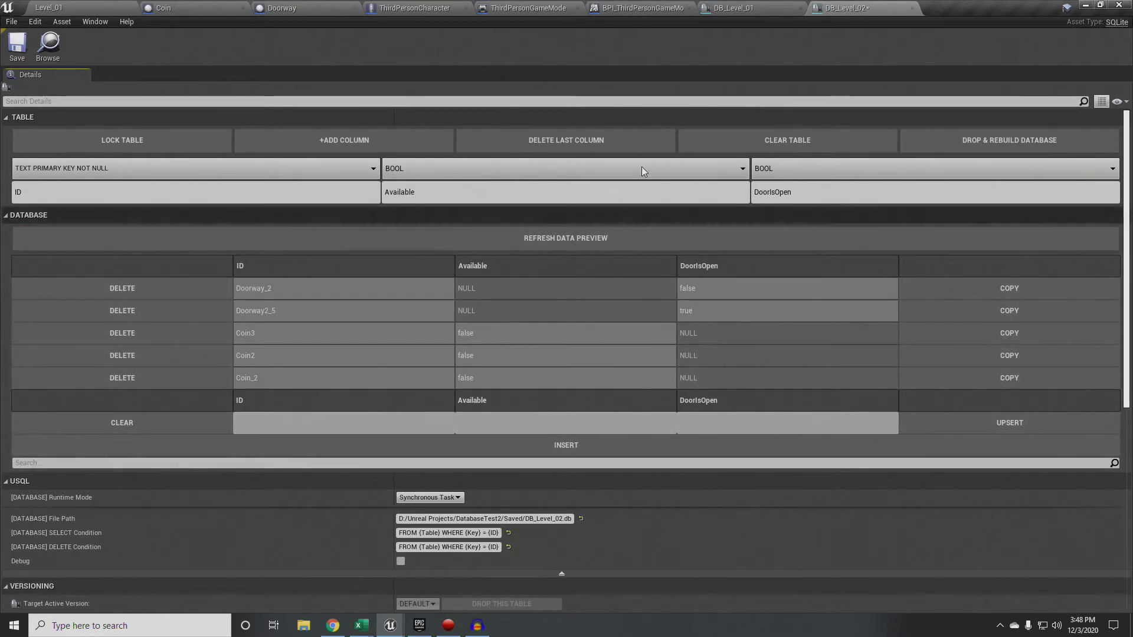
{"action": "left_click", "coordinate": [734, 8]}
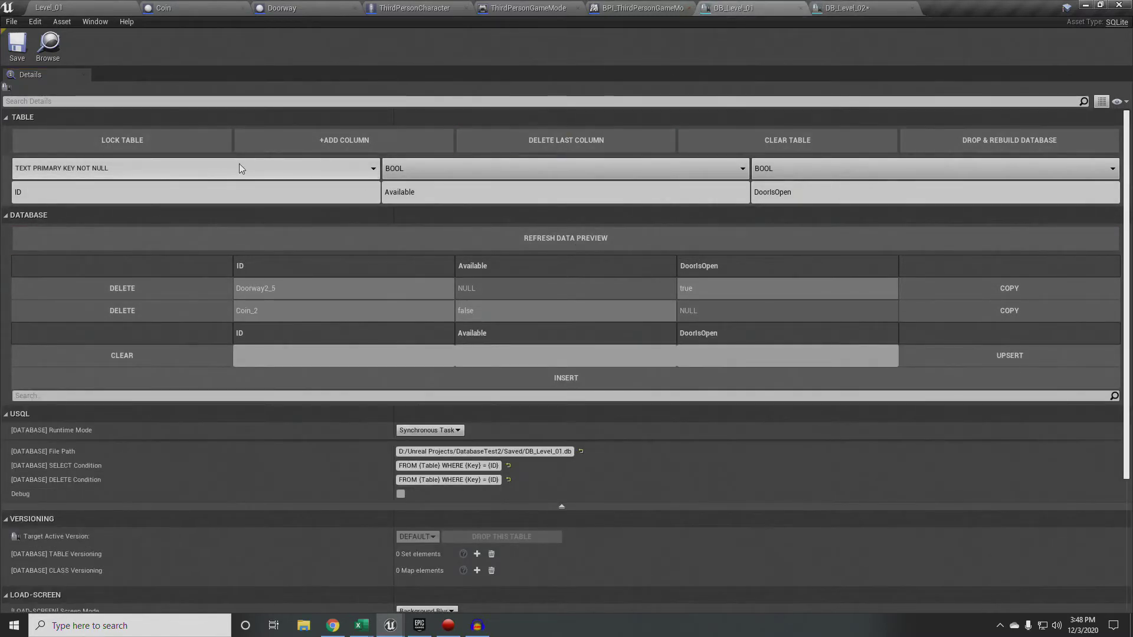
{"action": "left_click", "coordinate": [512, 236]}
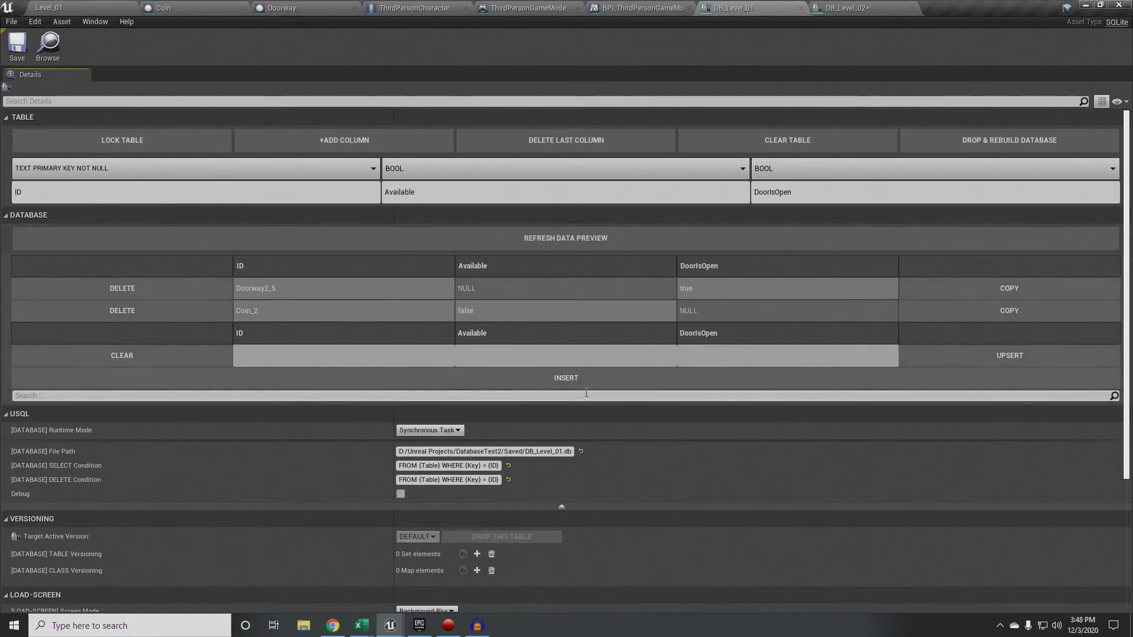
Step: Stop the play session, view the two doorways in Level_01, and open the Doorway blueprint's Event Graph
{"action": "left_click", "coordinate": [71, 8]}
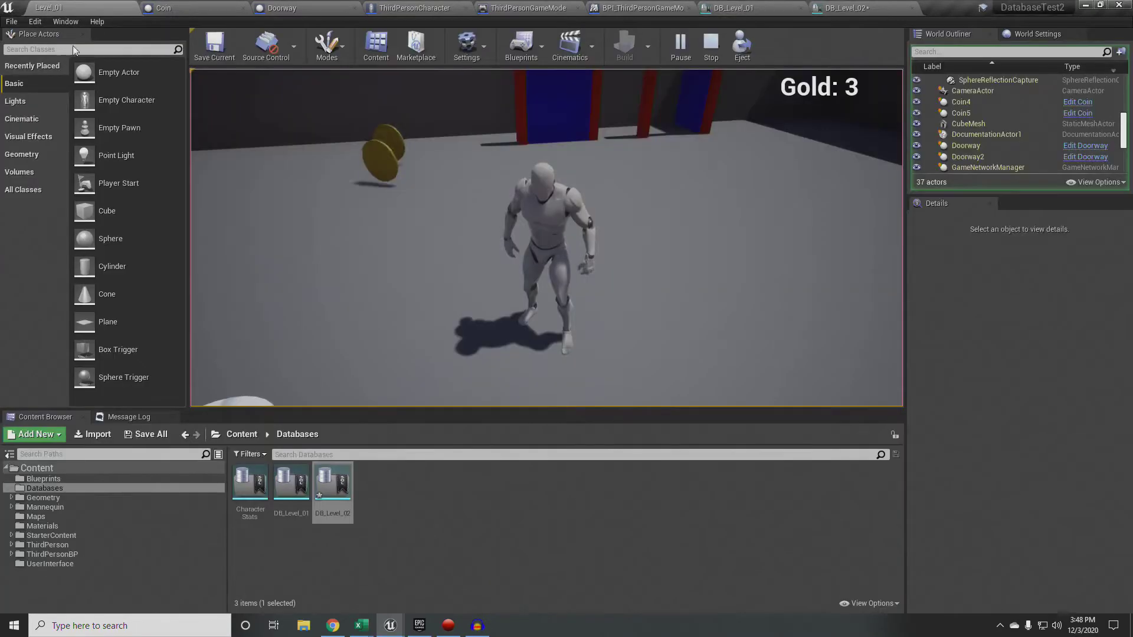
{"action": "left_click", "coordinate": [711, 45]}
{"action": "mouse_move", "coordinate": [546, 238]}
{"action": "right_mouse_down"}
{"action": "mouse_move", "coordinate": [614, 177]}
{"action": "mouse_move", "coordinate": [413, 189]}
{"action": "mouse_move", "coordinate": [389, 174]}
{"action": "mouse_move", "coordinate": [413, 171]}
{"action": "mouse_move", "coordinate": [548, 249]}
{"action": "right_mouse_up"}
{"action": "key", "text": "s"}
{"action": "key", "text": "w"}
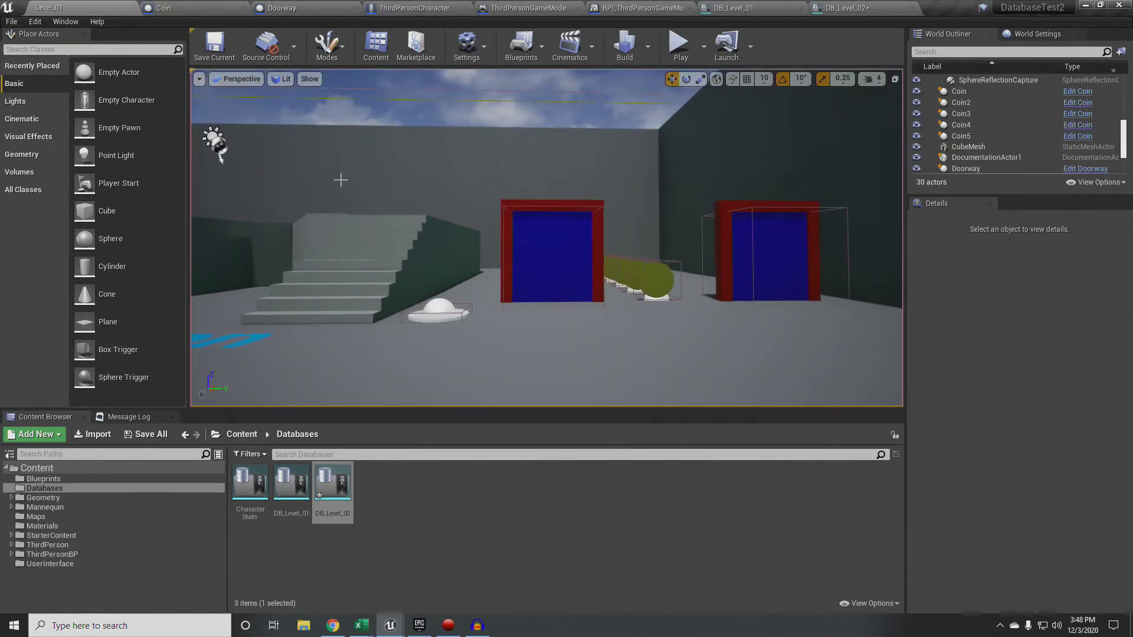
{"action": "left_click", "coordinate": [314, 14]}
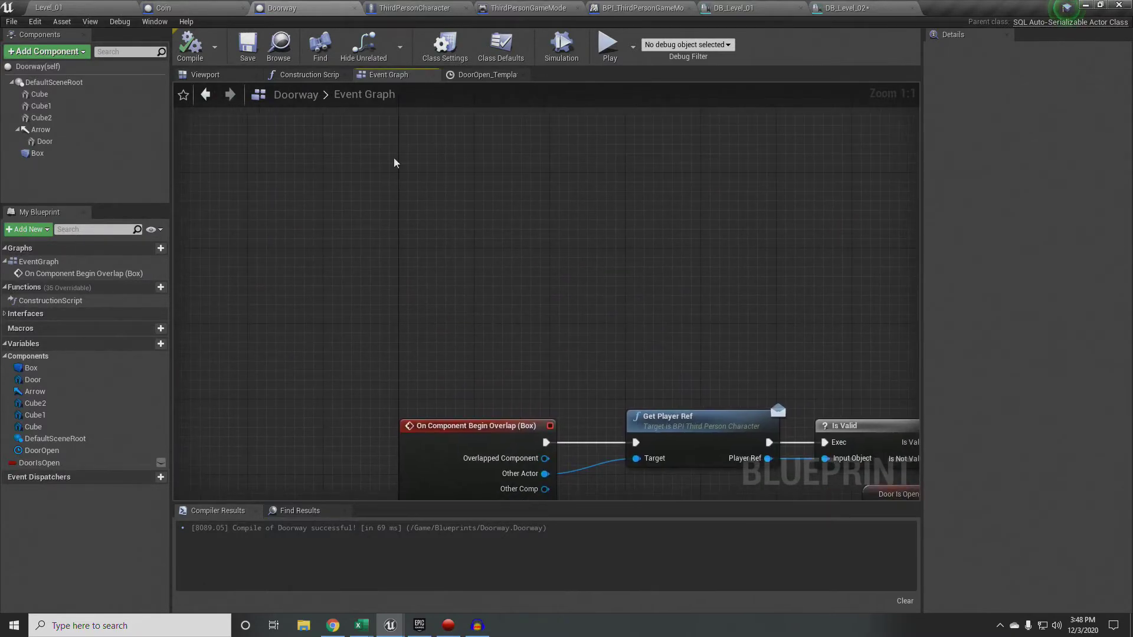
Step: Select and copy the Coin blueprint's On Load Data Finish event, Get Game Mode, Get Level Database, equality check and first Branch
{"action": "left_click", "coordinate": [198, 10]}
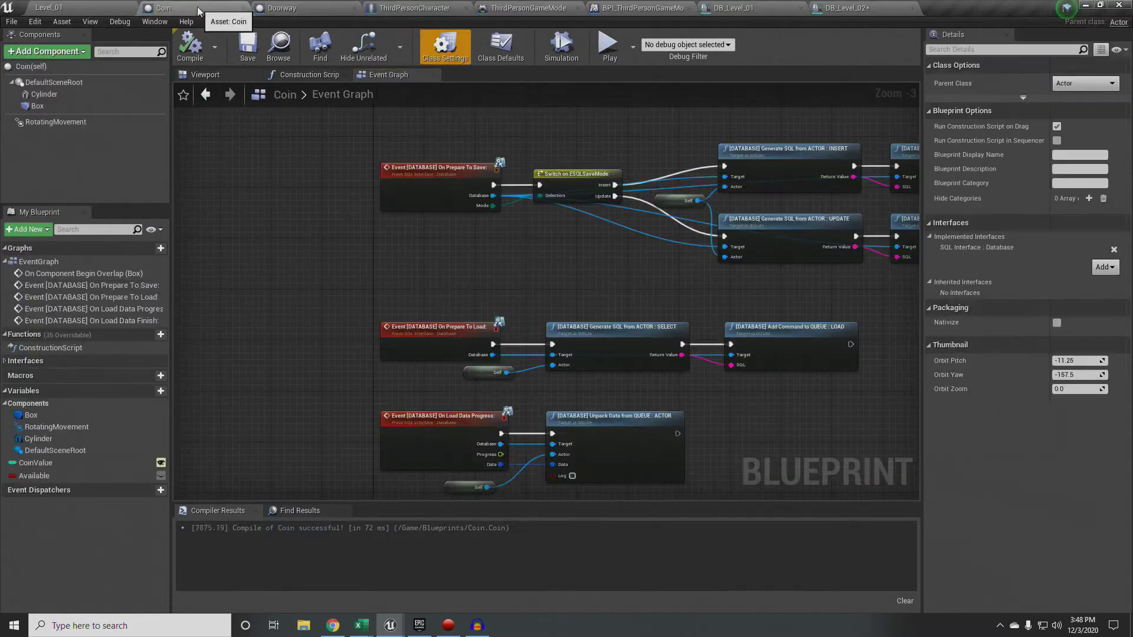
{"action": "left_click", "coordinate": [432, 160]}
{"action": "left_click", "coordinate": [319, 12]}
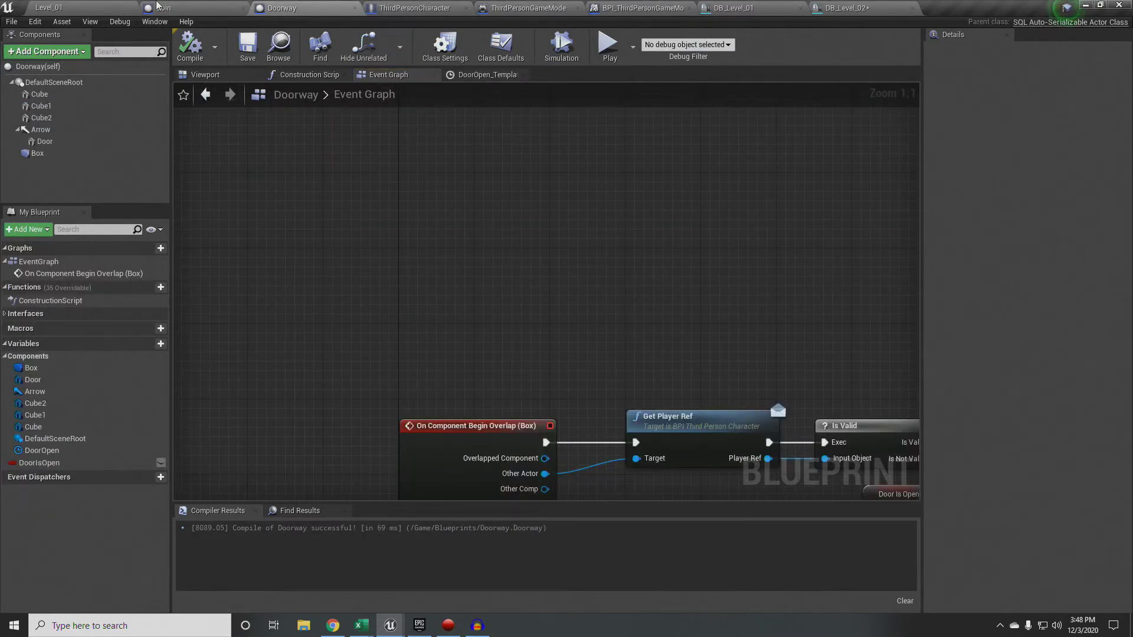
{"action": "left_click", "coordinate": [158, 7]}
{"action": "right_click_drag", "start_coordinate": [506, 85], "coordinate": [520, 120]}
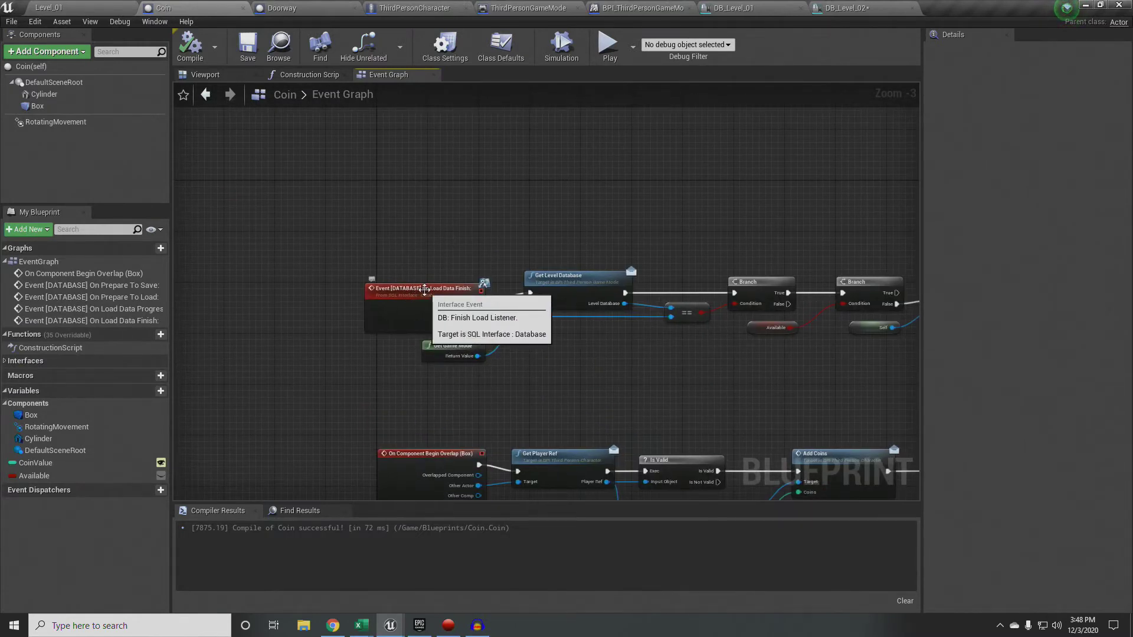
{"action": "left_click_drag", "start_coordinate": [358, 207], "coordinate": [618, 380]}
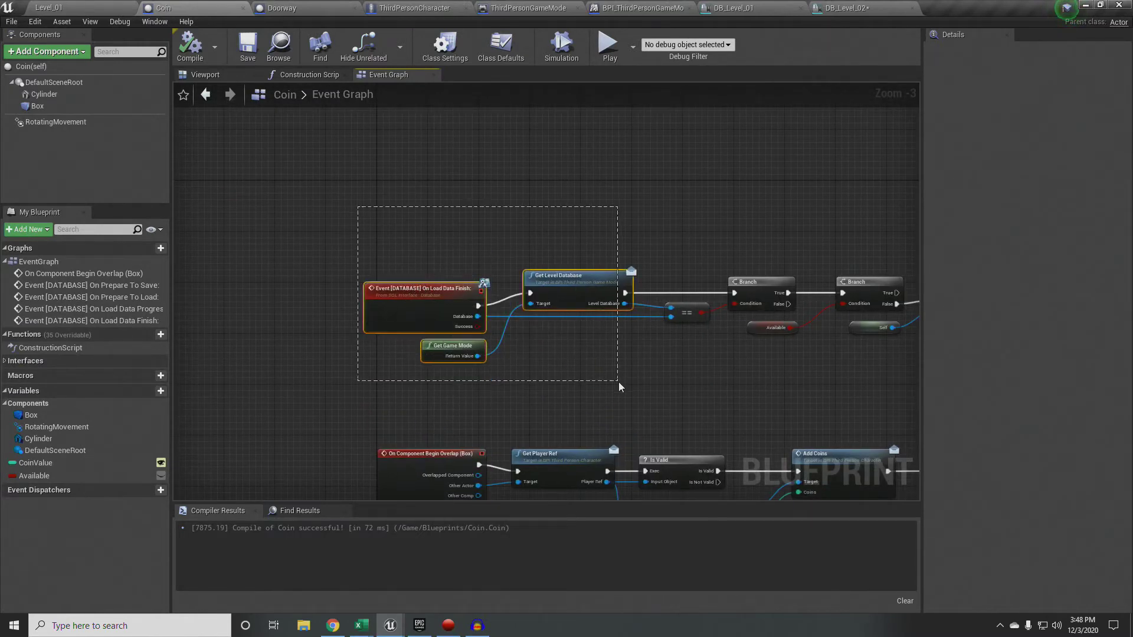
{"action": "left_click_drag", "start_coordinate": [718, 411], "coordinate": [729, 411]}
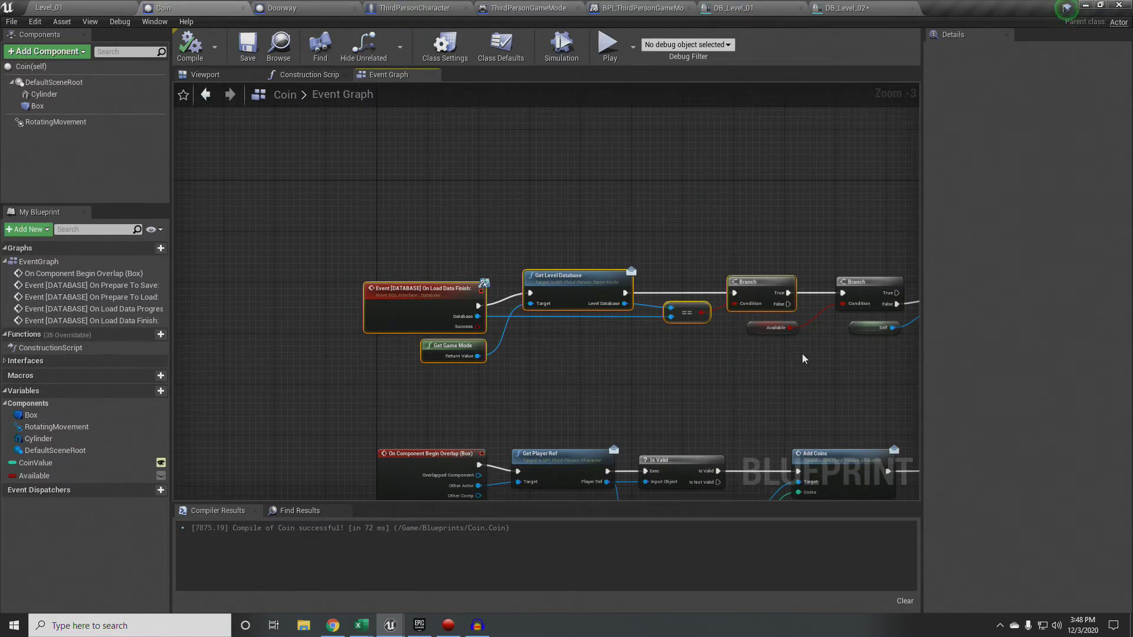
Step: Paste the copied load-finish nodes into the Doorway's Event Graph and position them above the box overlap event
{"action": "left_click", "coordinate": [282, 7]}
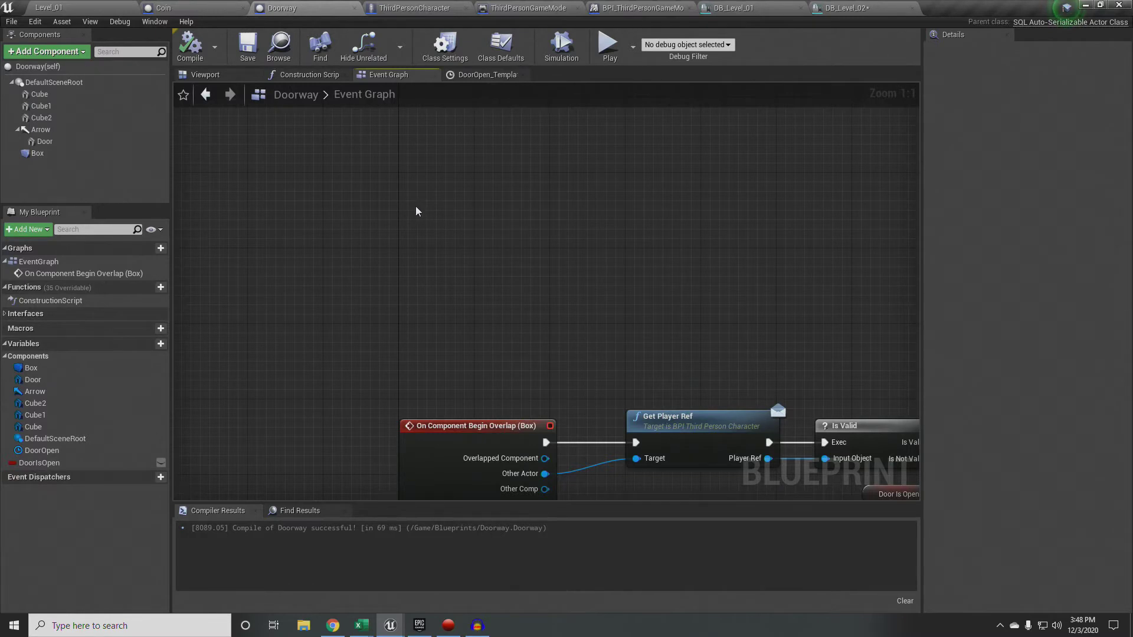
{"action": "key", "text": "ctrl+v"}
{"action": "right_click_drag", "start_coordinate": [438, 306], "coordinate": [479, 290]}
{"action": "left_click_drag", "start_coordinate": [258, 180], "coordinate": [510, 192]}
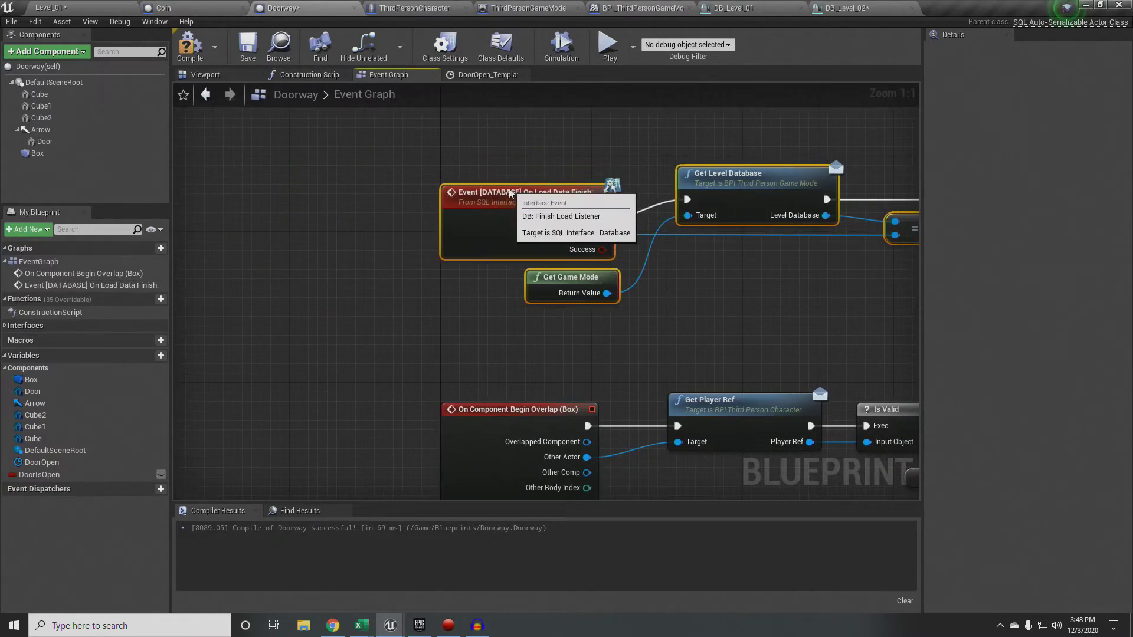
{"action": "right_click_drag", "start_coordinate": [453, 302], "coordinate": [153, 332]}
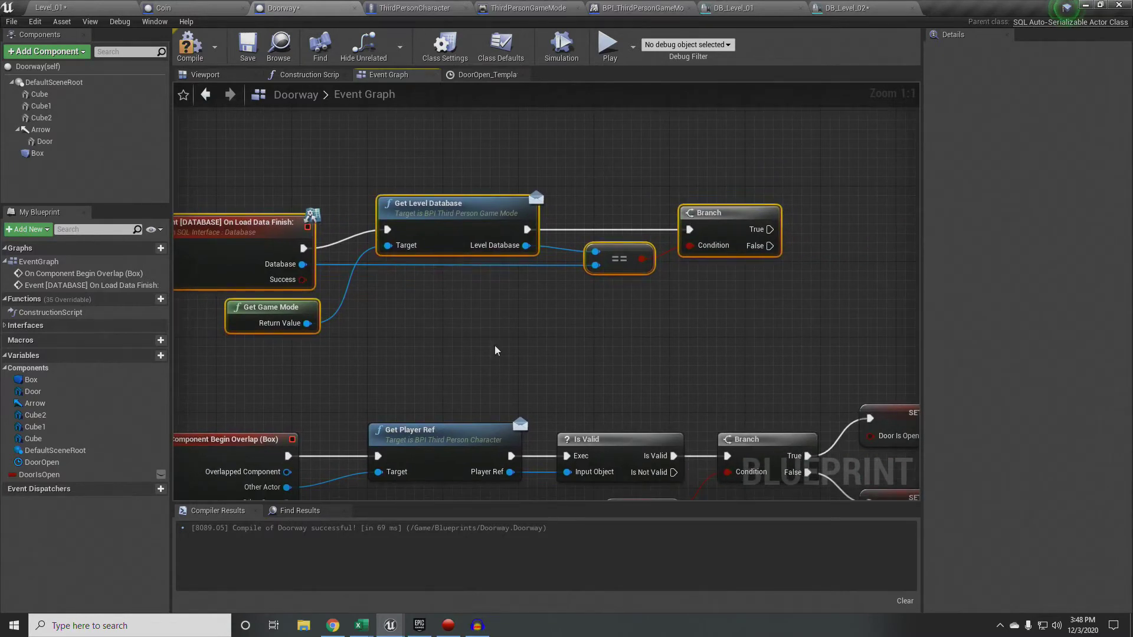
{"action": "right_click_drag", "start_coordinate": [495, 350], "coordinate": [534, 381]}
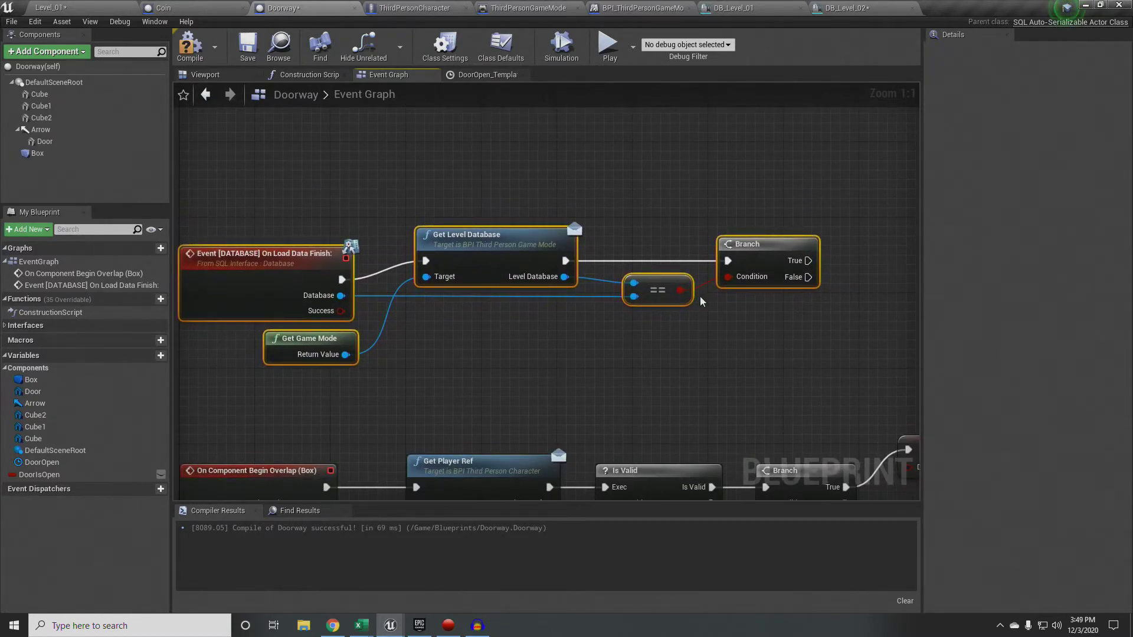
Step: Add a second Branch to the first Branch's True output, using the DoorIsOpen variable as its condition
{"action": "right_click_drag", "start_coordinate": [883, 338], "coordinate": [663, 254]}
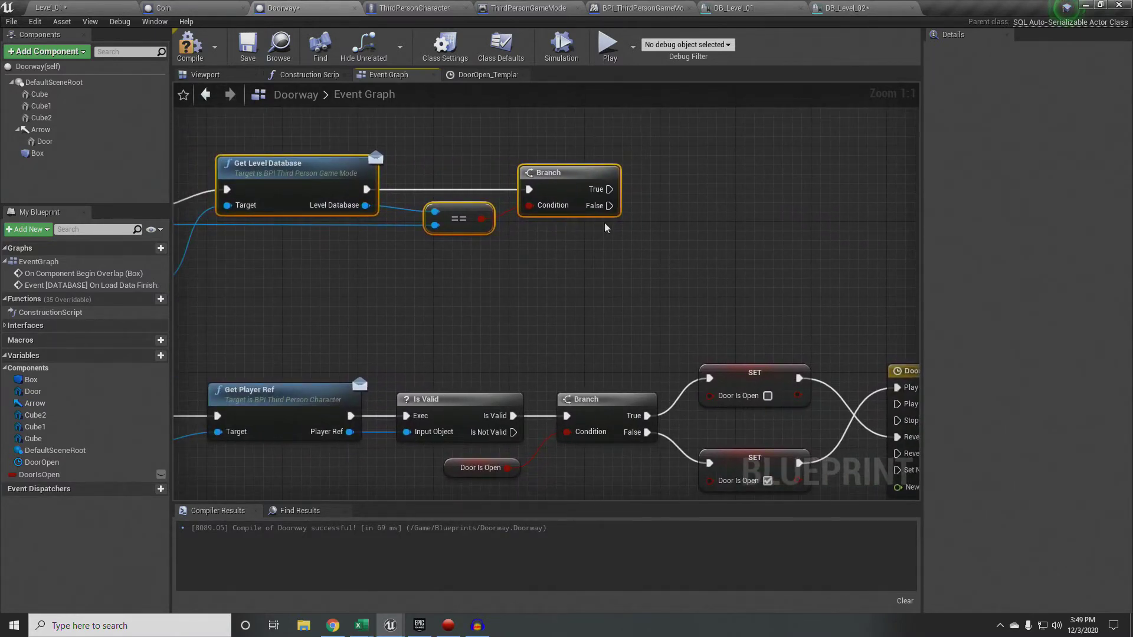
{"action": "left_click_drag", "start_coordinate": [39, 474], "coordinate": [582, 237]}
{"action": "left_click", "coordinate": [602, 258]}
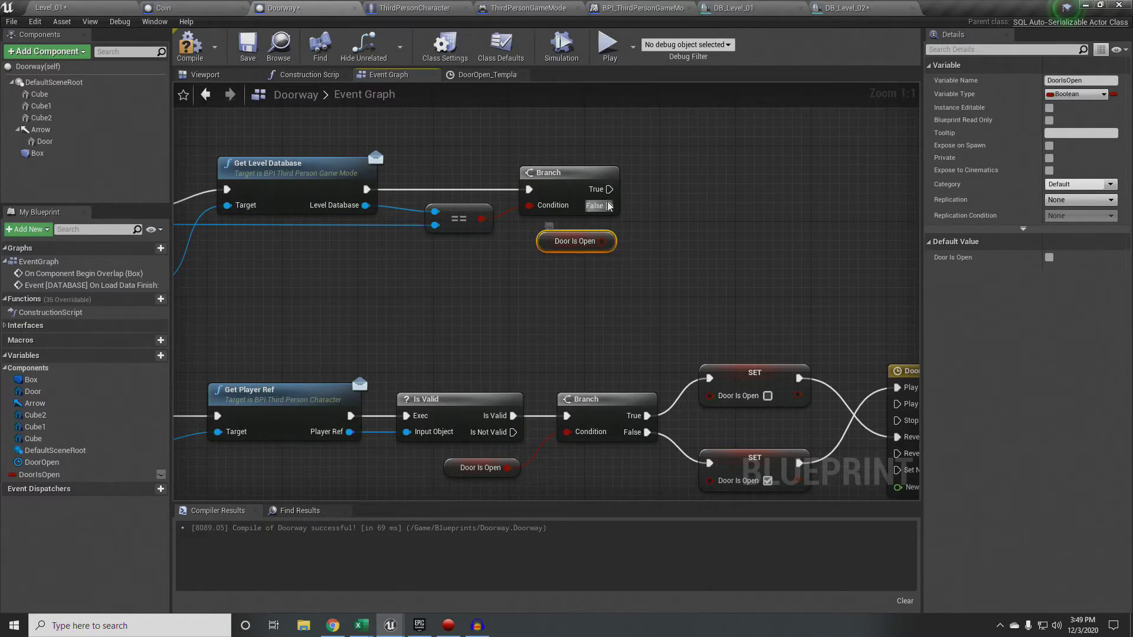
{"action": "left_click_drag", "start_coordinate": [609, 189], "coordinate": [721, 191]}
{"action": "type", "text": "b"}
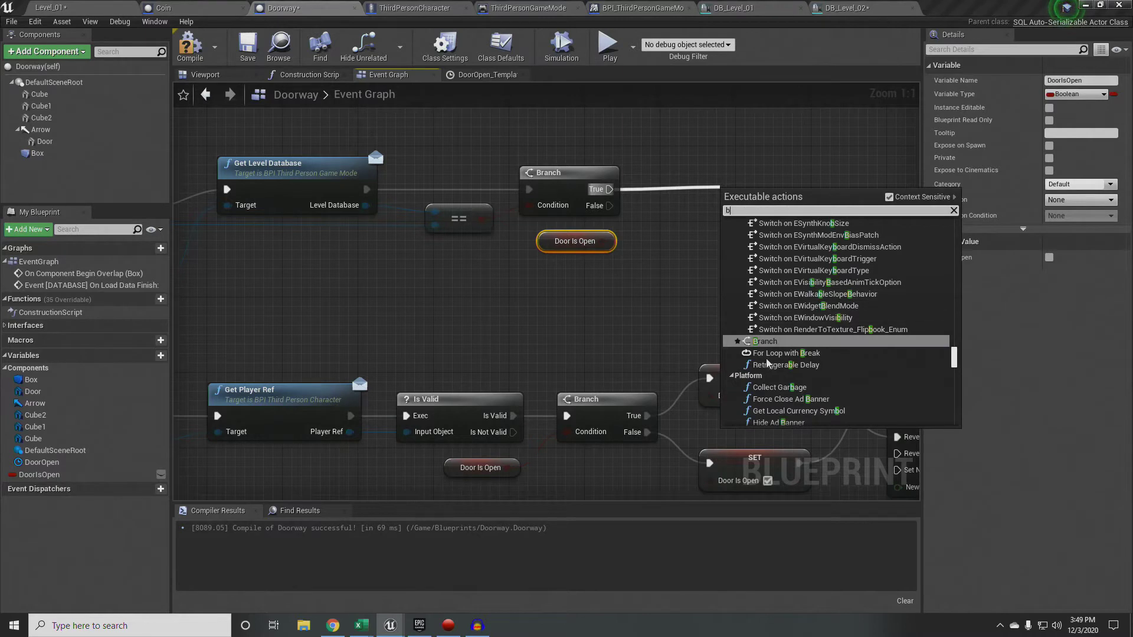
{"action": "left_click", "coordinate": [765, 342]}
{"action": "left_click_drag", "start_coordinate": [732, 200], "coordinate": [696, 185]}
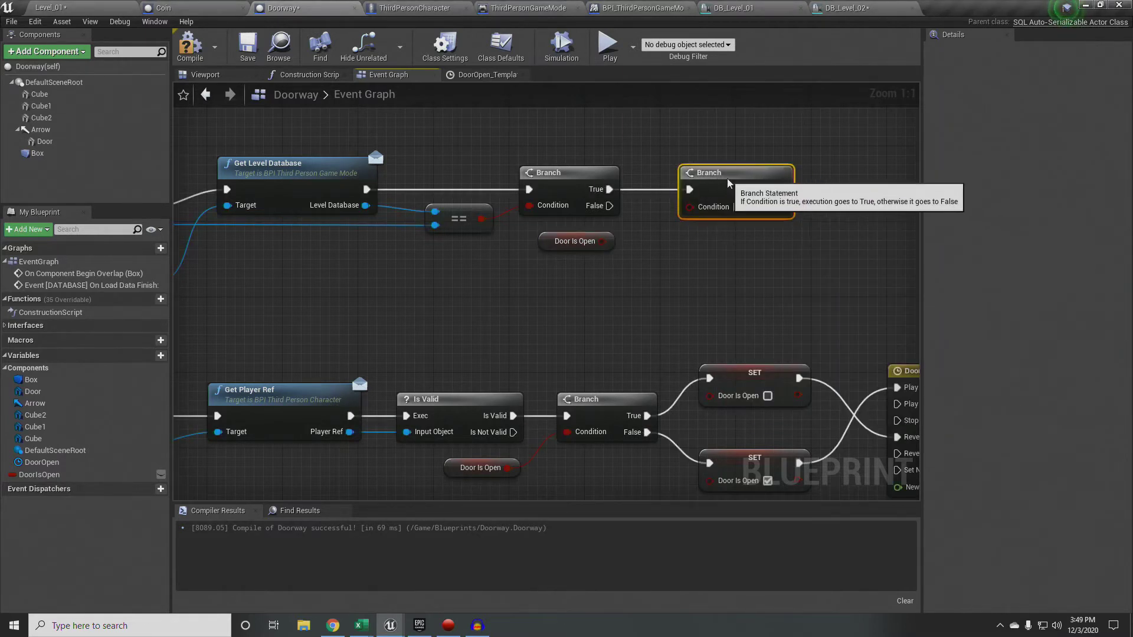
{"action": "left_click_drag", "start_coordinate": [600, 242], "coordinate": [690, 206]}
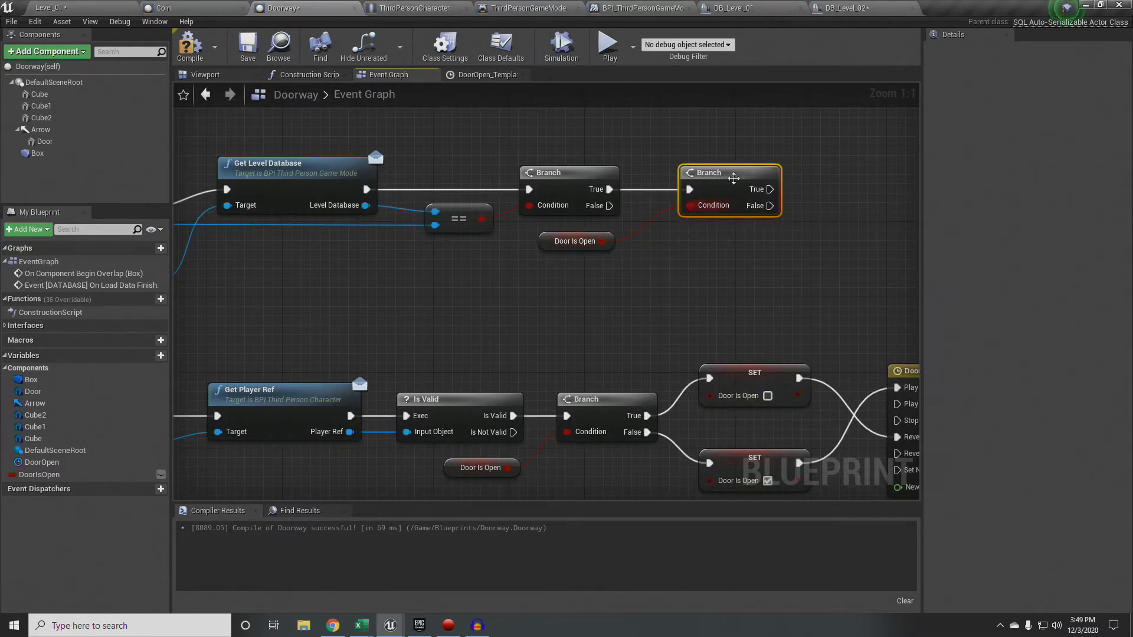
Step: Add a SetRelativeRotation node for the Arrow with Z rotation 90, run from the DoorIsOpen Branch's True output
{"action": "right_click_drag", "start_coordinate": [734, 177], "coordinate": [494, 249]}
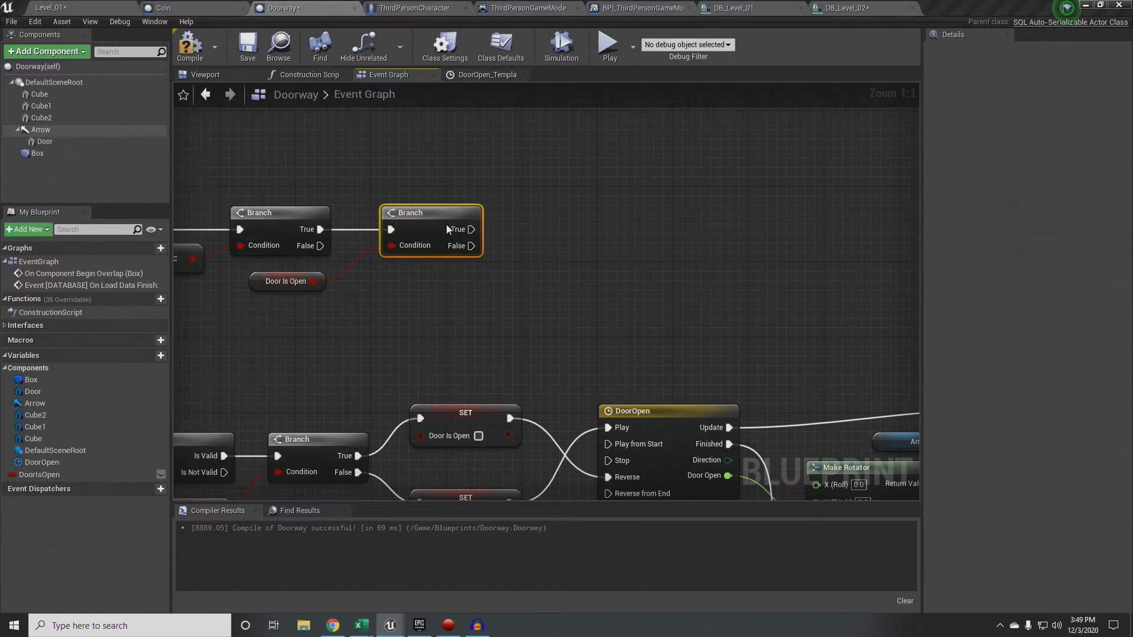
{"action": "right_click", "coordinate": [578, 197]}
{"action": "type", "text": "setrela"}
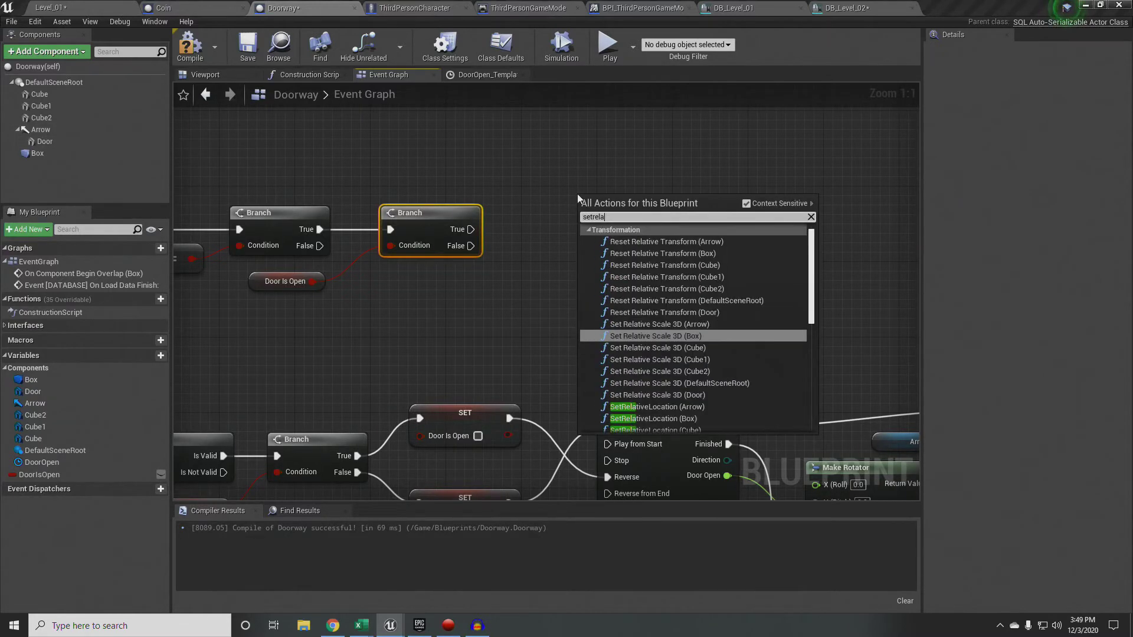
{"action": "type", "text": "tivero"}
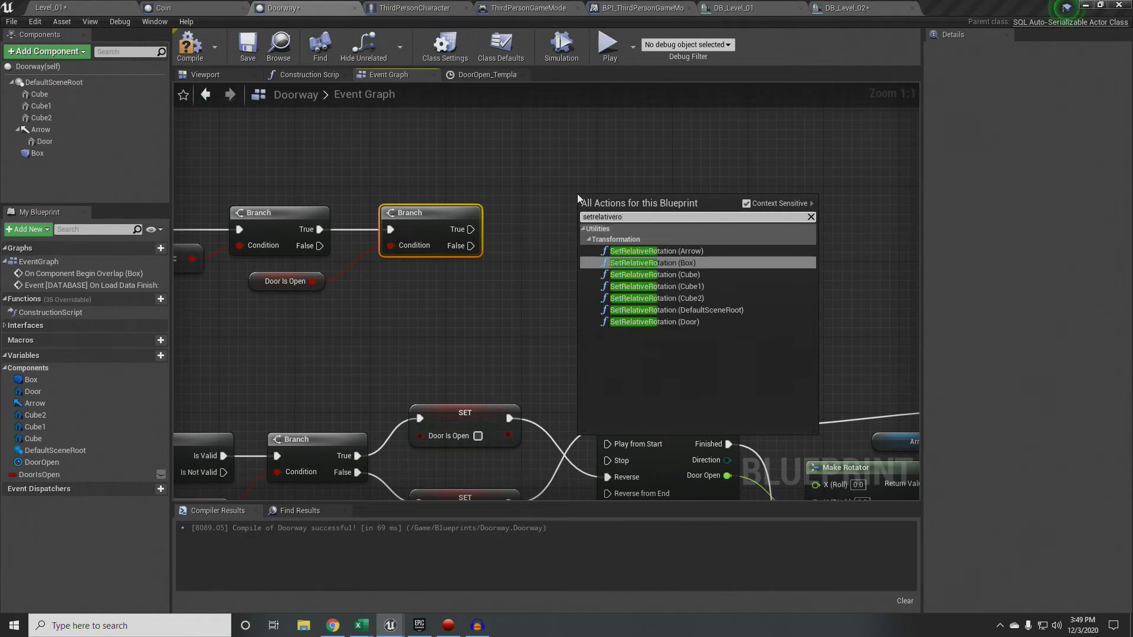
{"action": "left_click", "coordinate": [647, 253]}
{"action": "mouse_move", "coordinate": [646, 213]}
{"action": "left_mouse_down"}
{"action": "mouse_move", "coordinate": [661, 187]}
{"action": "mouse_move", "coordinate": [651, 206]}
{"action": "left_mouse_up"}
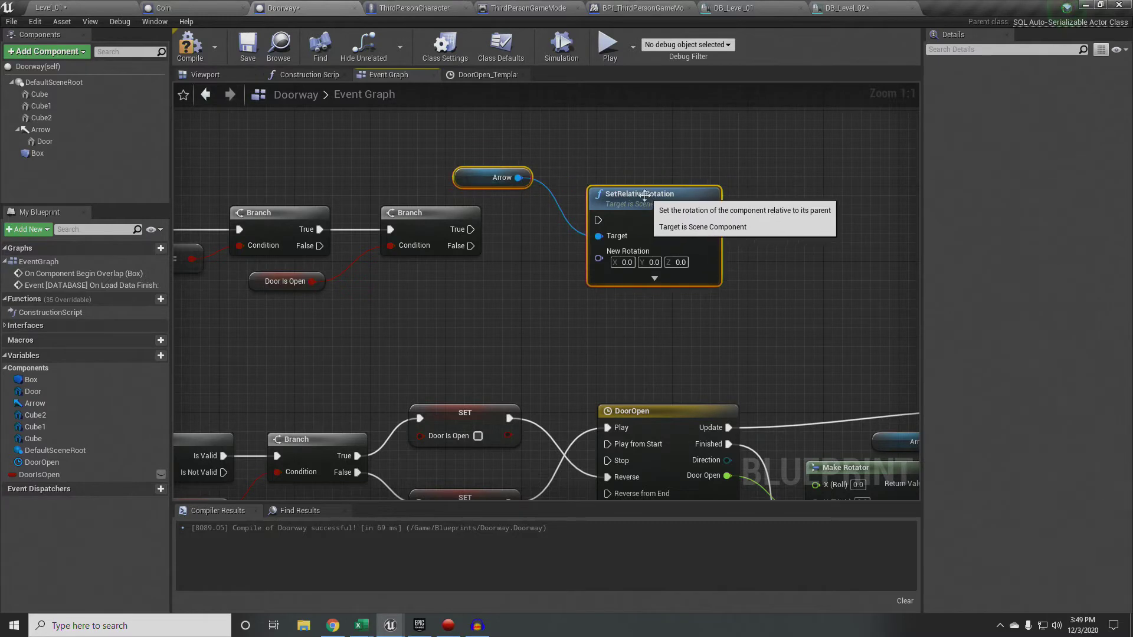
{"action": "left_click", "coordinate": [681, 262]}
{"action": "type", "text": "90"}
{"action": "key", "text": "Return"}
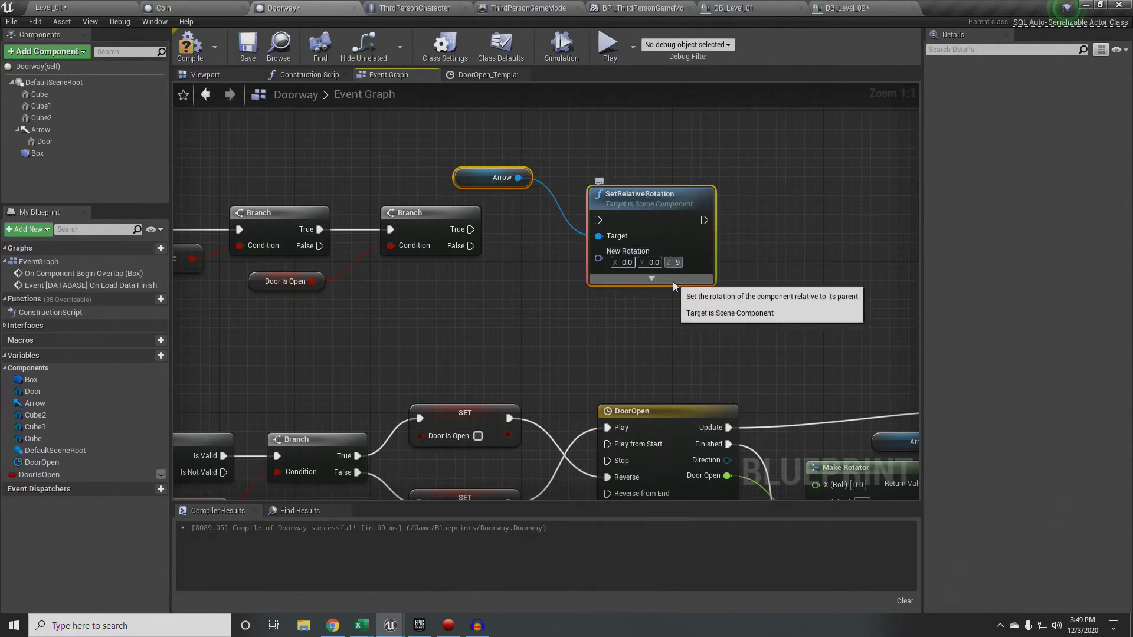
{"action": "left_click_drag", "start_coordinate": [470, 229], "coordinate": [640, 158]}
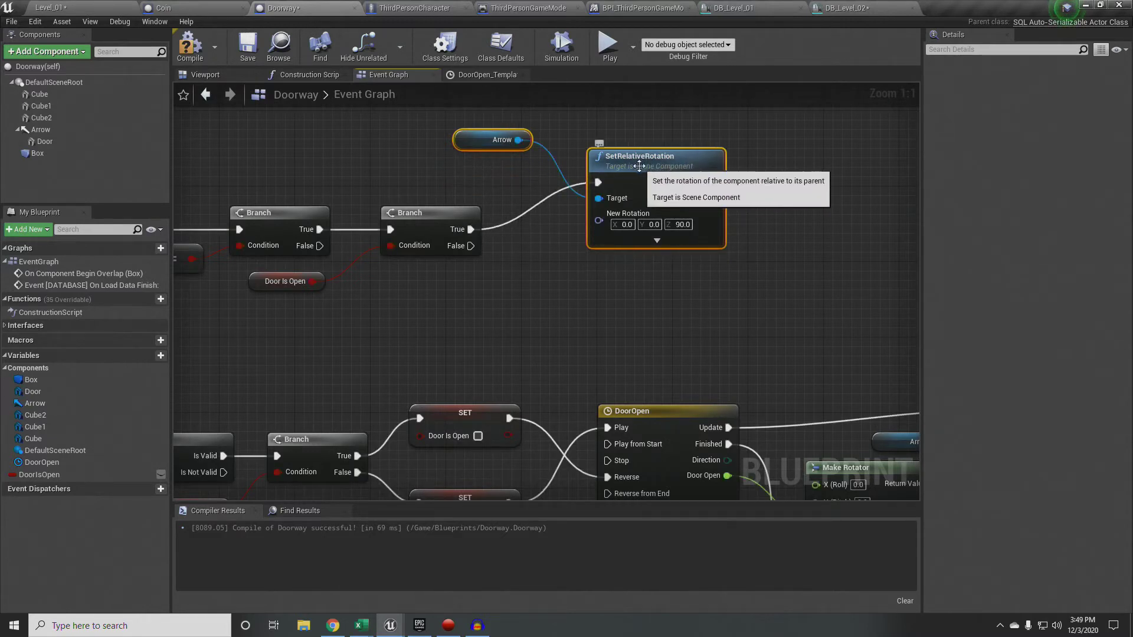
Step: Duplicate the SetRelativeRotation node with Z rotation 0, run it from the Branch's False output, and target the Arrow
{"action": "key", "text": "ctrl+c"}
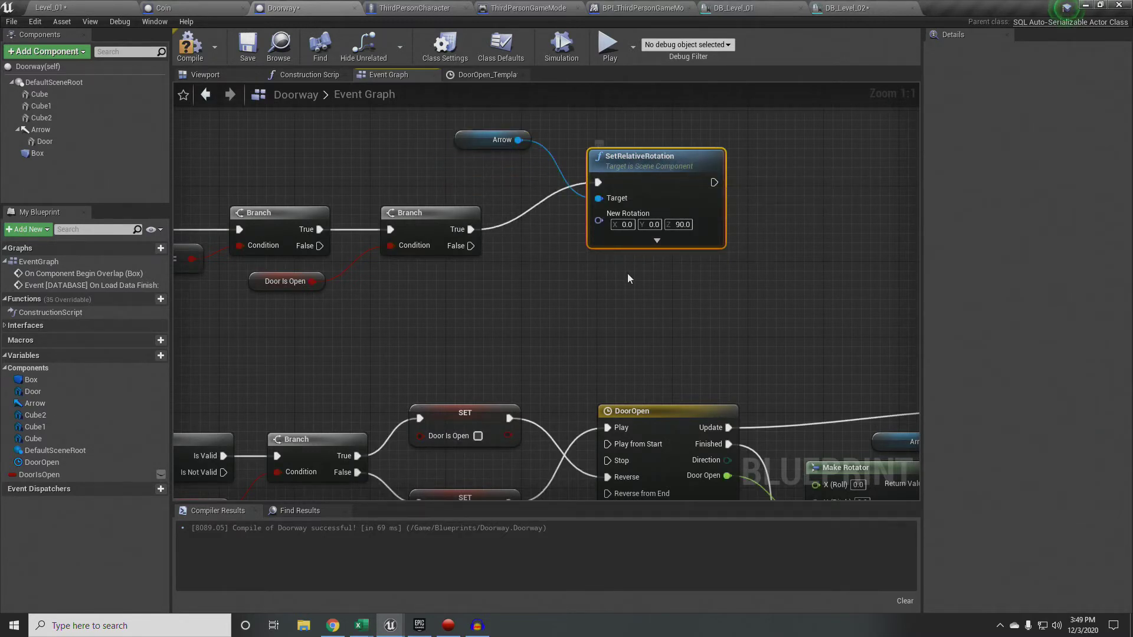
{"action": "key", "text": "ctrl+v"}
{"action": "left_click_drag", "start_coordinate": [691, 278], "coordinate": [644, 269]}
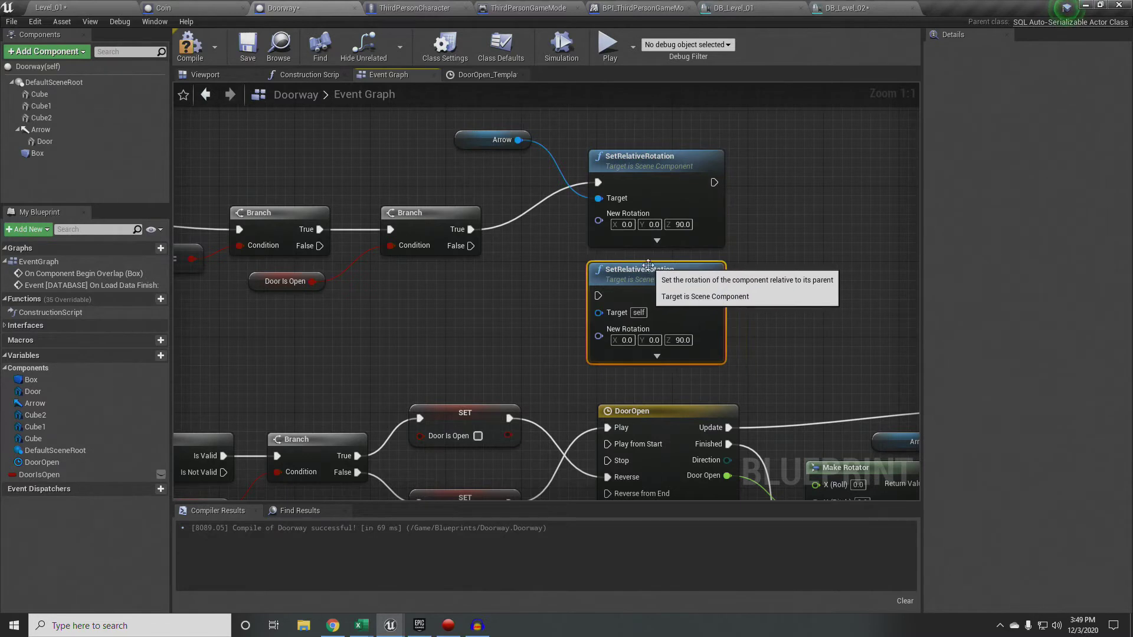
{"action": "key", "text": "BackSpace"}
{"action": "key", "text": "BackSpace"}
{"action": "key", "text": "Delete"}
{"action": "type", "text": "0"}
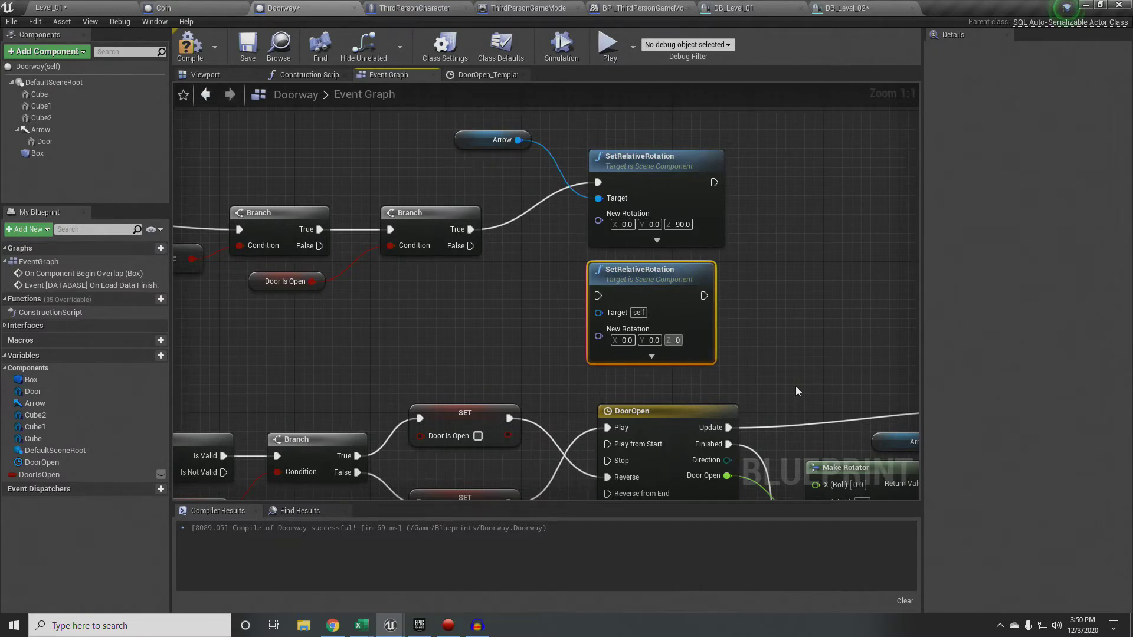
{"action": "left_click", "coordinate": [772, 265]}
{"action": "left_click_drag", "start_coordinate": [472, 246], "coordinate": [598, 296]}
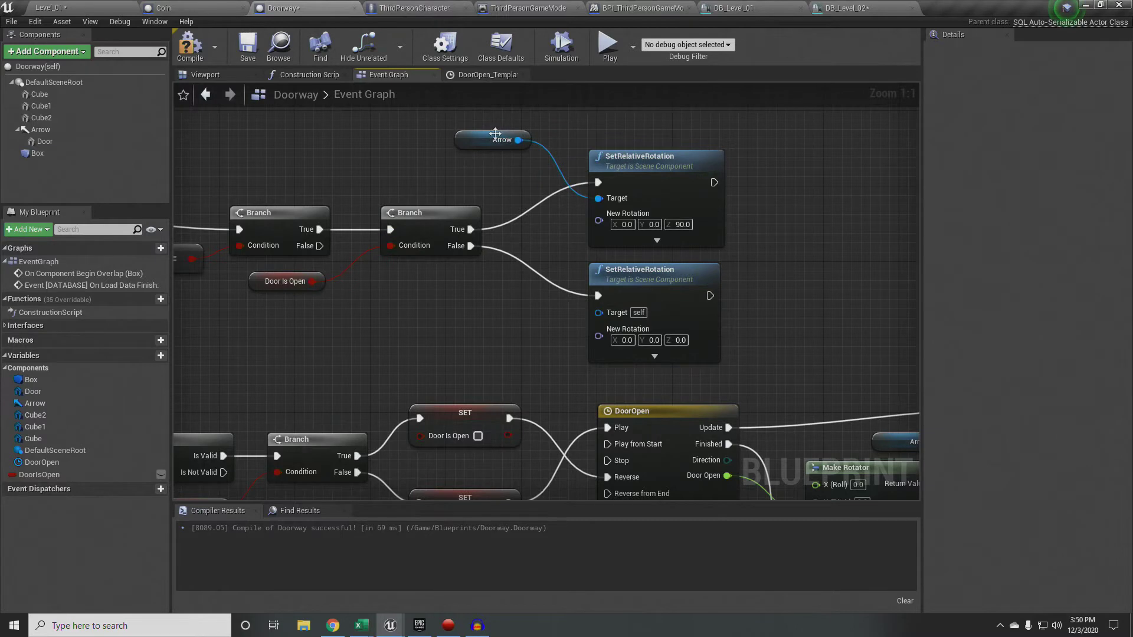
{"action": "left_click_drag", "start_coordinate": [495, 133], "coordinate": [597, 314]}
Step: Tidy the layout of both SetRelativeRotation nodes and the Arrow reference beside the DoorIsOpen Branch
{"action": "left_click_drag", "start_coordinate": [663, 276], "coordinate": [682, 277]}
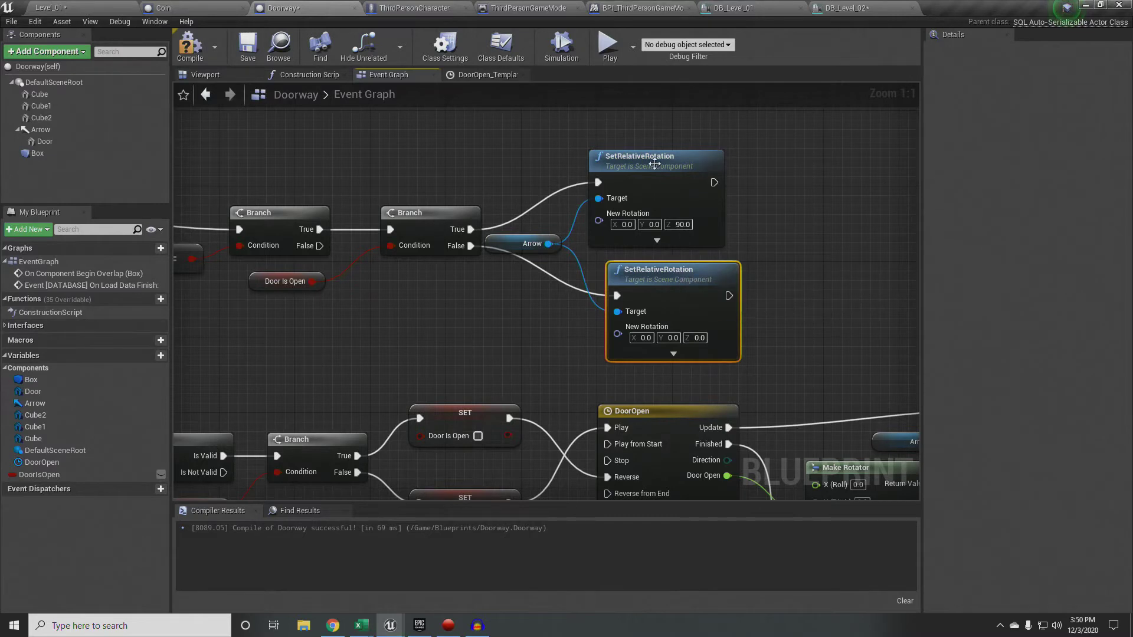
{"action": "left_click_drag", "start_coordinate": [654, 164], "coordinate": [673, 164]}
{"action": "left_click", "coordinate": [532, 241]}
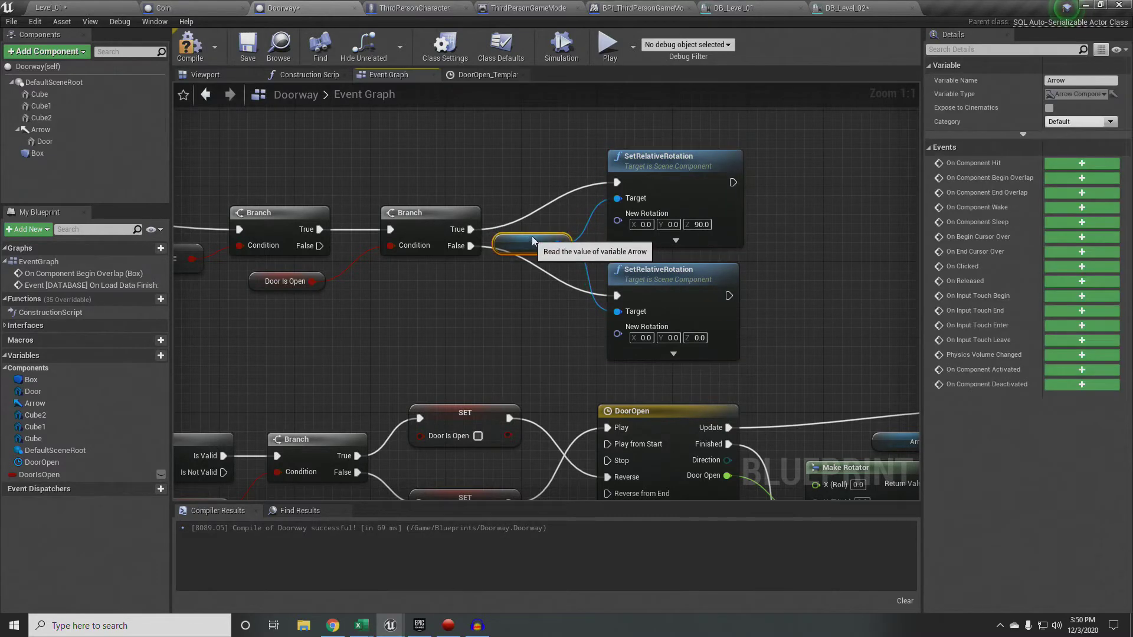
{"action": "left_click_drag", "start_coordinate": [533, 241], "coordinate": [542, 231]}
Step: Compile and save the Doorway blueprint, and start a play session of Level_01
{"action": "left_click", "coordinate": [188, 50]}
{"action": "left_click", "coordinate": [224, 58]}
{"action": "left_click", "coordinate": [678, 47]}
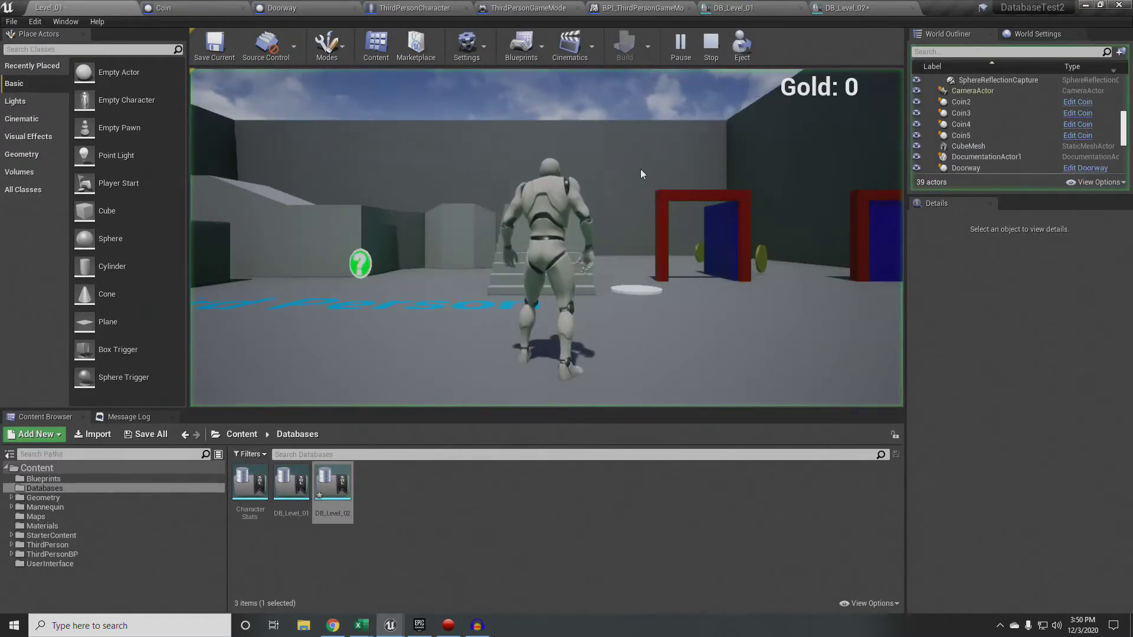
Step: Walk the character onto the travel pad to Level_02 and back to Level_01 to compare the door states
{"action": "key", "text": "w"}
{"action": "key", "text": "w"}
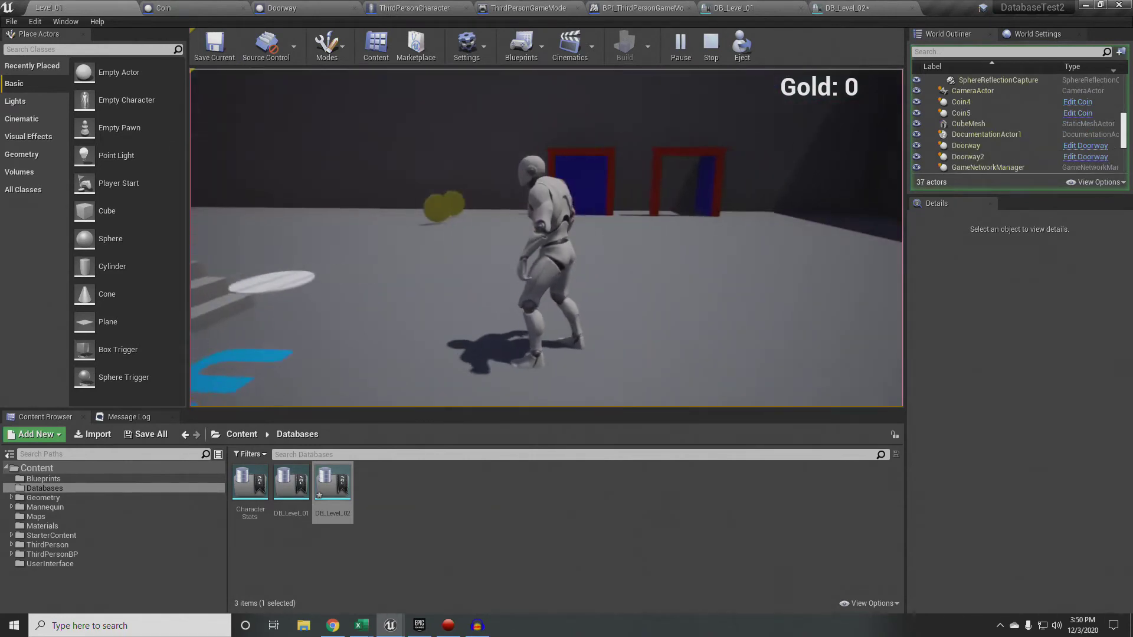
{"action": "key", "text": "w"}
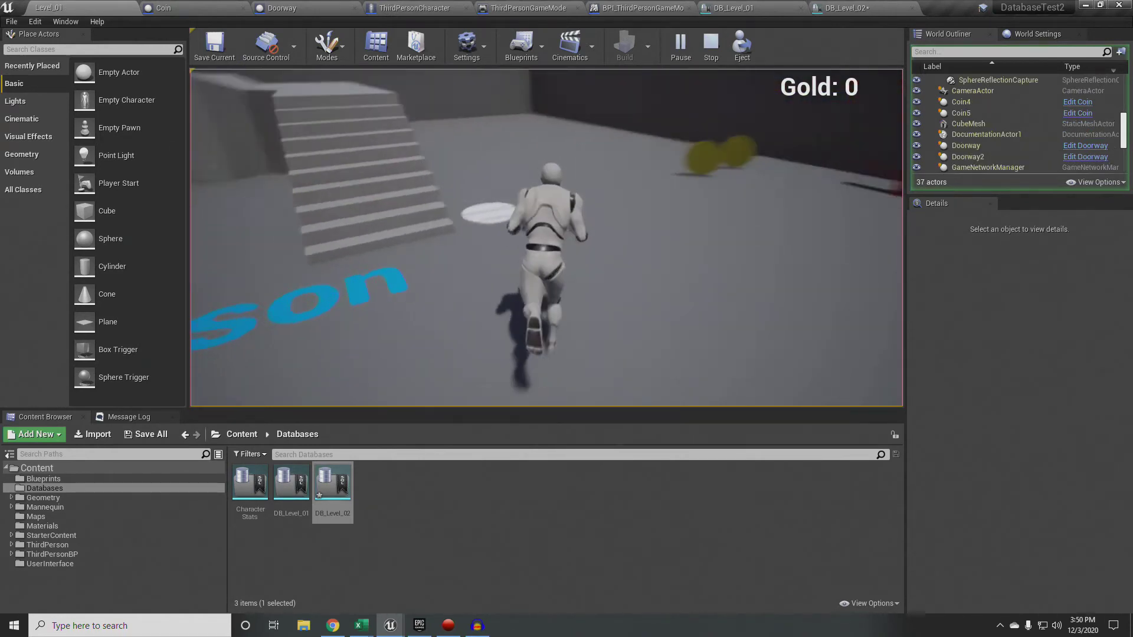
{"action": "key", "text": "w"}
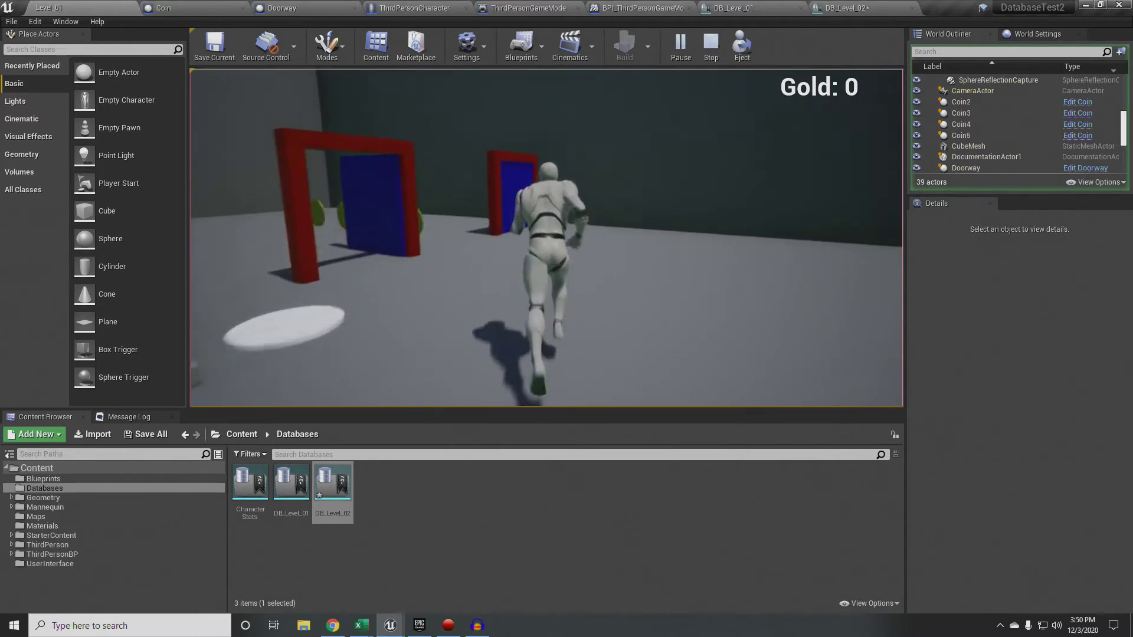
Step: Check both doorways in Level_01 up close, and travel back to Level_02 to check its doors
{"action": "key", "text": "s"}
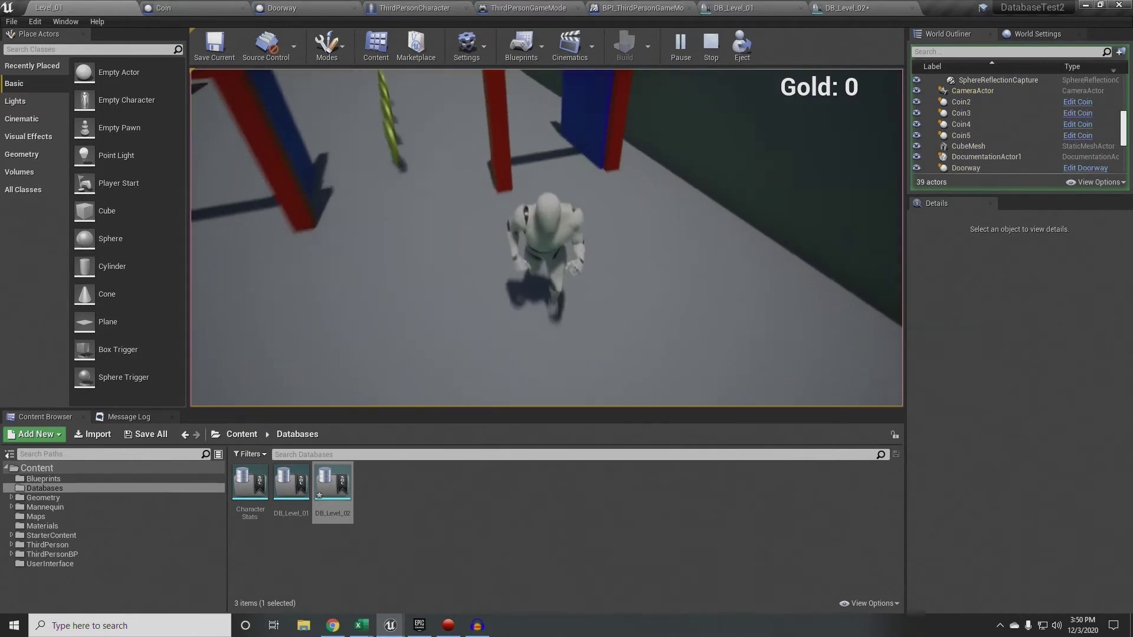
{"action": "key", "text": "w"}
{"action": "key", "text": "w"}
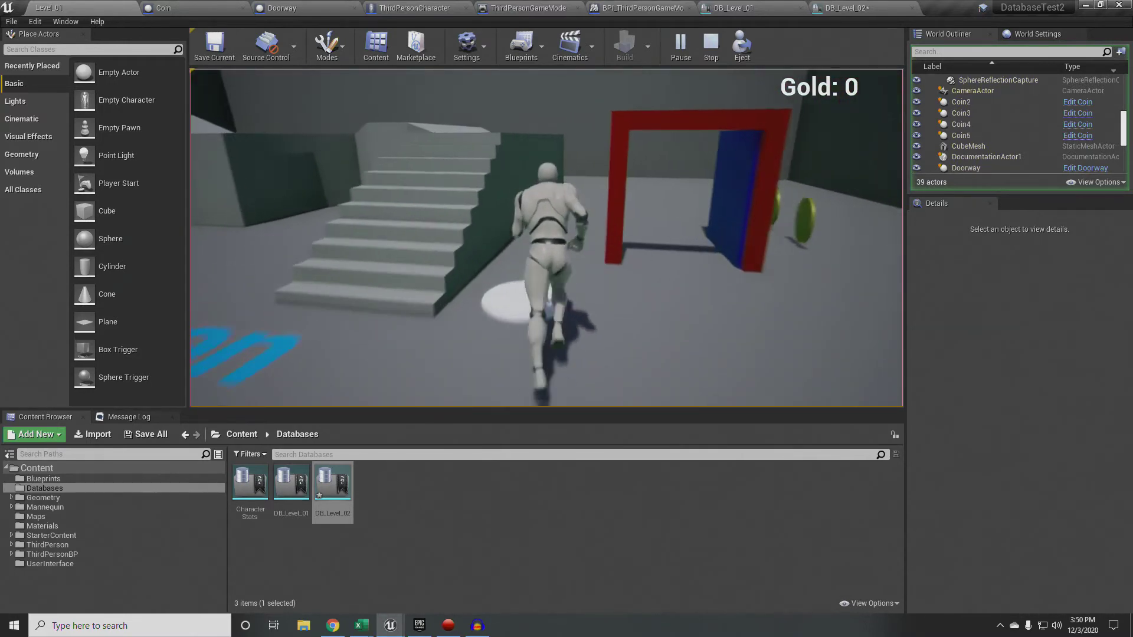
{"action": "key", "text": "w"}
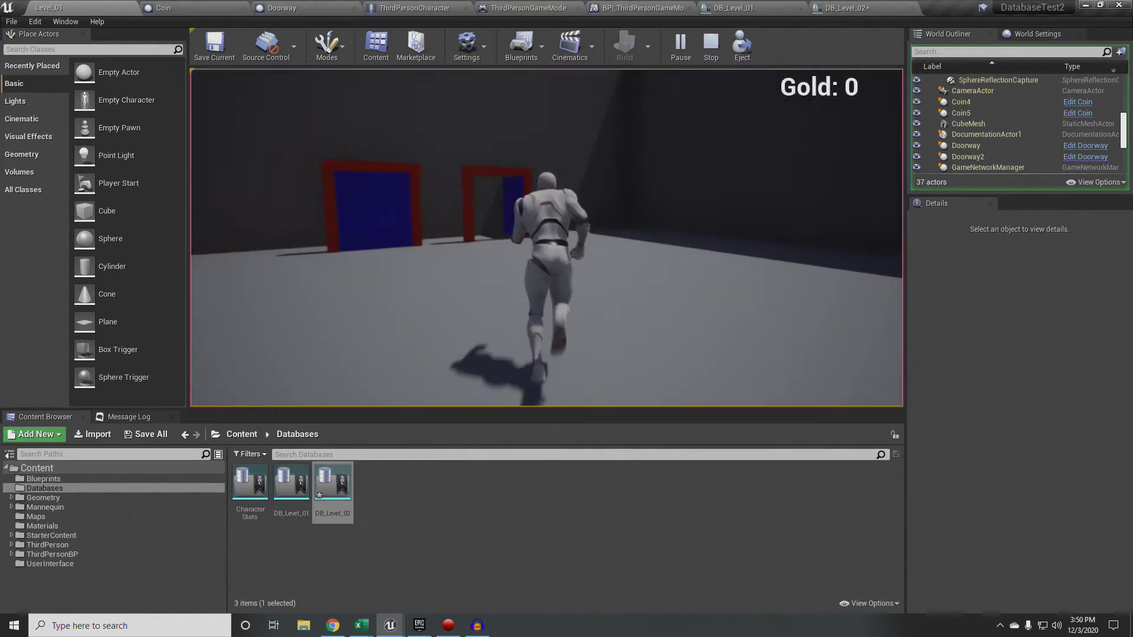
Step: Close the open door in Level_02, and travel to Level_01 and back to check that door's saved state
{"action": "key", "text": "w"}
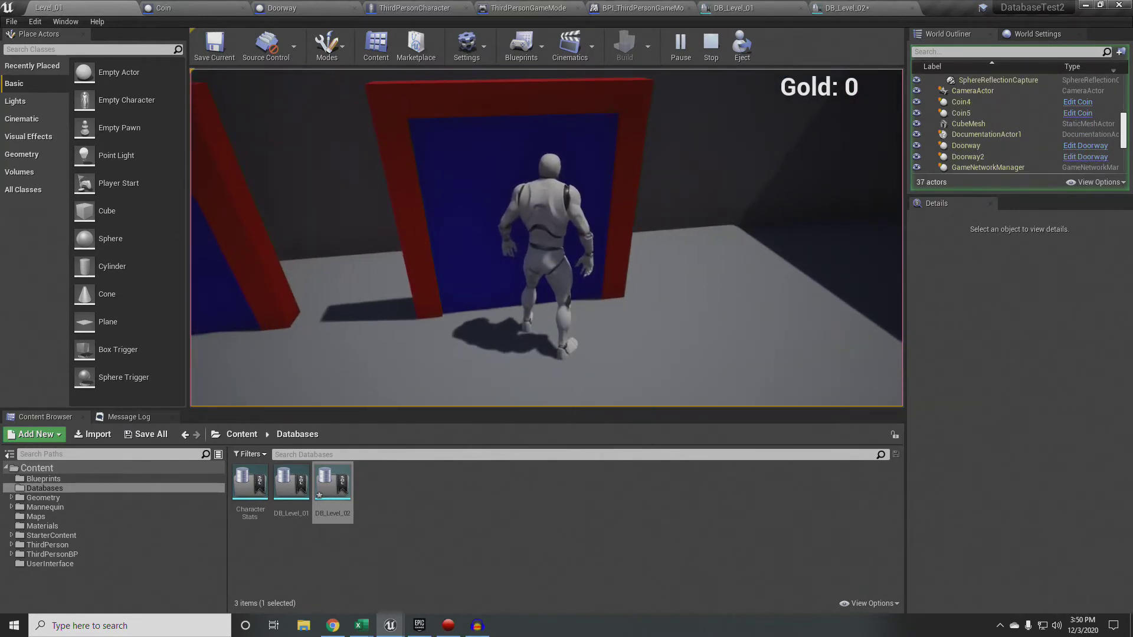
{"action": "key", "text": "w"}
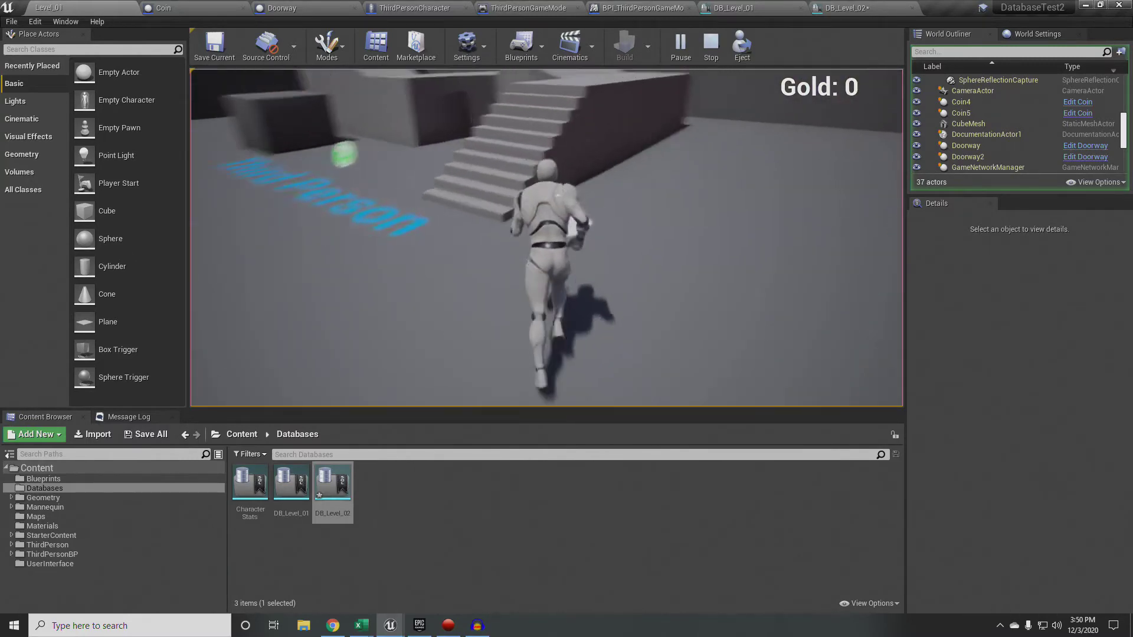
{"action": "key", "text": "w"}
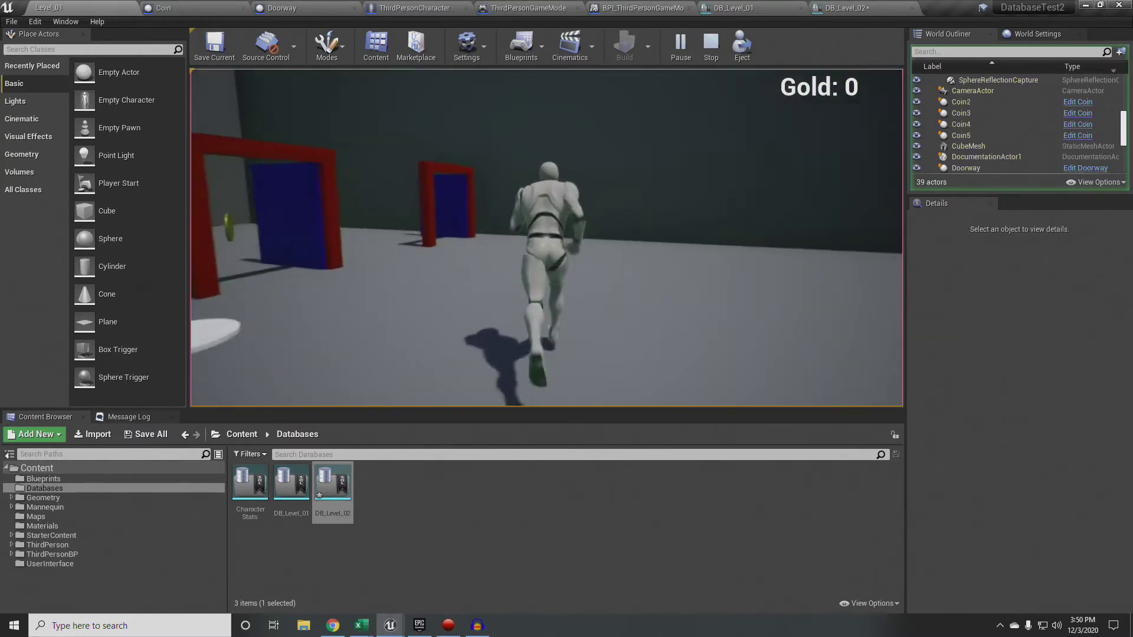
{"action": "key", "text": "w"}
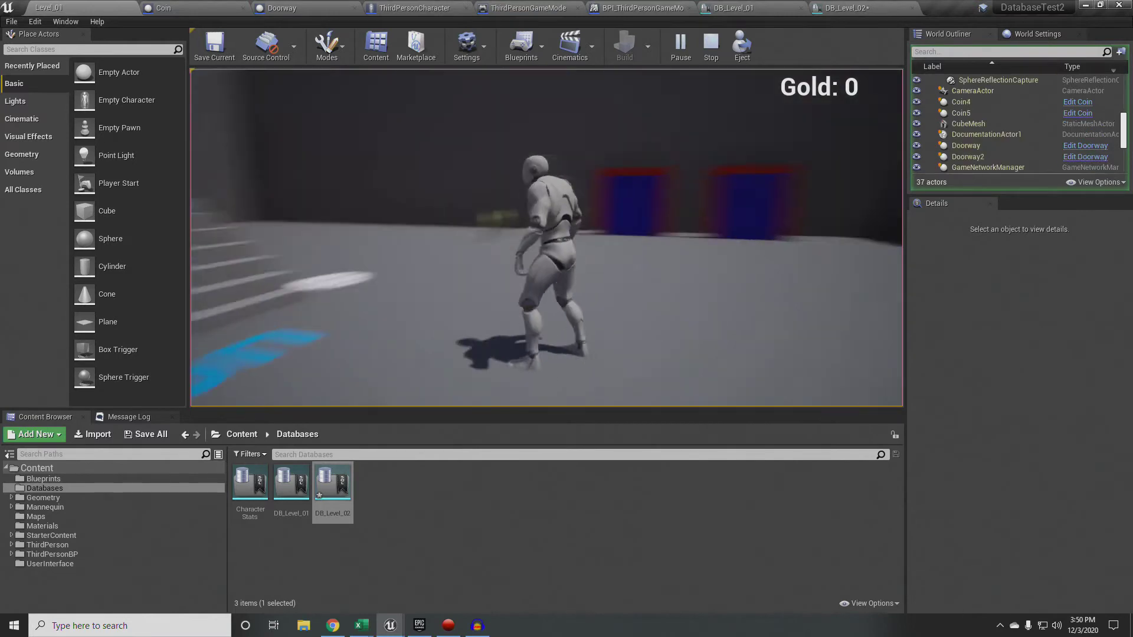
Step: Reopen the second door in Level_02 and travel to Level_01 through the pad
{"action": "key", "text": "w"}
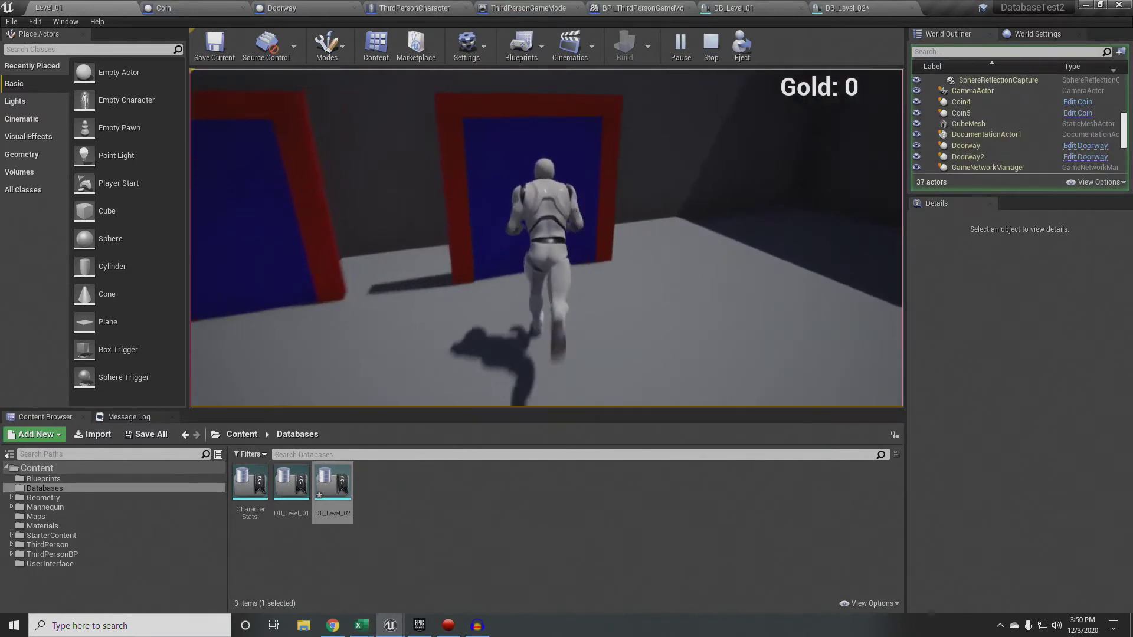
{"action": "key", "text": "w"}
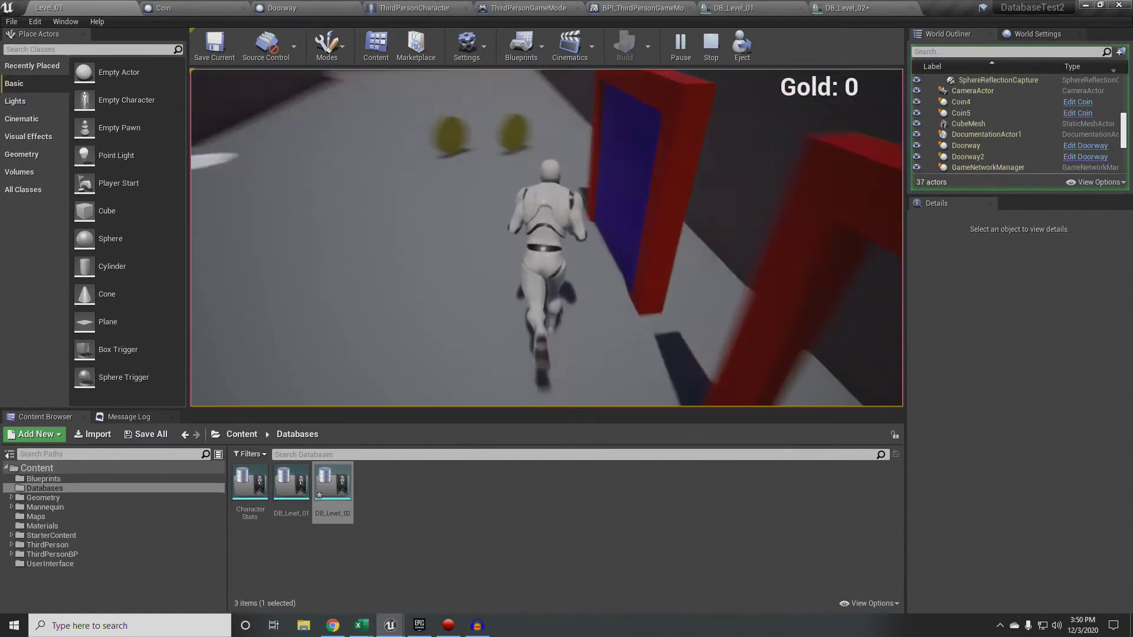
{"action": "key", "text": "w"}
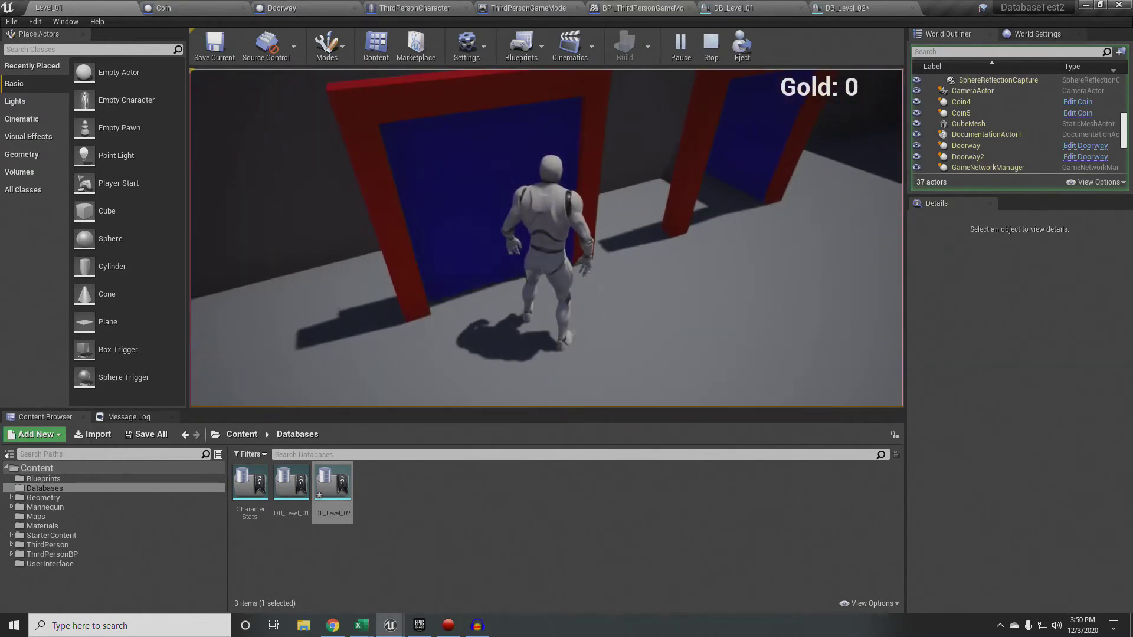
{"action": "key", "text": "w"}
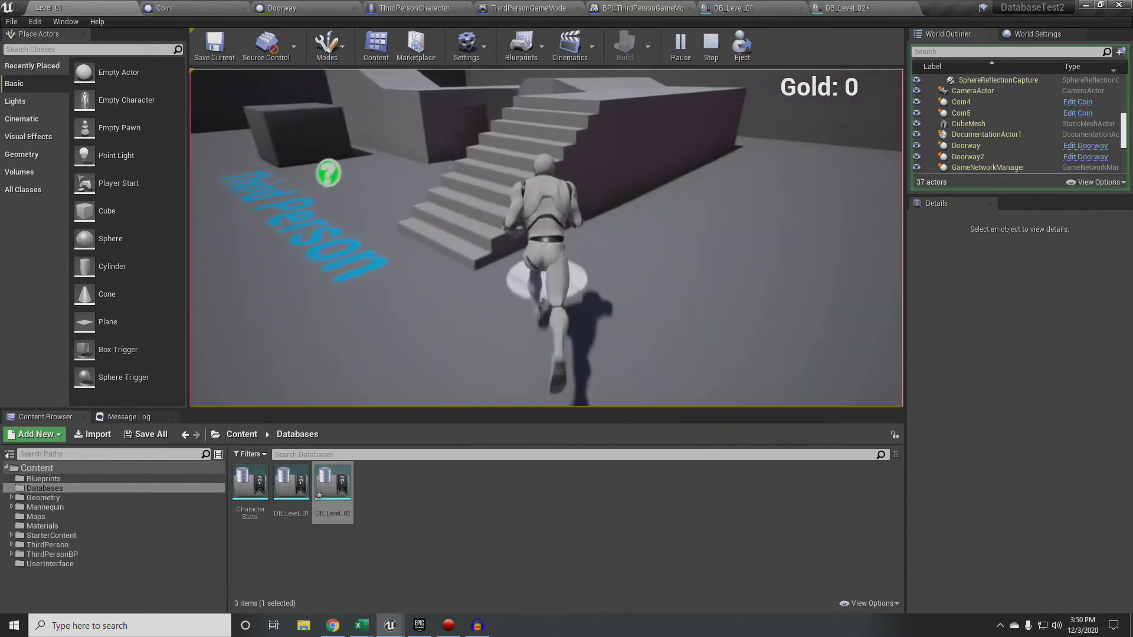
{"action": "key", "text": "w"}
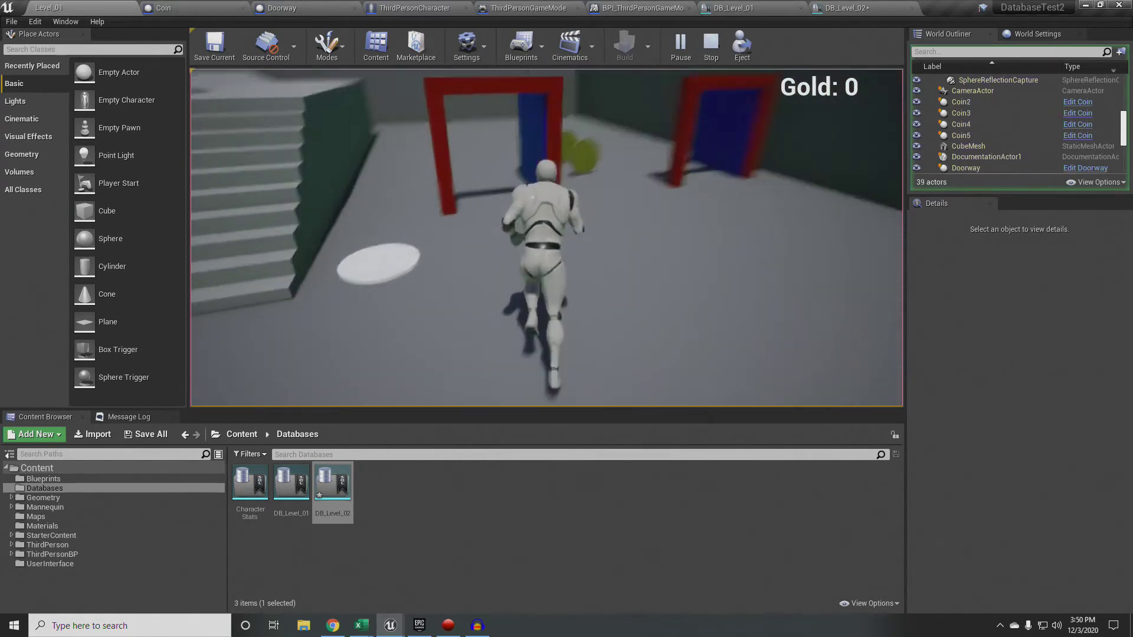
Step: Close both doors in Level_01 and travel to Level_02 to check the reopened door
{"action": "key", "text": "w"}
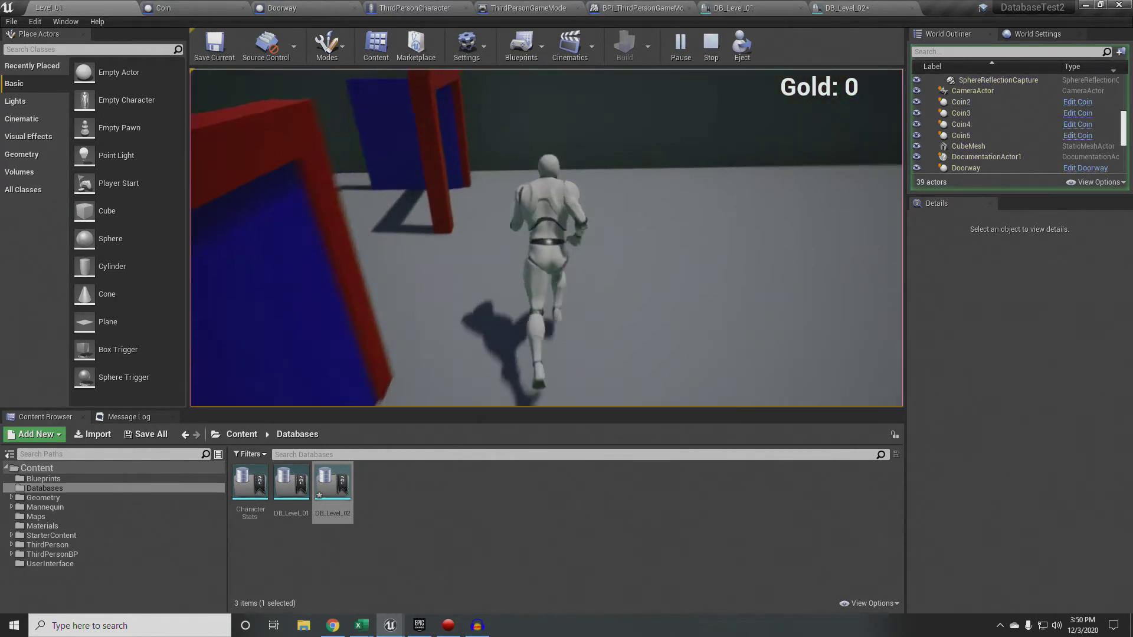
{"action": "key", "text": "w"}
{"action": "key", "text": "s"}
{"action": "key", "text": "w"}
{"action": "key", "text": "s"}
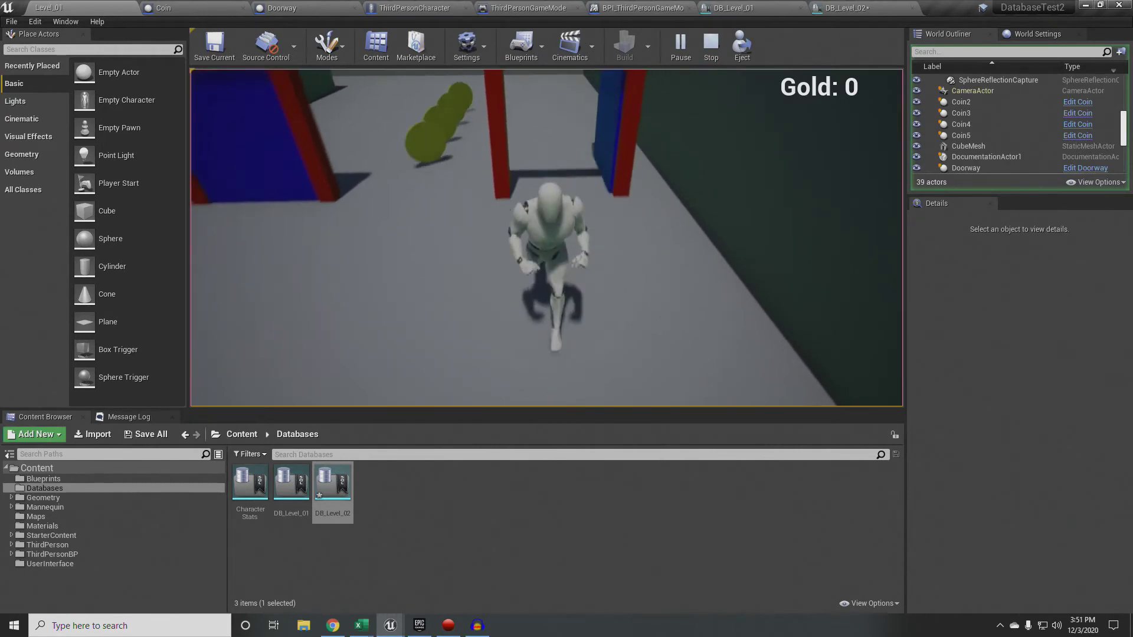
{"action": "key", "text": "w"}
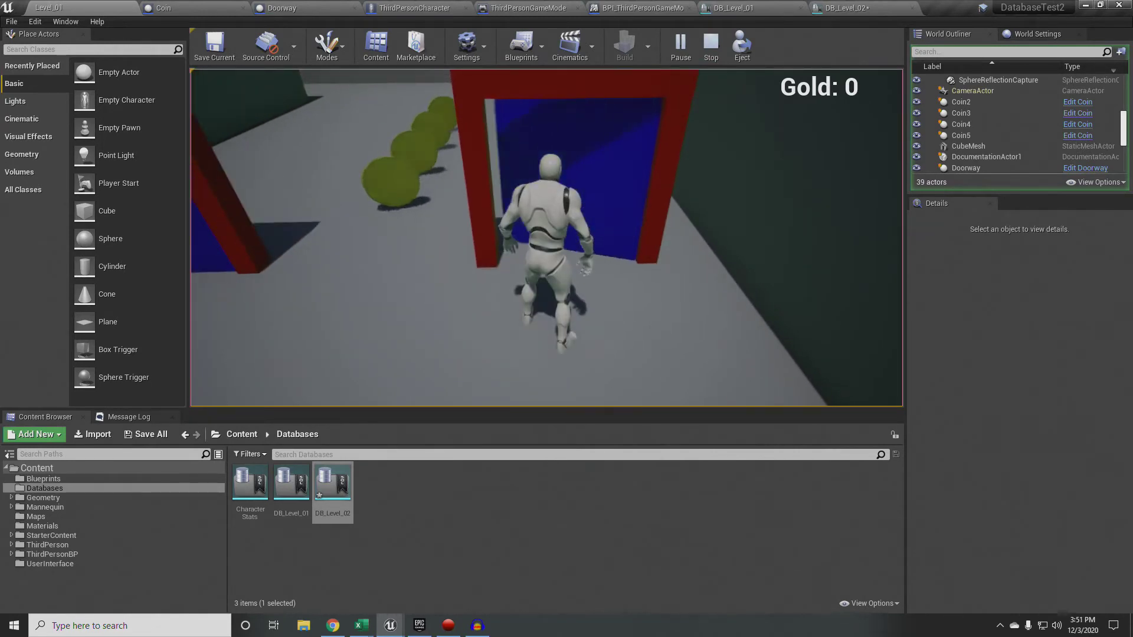
{"action": "key", "text": "w"}
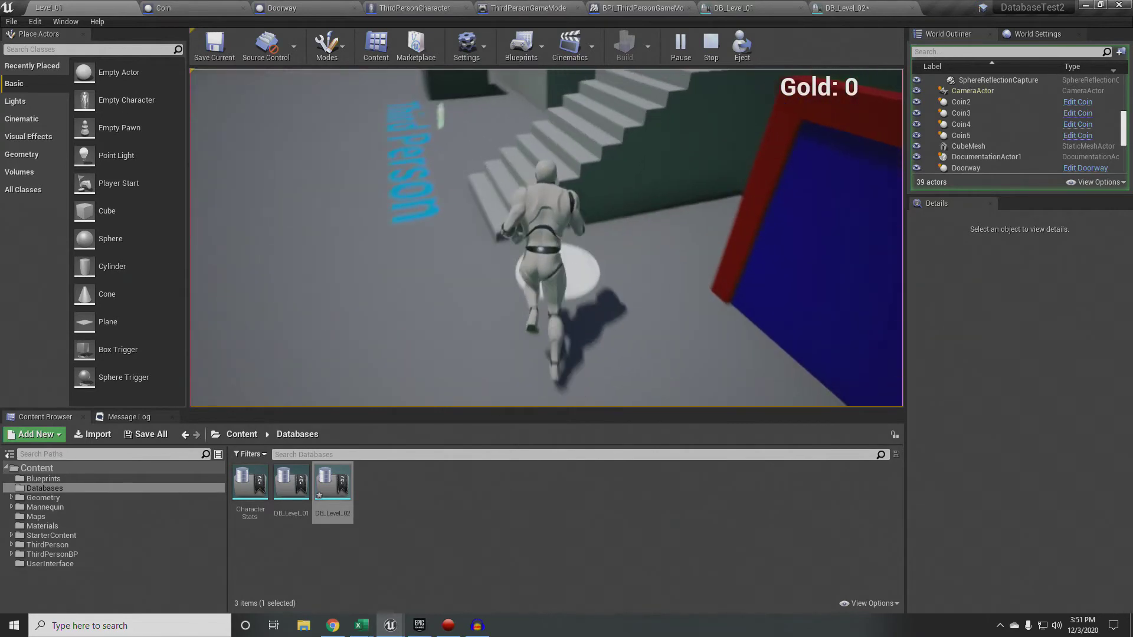
{"action": "key", "text": "w"}
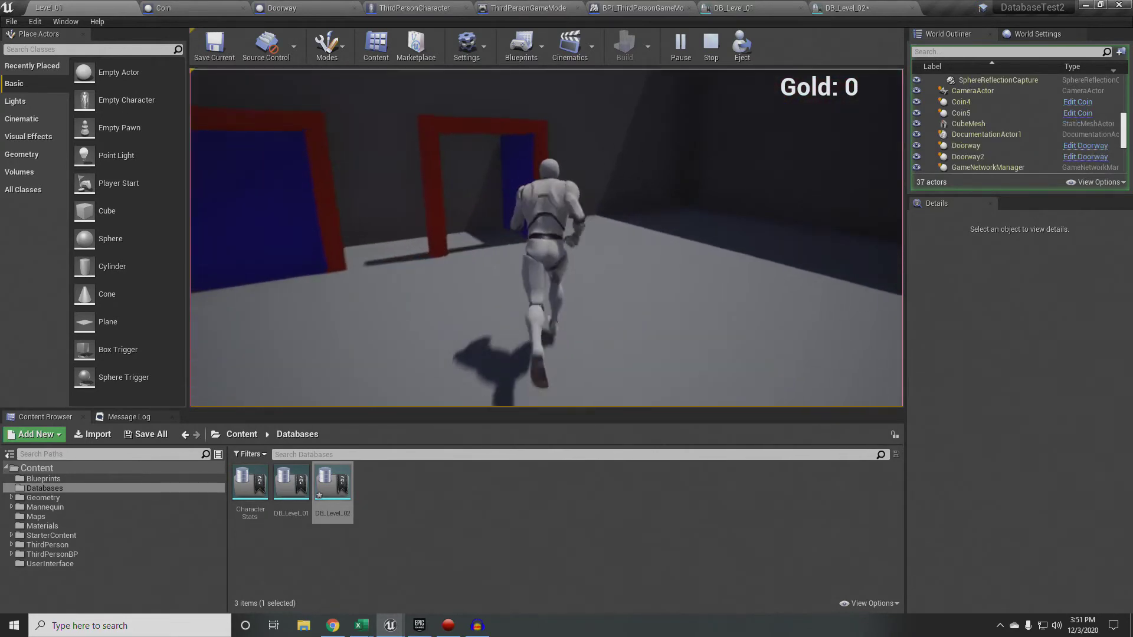
Step: Toggle the second door in Level_02 closed and open, and return to Level_01 to check its doors
{"action": "key", "text": "w"}
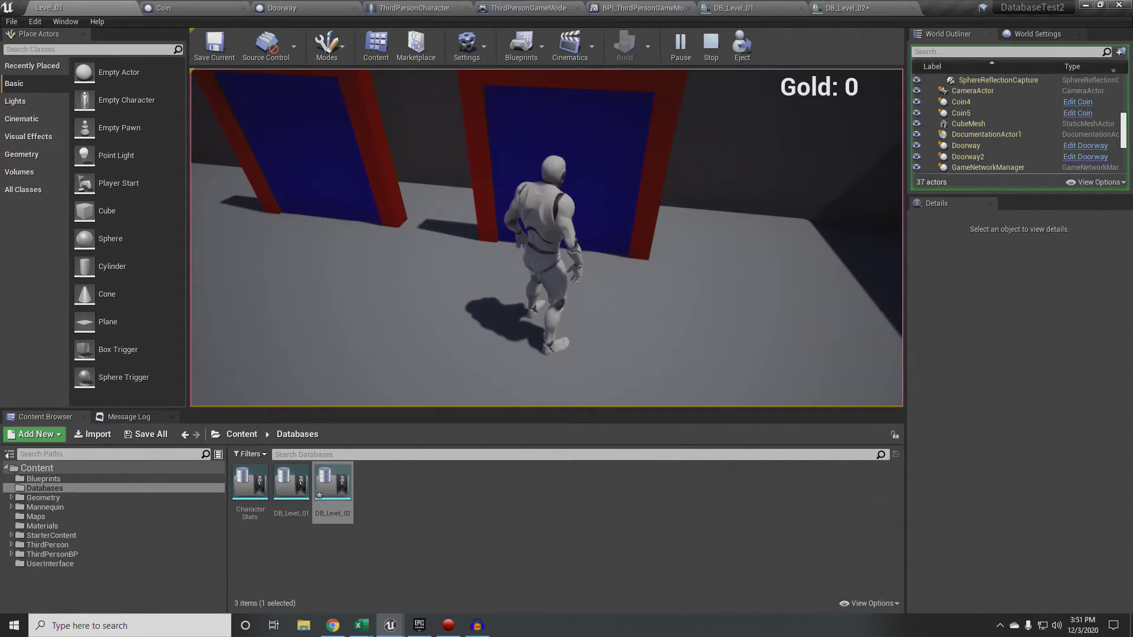
{"action": "key", "text": "w"}
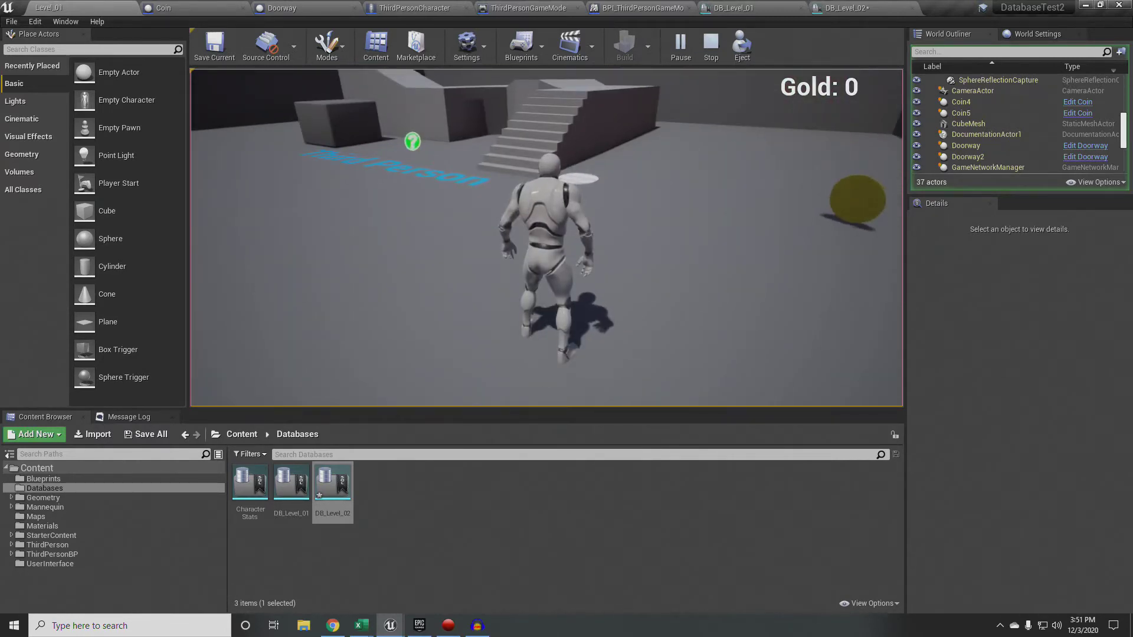
{"action": "key", "text": "w"}
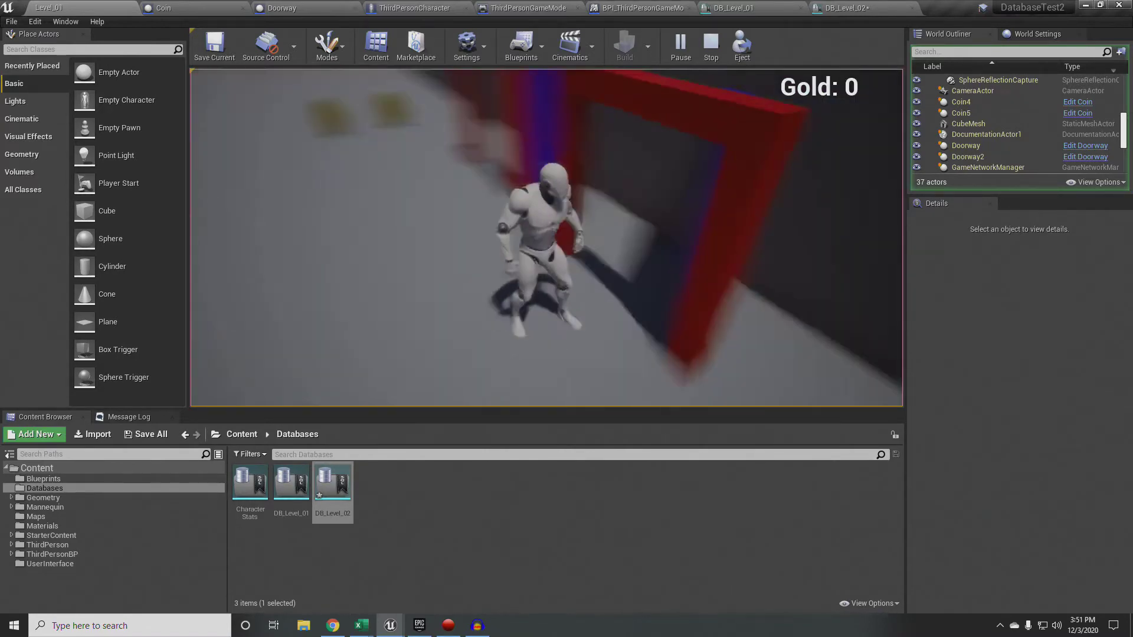
{"action": "key", "text": "w"}
{"action": "key", "text": "w"}
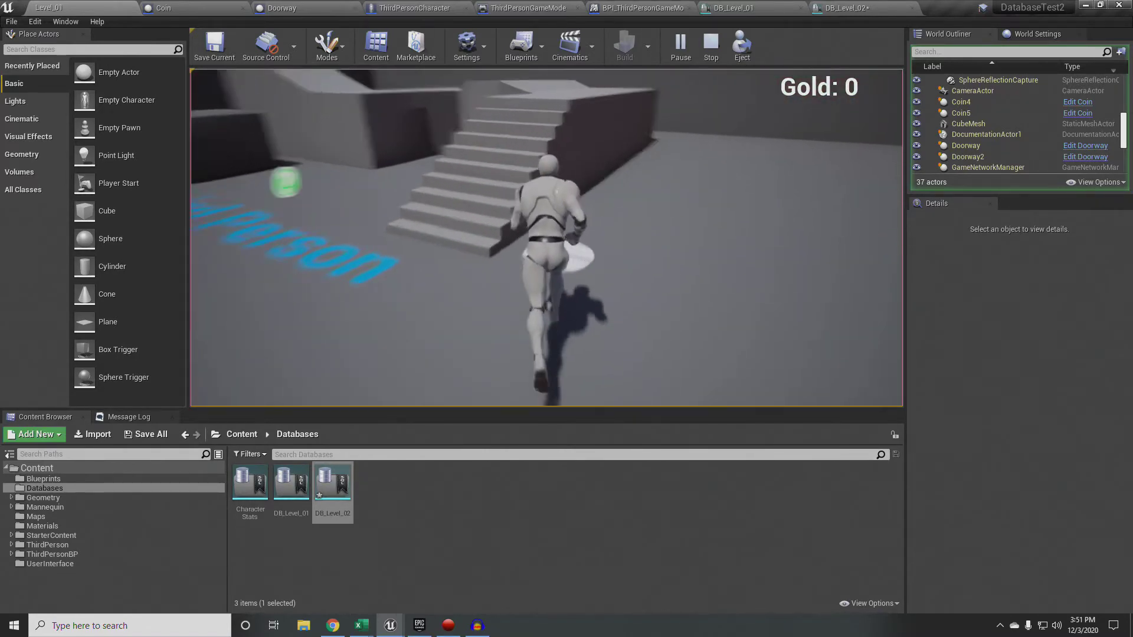
{"action": "key", "text": "w"}
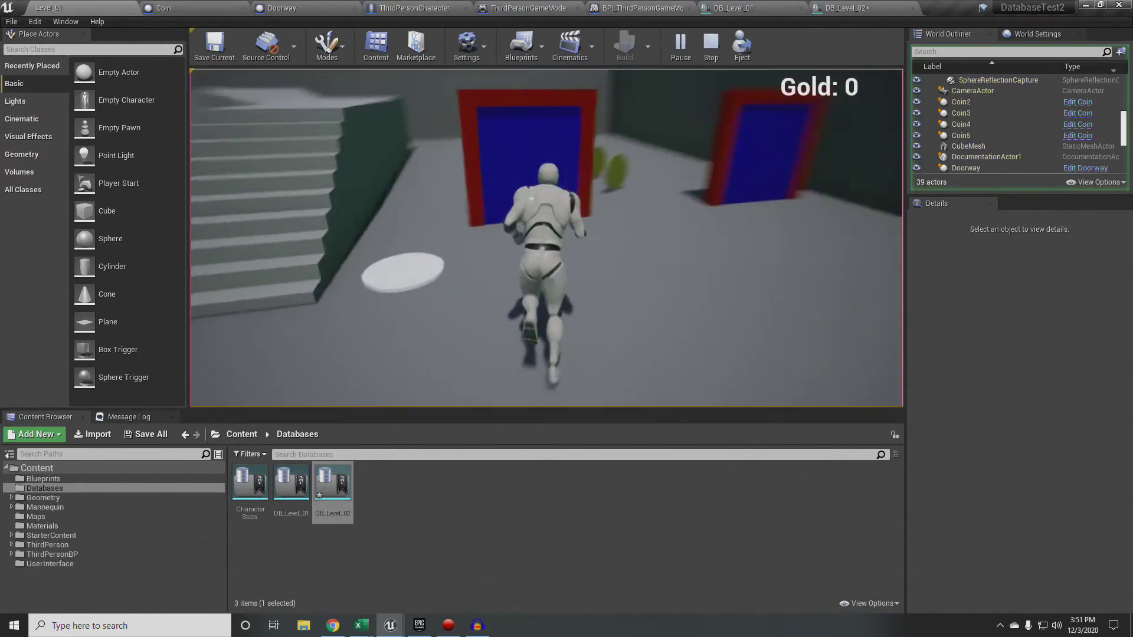
Step: Open both doors in Level_01 and collect one coin between the doorways
{"action": "key", "text": "w"}
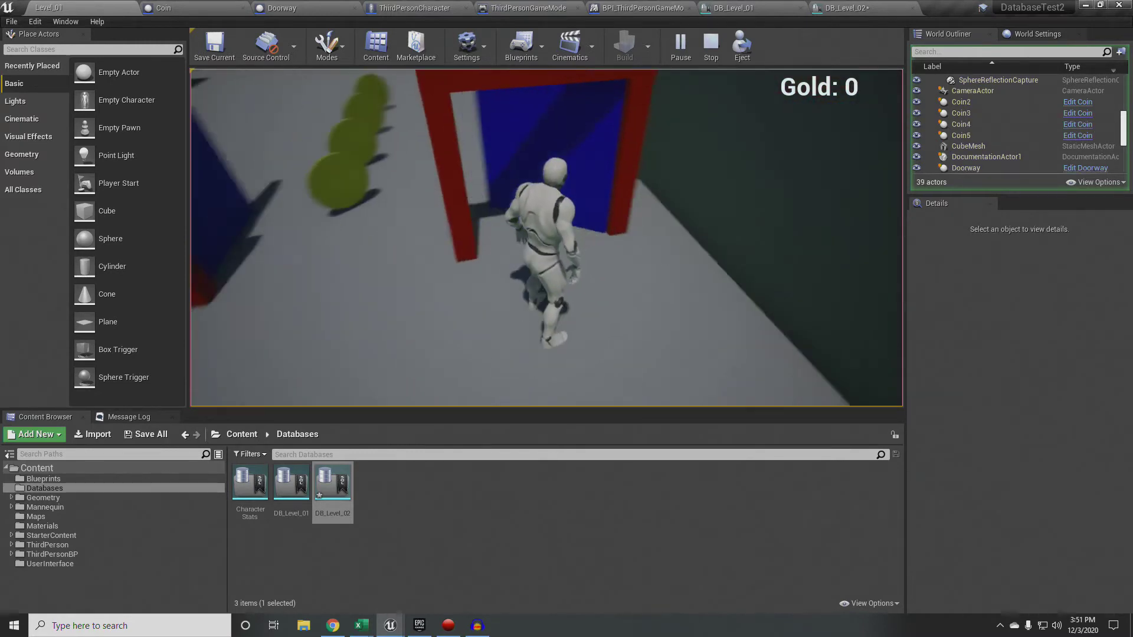
{"action": "key", "text": "s"}
{"action": "key", "text": "a"}
{"action": "key", "text": "w"}
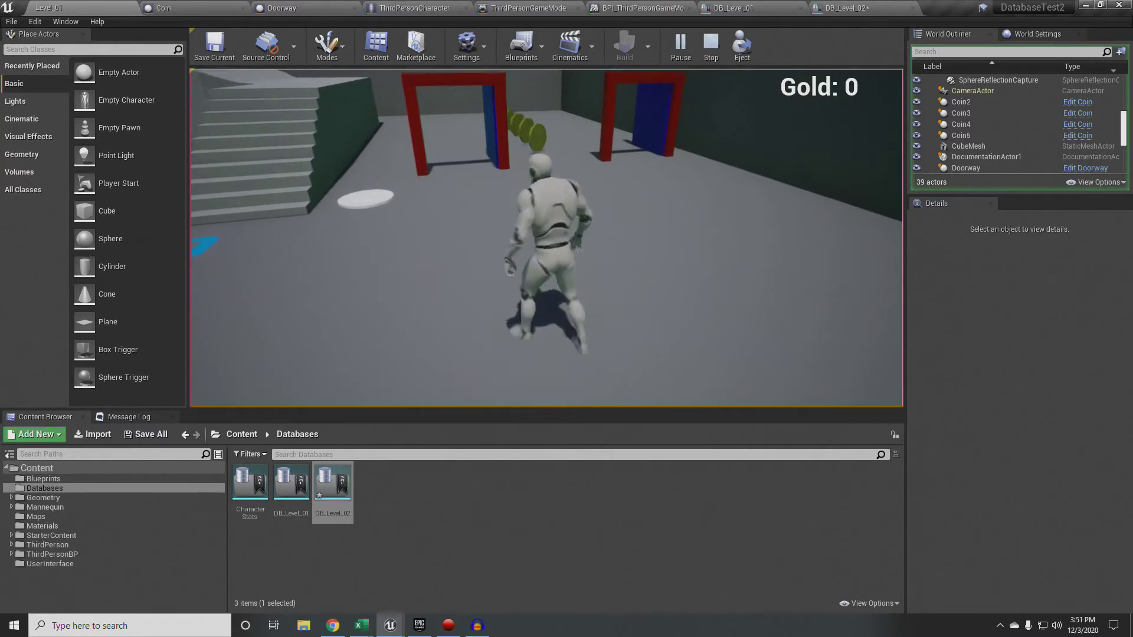
{"action": "key", "text": "s"}
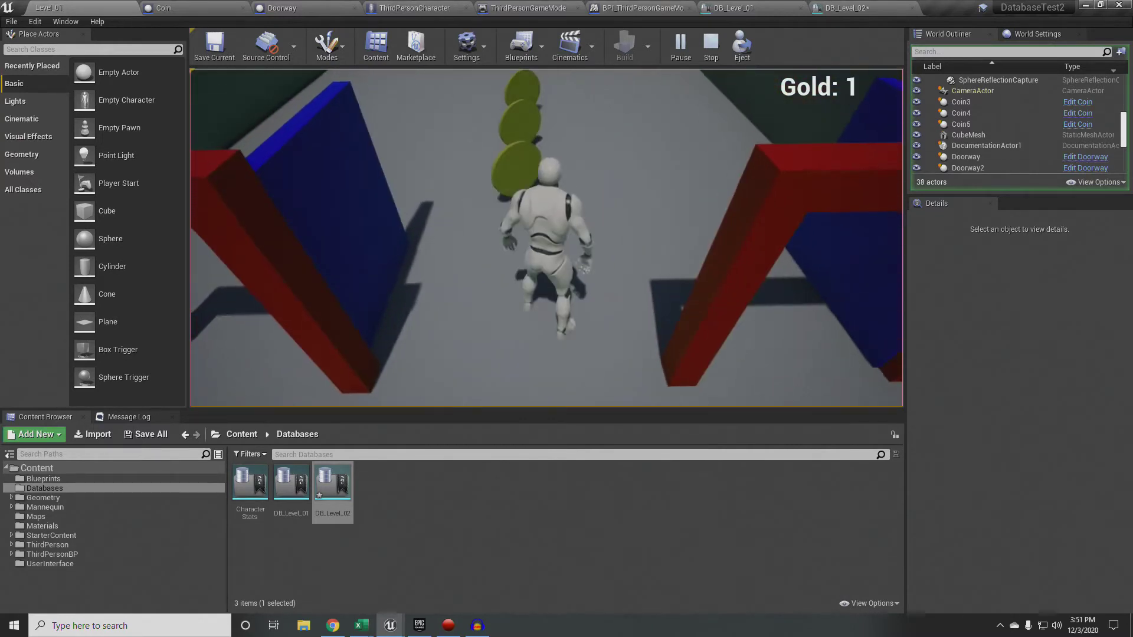
{"action": "key", "text": "w"}
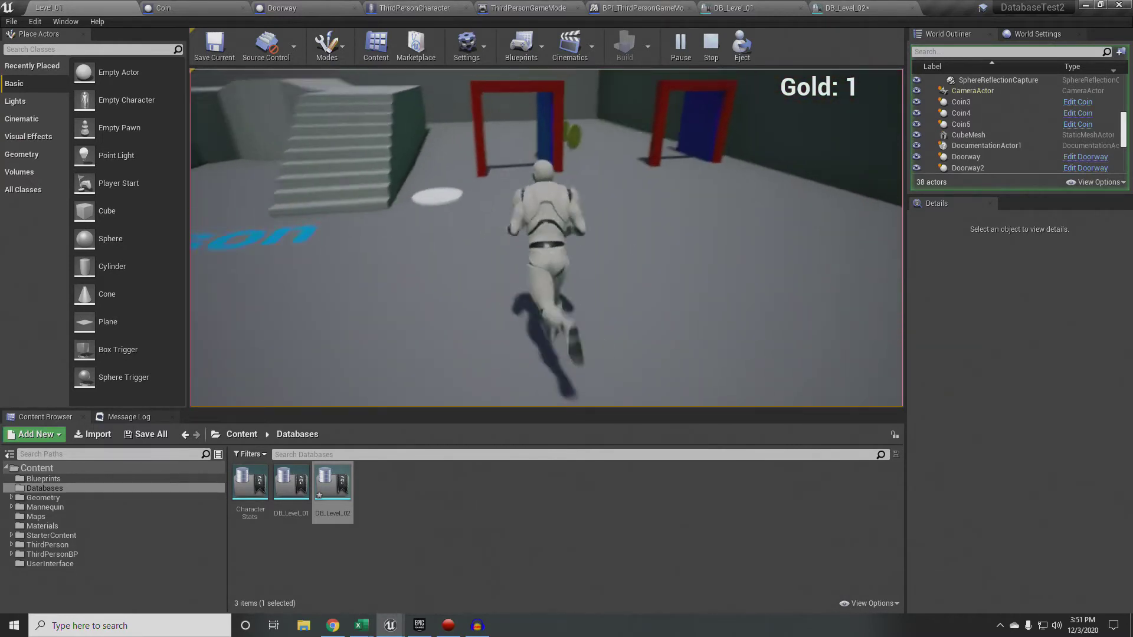
Step: Restart the play session in Level_01 to check the saved doors and coins, and travel to Level_02
{"action": "key", "text": "Escape"}
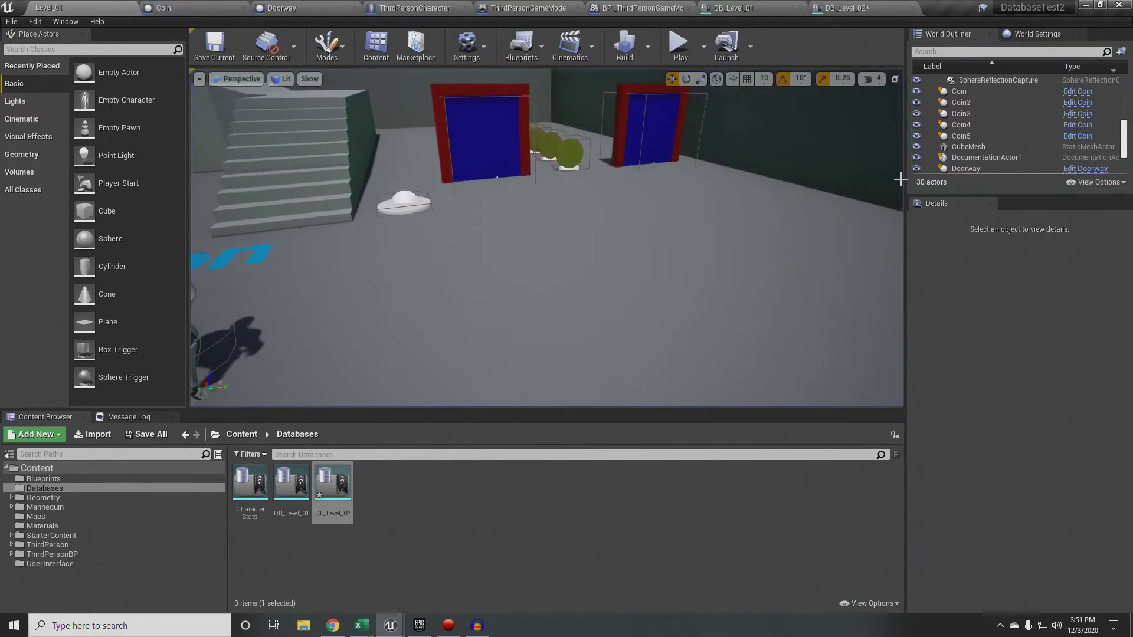
{"action": "left_click", "coordinate": [678, 46]}
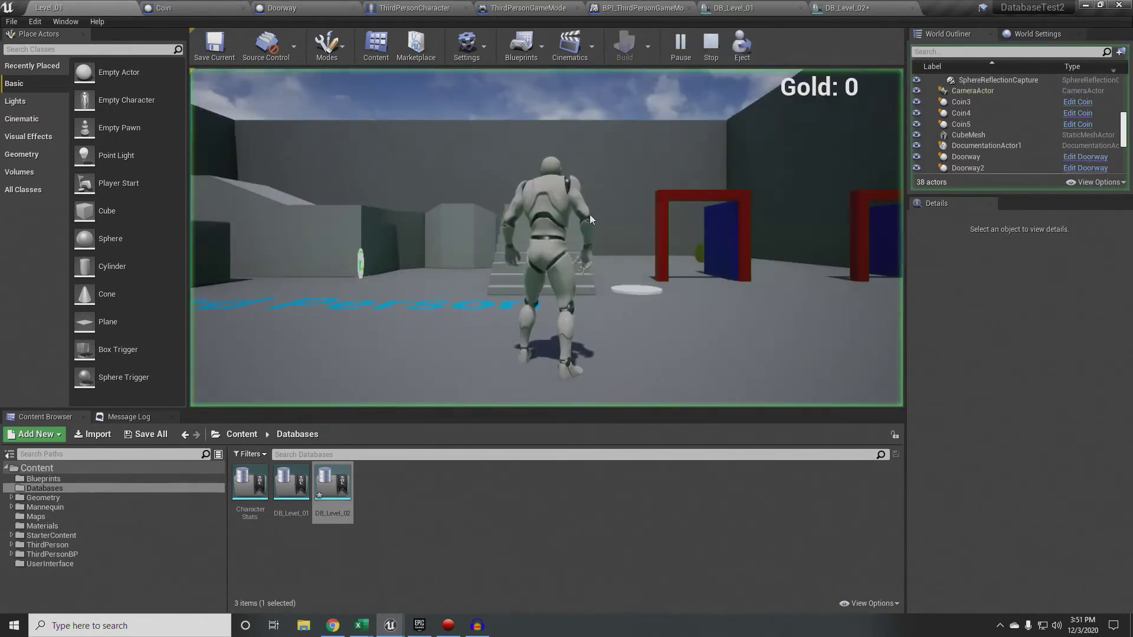
{"action": "key", "text": "w"}
{"action": "key", "text": "w"}
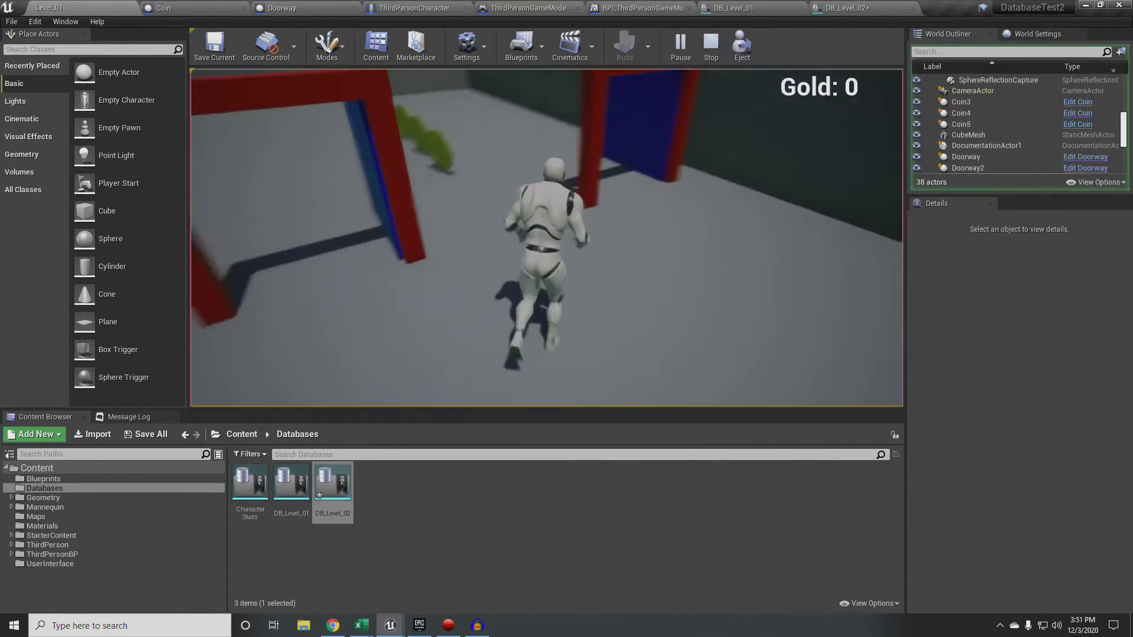
{"action": "key", "text": "w"}
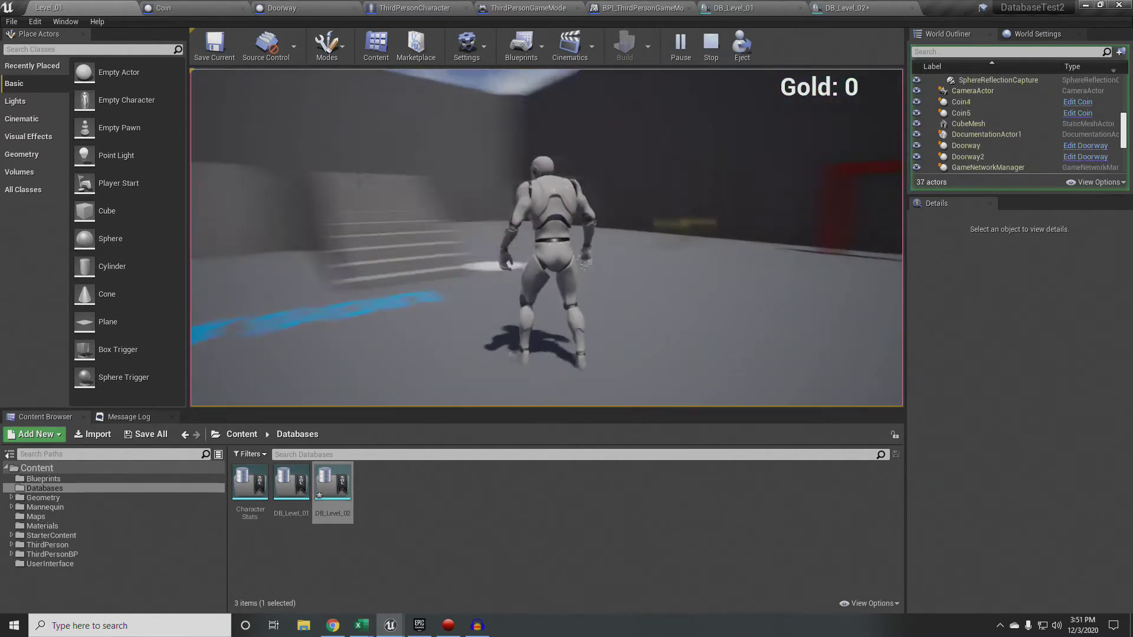
{"action": "key", "text": "w"}
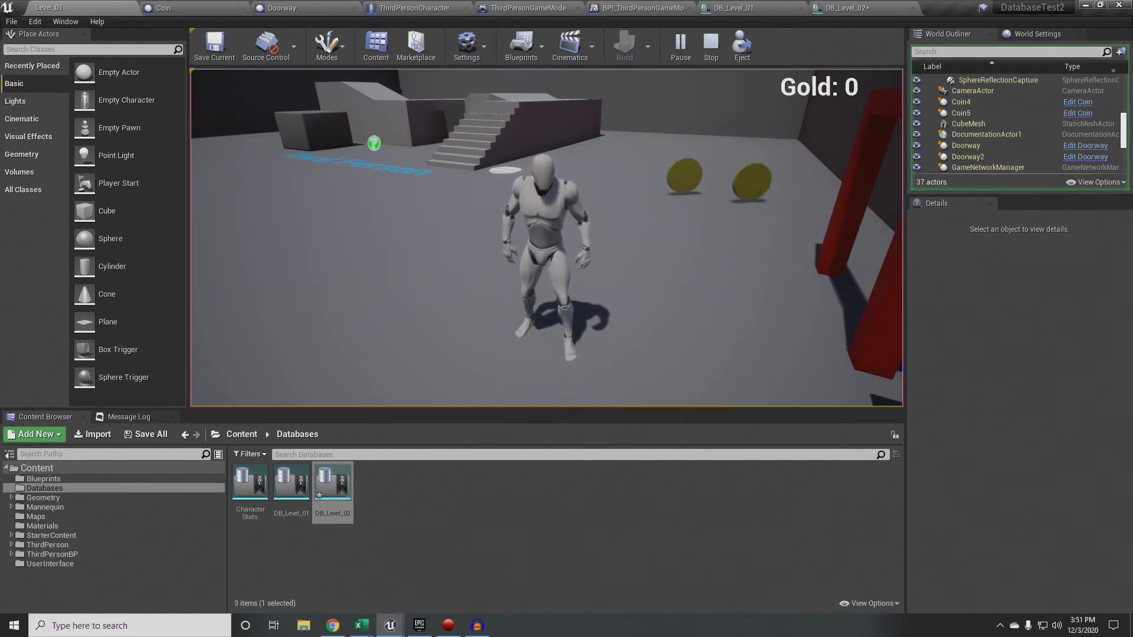
{"action": "key", "text": "w"}
{"action": "key", "text": "w"}
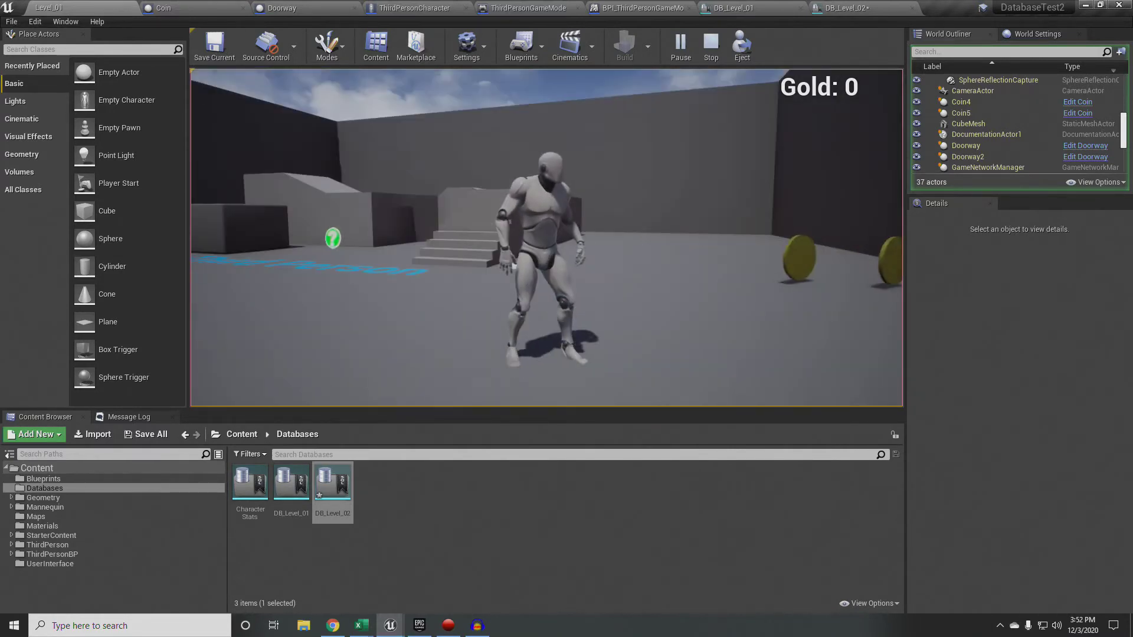
Step: Collect the two coins in Level_02 and return to Level_01
{"action": "key", "text": "w"}
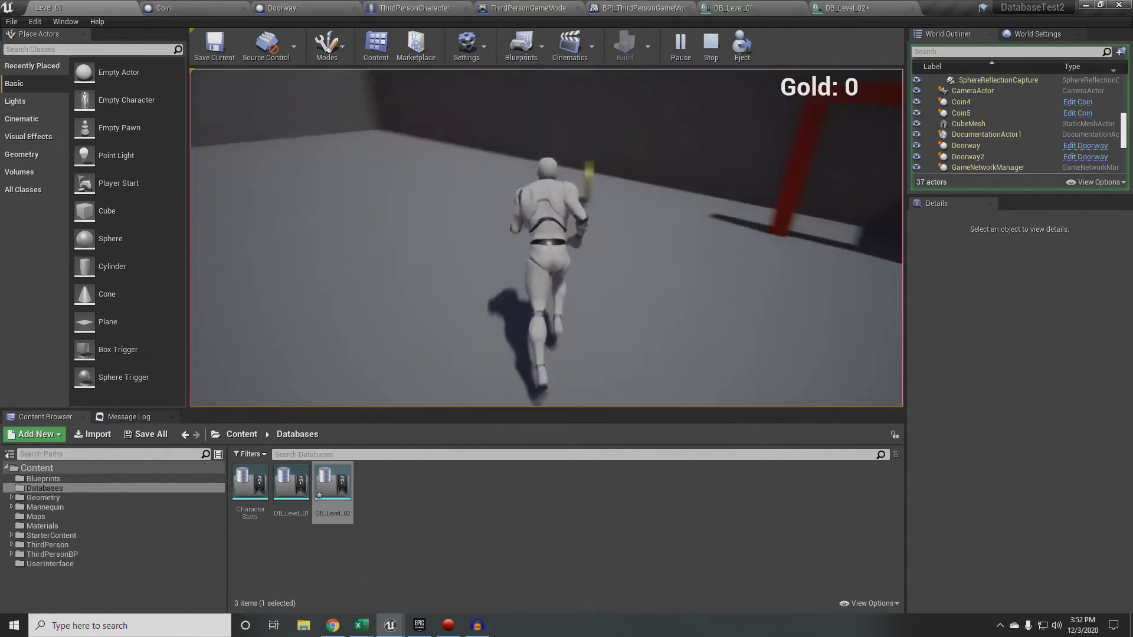
{"action": "key", "text": "w"}
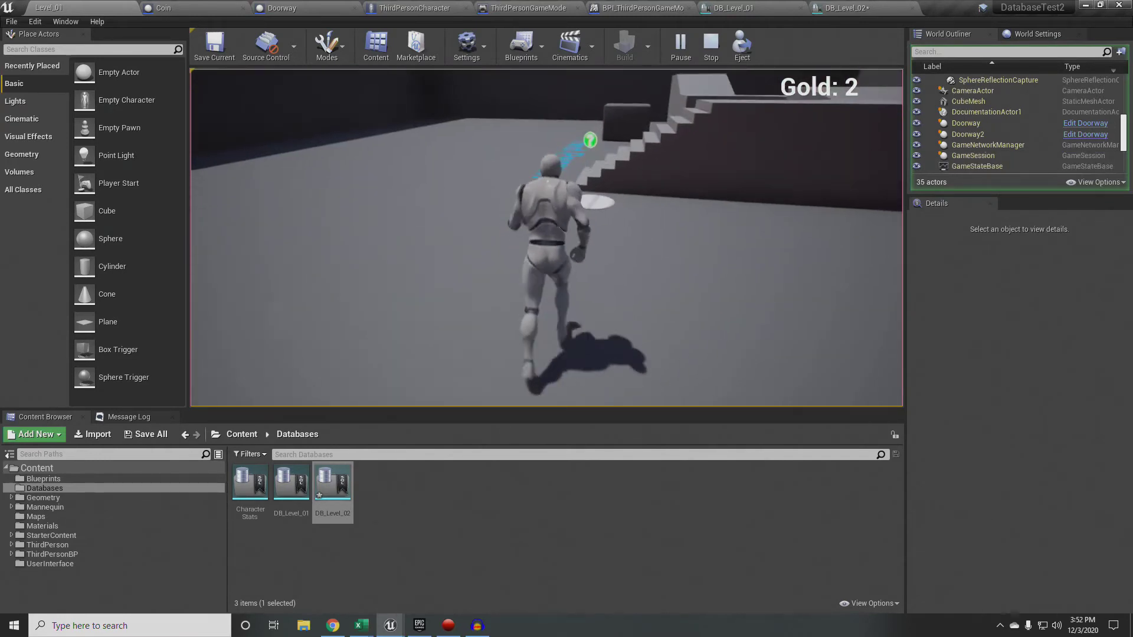
{"action": "key", "text": "w"}
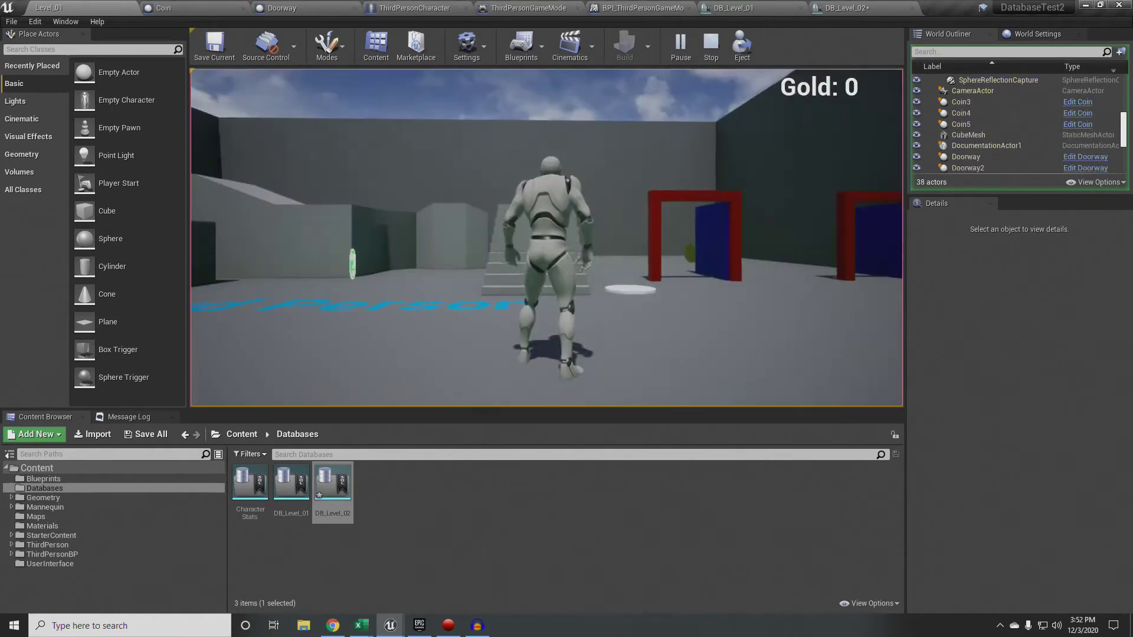
Step: Collect the remaining coins in Level_01, and end the play session after checking the gold count in Level_02
{"action": "key", "text": "w"}
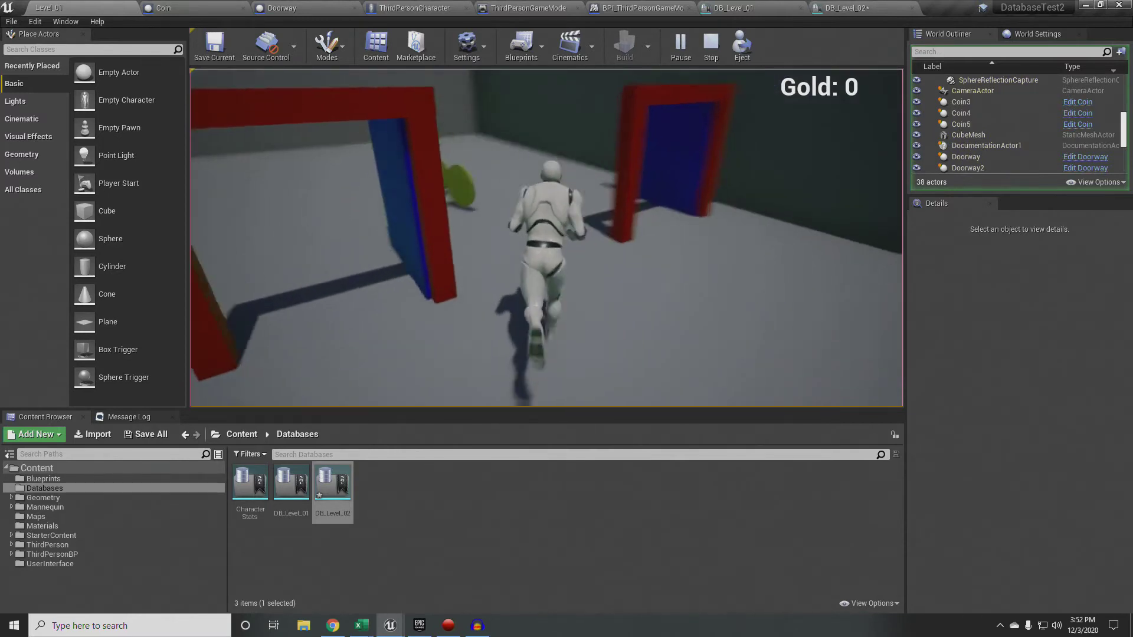
{"action": "key", "text": "w"}
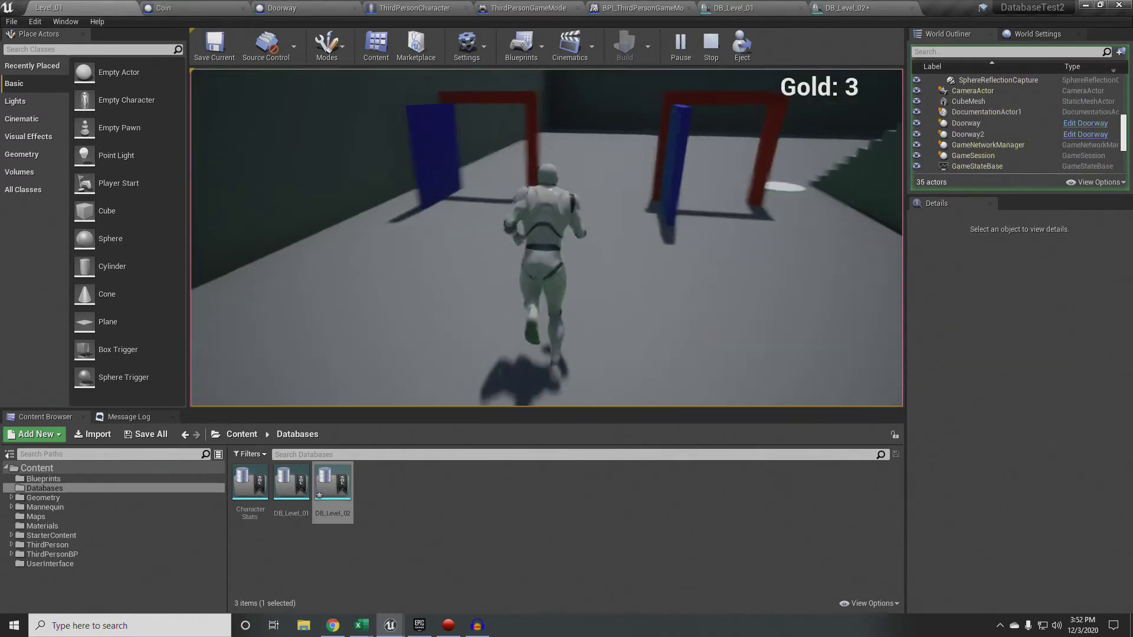
{"action": "key", "text": "w"}
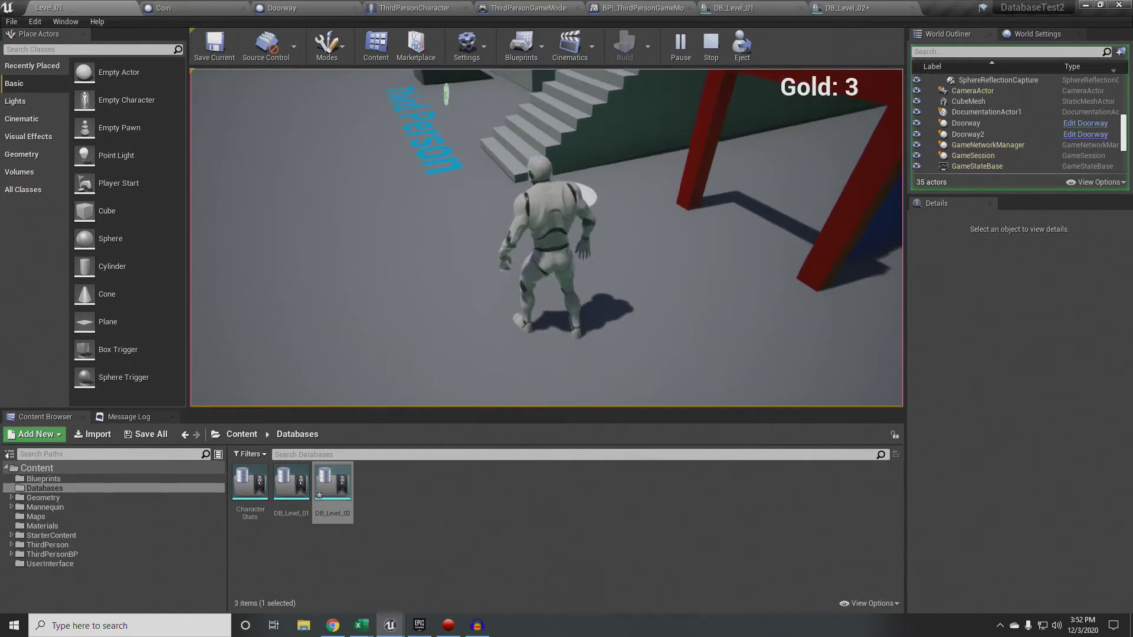
{"action": "key", "text": "w"}
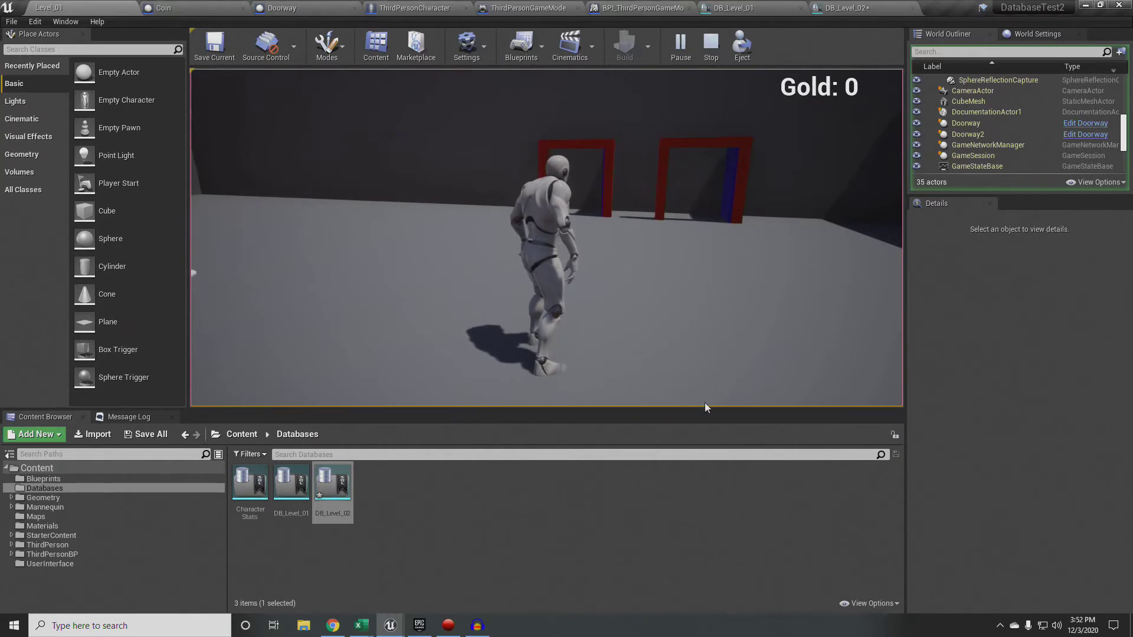
{"action": "key", "text": "Escape"}
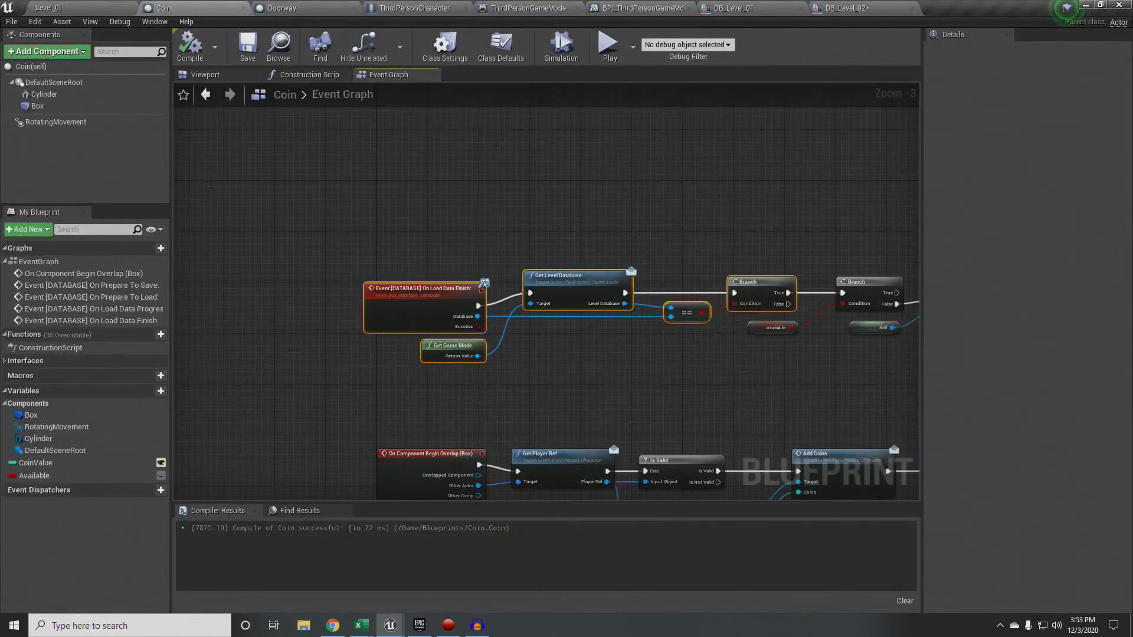
Step: In the ThirdPersonCharacter blueprint, add a Get Character Database message node after the Gold Coins setter in the Event Add Coins chain
{"action": "right_click_drag", "start_coordinate": [636, 378], "coordinate": [522, 242]}
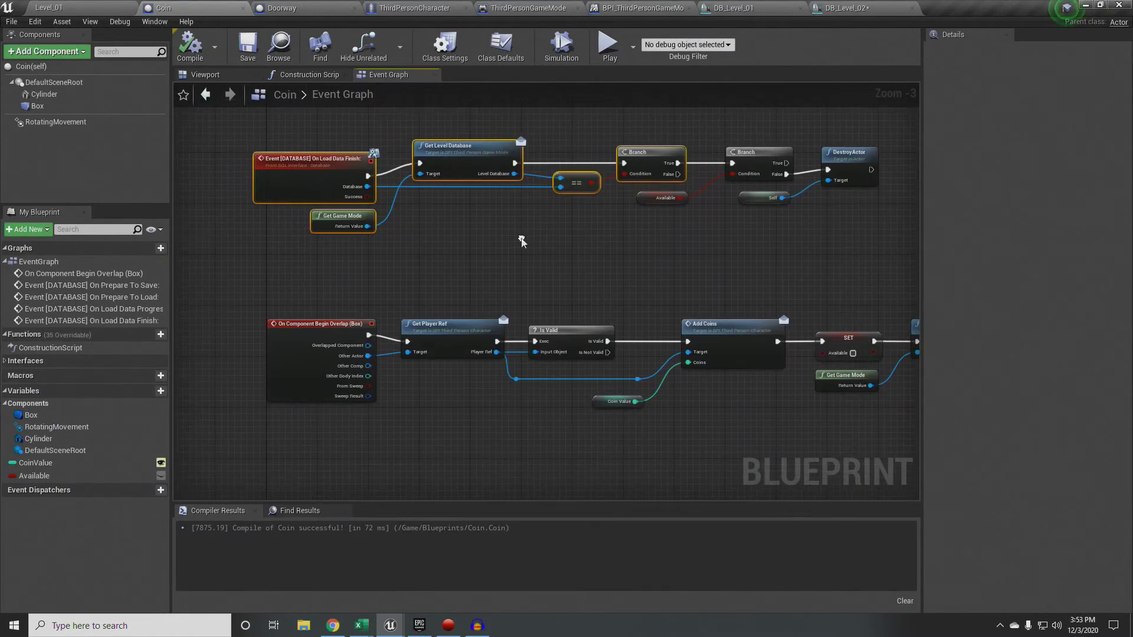
{"action": "right_click_drag", "start_coordinate": [696, 464], "coordinate": [529, 425]}
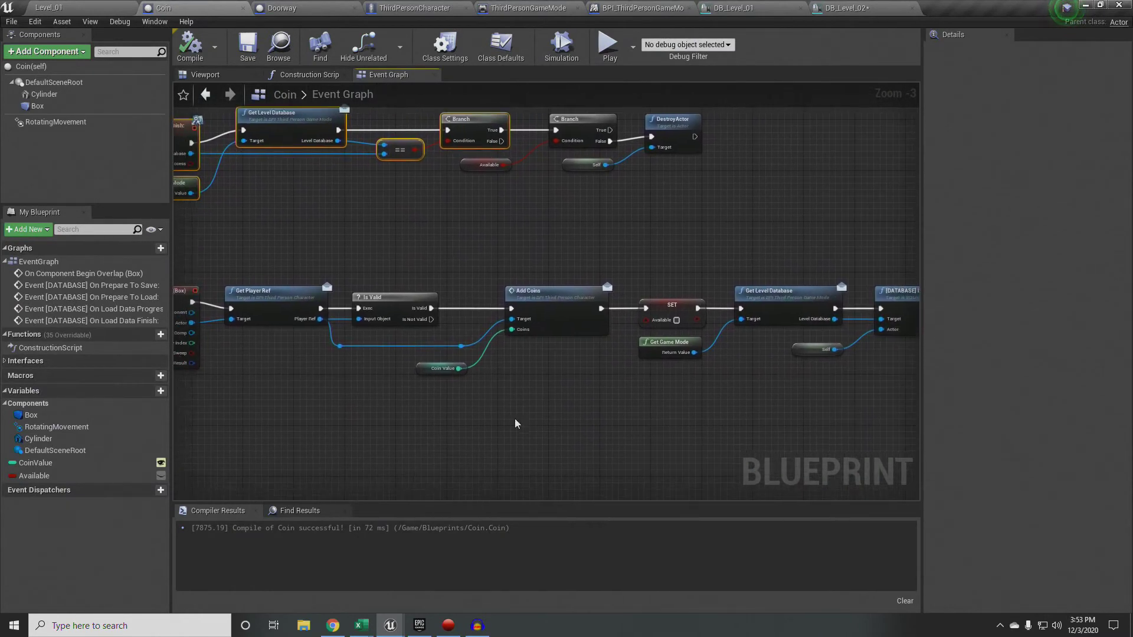
{"action": "left_click", "coordinate": [519, 295]}
{"action": "right_click_drag", "start_coordinate": [599, 417], "coordinate": [512, 406]}
{"action": "scroll", "coordinate": [512, 358], "scroll_direction": "up", "scroll_amount": 3}
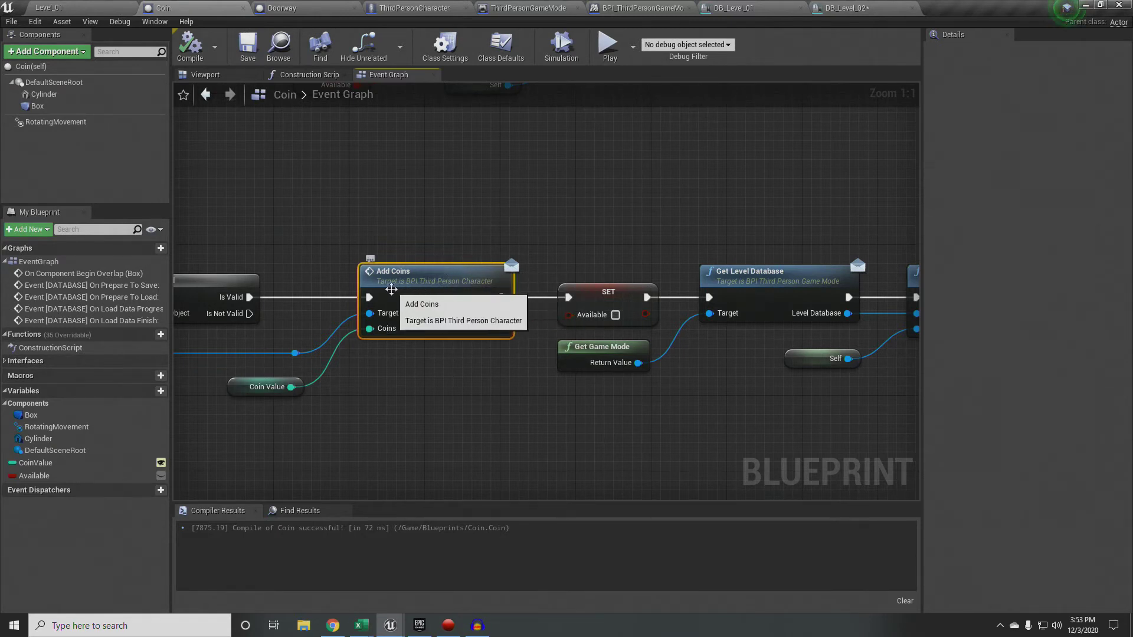
{"action": "left_click", "coordinate": [413, 8]}
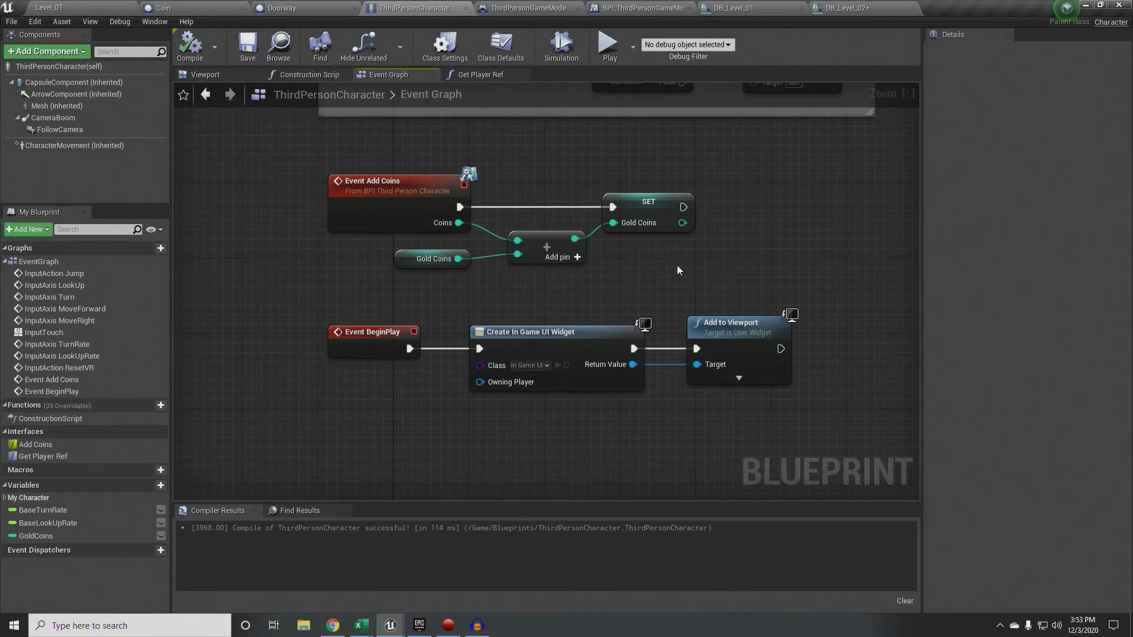
{"action": "right_click_drag", "start_coordinate": [792, 256], "coordinate": [666, 319]}
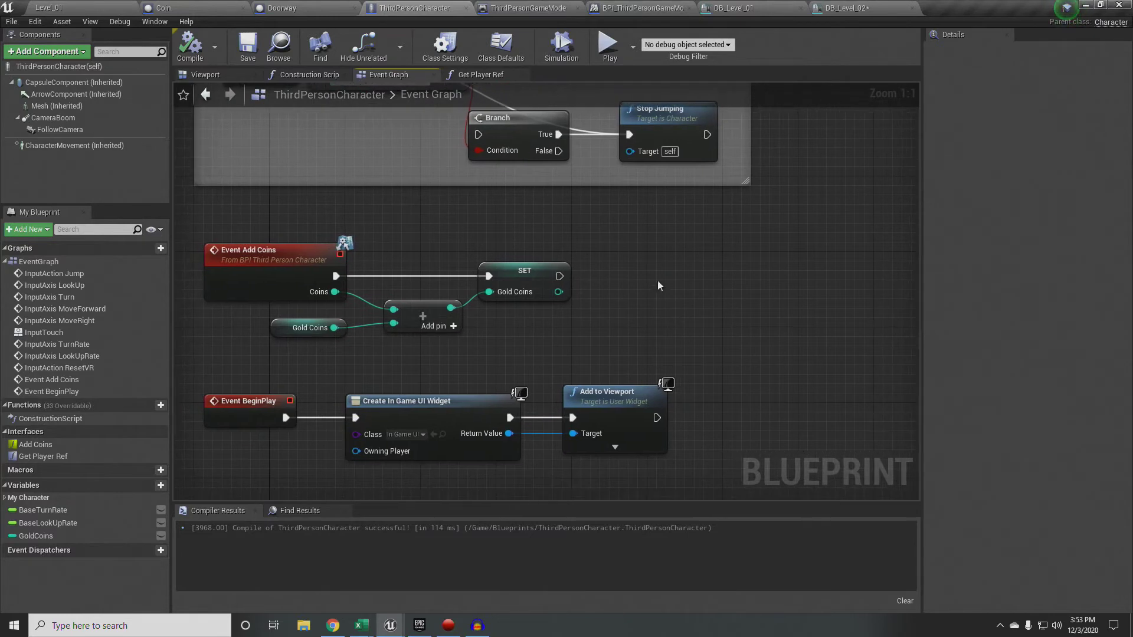
{"action": "right_click", "coordinate": [625, 246]}
{"action": "type", "text": "getc"}
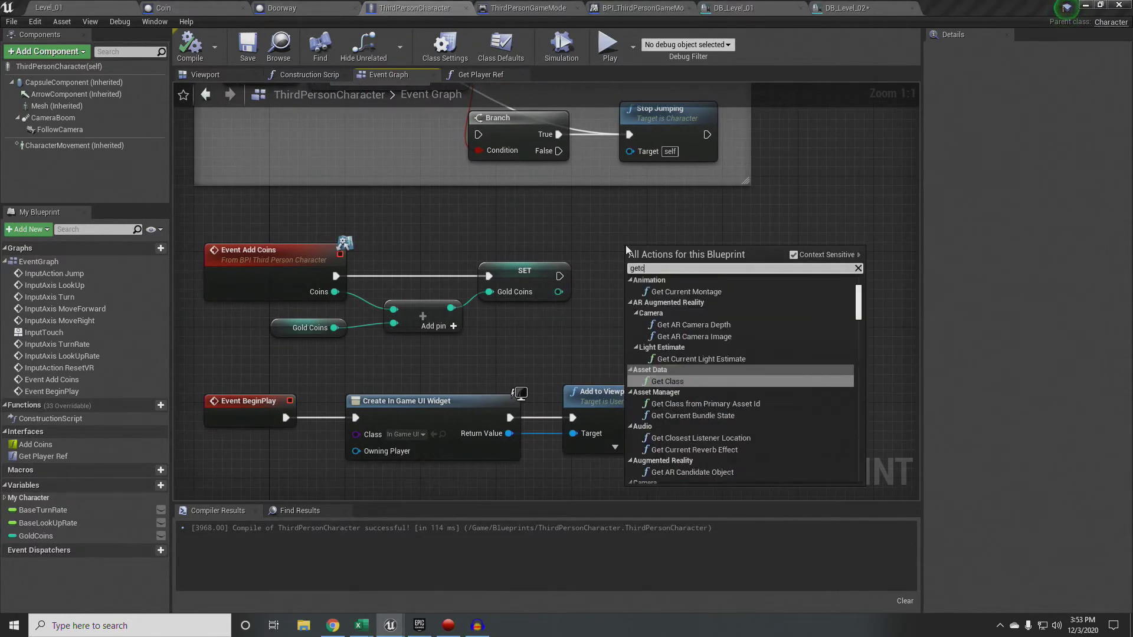
{"action": "type", "text": "haracter"}
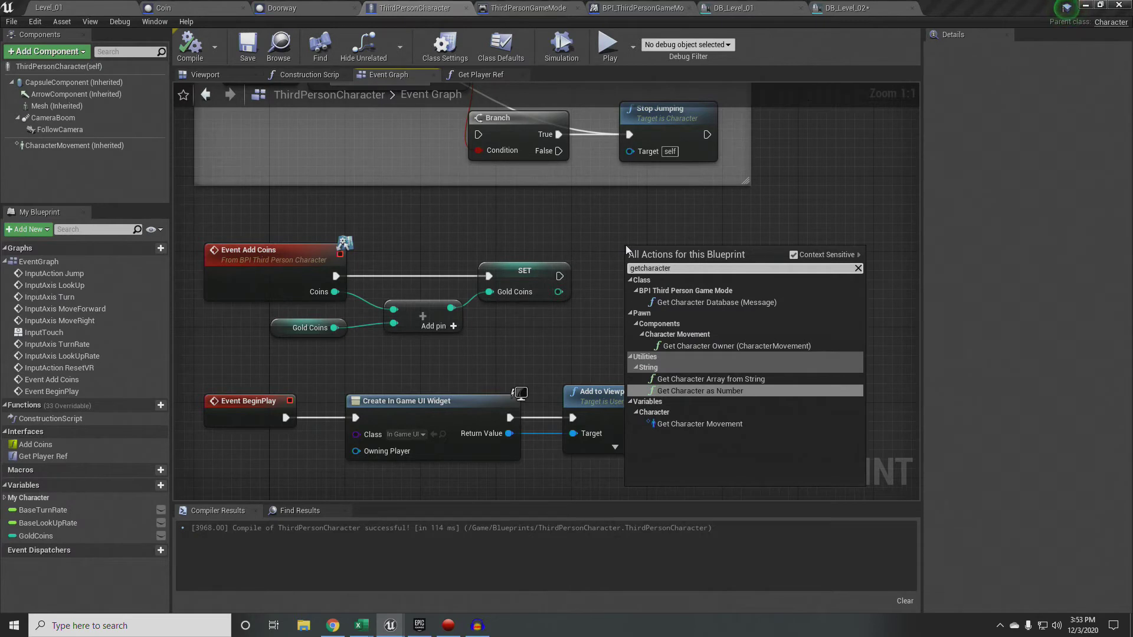
{"action": "left_click", "coordinate": [715, 302]}
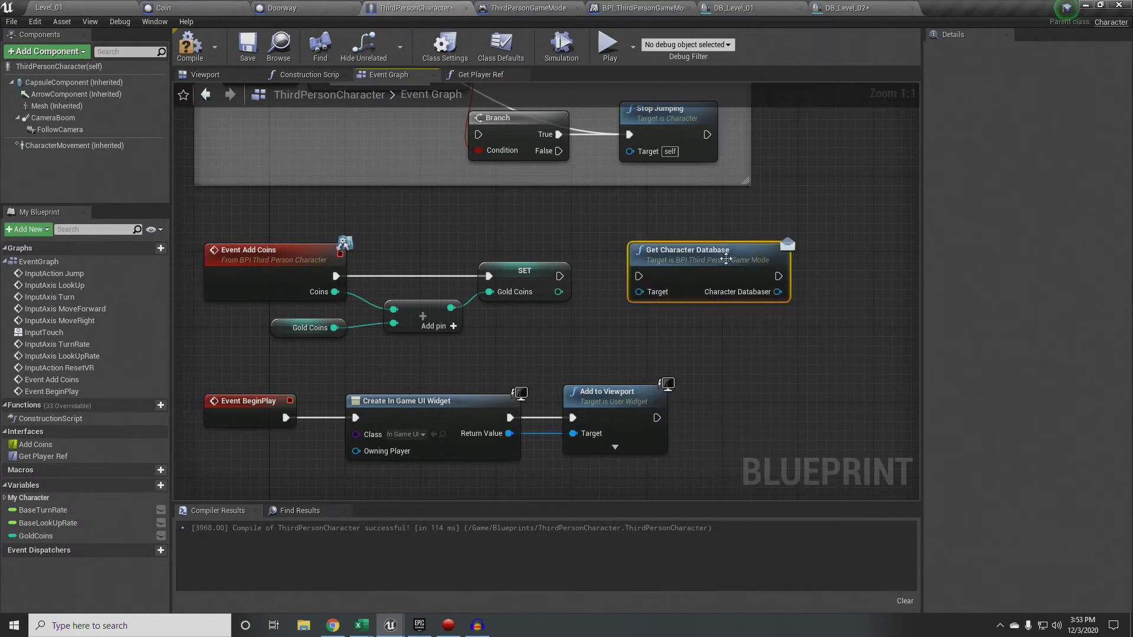
{"action": "left_click_drag", "start_coordinate": [559, 276], "coordinate": [598, 281]}
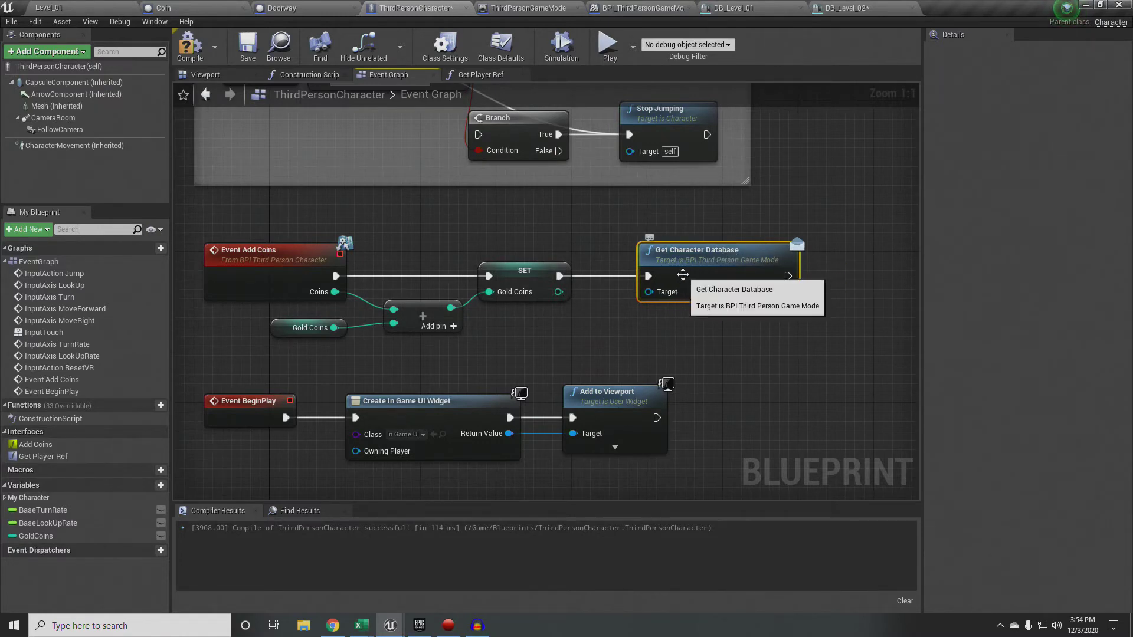
Step: Add a Get Game Mode node and connect its return value to the Target of Get Character Database
{"action": "right_click", "coordinate": [561, 328]}
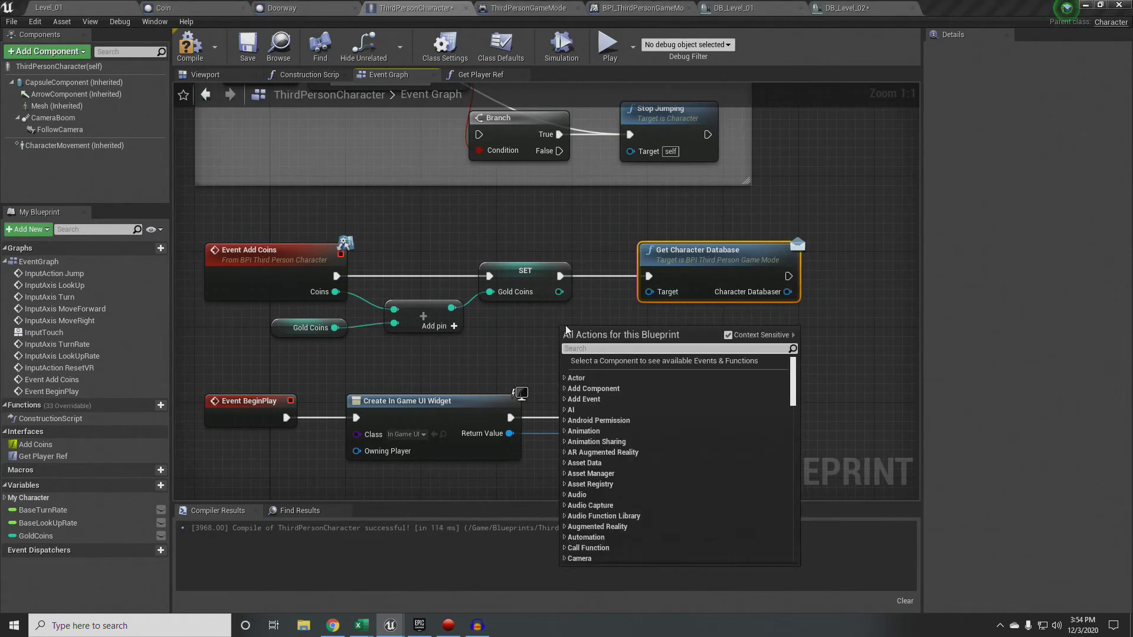
{"action": "type", "text": "get game mod"}
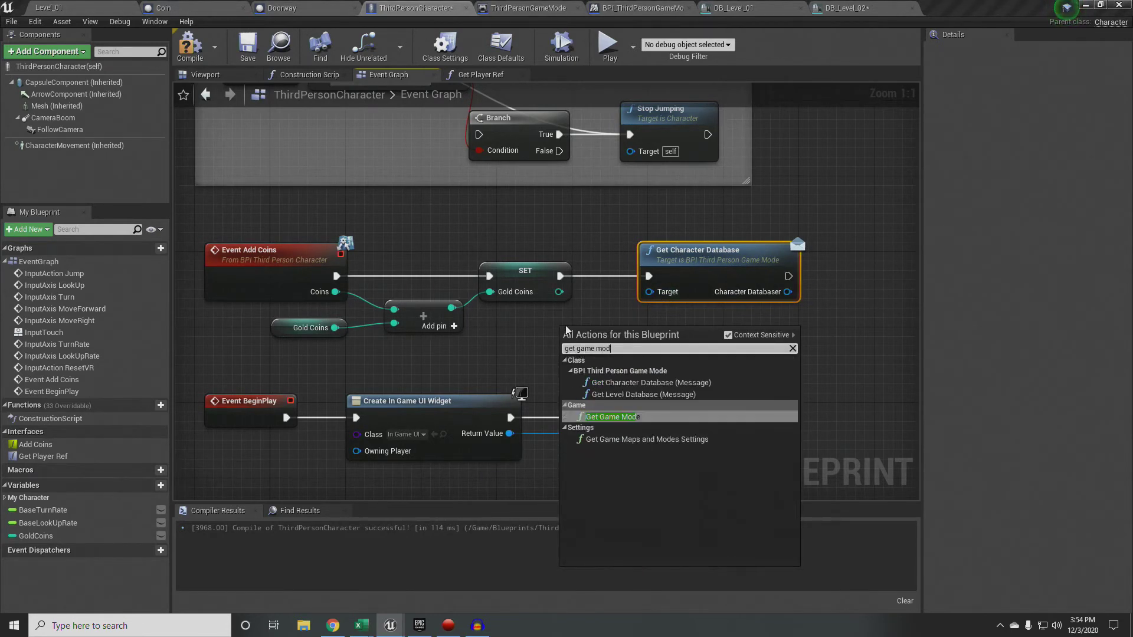
{"action": "left_click", "coordinate": [617, 418]}
{"action": "left_click_drag", "start_coordinate": [706, 404], "coordinate": [577, 316]}
{"action": "left_click_drag", "start_coordinate": [597, 331], "coordinate": [649, 292]}
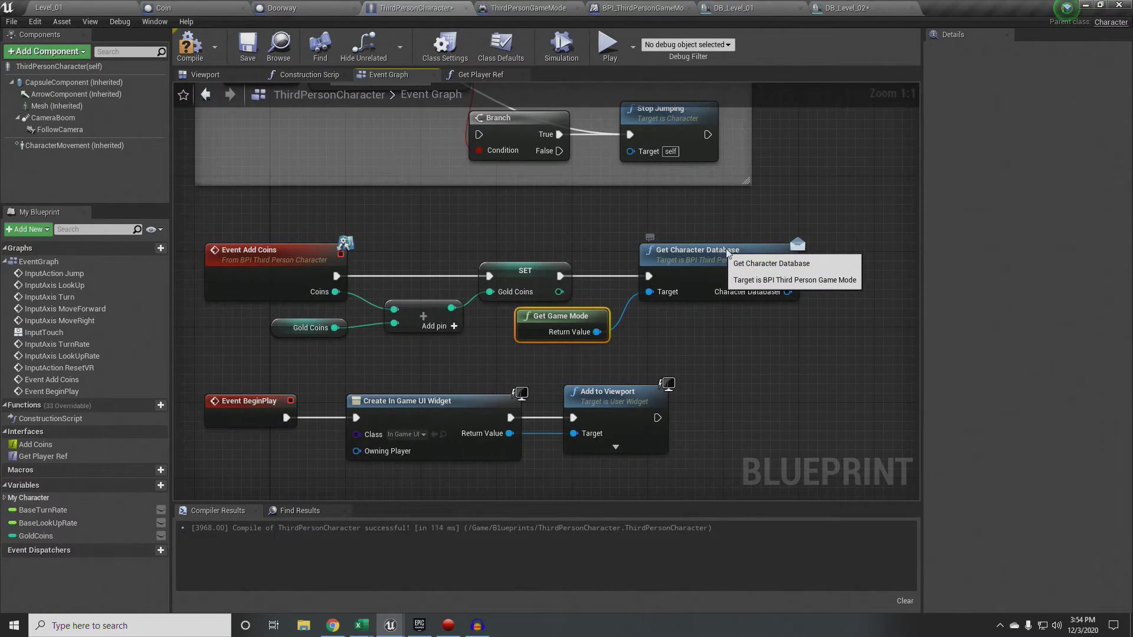
{"action": "left_click_drag", "start_coordinate": [732, 250], "coordinate": [748, 250]}
Step: Add an Immediate Command: SAVE (Actor) node after Get Character Database and connect the character database output to its Target
{"action": "right_click_drag", "start_coordinate": [792, 335], "coordinate": [563, 361]}
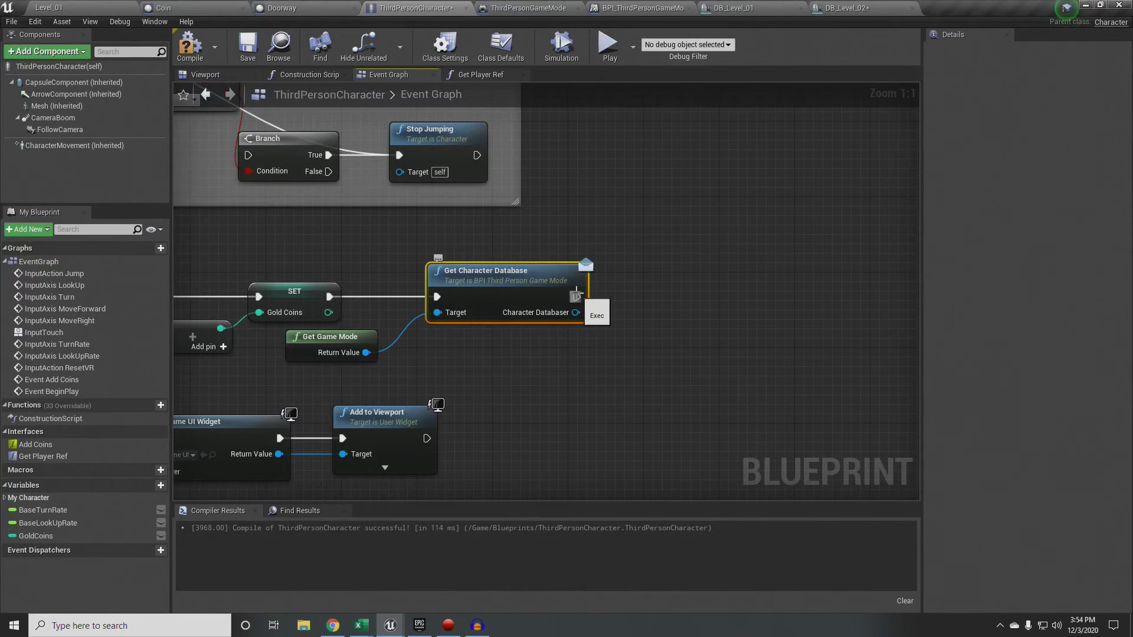
{"action": "left_click_drag", "start_coordinate": [576, 296], "coordinate": [652, 302]}
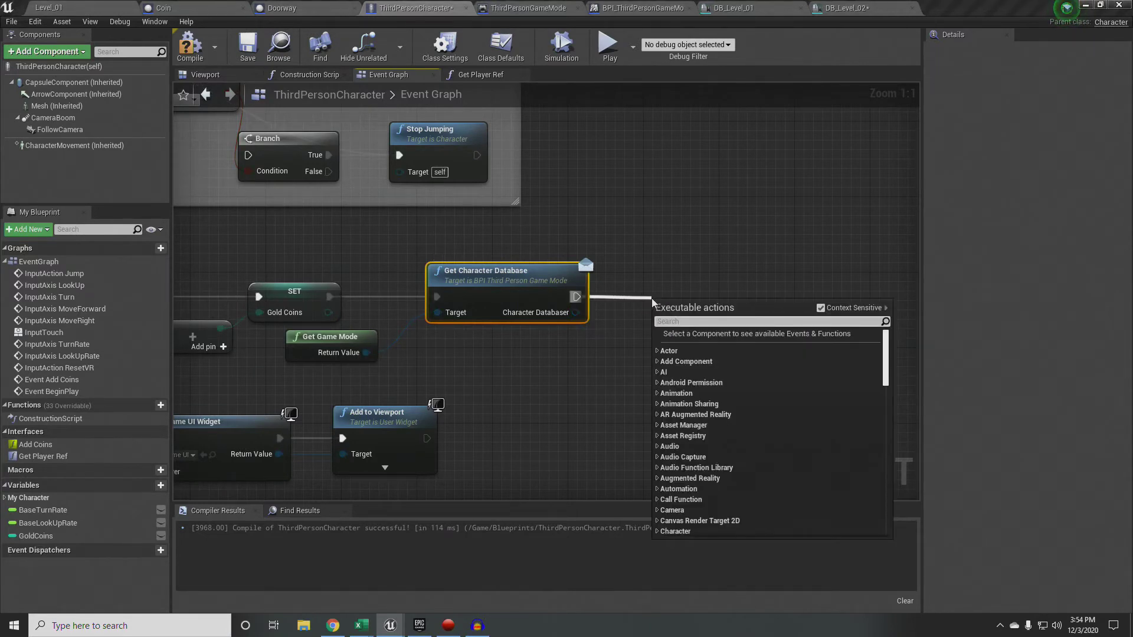
{"action": "type", "text": "immediate "}
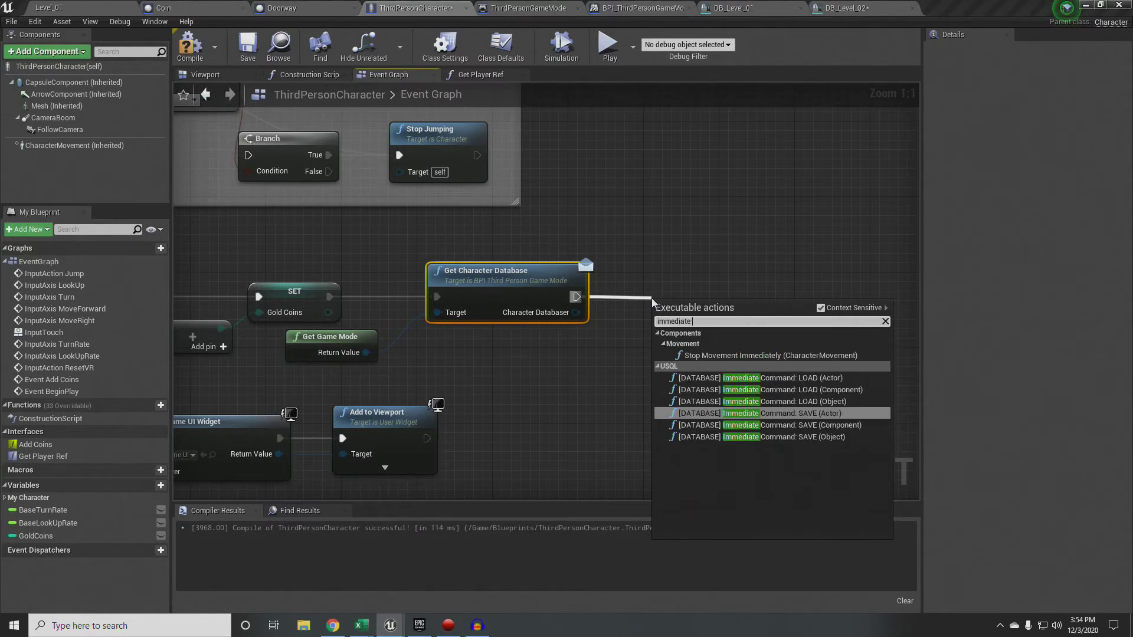
{"action": "type", "text": "co"}
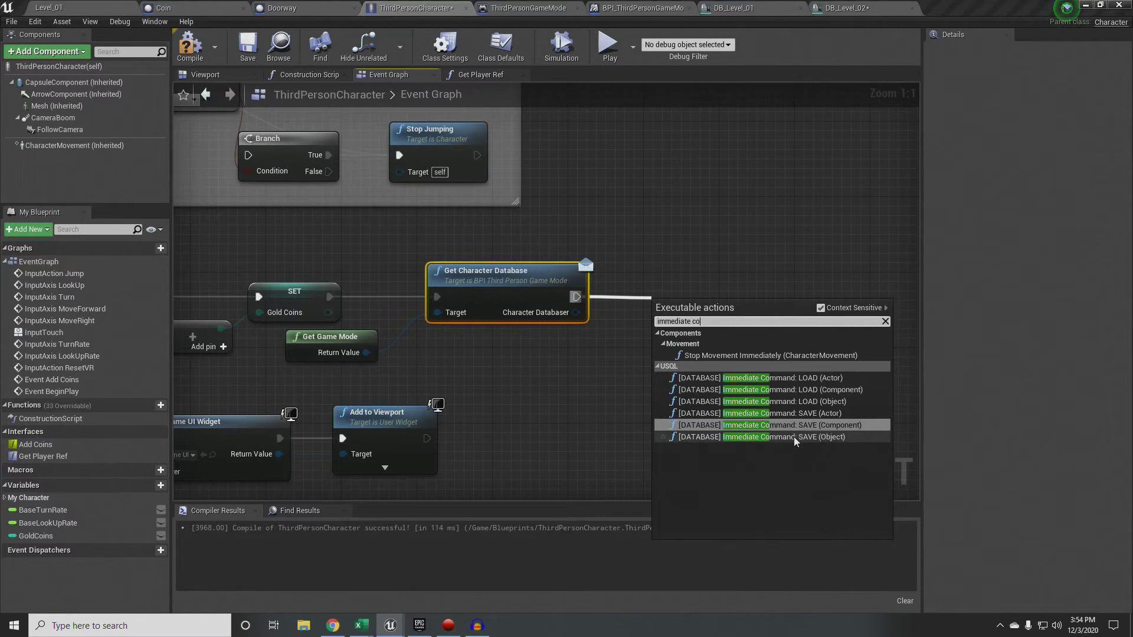
{"action": "left_click", "coordinate": [795, 416]}
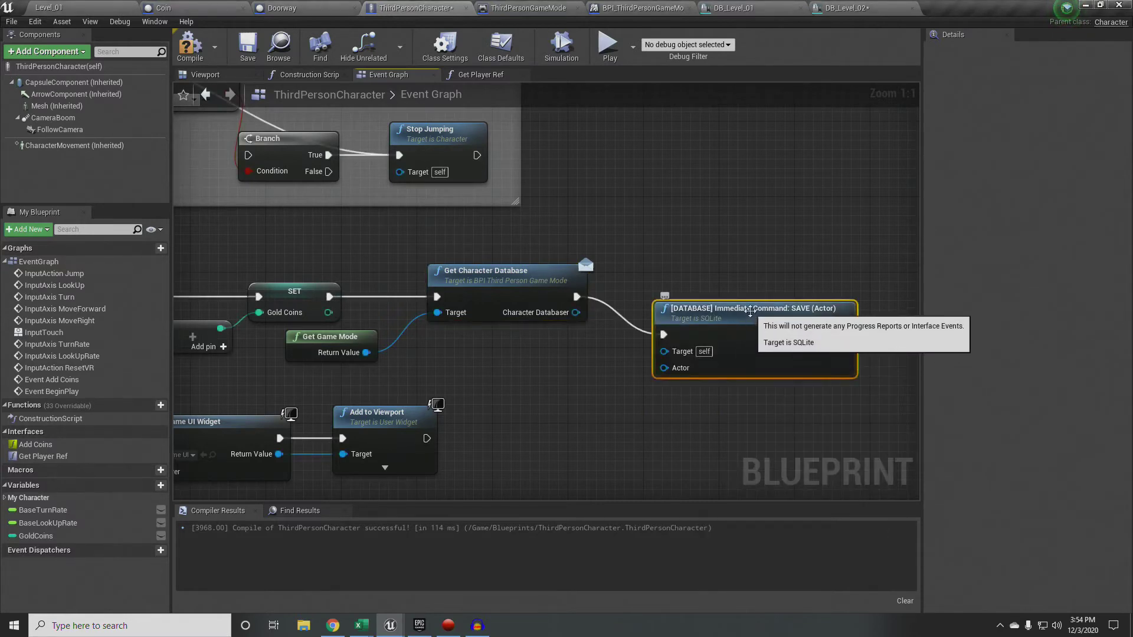
{"action": "left_click_drag", "start_coordinate": [752, 322], "coordinate": [750, 276]}
{"action": "left_click_drag", "start_coordinate": [575, 312], "coordinate": [665, 313]}
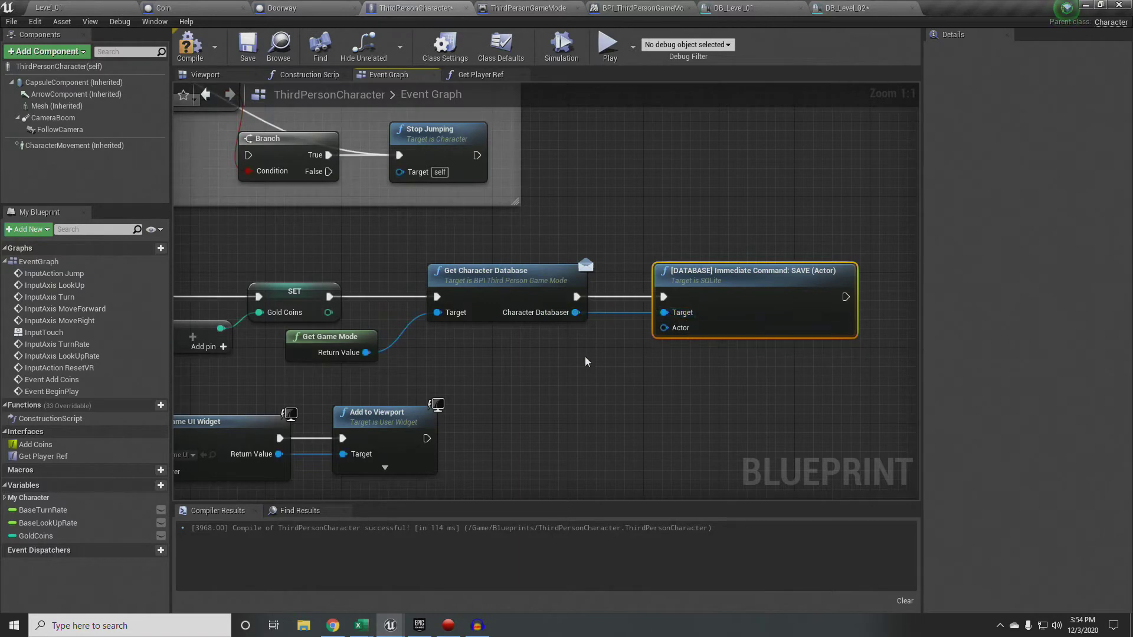
Step: Add a reference to Self and connect it to the Actor input of the SAVE command
{"action": "right_click", "coordinate": [569, 355]}
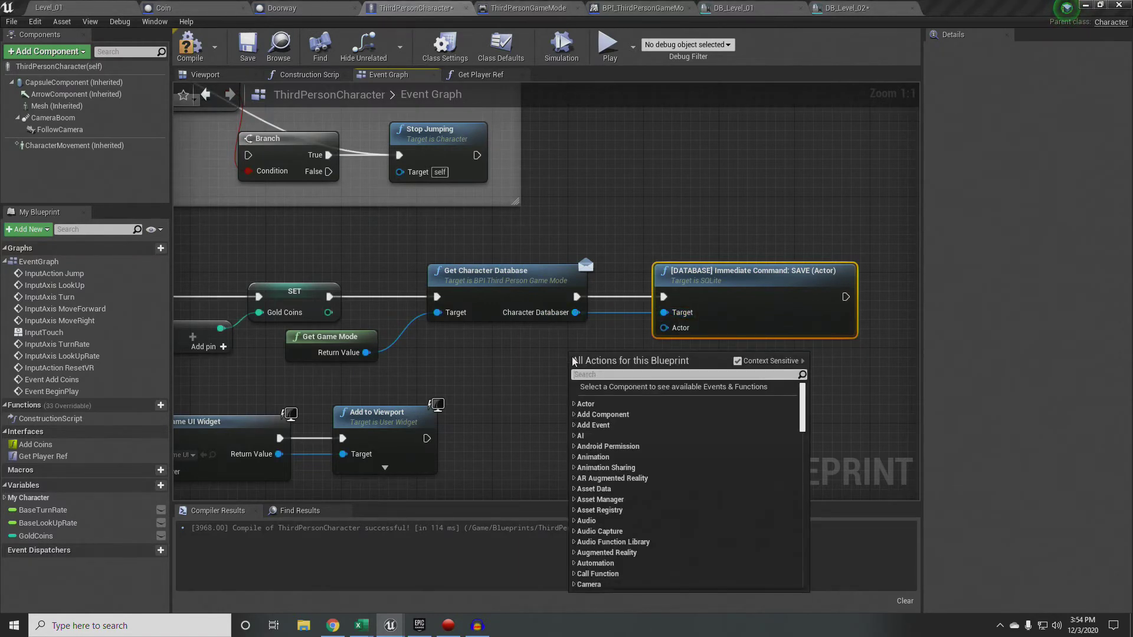
{"action": "type", "text": "sel"}
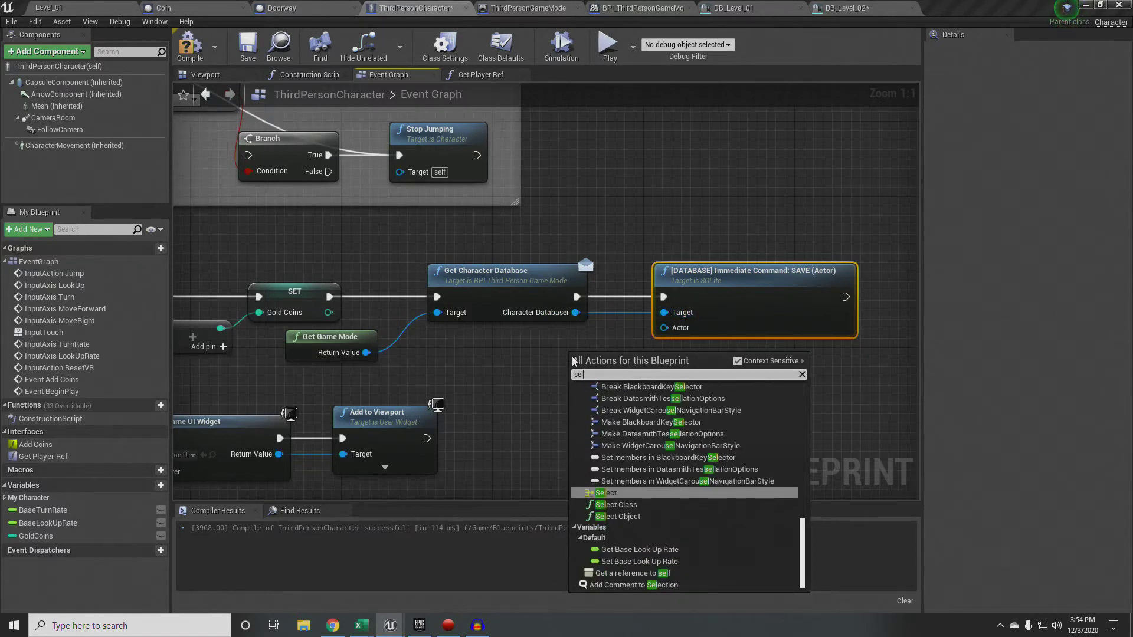
{"action": "type", "text": "f"}
{"action": "left_click", "coordinate": [637, 398]}
{"action": "left_click_drag", "start_coordinate": [603, 359], "coordinate": [665, 329]}
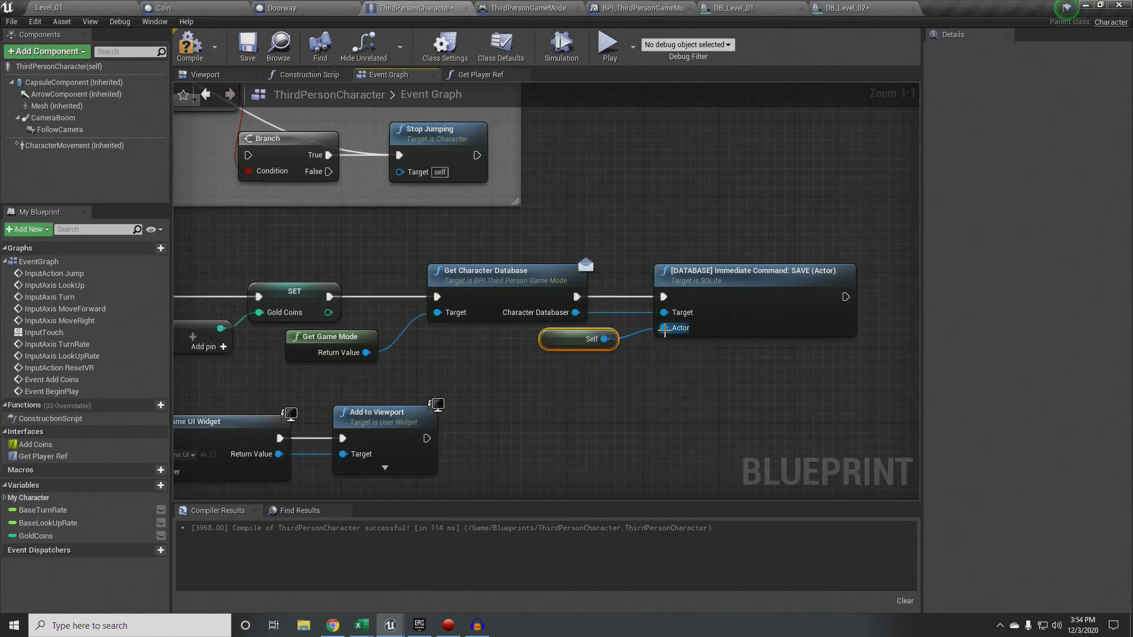
Step: Enable SaveGame on the GoldCoins variable, and compile and save the ThirdPersonCharacter blueprint
{"action": "left_click", "coordinate": [42, 537]}
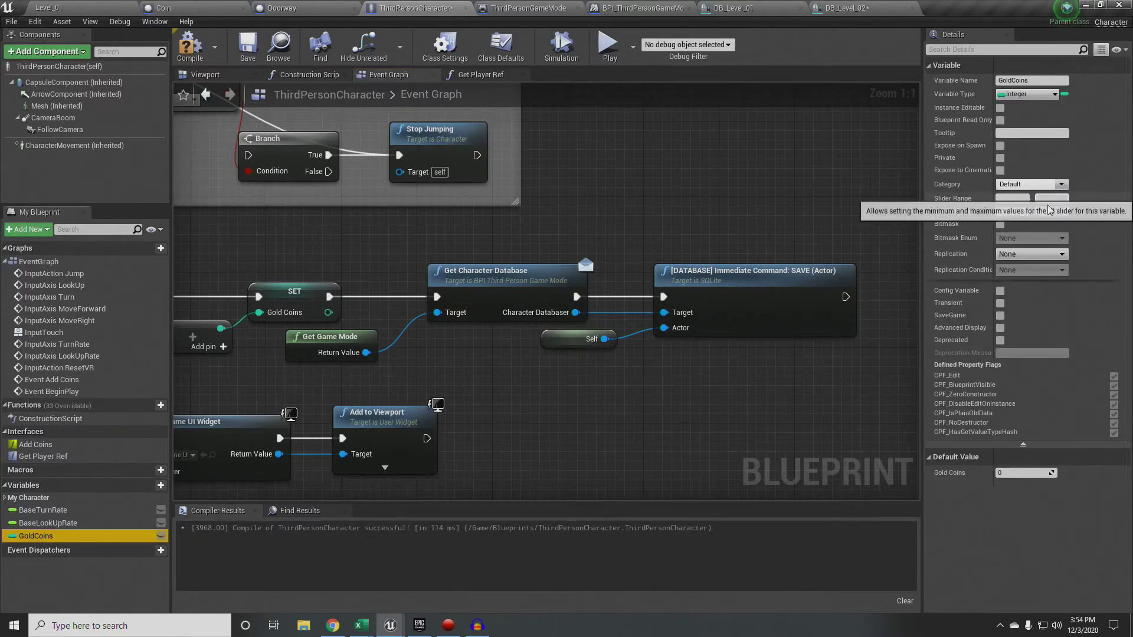
{"action": "left_click", "coordinate": [999, 316]}
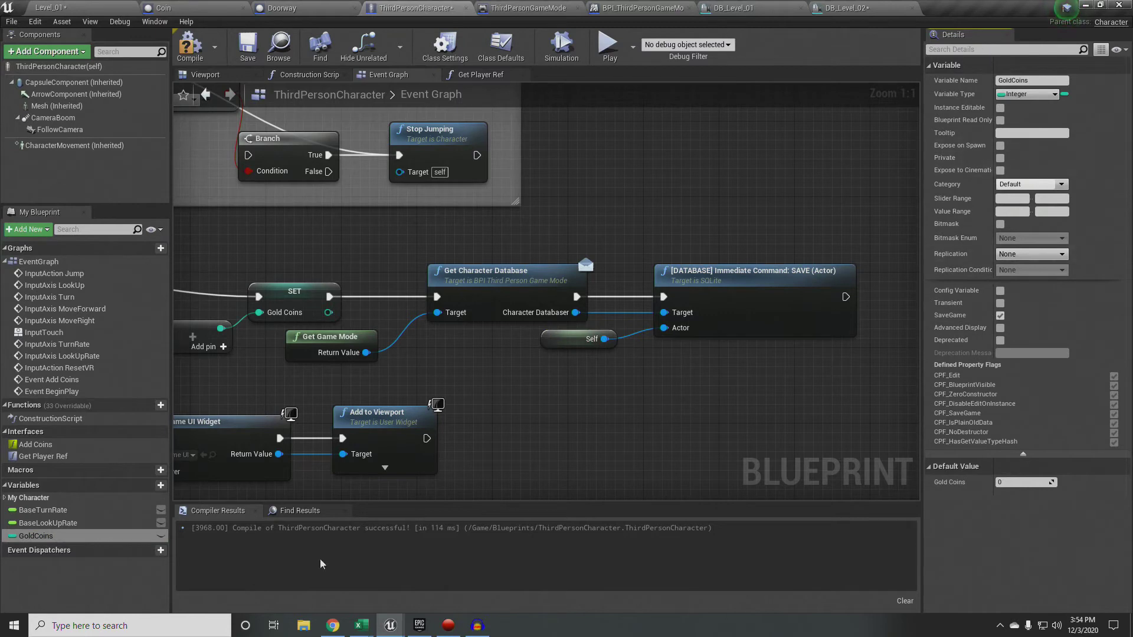
{"action": "left_click", "coordinate": [190, 48]}
{"action": "left_click", "coordinate": [254, 60]}
Step: Open the CharacterStats database from Level_01's Databases folder and add a second column to its table
{"action": "right_click_drag", "start_coordinate": [580, 390], "coordinate": [633, 365]}
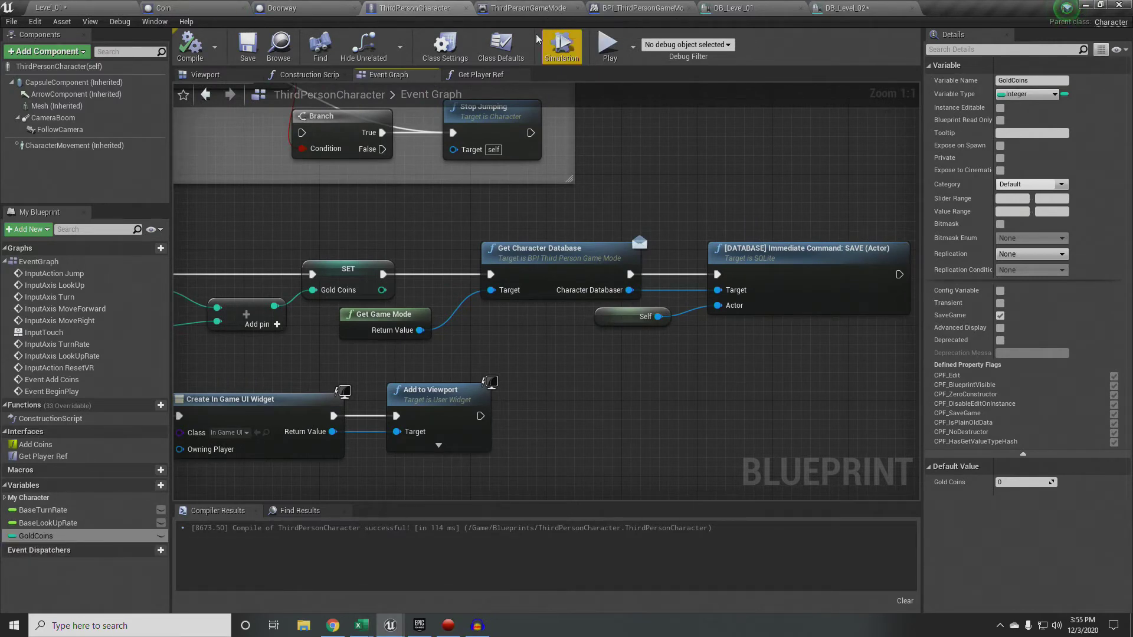
{"action": "left_click", "coordinate": [65, 9]}
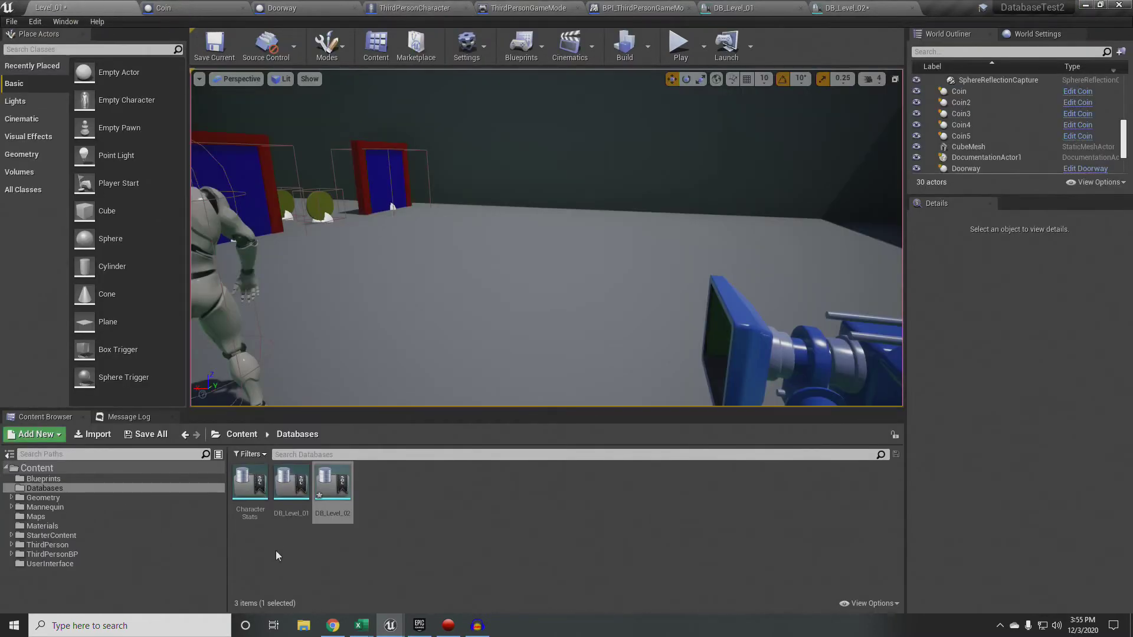
{"action": "double_click", "coordinate": [262, 504]}
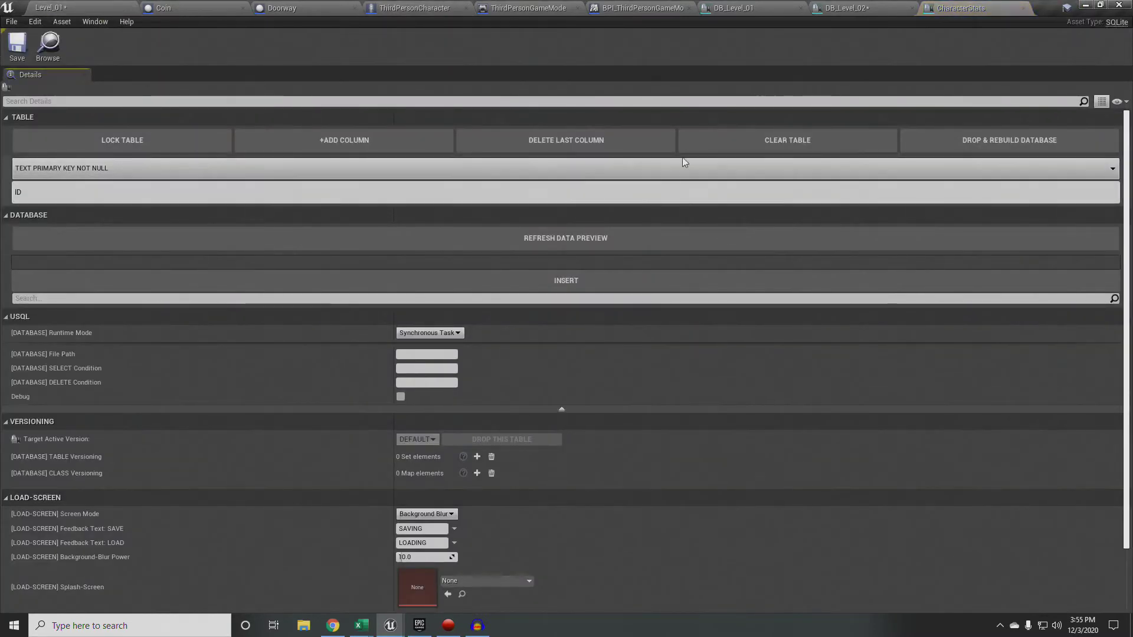
{"action": "left_click", "coordinate": [348, 142]}
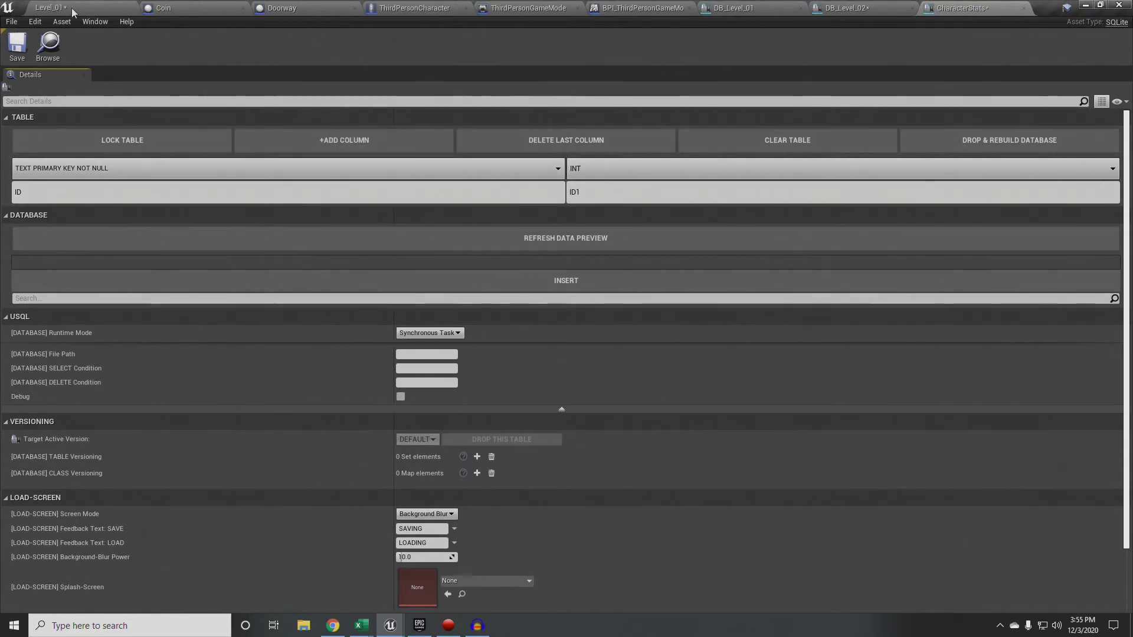
Step: Name the second column of the CharacterStats table GoldCoins, save the database and refresh its data preview
{"action": "left_click", "coordinate": [451, 8]}
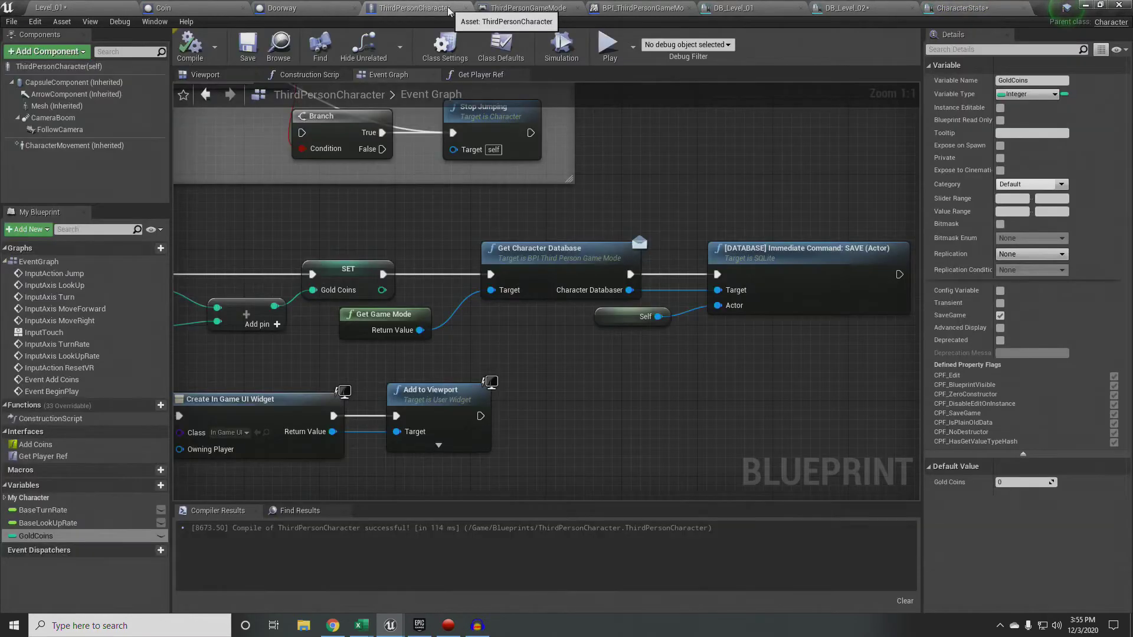
{"action": "left_click", "coordinate": [68, 7]}
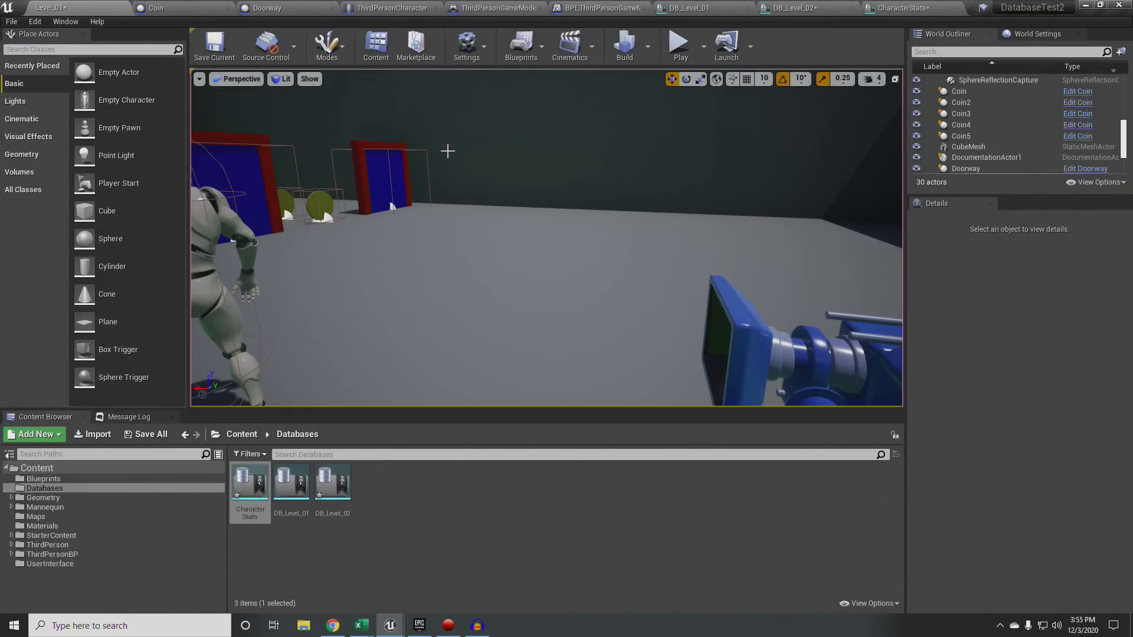
{"action": "left_click", "coordinate": [945, 6]}
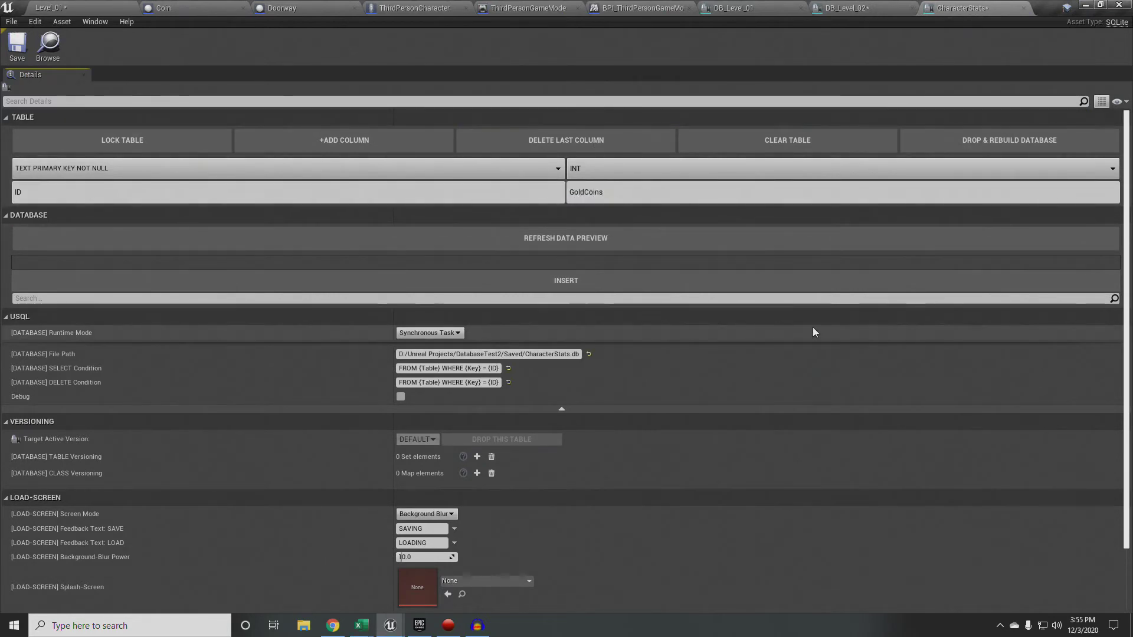
{"action": "left_click", "coordinate": [13, 51]}
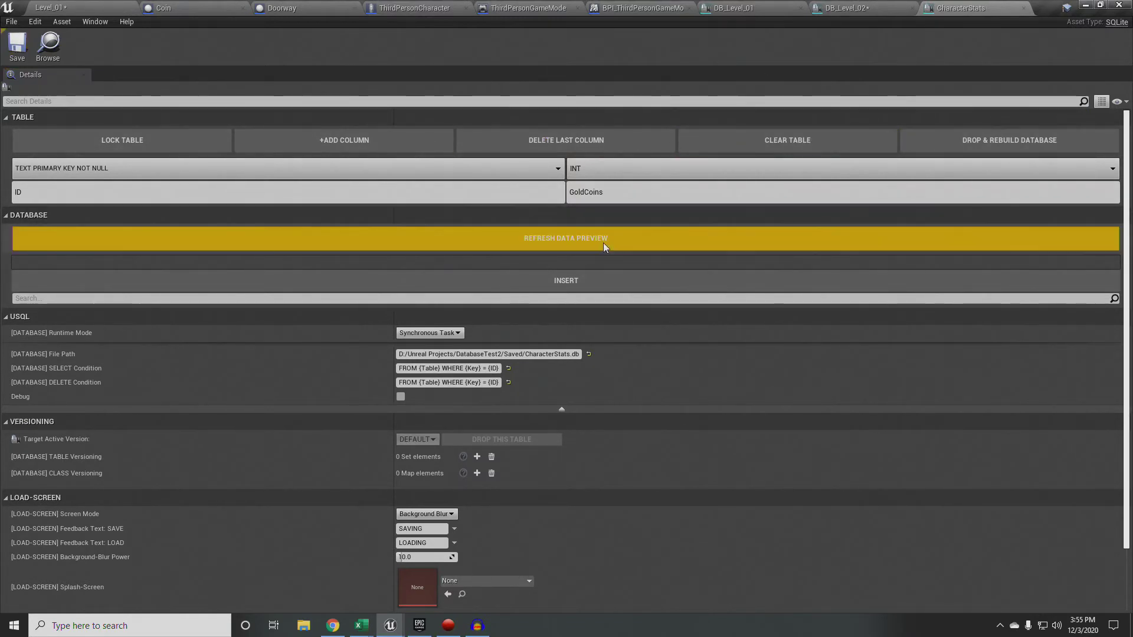
{"action": "left_click", "coordinate": [622, 241]}
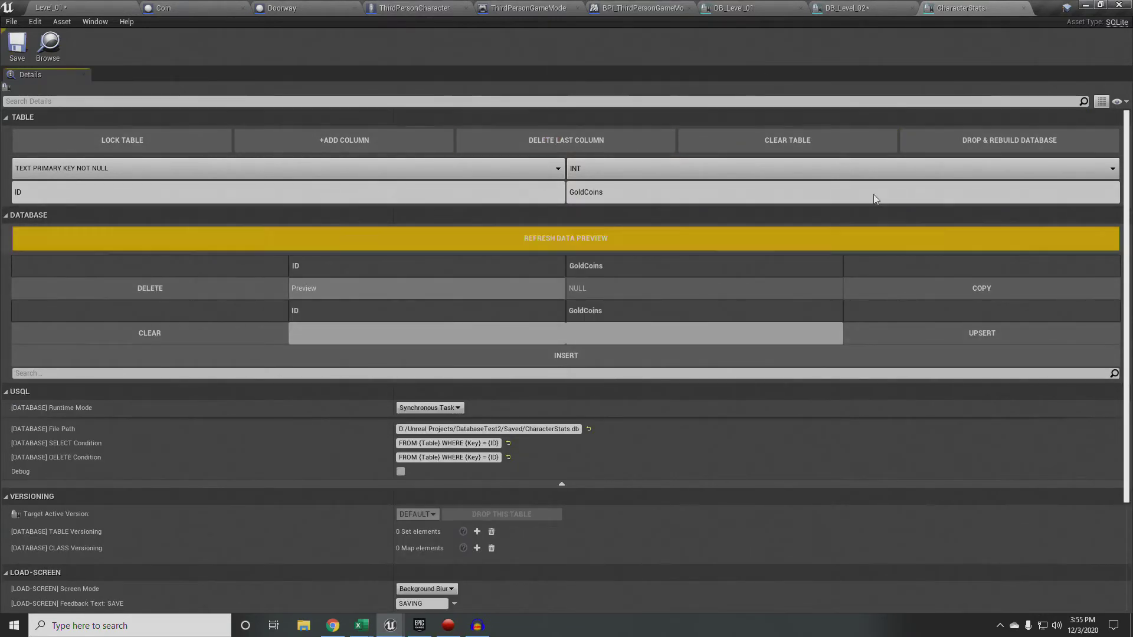
Step: Save Level_01 and briefly play it to check which coins spawn and what the gold counter shows
{"action": "left_click", "coordinate": [92, 6]}
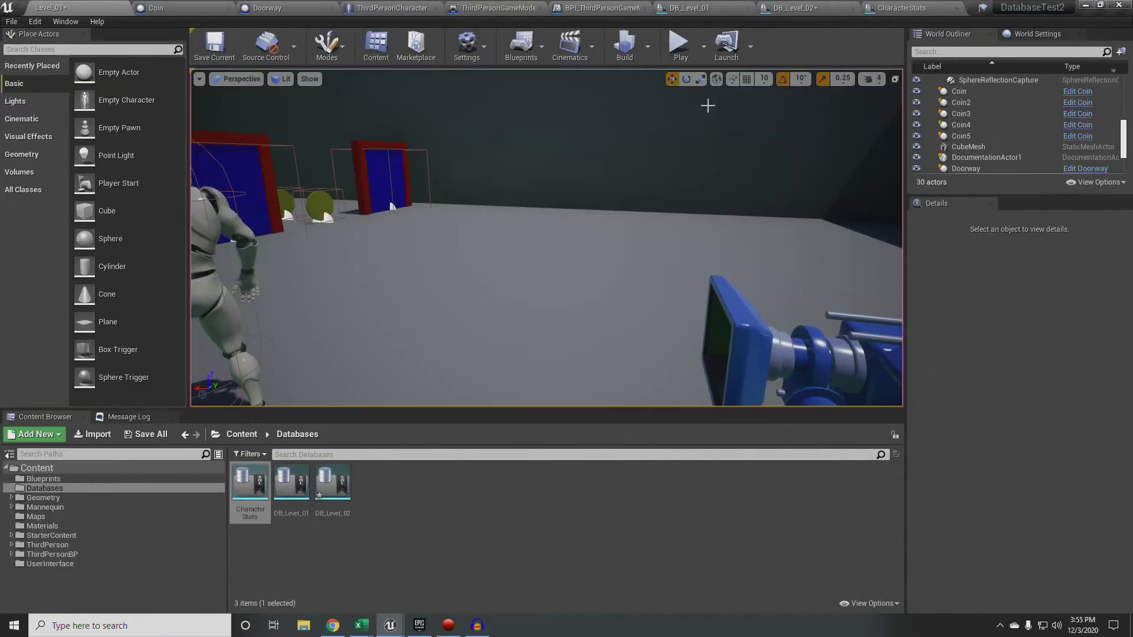
{"action": "left_click", "coordinate": [214, 44]}
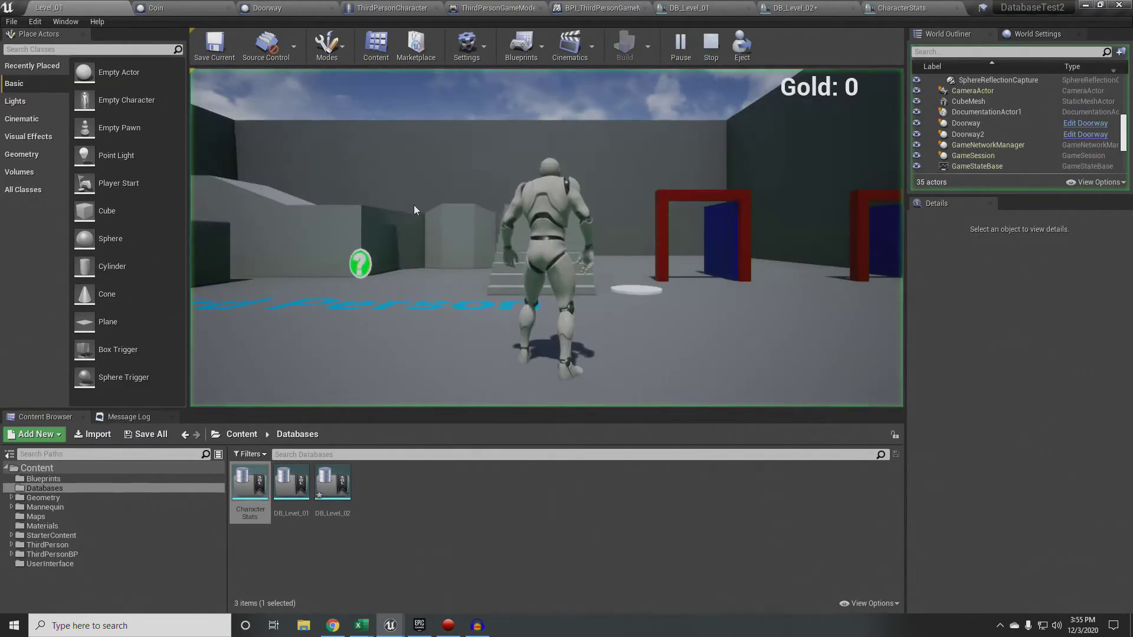
{"action": "left_click", "coordinate": [408, 203]}
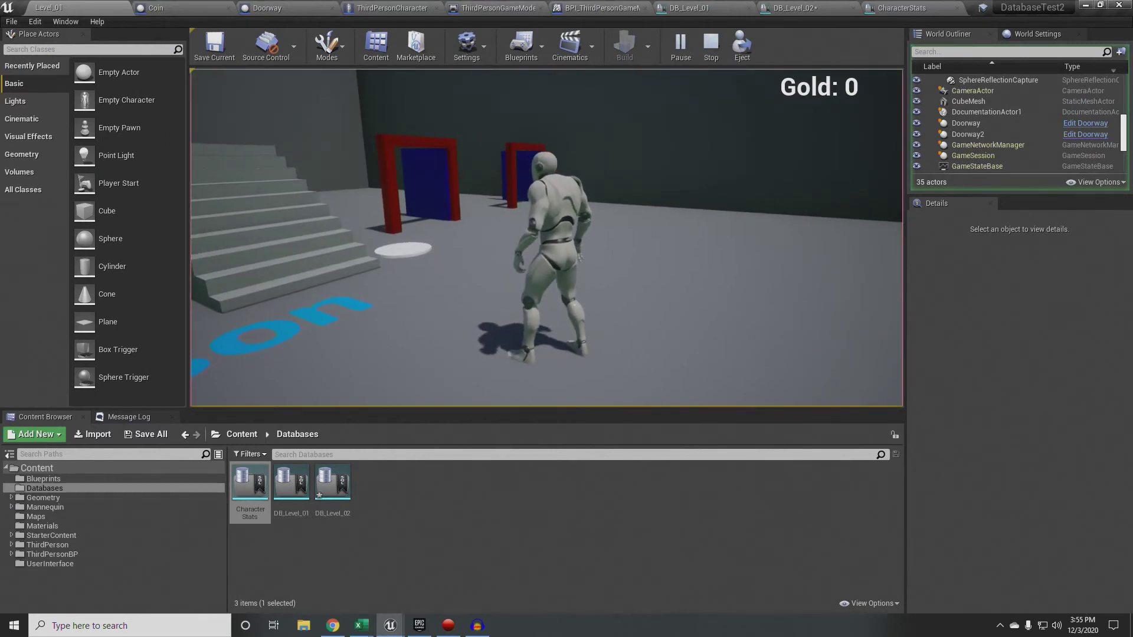
{"action": "key", "text": "Escape"}
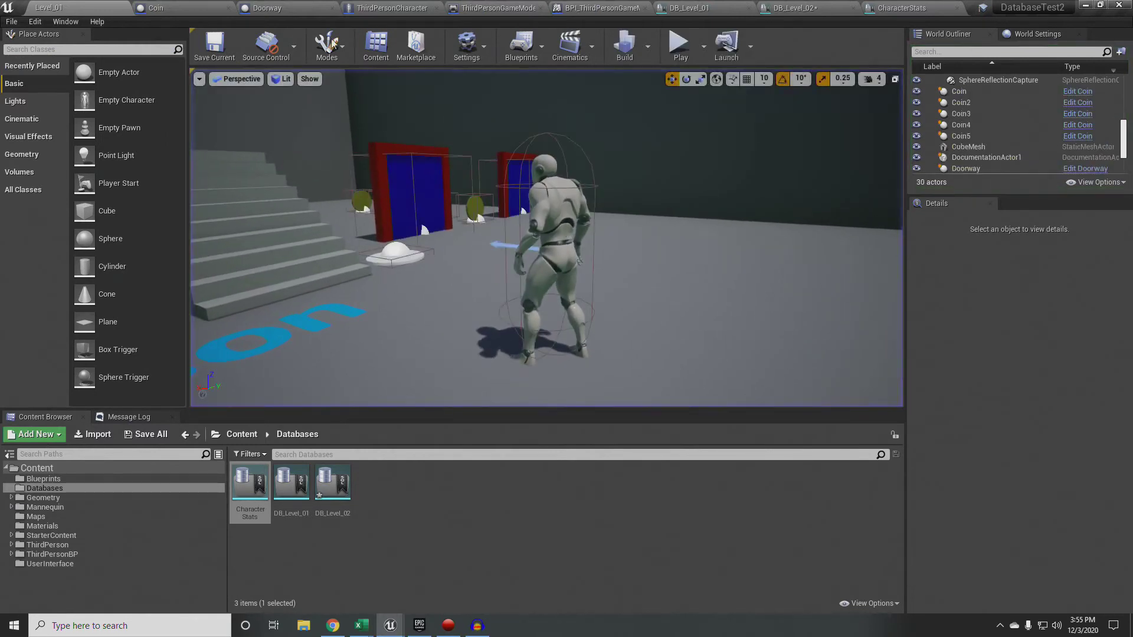
Step: Drop and rebuild both the DB_Level_01 and DB_Level_02 databases
{"action": "left_click", "coordinate": [690, 8]}
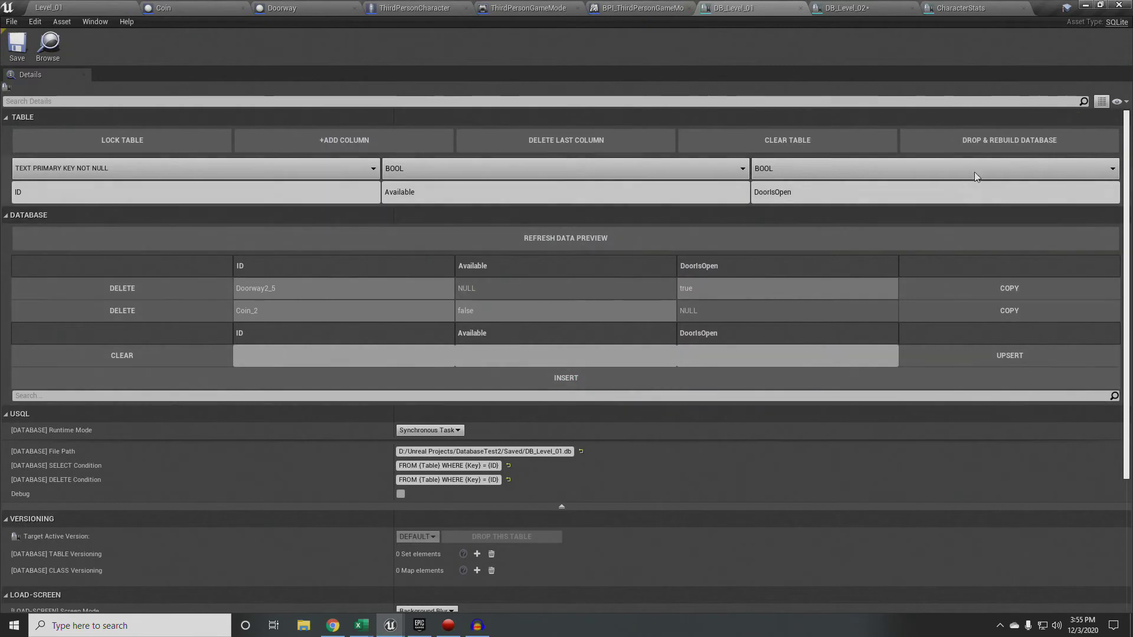
{"action": "left_click", "coordinate": [996, 145]}
{"action": "left_click", "coordinate": [595, 372]}
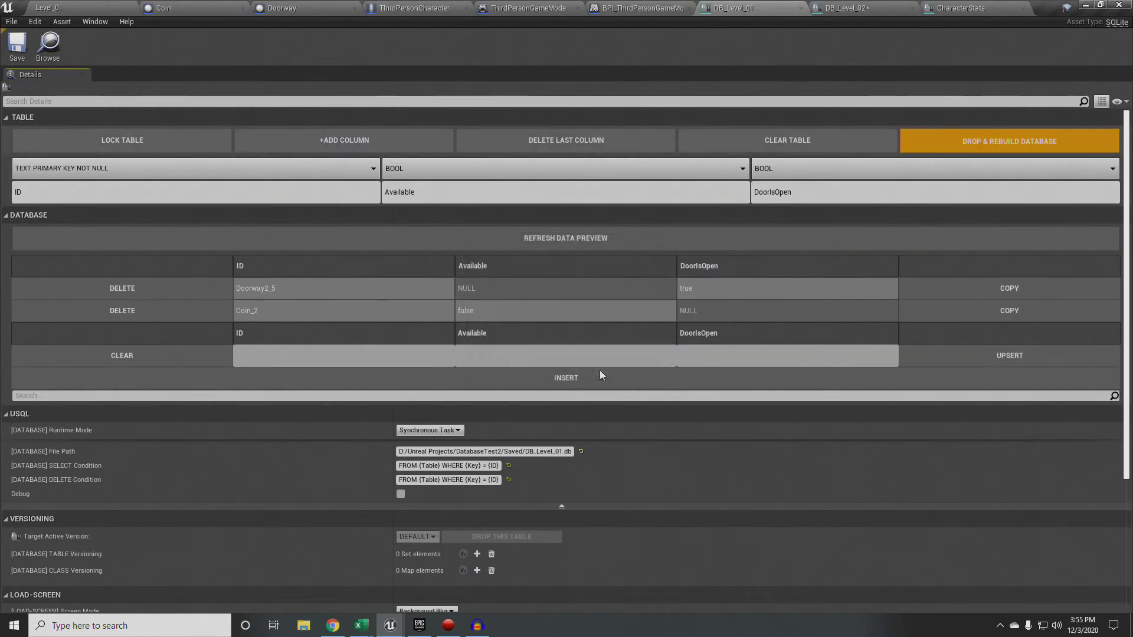
{"action": "left_click", "coordinate": [823, 9]}
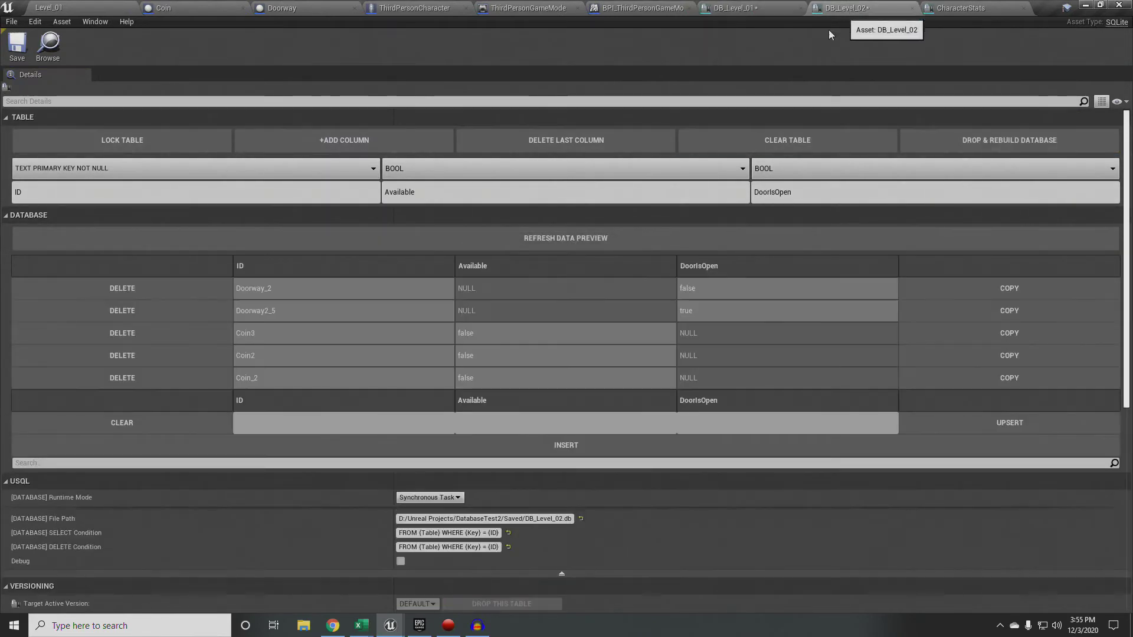
{"action": "left_click", "coordinate": [963, 143]}
{"action": "left_click", "coordinate": [594, 371]}
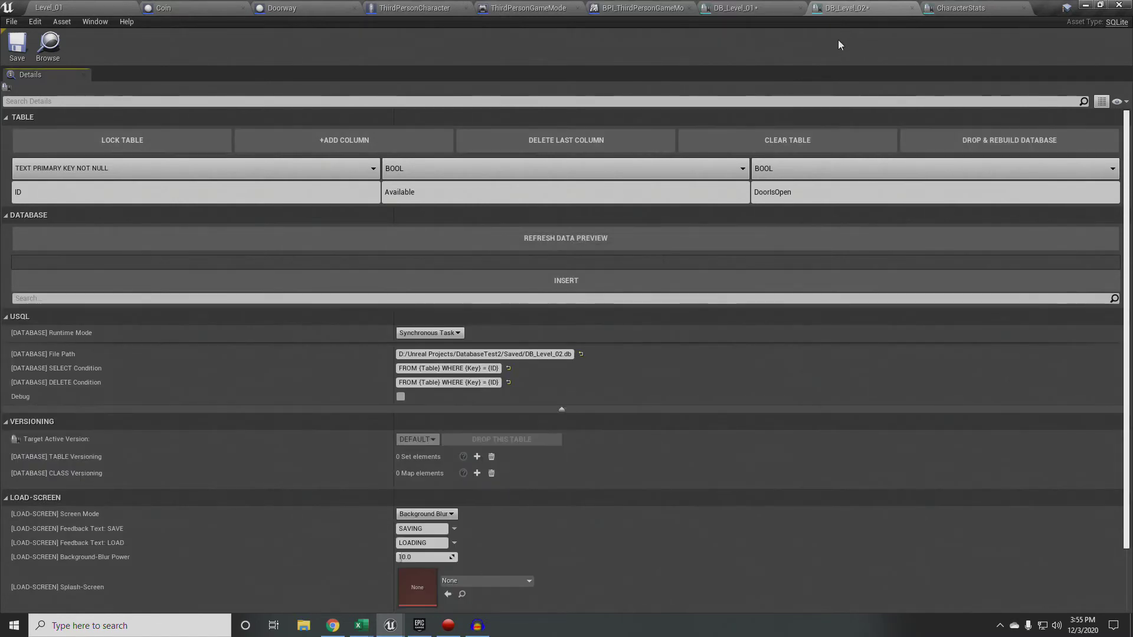
Step: Play Level_01, collect the five coins between the doorways, check the CharacterStats database and stop the session
{"action": "left_click", "coordinate": [37, 7]}
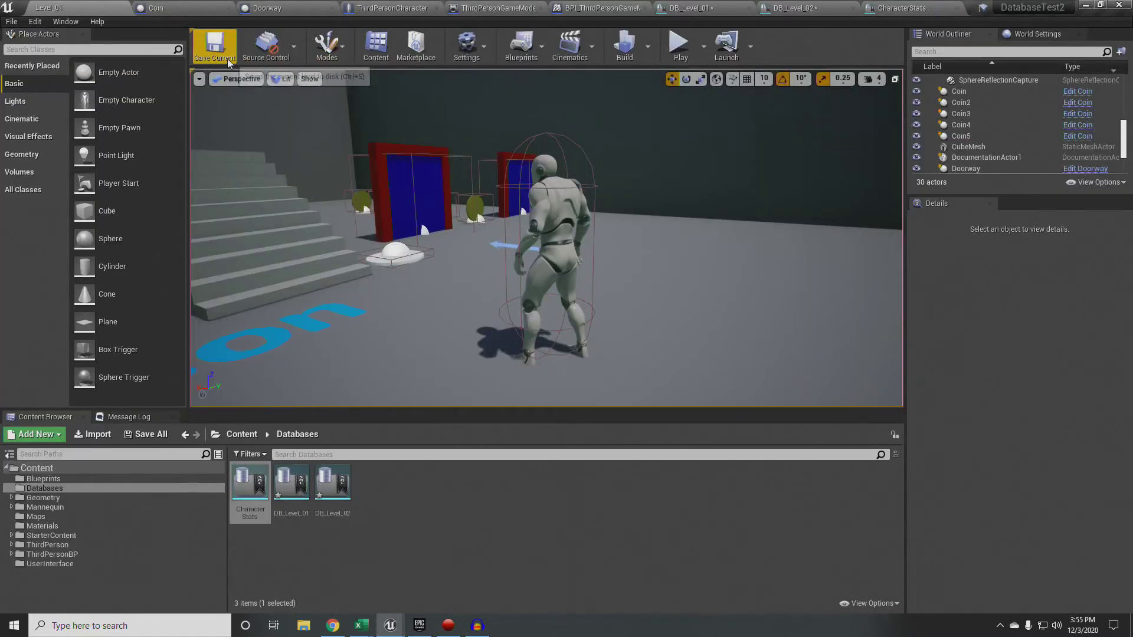
{"action": "left_click", "coordinate": [679, 53]}
{"action": "key", "text": "w"}
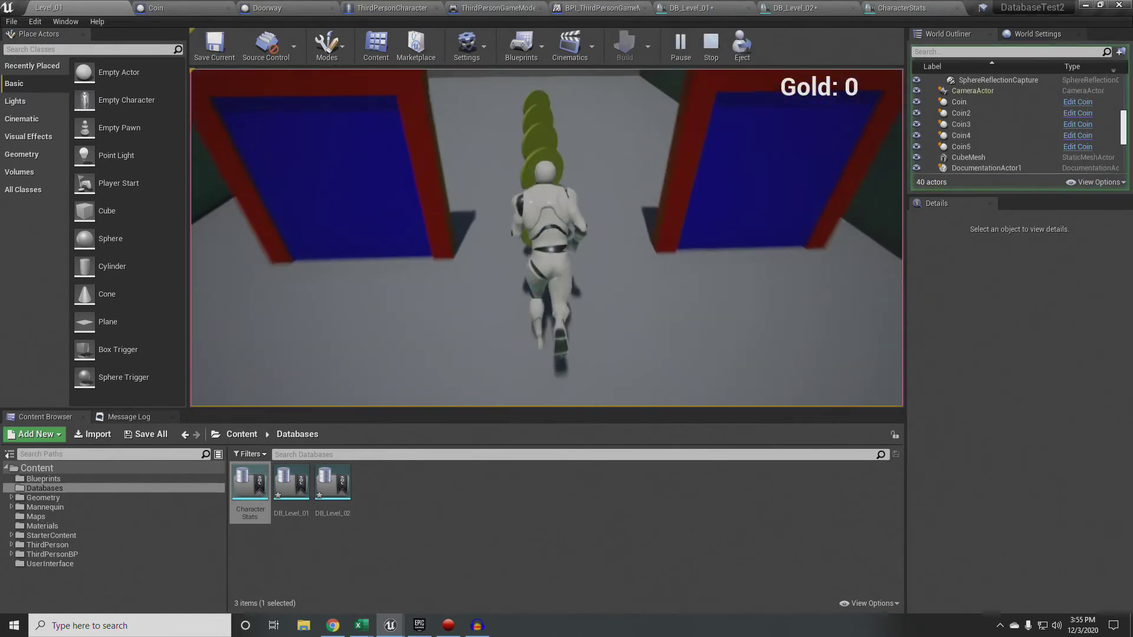
{"action": "key", "text": "w"}
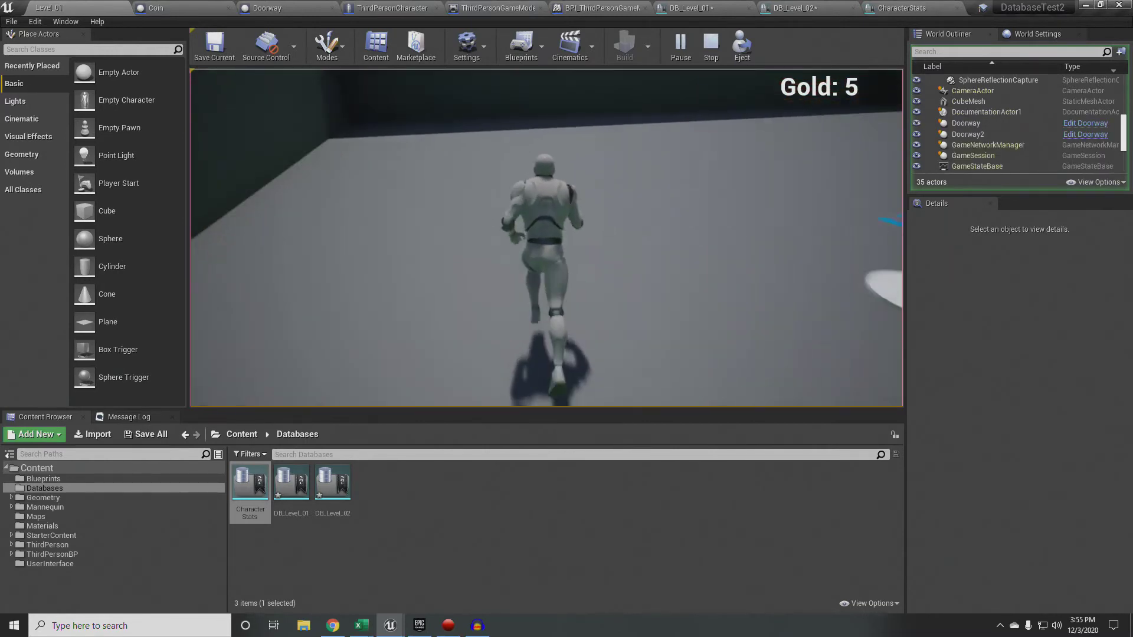
{"action": "key", "text": "w"}
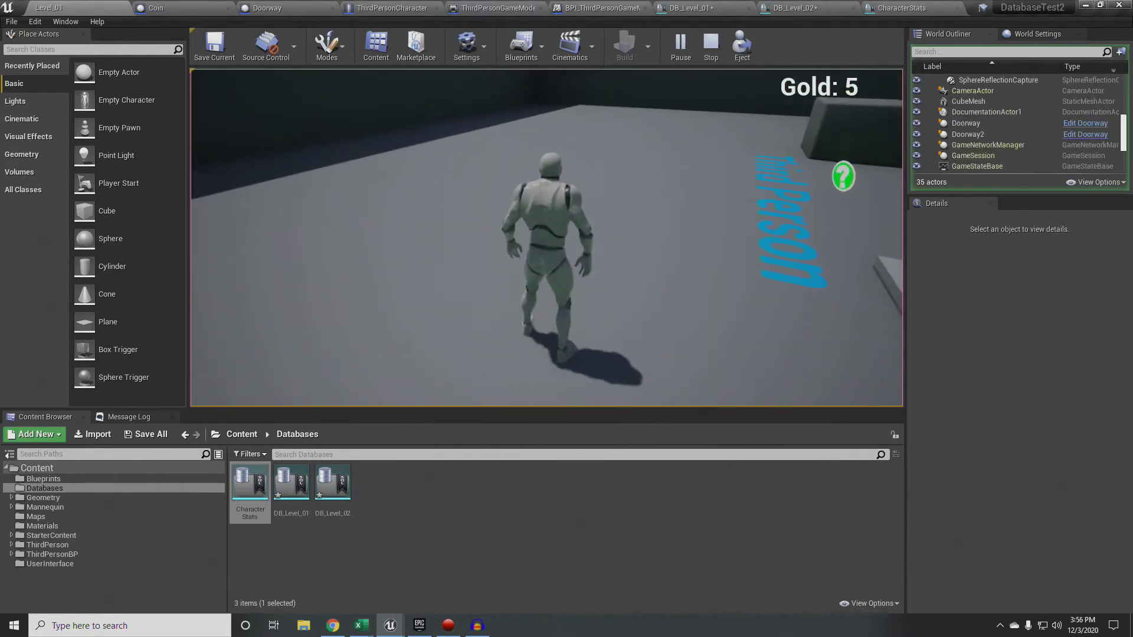
{"action": "key", "text": "alt+Tab"}
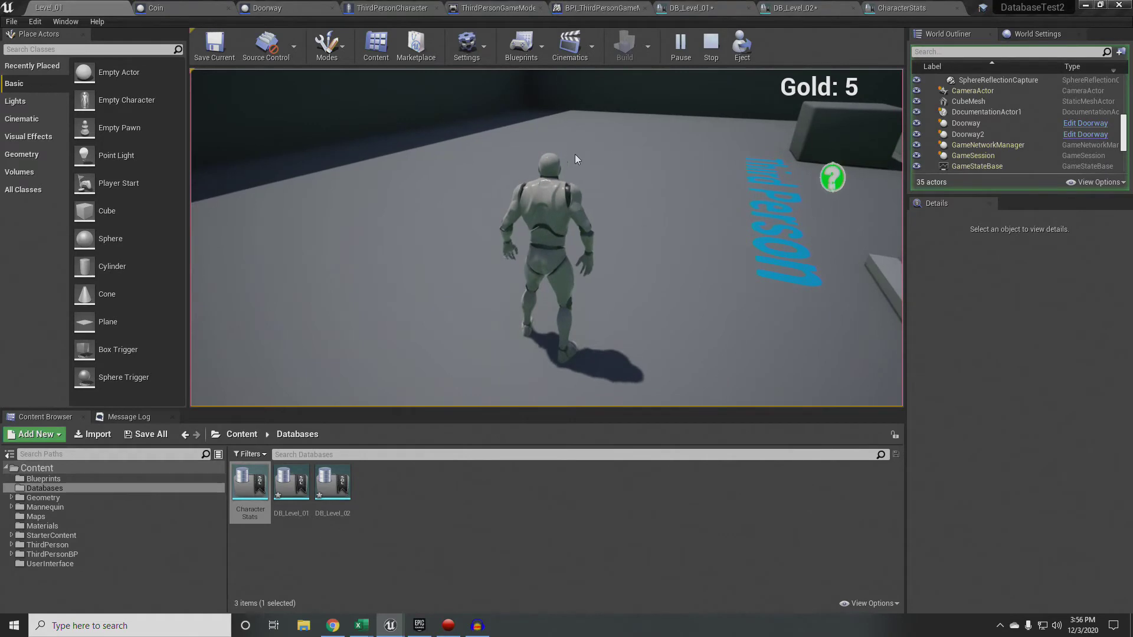
{"action": "left_click", "coordinate": [902, 8]}
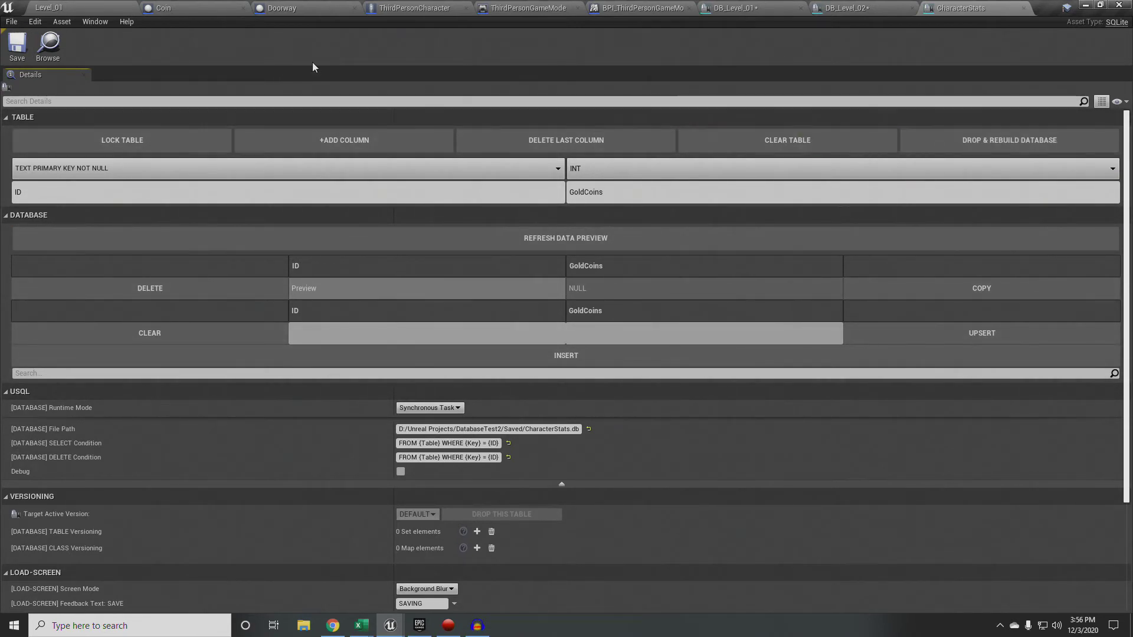
{"action": "left_click", "coordinate": [106, 13]}
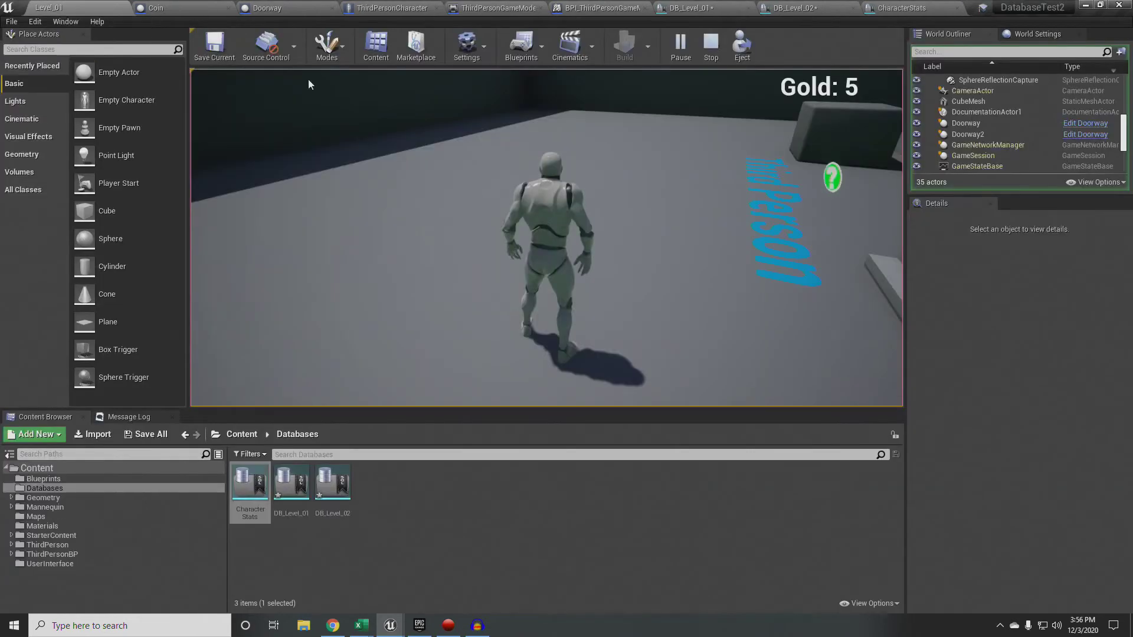
{"action": "left_click", "coordinate": [714, 45]}
Step: Drop and rebuild the CharacterStats database and refresh its data preview
{"action": "left_click", "coordinate": [934, 11]}
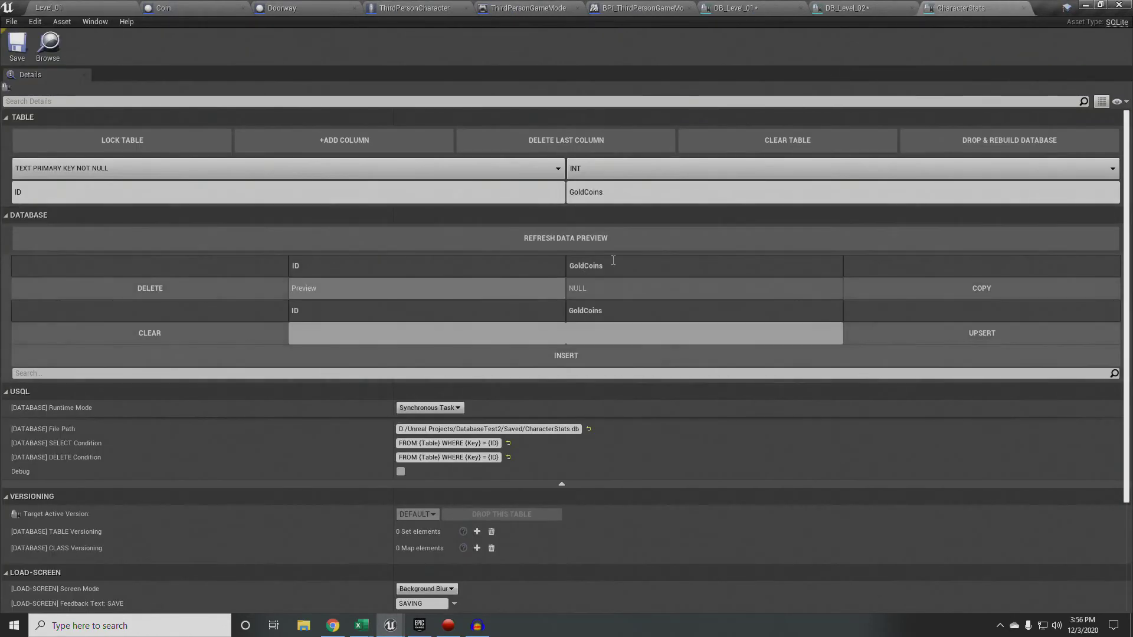
{"action": "left_click", "coordinate": [924, 147]}
{"action": "left_click", "coordinate": [594, 372]}
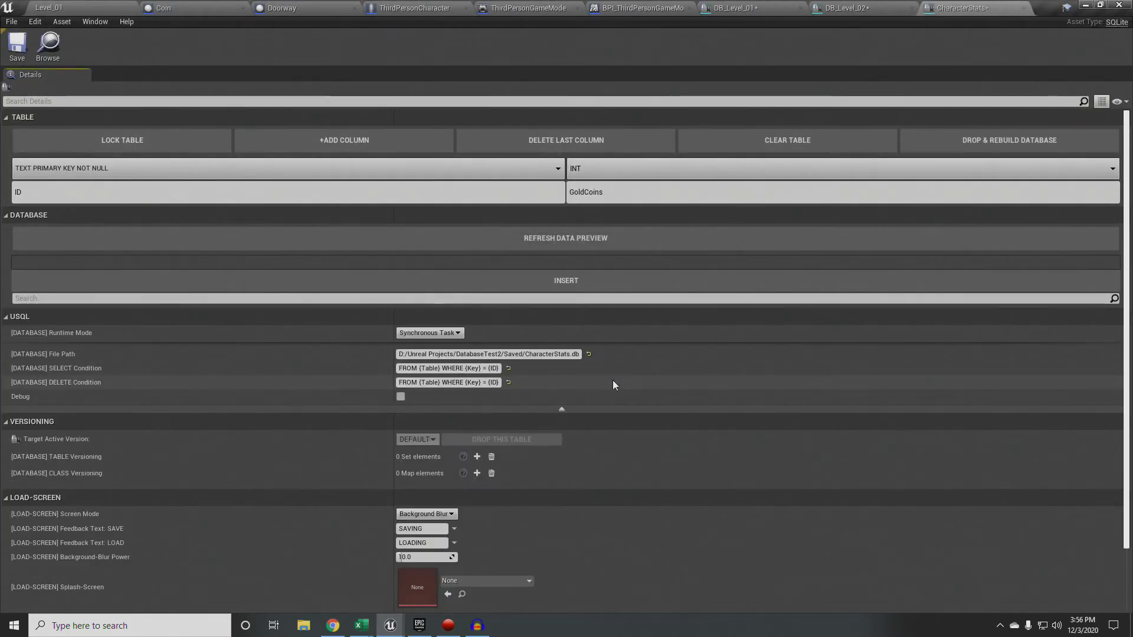
{"action": "left_click", "coordinate": [592, 248]}
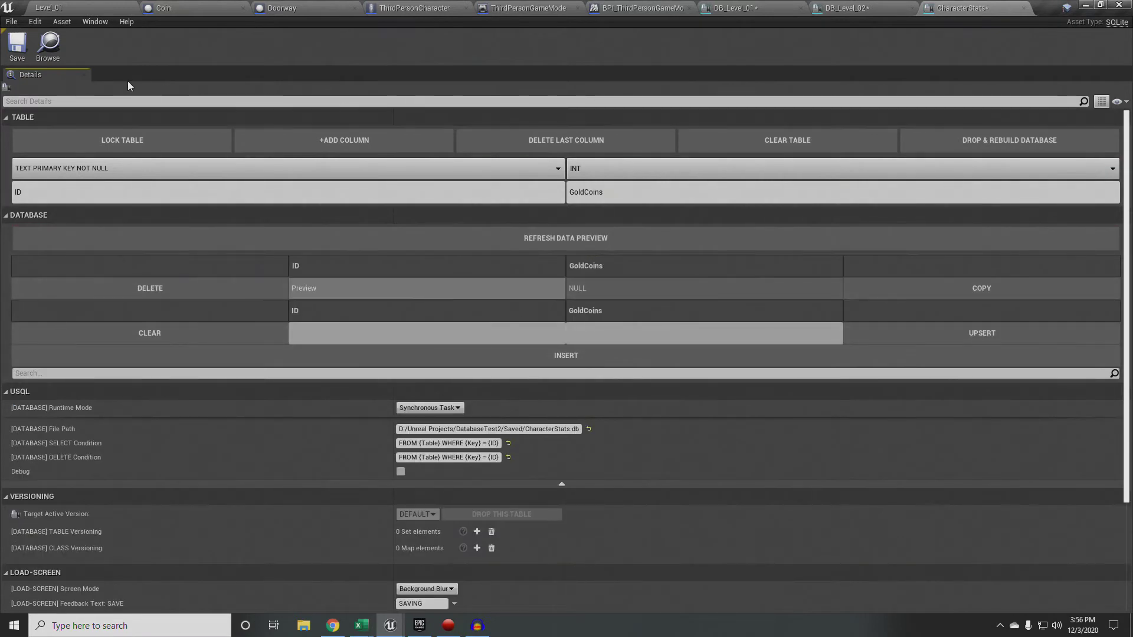
Step: Drop and rebuild the DB_Level_01 database again
{"action": "left_click", "coordinate": [59, 8]}
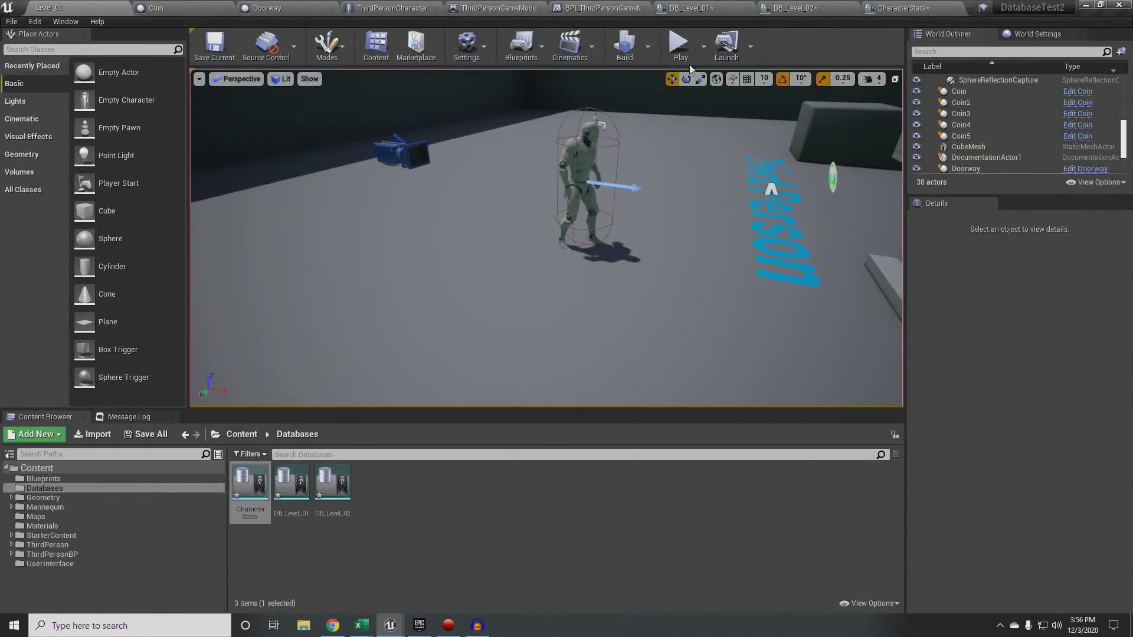
{"action": "left_click", "coordinate": [713, 9]}
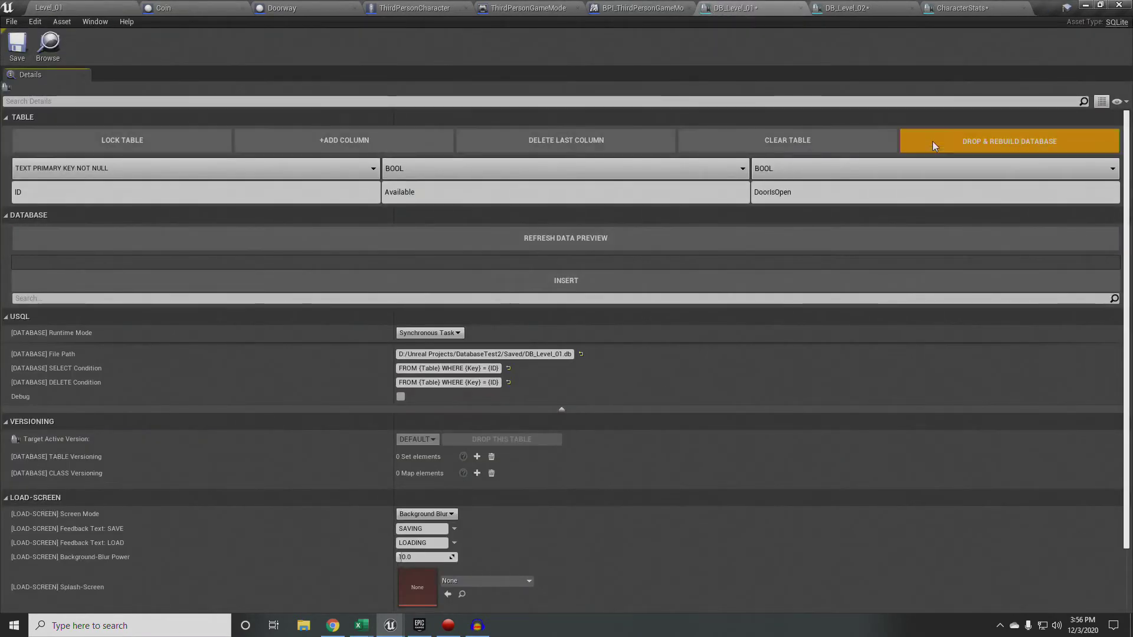
{"action": "left_click", "coordinate": [1006, 141]}
{"action": "left_click", "coordinate": [597, 368]}
Step: Play Level_01, collect all five coins again and refresh the CharacterStats data preview to check for a saved record
{"action": "left_click", "coordinate": [59, 7]}
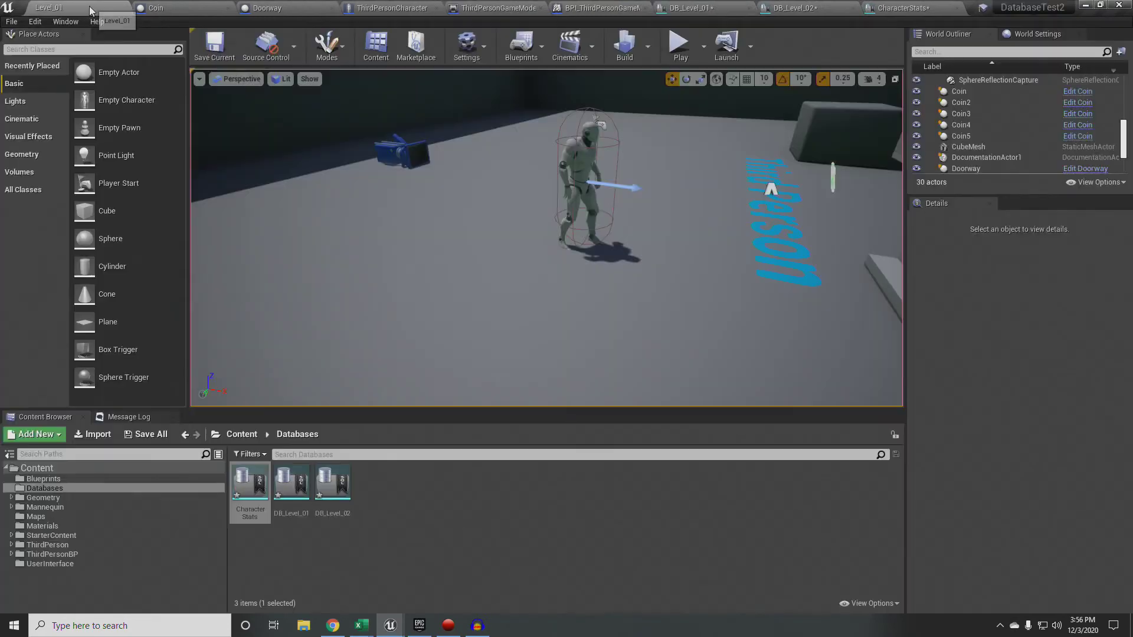
{"action": "left_click", "coordinate": [678, 47]}
{"action": "key", "text": "w"}
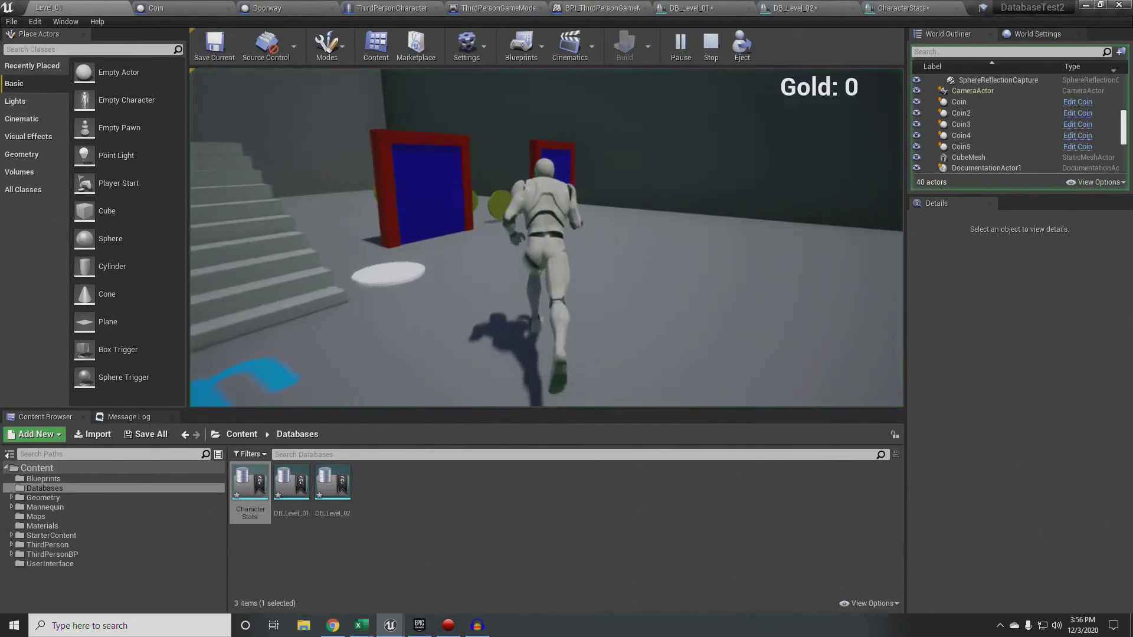
{"action": "key", "text": "w"}
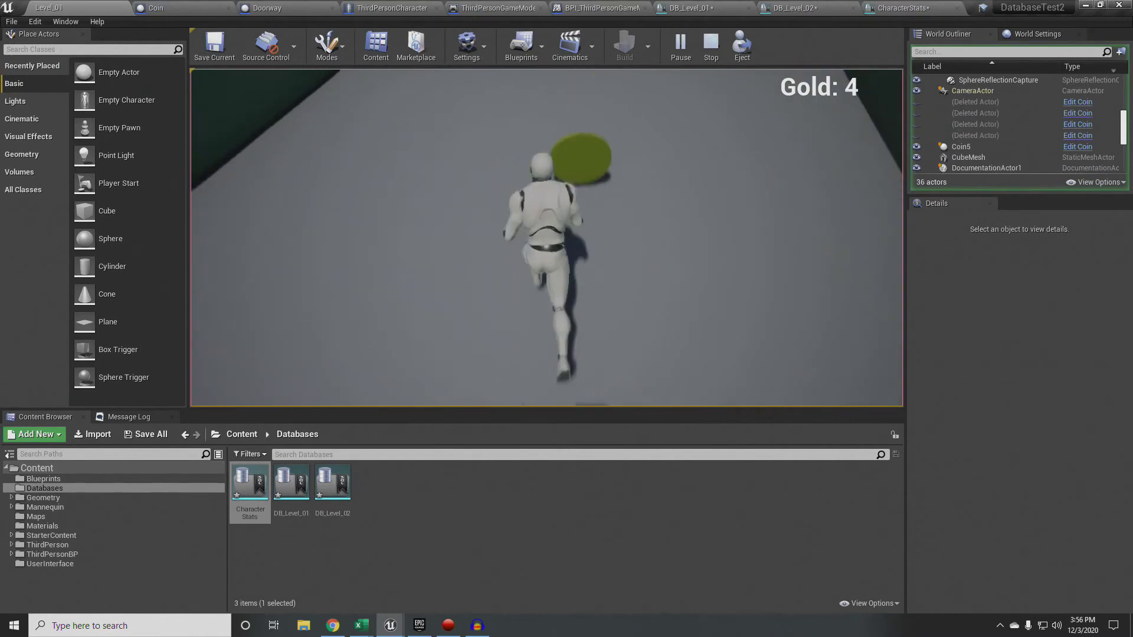
{"action": "key", "text": "w"}
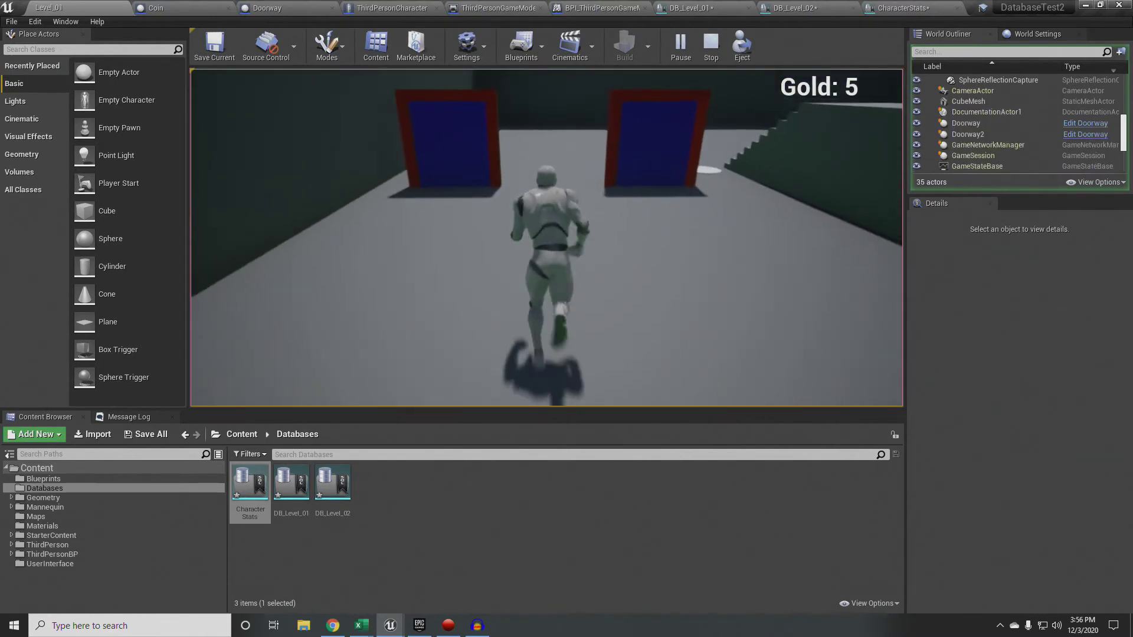
{"action": "key", "text": "w"}
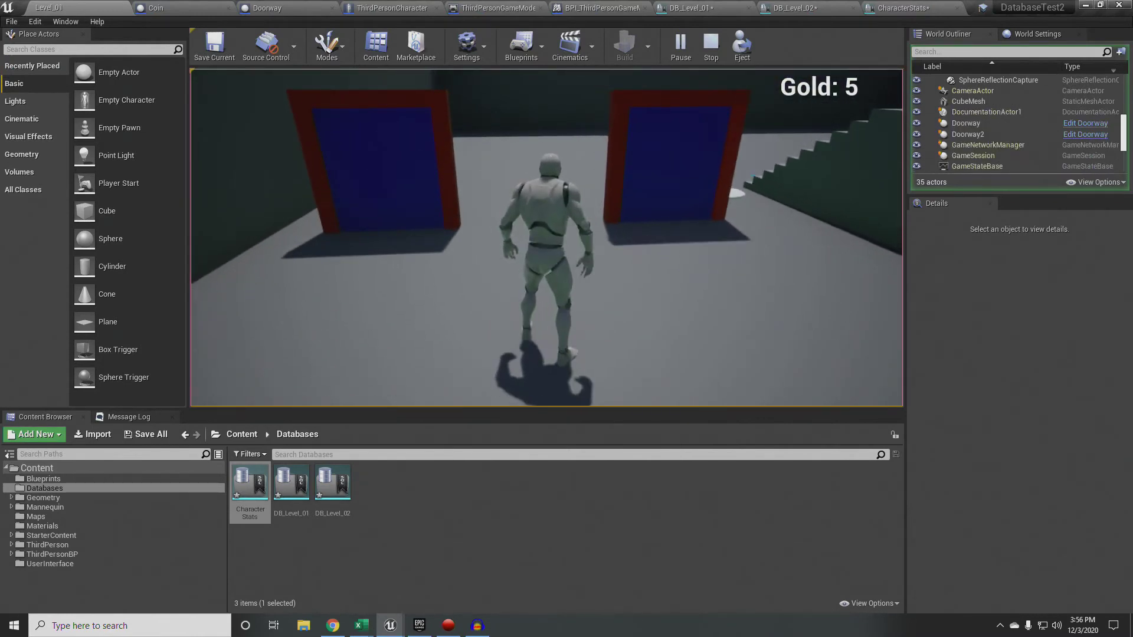
{"action": "left_click", "coordinate": [896, 9]}
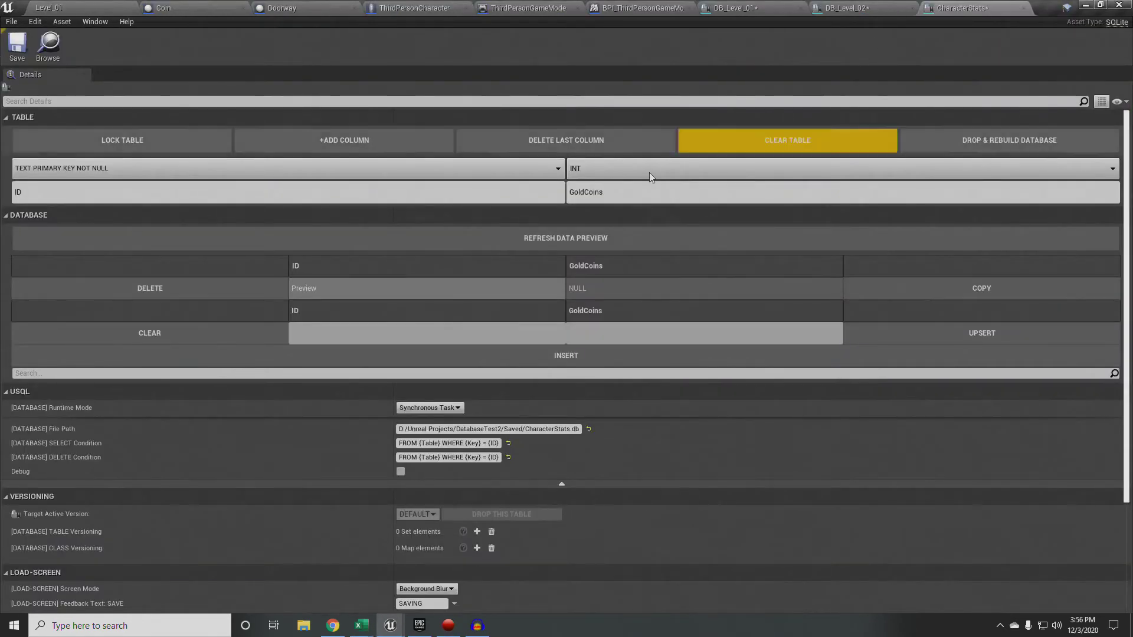
{"action": "left_click", "coordinate": [545, 238]}
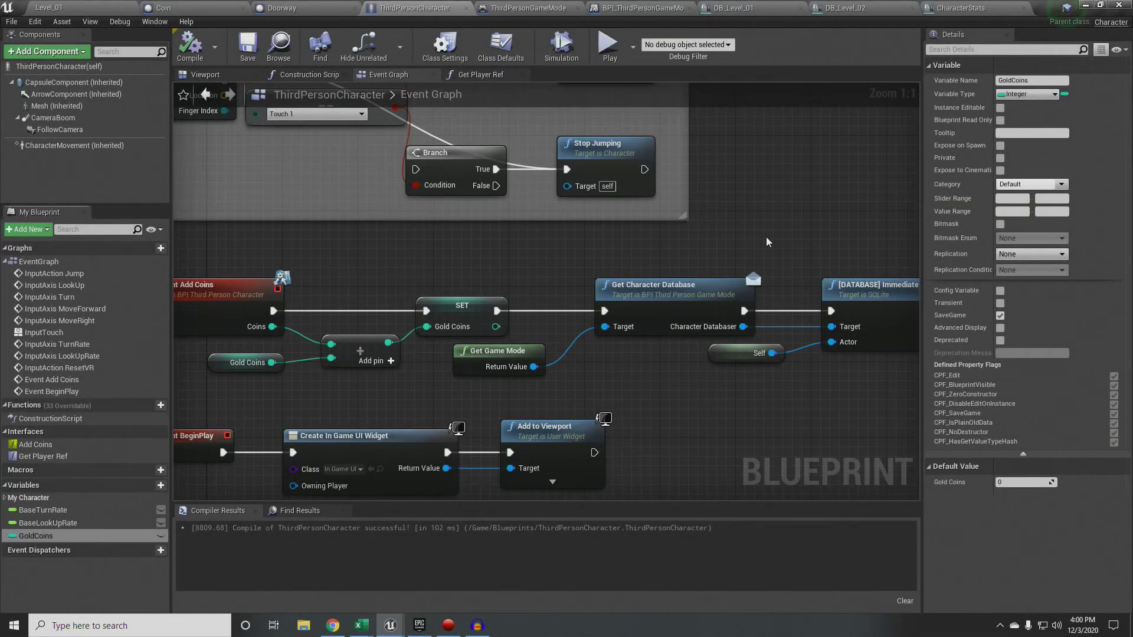
Step: Implement the SQLiteData interface on the ThirdPersonCharacter blueprint through its class settings and compile it
{"action": "right_click_drag", "start_coordinate": [356, 289], "coordinate": [514, 210]}
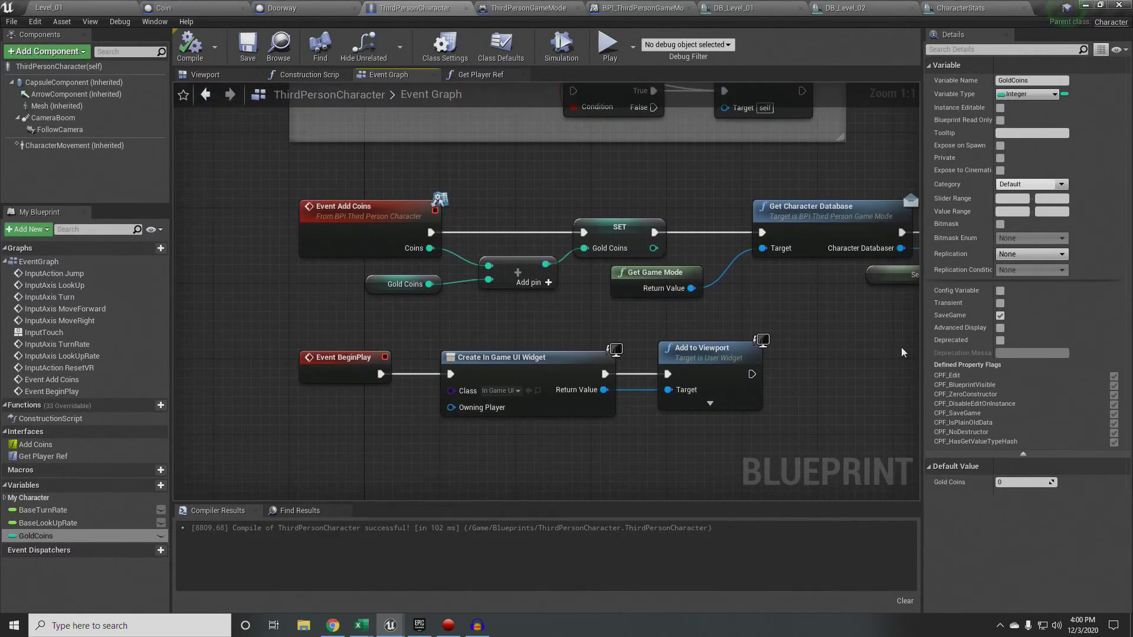
{"action": "right_click_drag", "start_coordinate": [907, 336], "coordinate": [631, 343]}
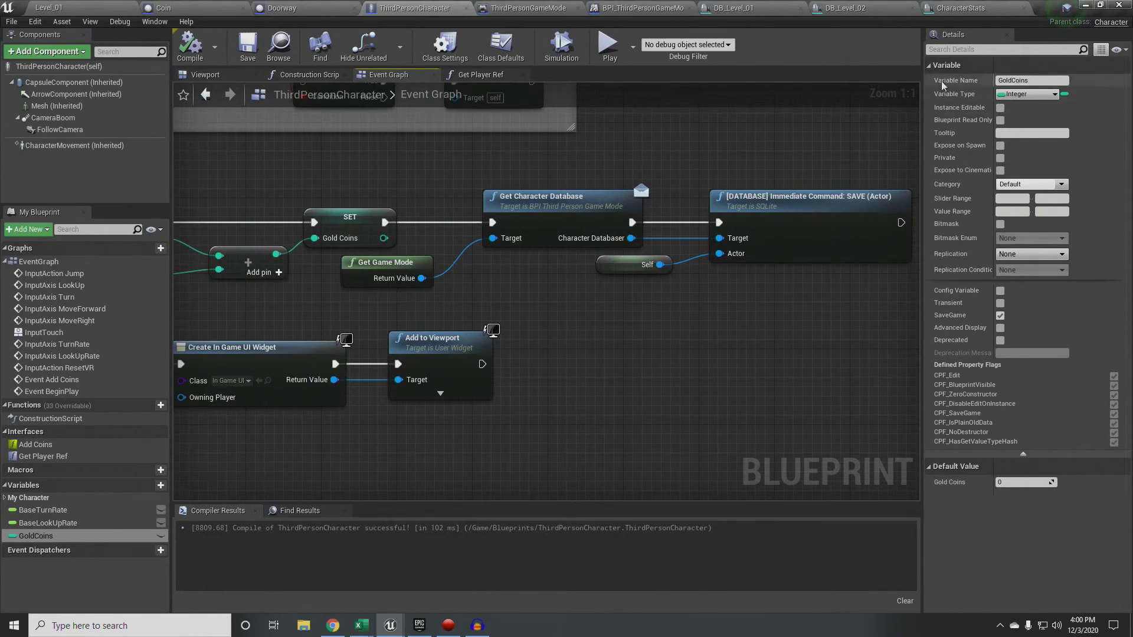
{"action": "left_click", "coordinate": [444, 46]}
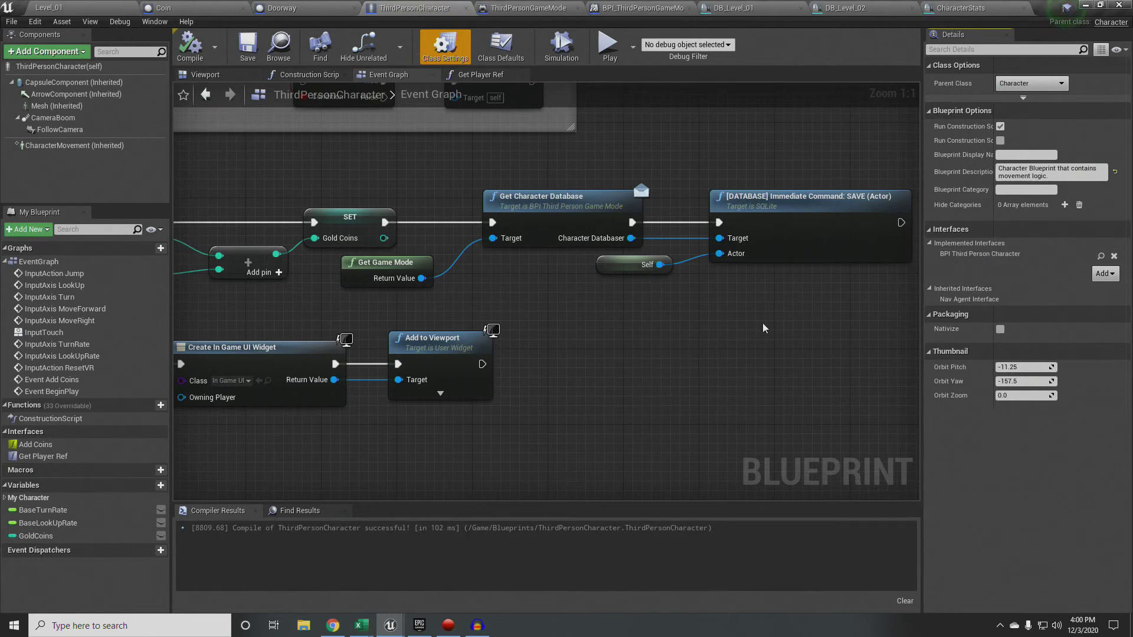
{"action": "right_click_drag", "start_coordinate": [654, 335], "coordinate": [693, 354]}
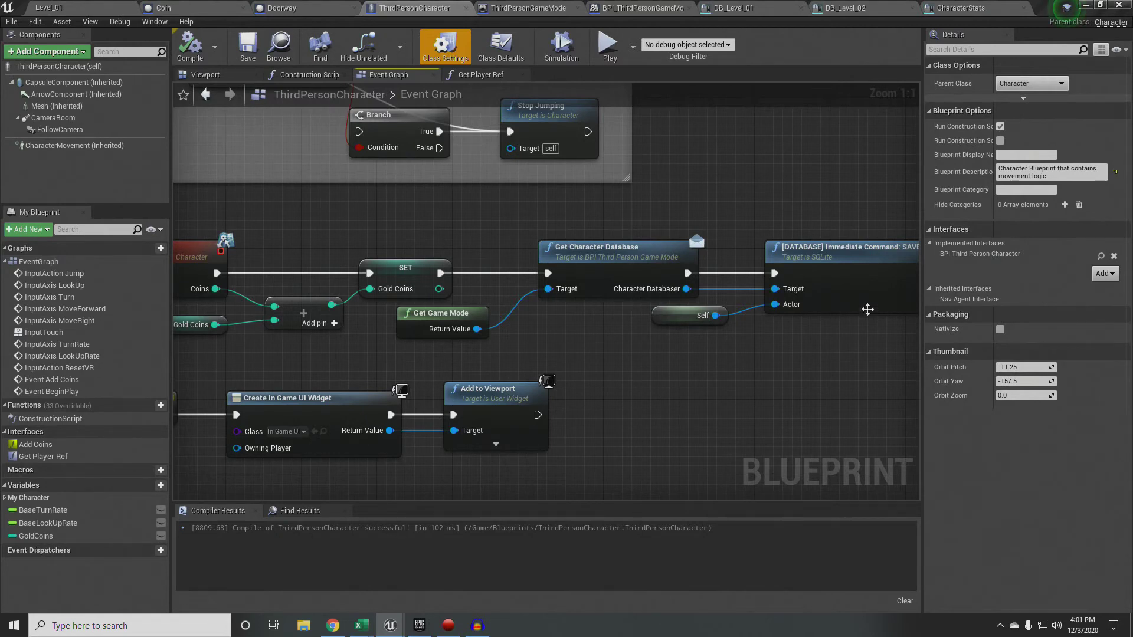
{"action": "left_click", "coordinate": [1104, 273]}
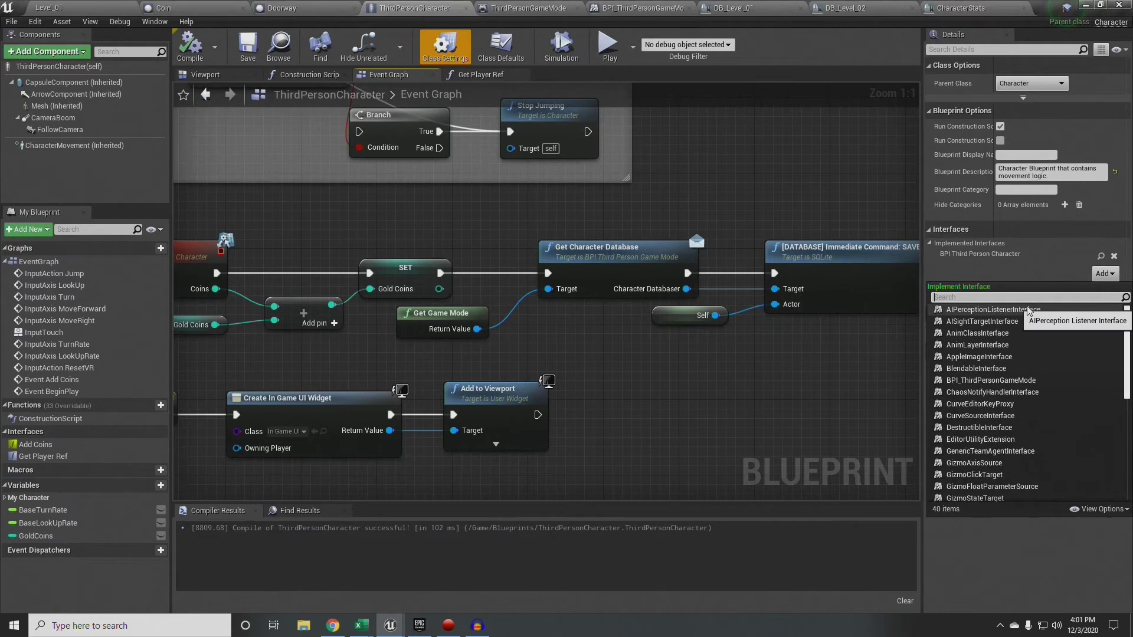
{"action": "type", "text": "sql"}
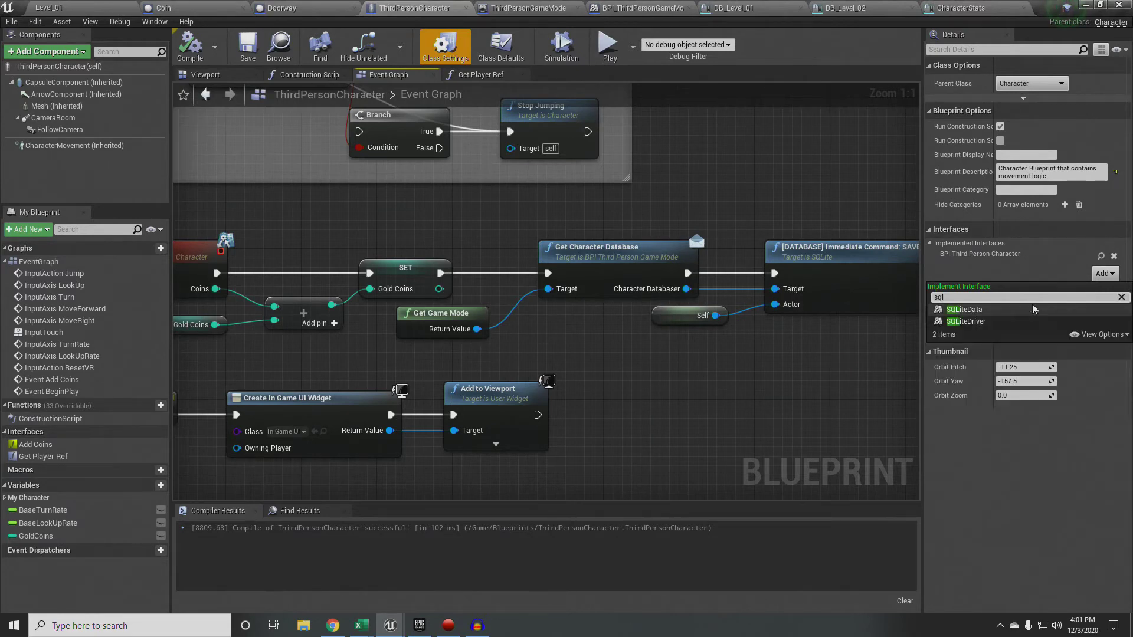
{"action": "left_click", "coordinate": [973, 311]}
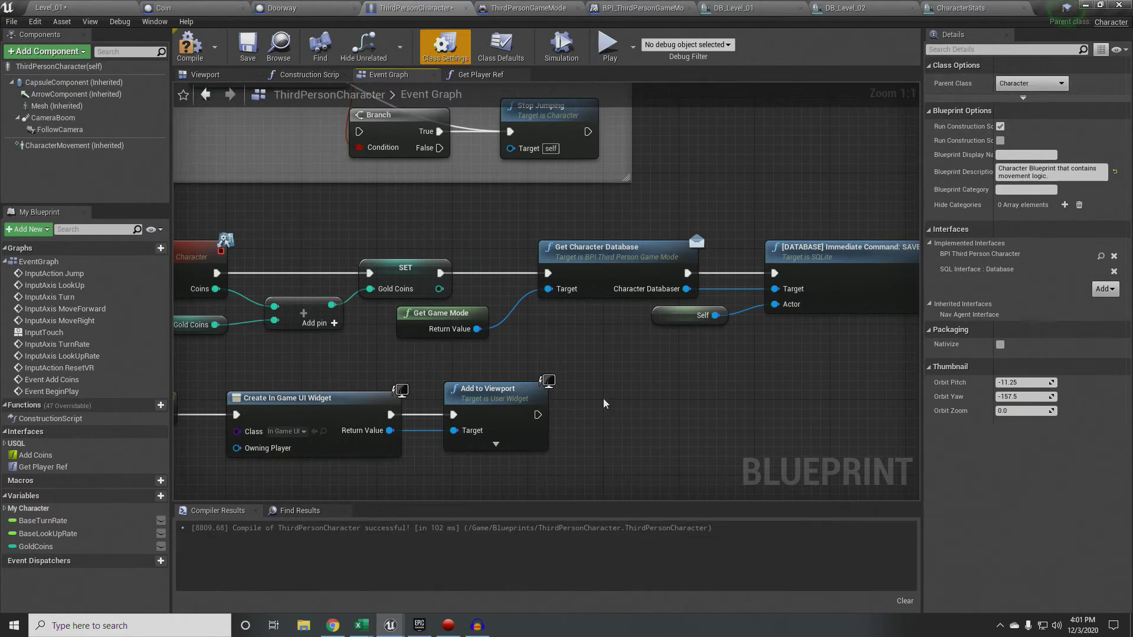
{"action": "right_click_drag", "start_coordinate": [605, 413], "coordinate": [825, 262]}
{"action": "left_click", "coordinate": [190, 46]}
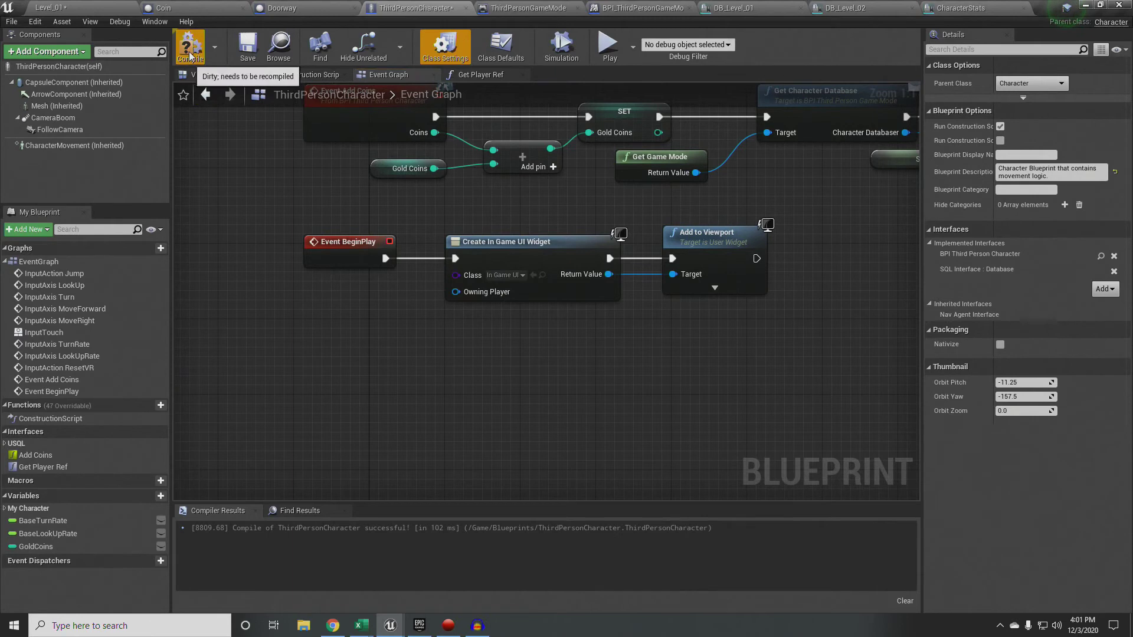
Step: Paste the database Prepare To Save, Prepare To Load and Load Data Progress event nodes into the Event Graph, below Event BeginPlay
{"action": "right_click_drag", "start_coordinate": [248, 421], "coordinate": [224, 331]}
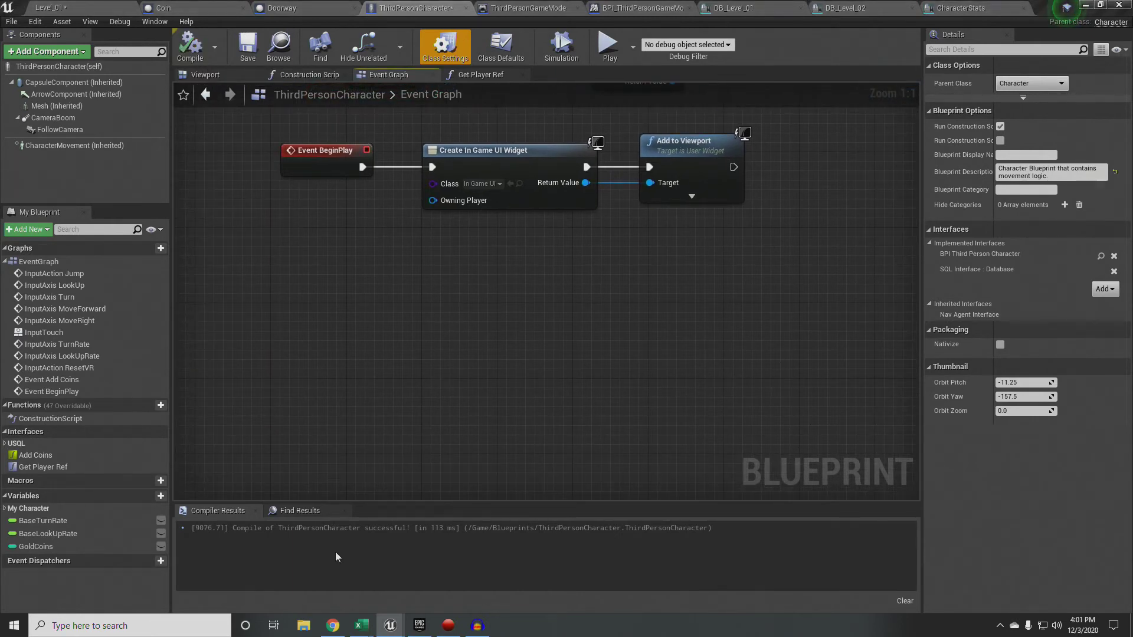
{"action": "right_click", "coordinate": [306, 308]}
{"action": "left_click", "coordinate": [299, 305]}
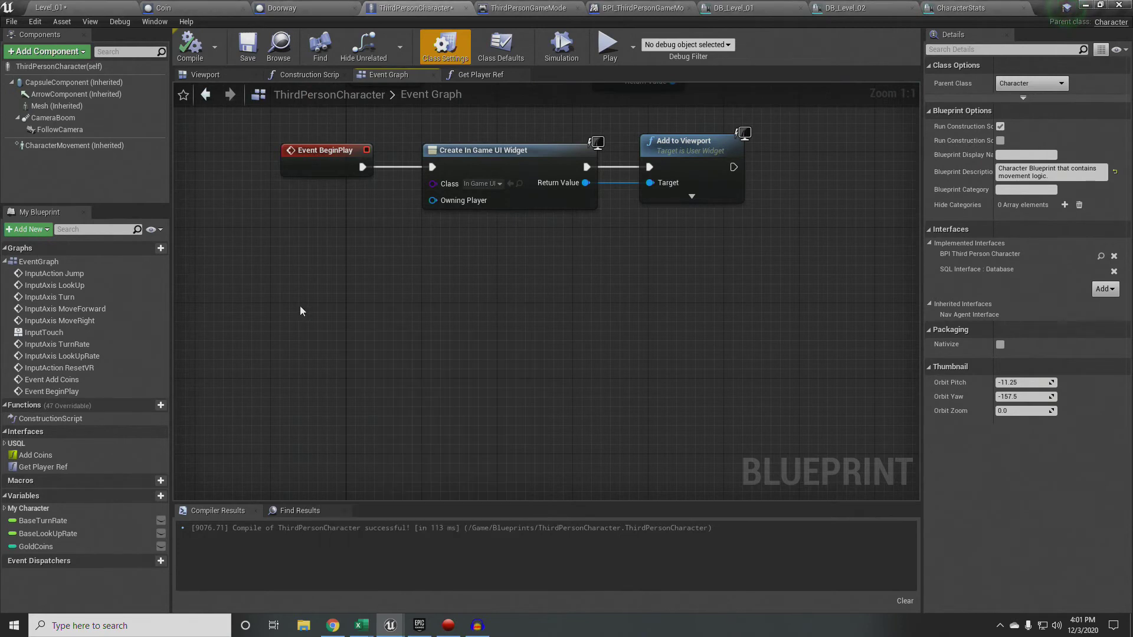
{"action": "key", "text": "ctrl+v"}
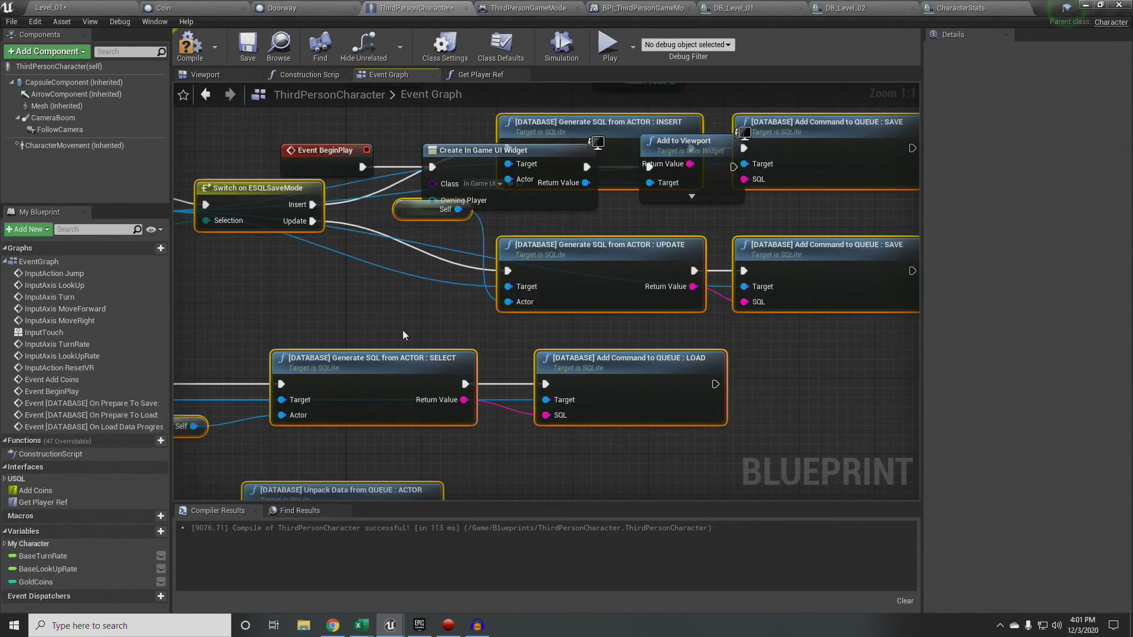
{"action": "scroll", "coordinate": [491, 430], "scroll_direction": "down", "scroll_amount": 7}
{"action": "left_click_drag", "start_coordinate": [392, 377], "coordinate": [451, 445]}
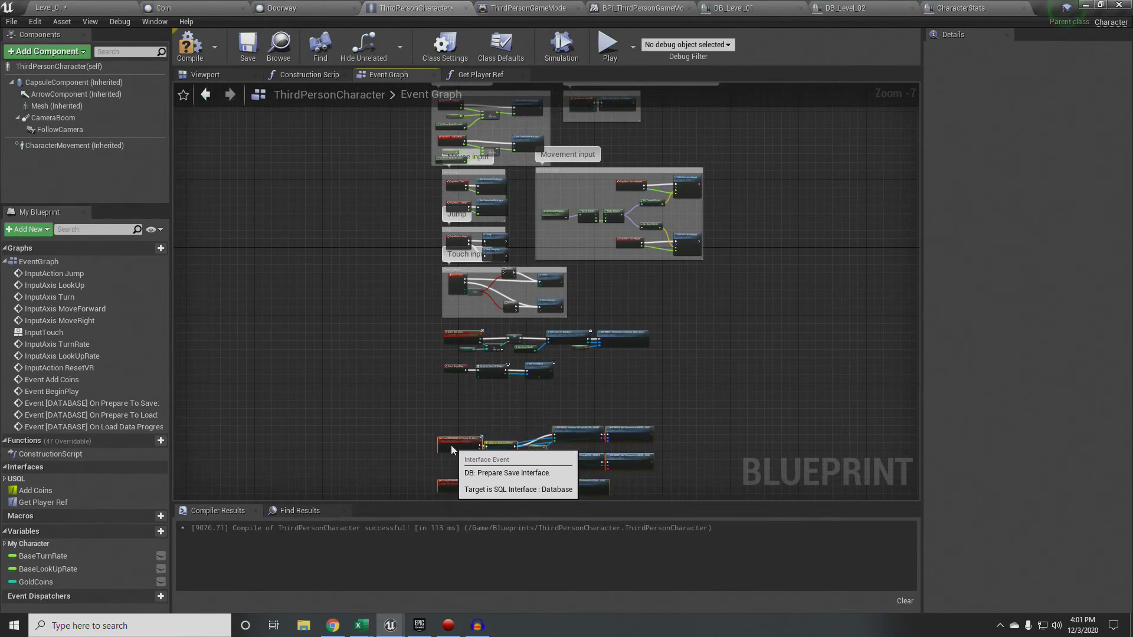
Step: Review the pasted database event nodes in the Event Graph, and compile and save the ThirdPersonCharacter blueprint
{"action": "right_click_drag", "start_coordinate": [642, 484], "coordinate": [600, 263]}
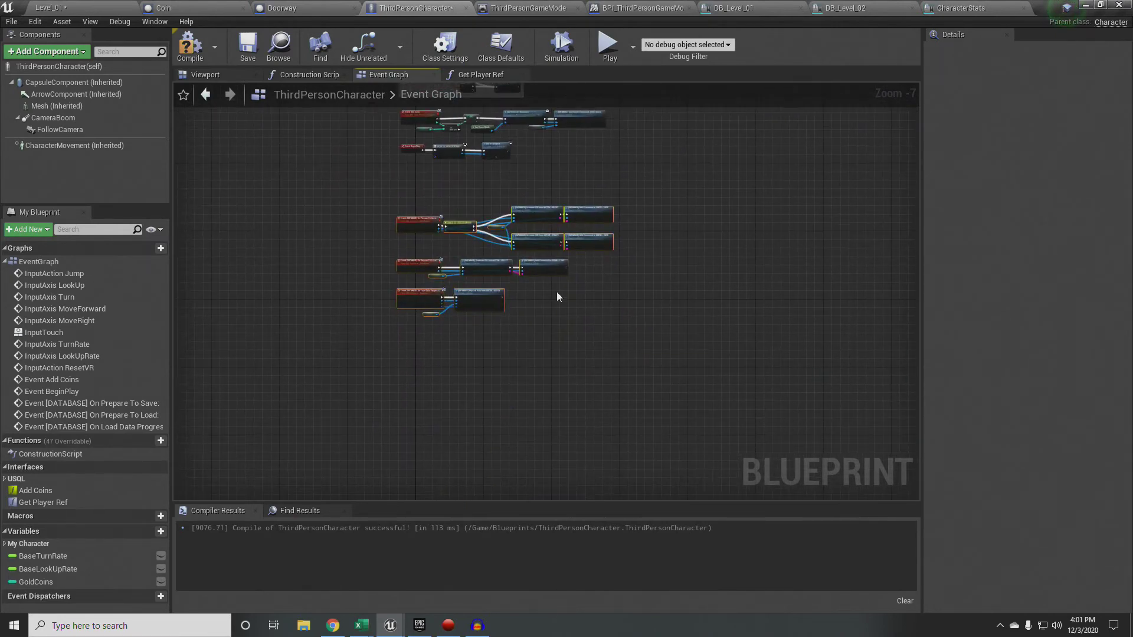
{"action": "scroll", "coordinate": [557, 292], "scroll_direction": "up", "scroll_amount": 5}
{"action": "right_click_drag", "start_coordinate": [540, 301], "coordinate": [694, 407]}
{"action": "scroll", "coordinate": [724, 430], "scroll_direction": "down", "scroll_amount": 2}
{"action": "scroll", "coordinate": [724, 368], "scroll_direction": "up", "scroll_amount": 1}
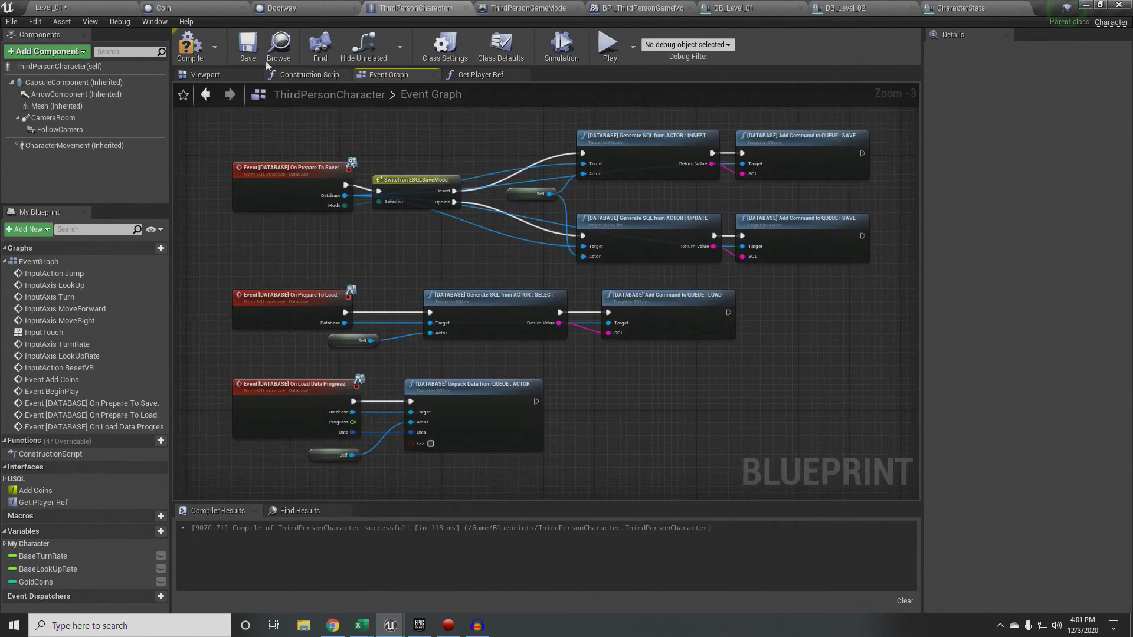
{"action": "left_click", "coordinate": [187, 50]}
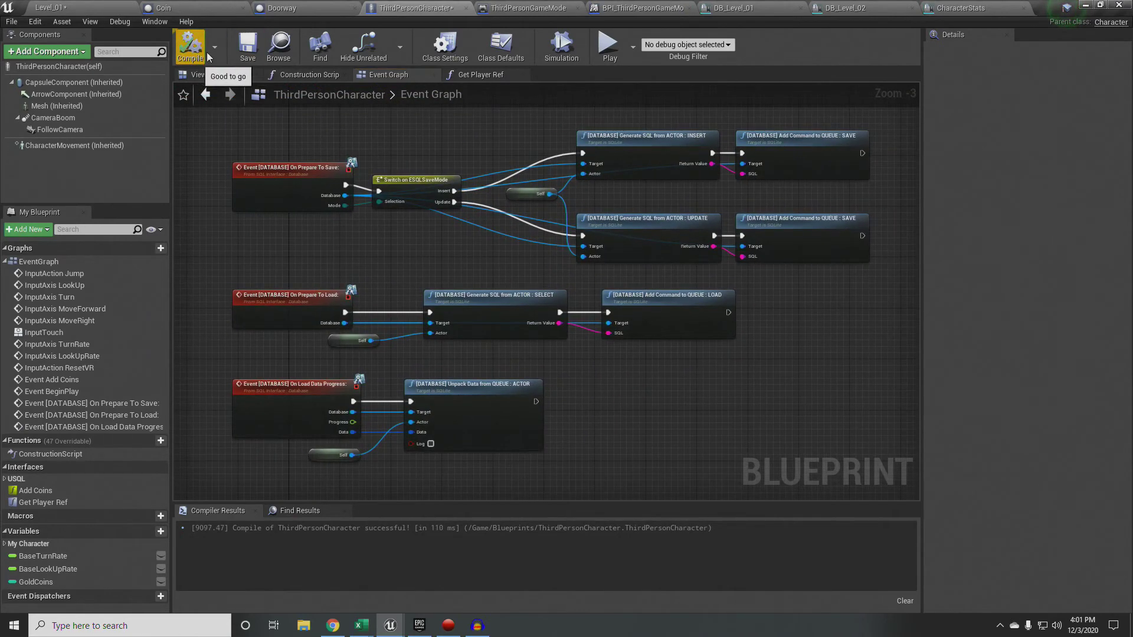
{"action": "left_click", "coordinate": [245, 48]}
{"action": "right_click_drag", "start_coordinate": [522, 129], "coordinate": [559, 480]}
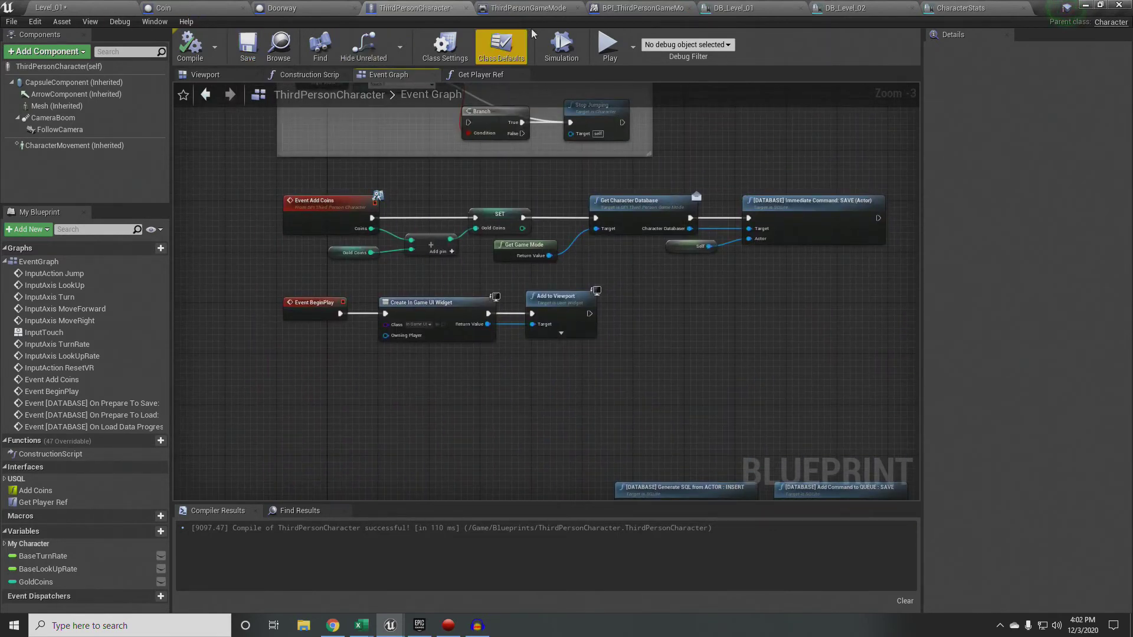
Step: Drop and rebuild the DB_Level_01, DB_Level_02 and CharacterStats databases
{"action": "left_click", "coordinate": [733, 8]}
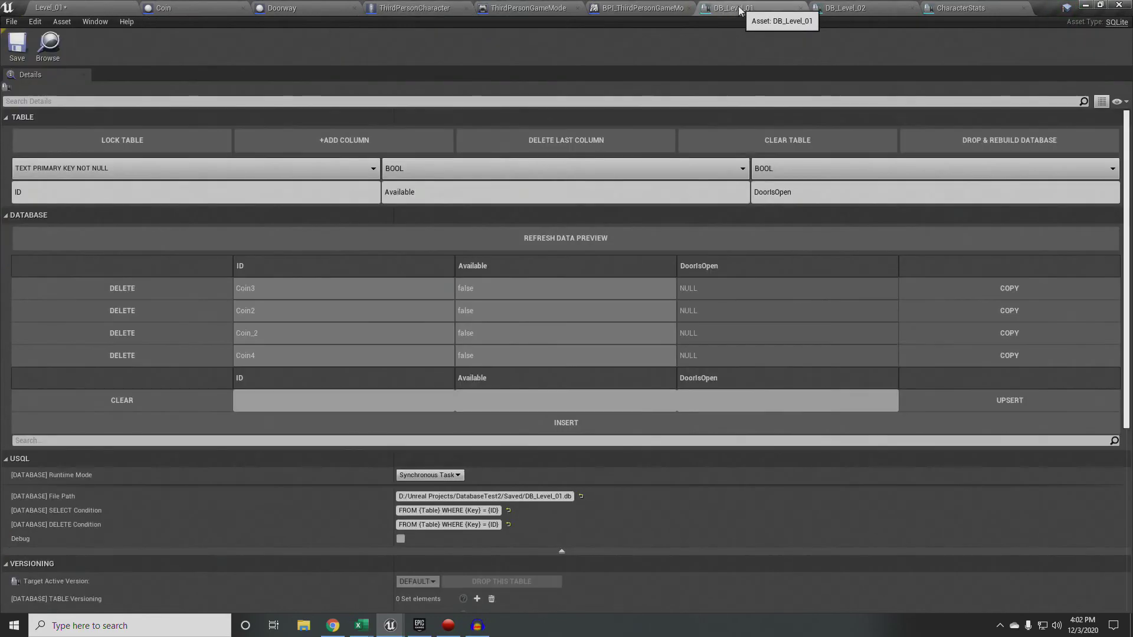
{"action": "left_click", "coordinate": [961, 140]}
{"action": "left_click", "coordinate": [607, 371]}
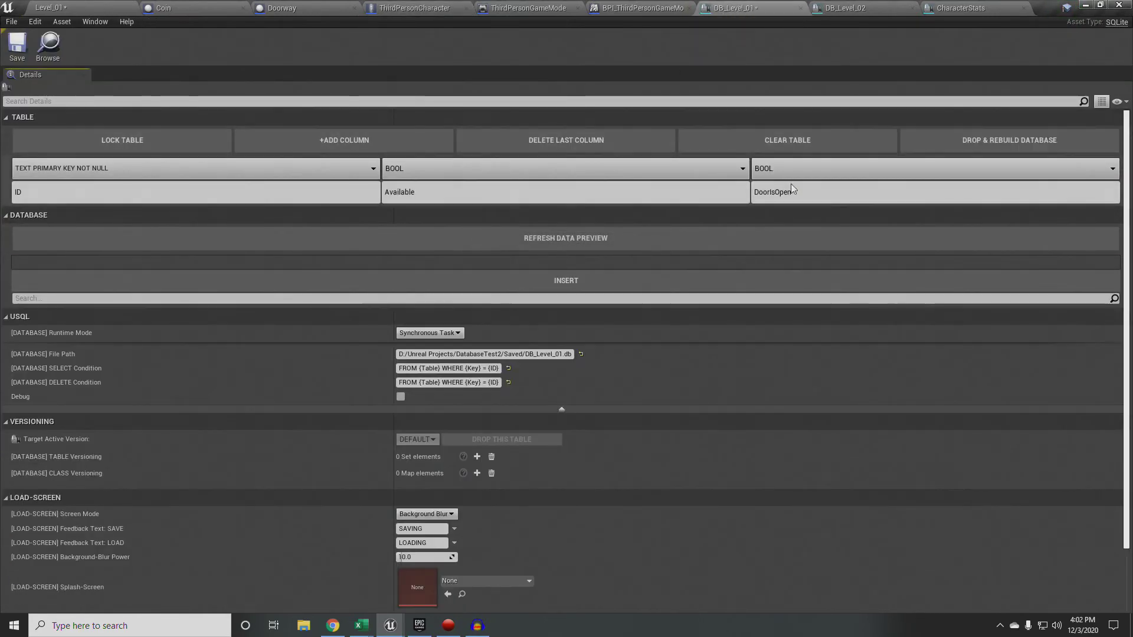
{"action": "left_click", "coordinate": [847, 8]}
{"action": "left_click", "coordinate": [961, 143]}
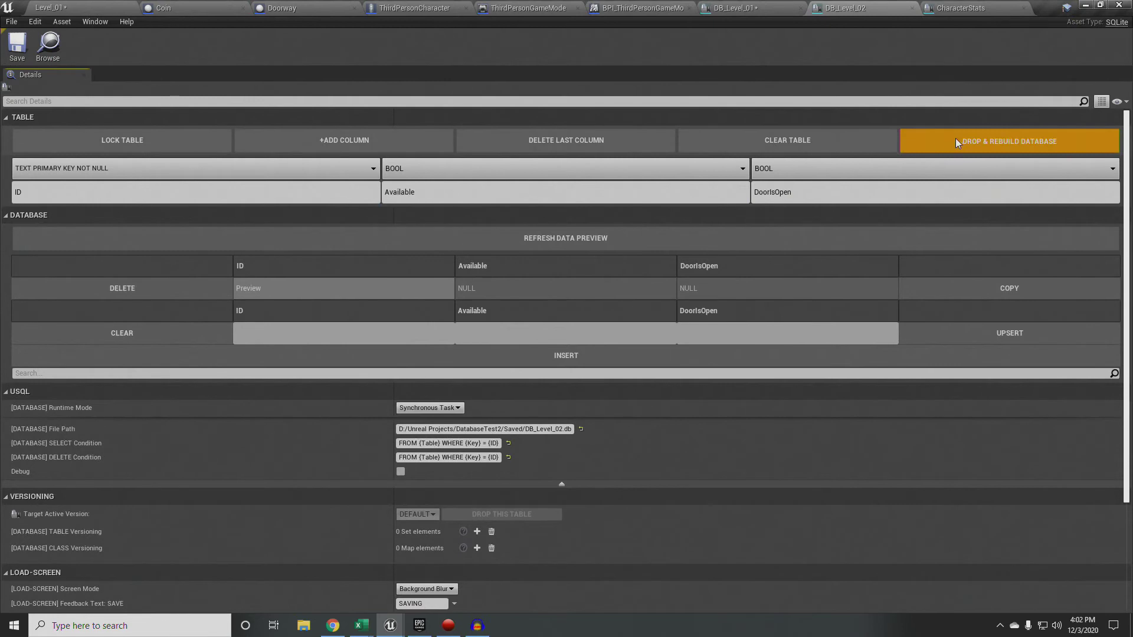
{"action": "left_click", "coordinate": [593, 372]}
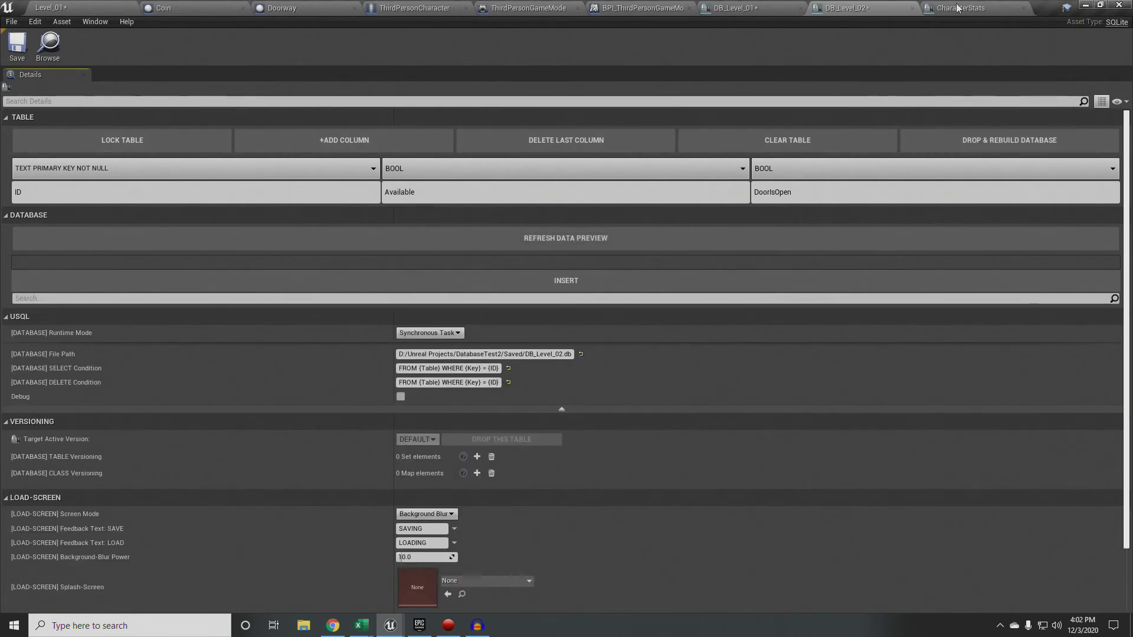
{"action": "left_click", "coordinate": [957, 8]}
{"action": "left_click", "coordinate": [944, 141]}
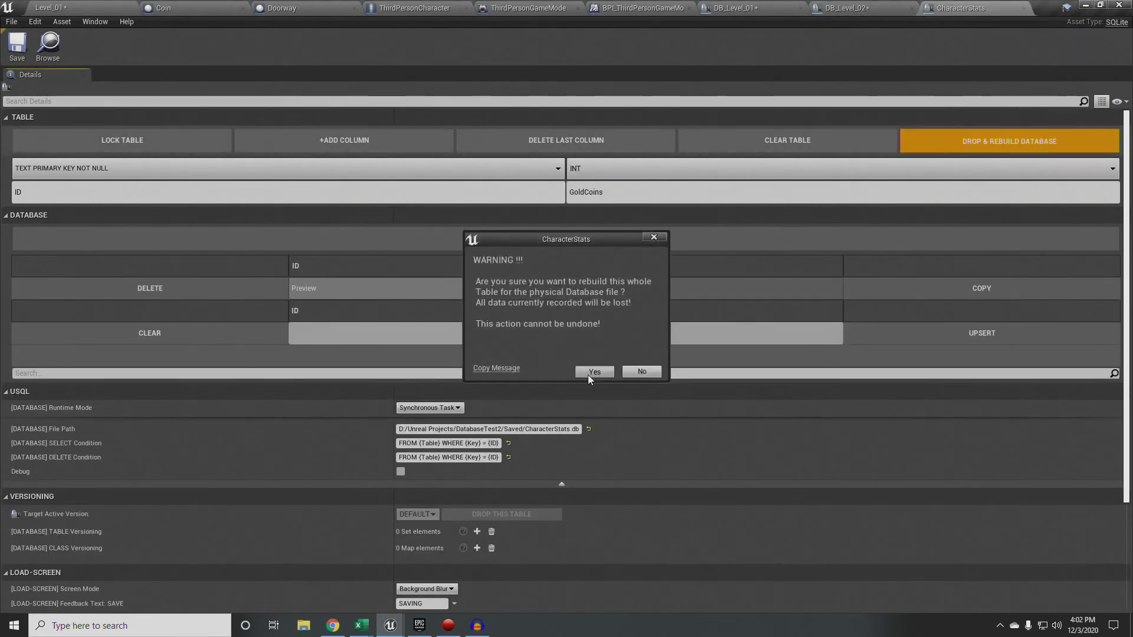
{"action": "left_click", "coordinate": [593, 371]}
Step: Play Level_01, collect all five coins and refresh the CharacterStats data preview to check for the GoldCoins record
{"action": "left_click", "coordinate": [75, 7]}
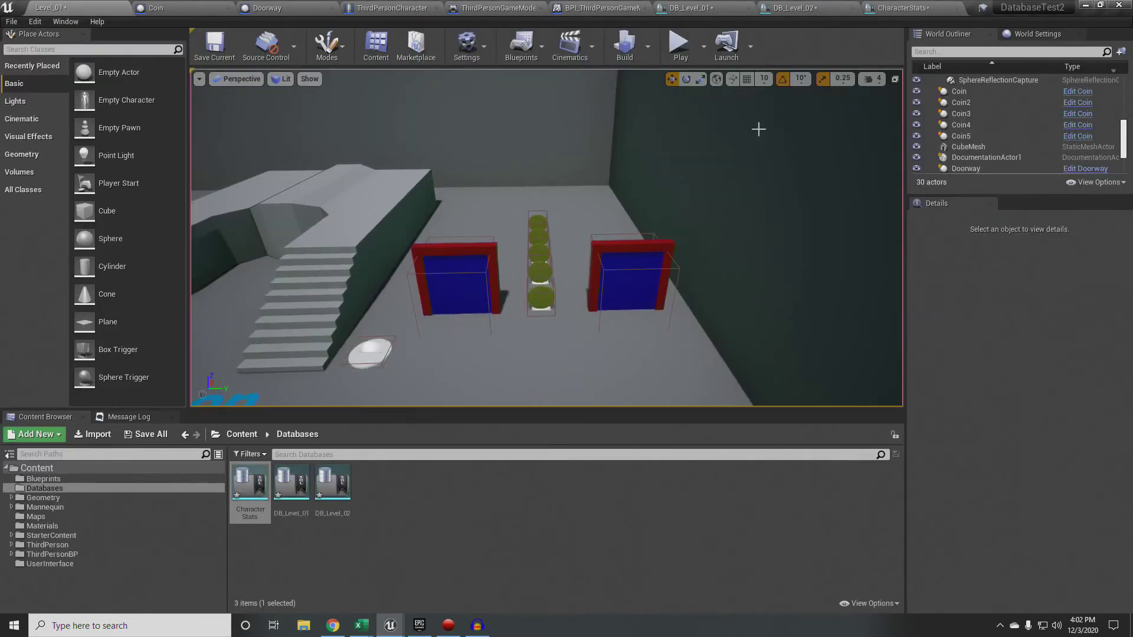
{"action": "left_click", "coordinate": [680, 43]}
{"action": "key", "text": "w"}
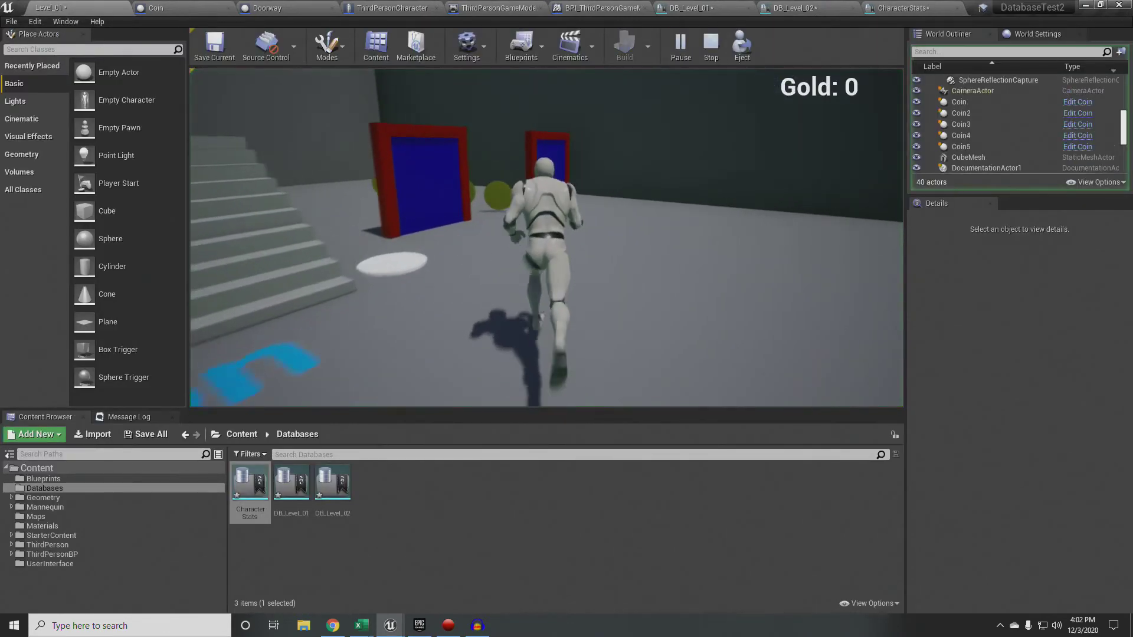
{"action": "key", "text": "w"}
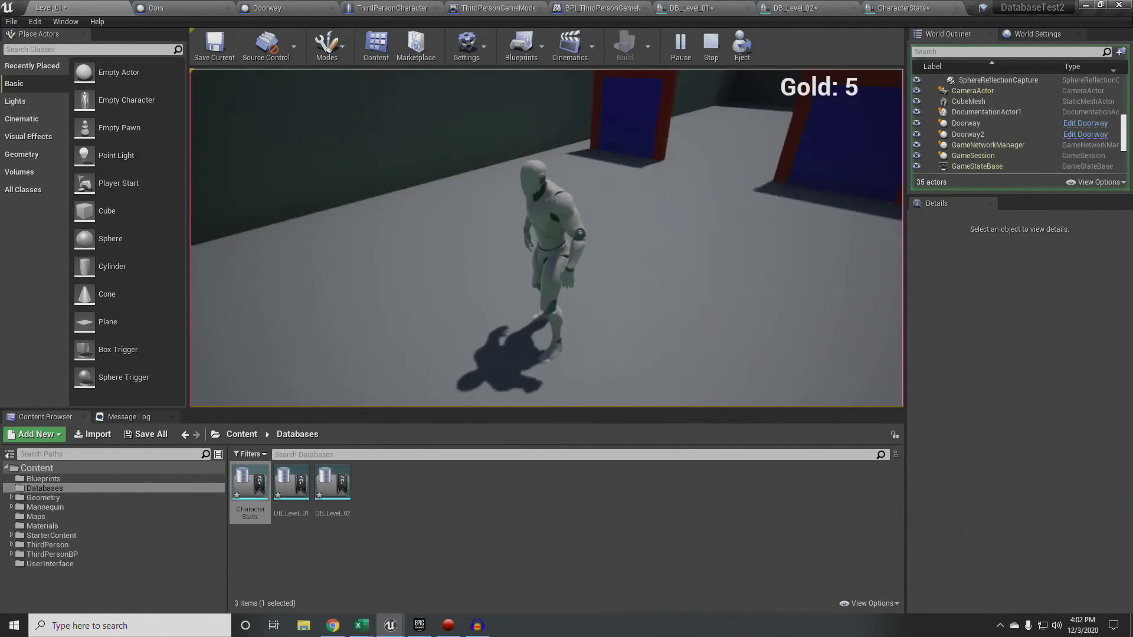
{"action": "key", "text": "w"}
{"action": "key", "text": "w"}
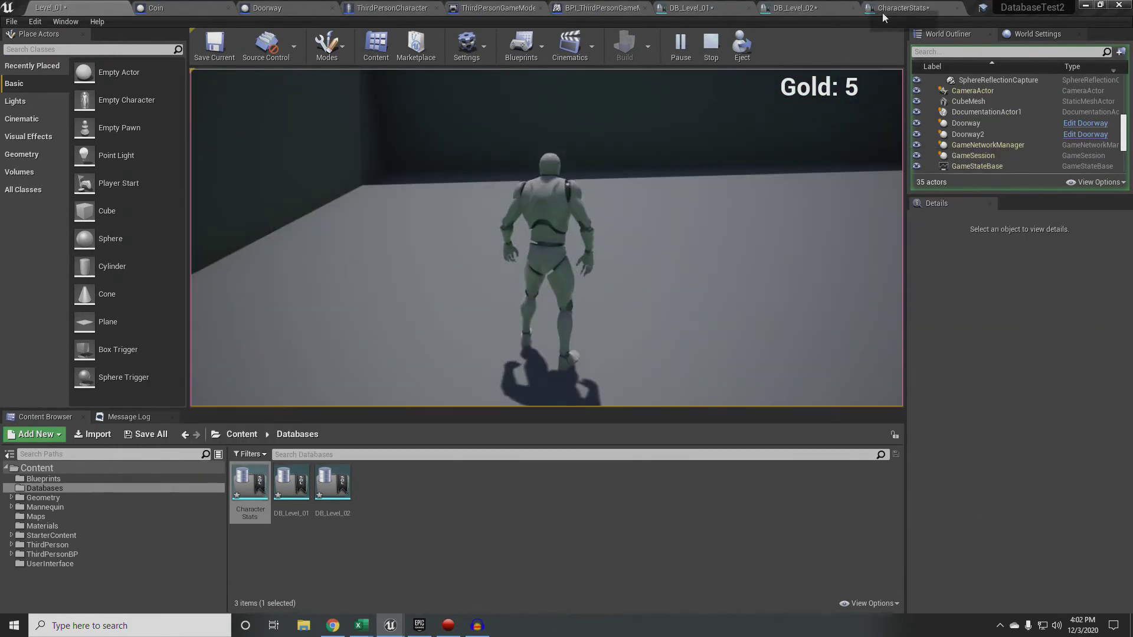
{"action": "left_click", "coordinate": [900, 8]}
{"action": "left_click", "coordinate": [625, 238]}
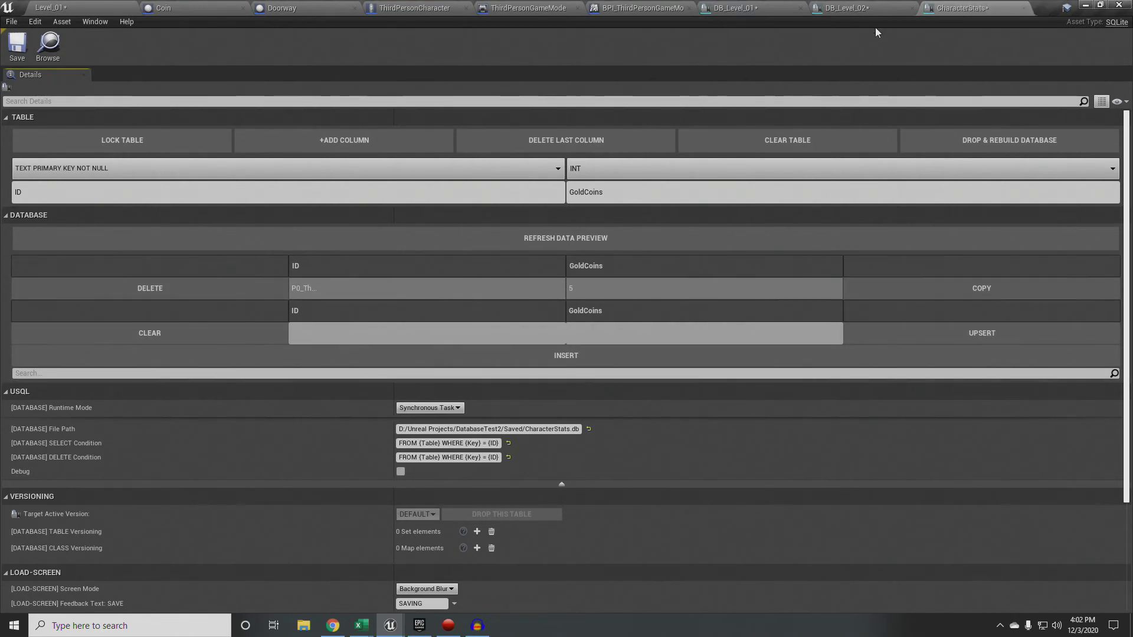
Step: Stop the running session and play Level_01 again to check whether the saved gold loads
{"action": "left_click", "coordinate": [76, 7]}
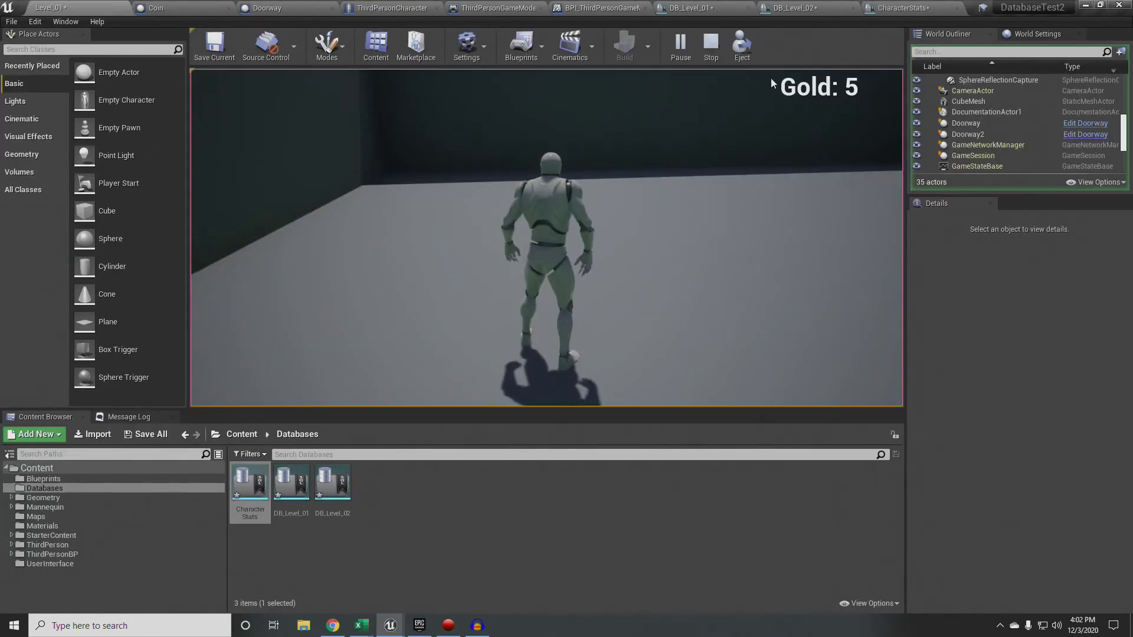
{"action": "left_click", "coordinate": [722, 51]}
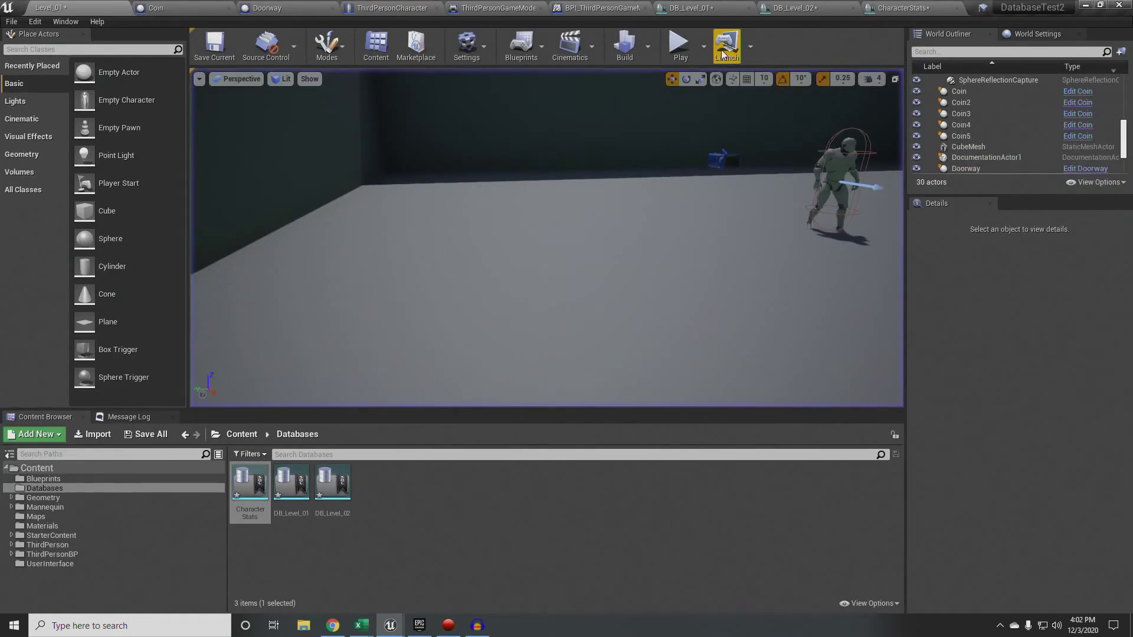
{"action": "left_click", "coordinate": [679, 56]}
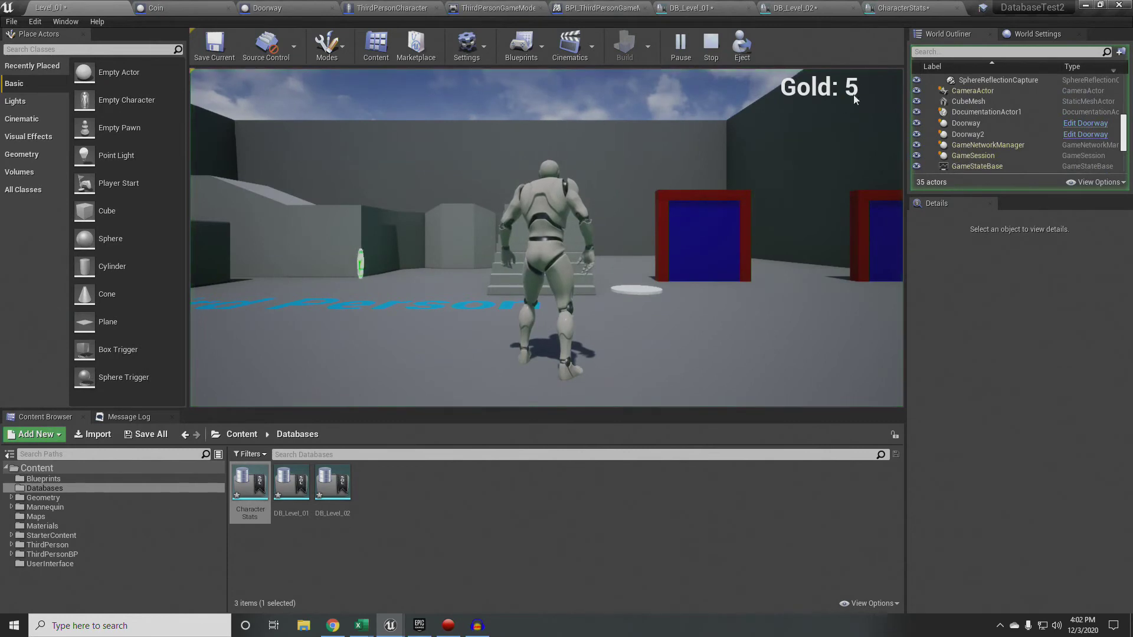
Step: Travel to the second level, collect its five coins and return to Level_01 to check the gold total
{"action": "left_click", "coordinate": [540, 220]}
{"action": "key", "text": "w"}
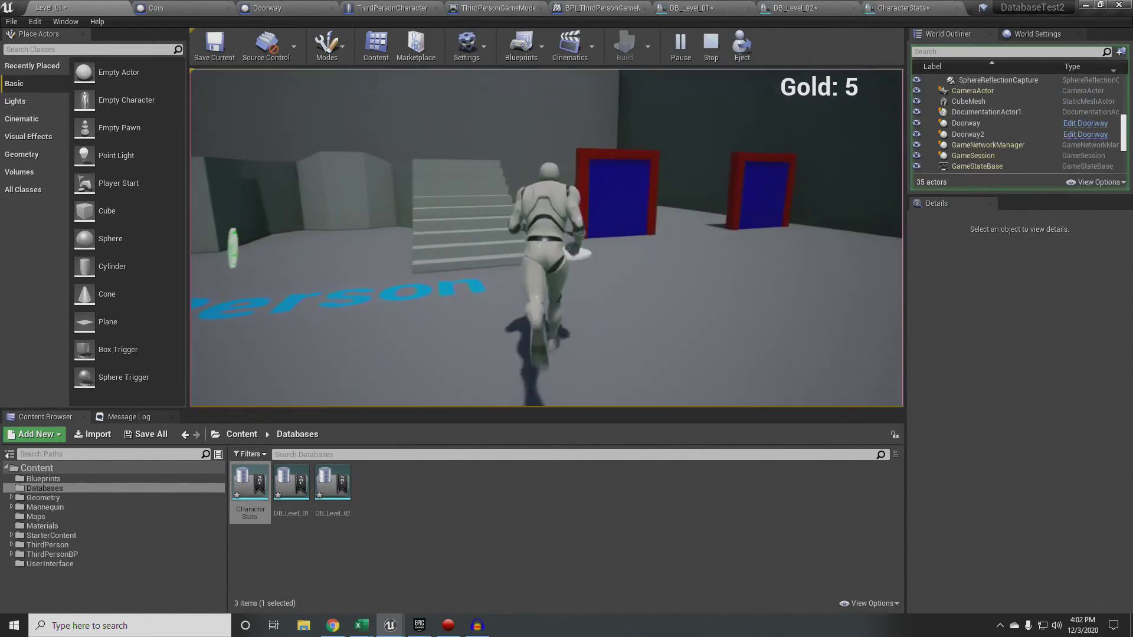
{"action": "key", "text": "w"}
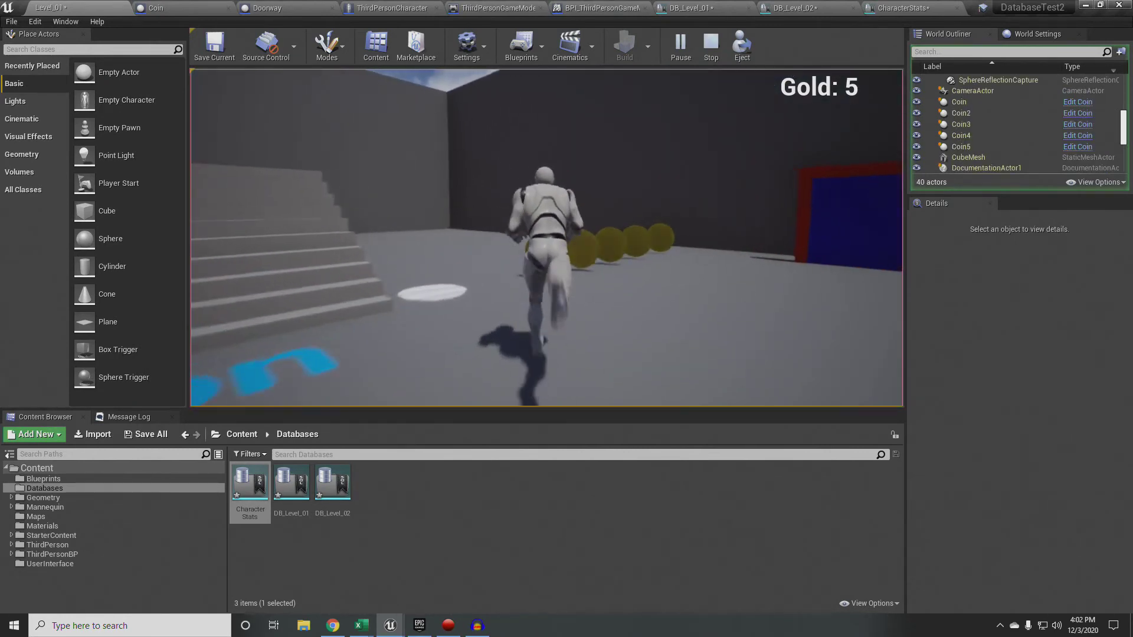
{"action": "key", "text": "w"}
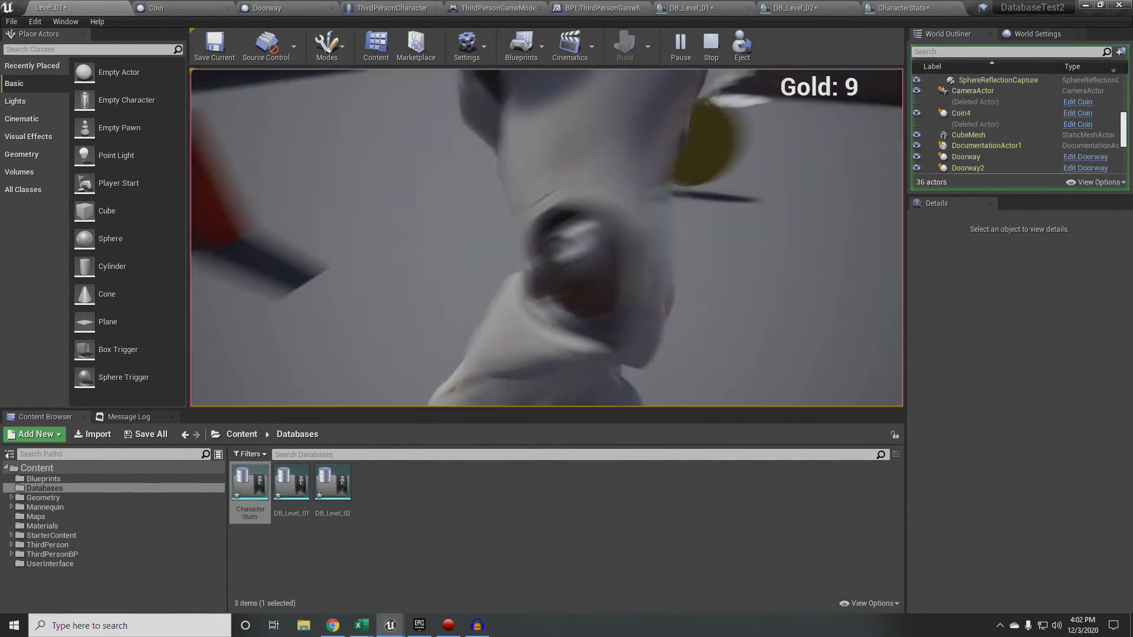
{"action": "key", "text": "w"}
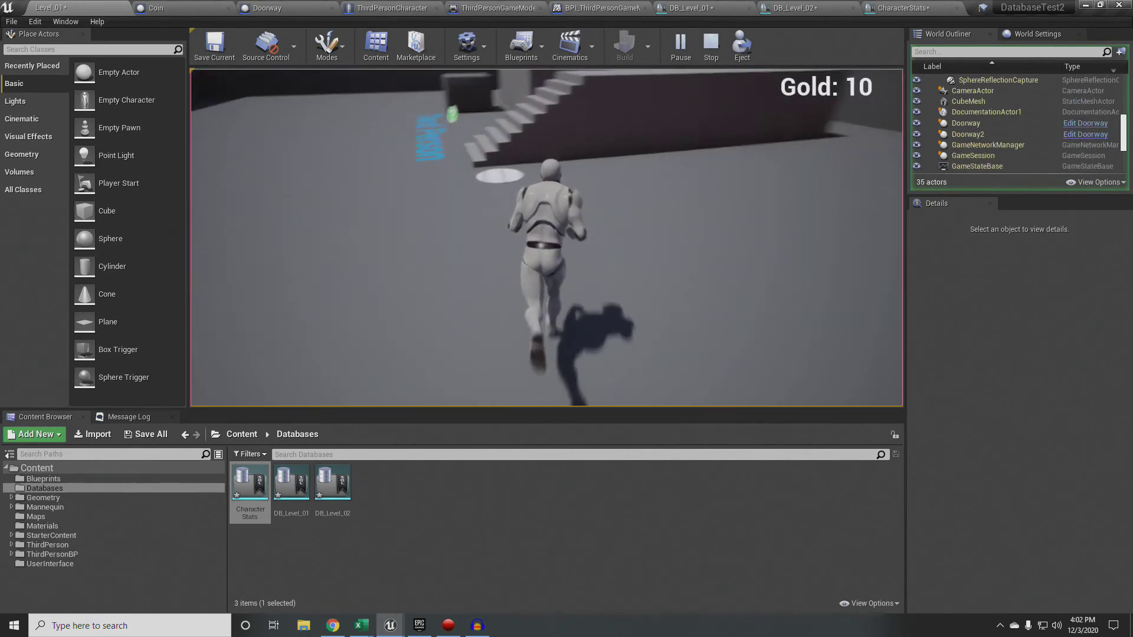
{"action": "key", "text": "w"}
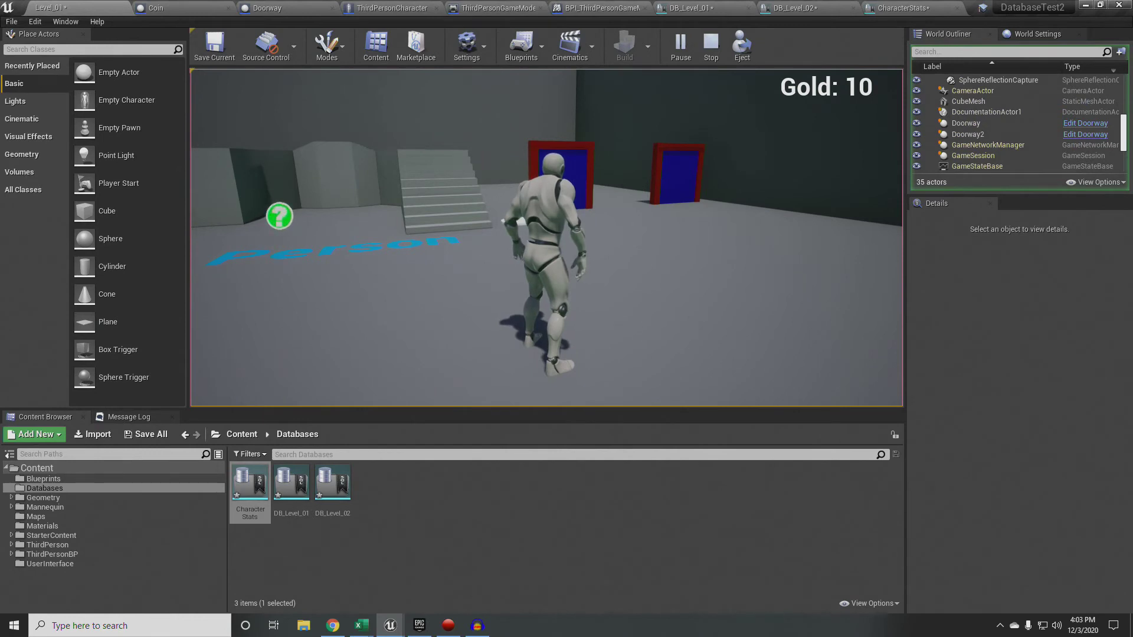
{"action": "key", "text": "w"}
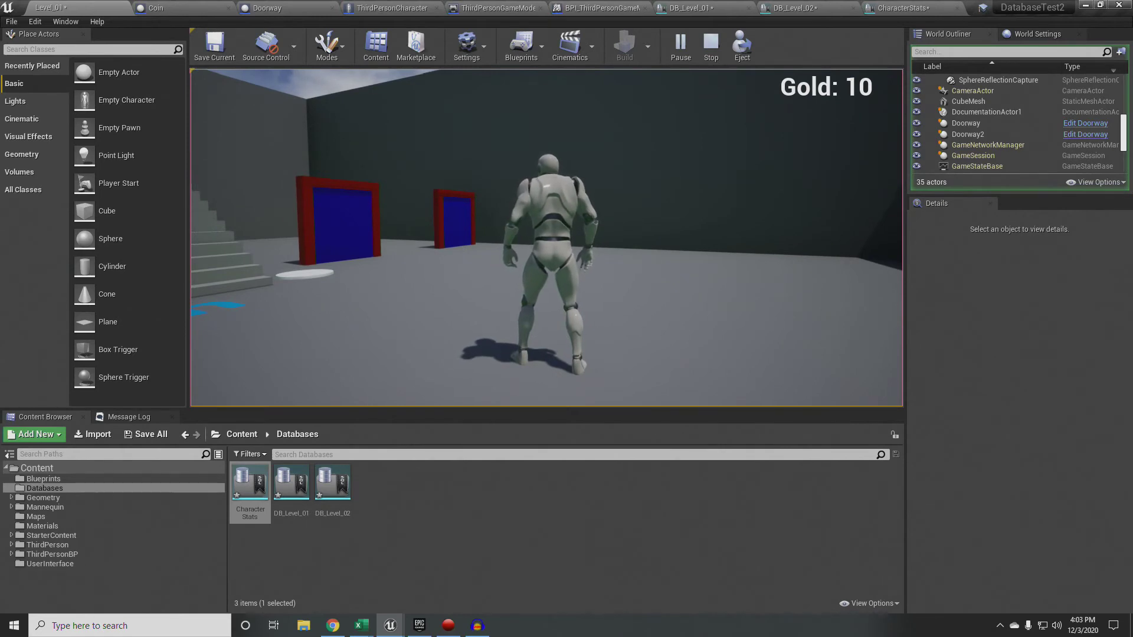
Step: Stop the running session and start a new one from the ThirdPersonCharacter blueprint to check whether the saved gold loads
{"action": "key", "text": "Escape"}
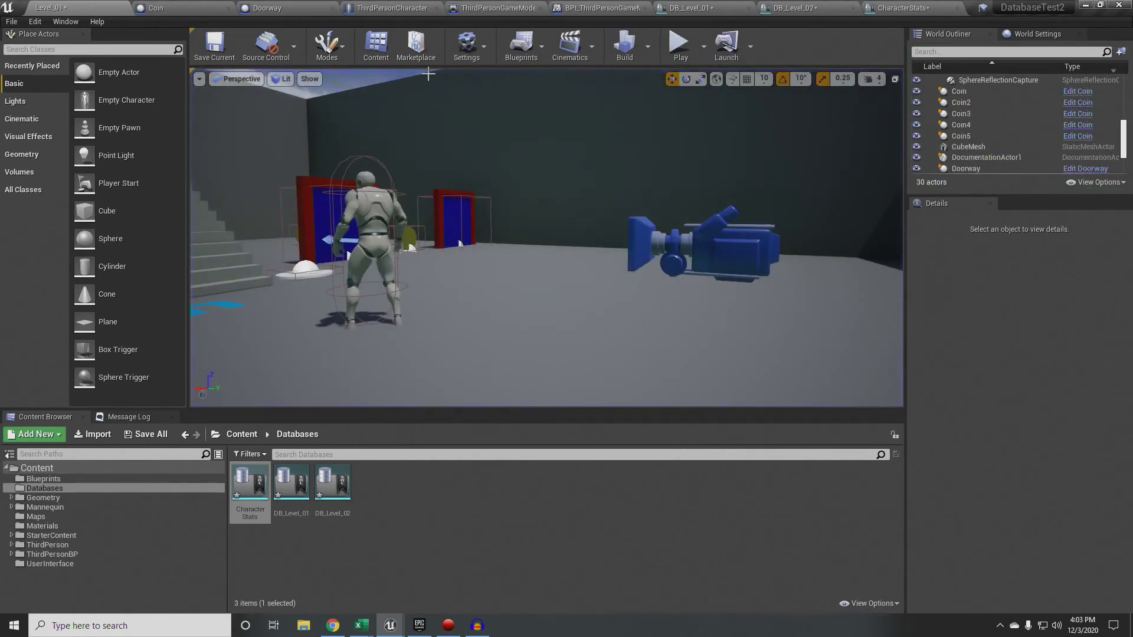
{"action": "left_click", "coordinate": [393, 7]}
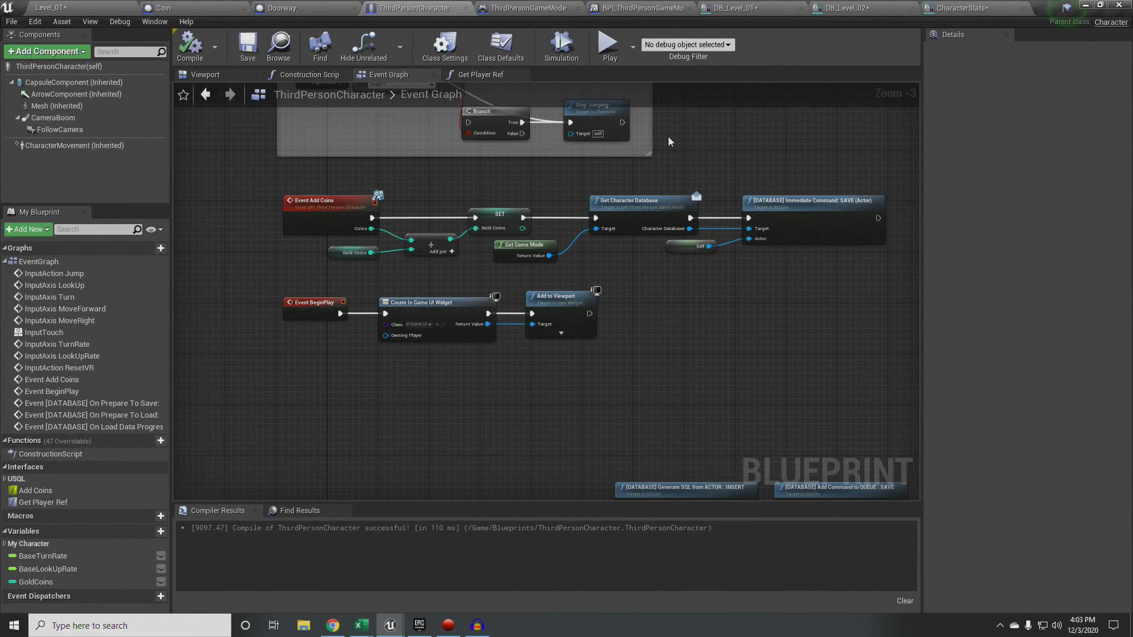
{"action": "left_click", "coordinate": [607, 44]}
{"action": "key", "text": "w"}
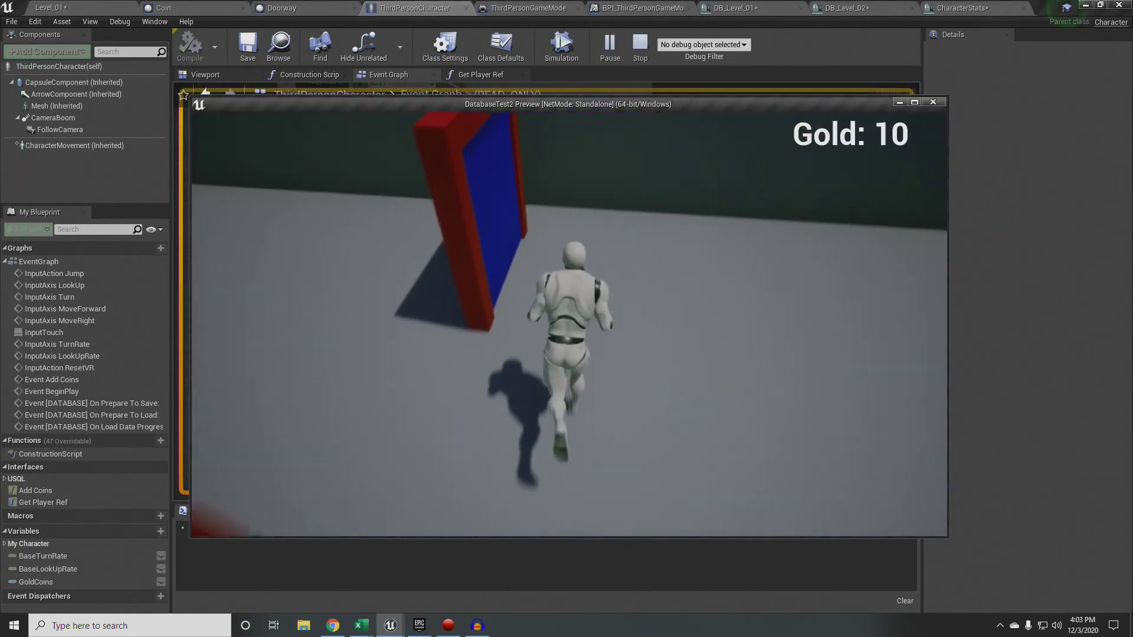
{"action": "key", "text": "a"}
{"action": "key", "text": "w"}
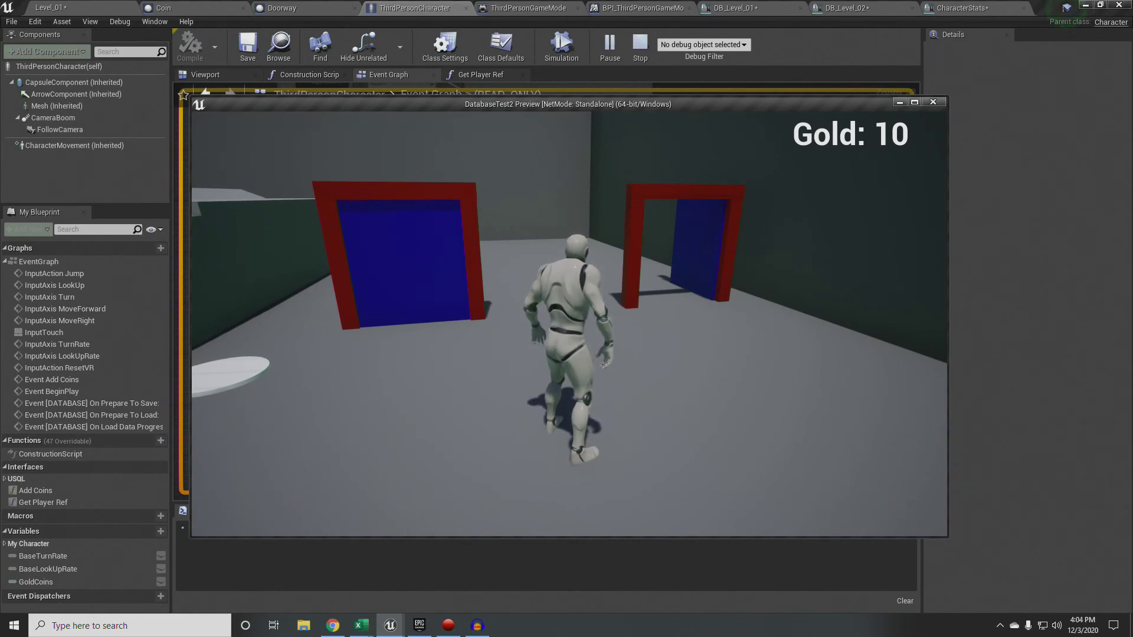
Step: Operate the first doorway in Level_01 and travel to the second level to check that the gold total carries over
{"action": "key", "text": "w"}
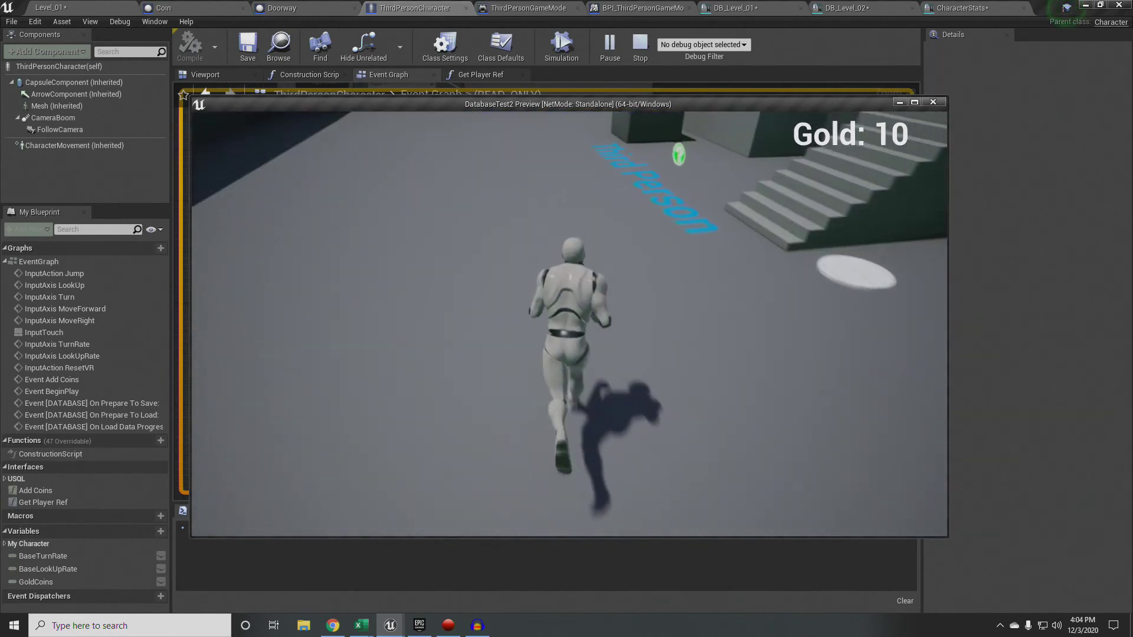
{"action": "key", "text": "w"}
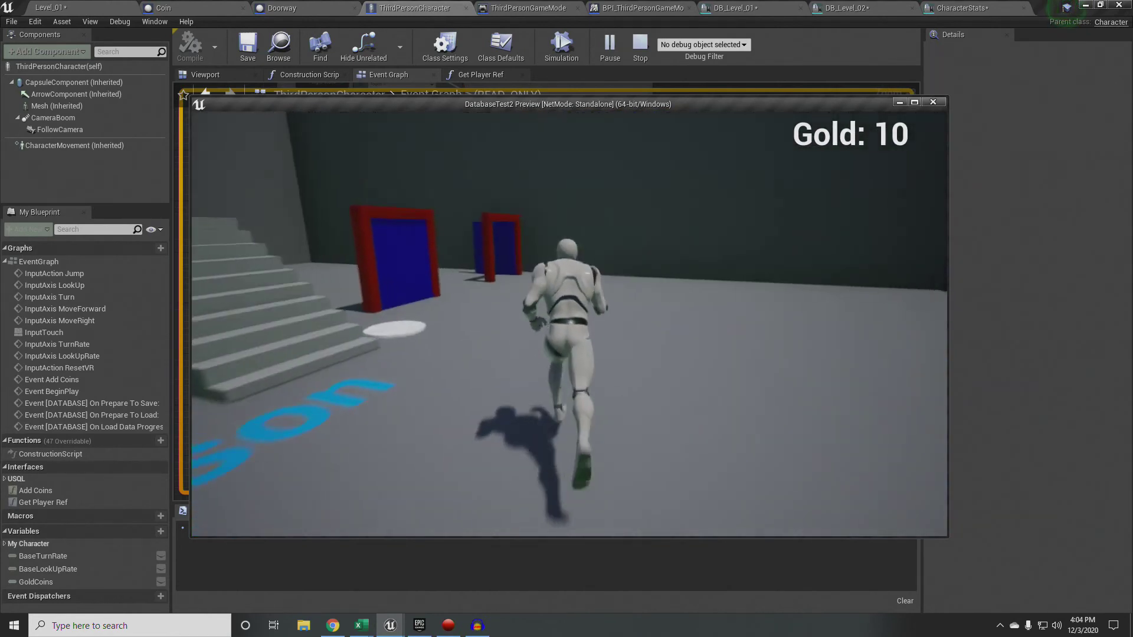
{"action": "key", "text": "w"}
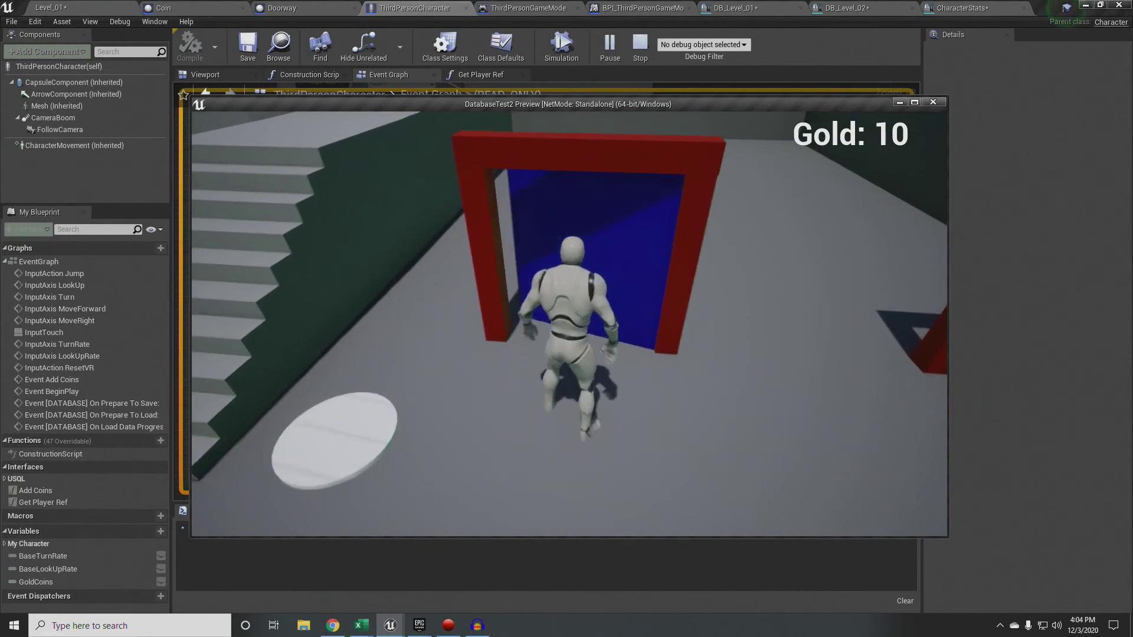
{"action": "key", "text": "w"}
{"action": "key", "text": "w"}
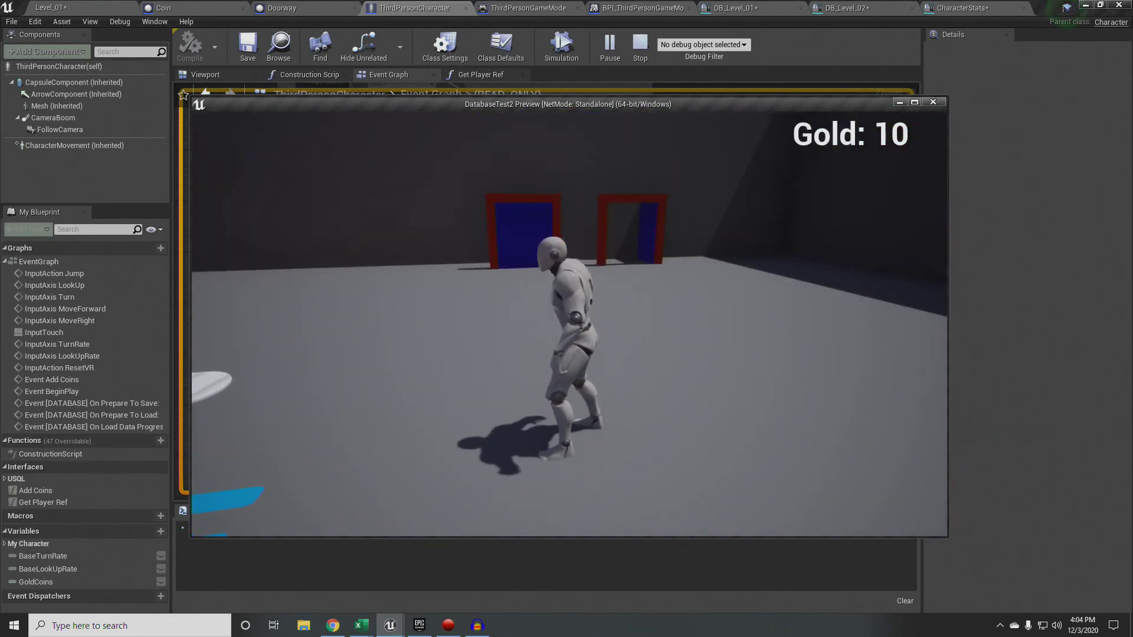
Step: Open and close the second doorway in the second level, and return to Level_01 to check its doorway states
{"action": "key", "text": "w"}
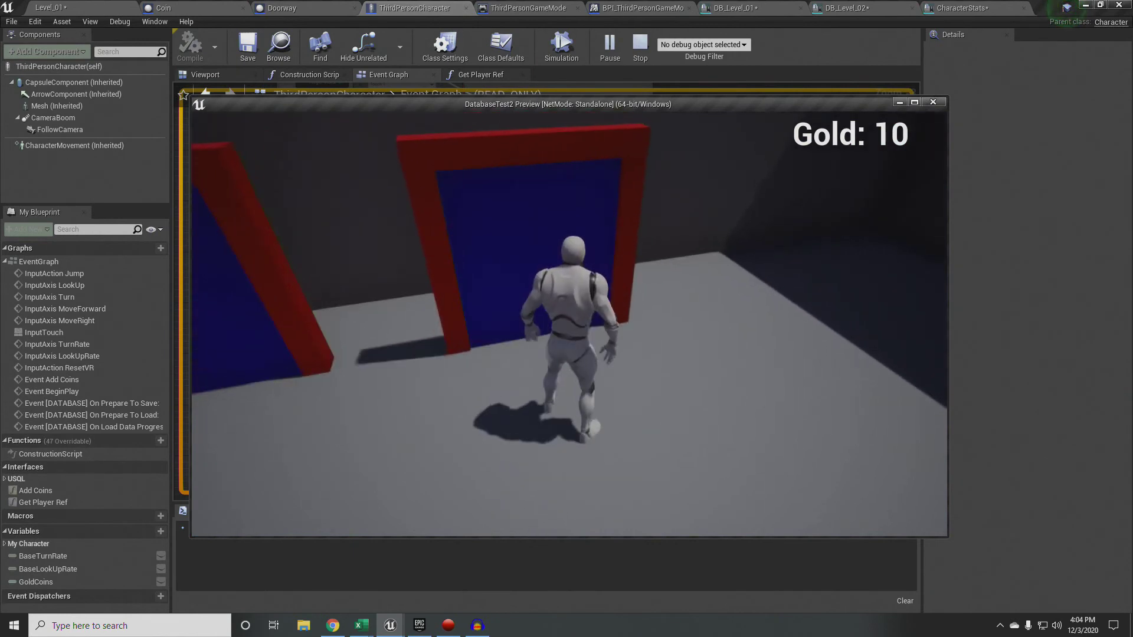
{"action": "key", "text": "s"}
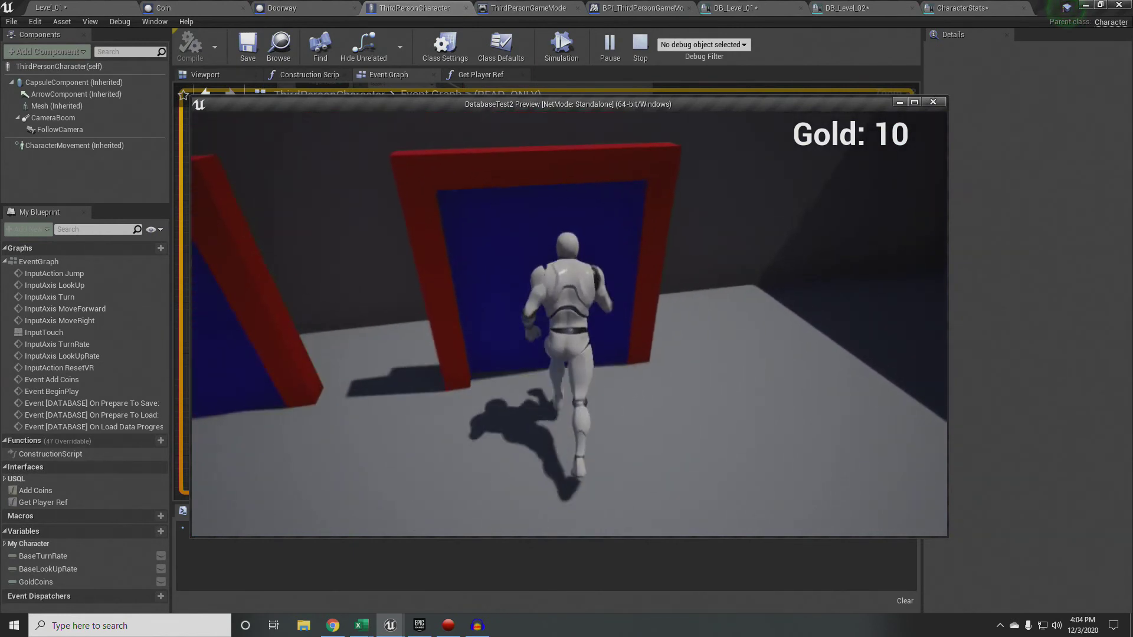
{"action": "key", "text": "s"}
{"action": "key", "text": "w"}
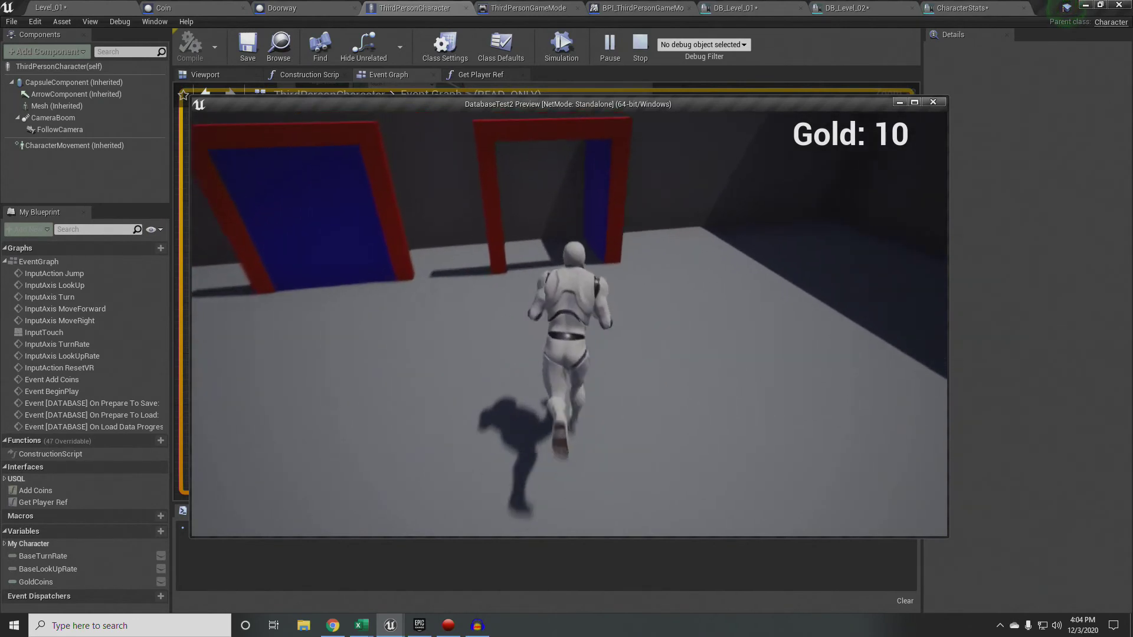
{"action": "key", "text": "s"}
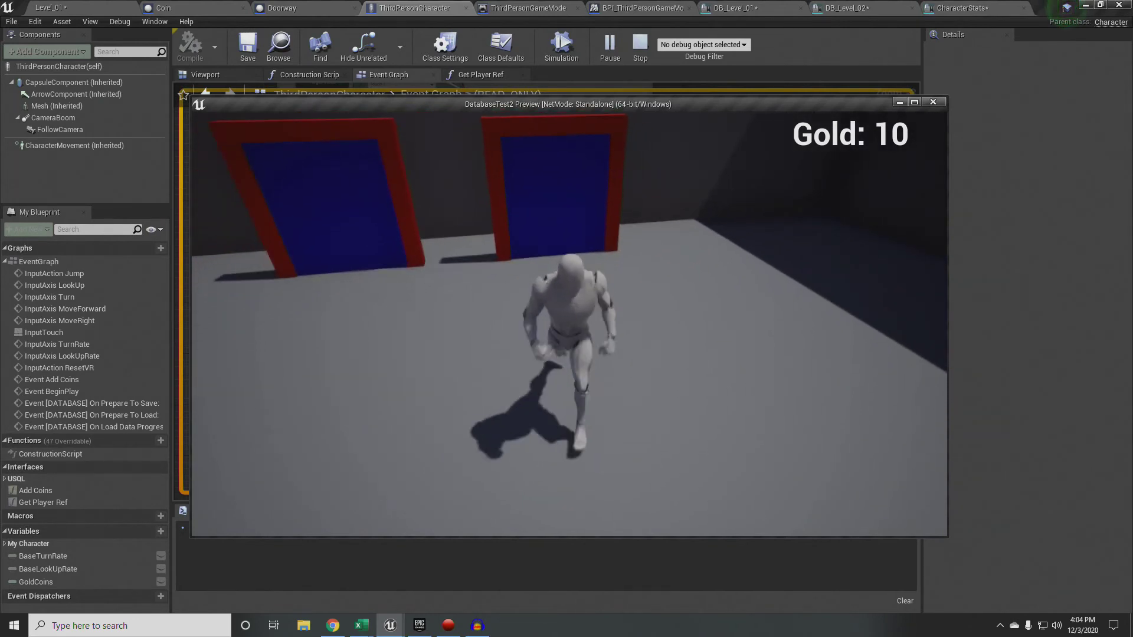
{"action": "key", "text": "w"}
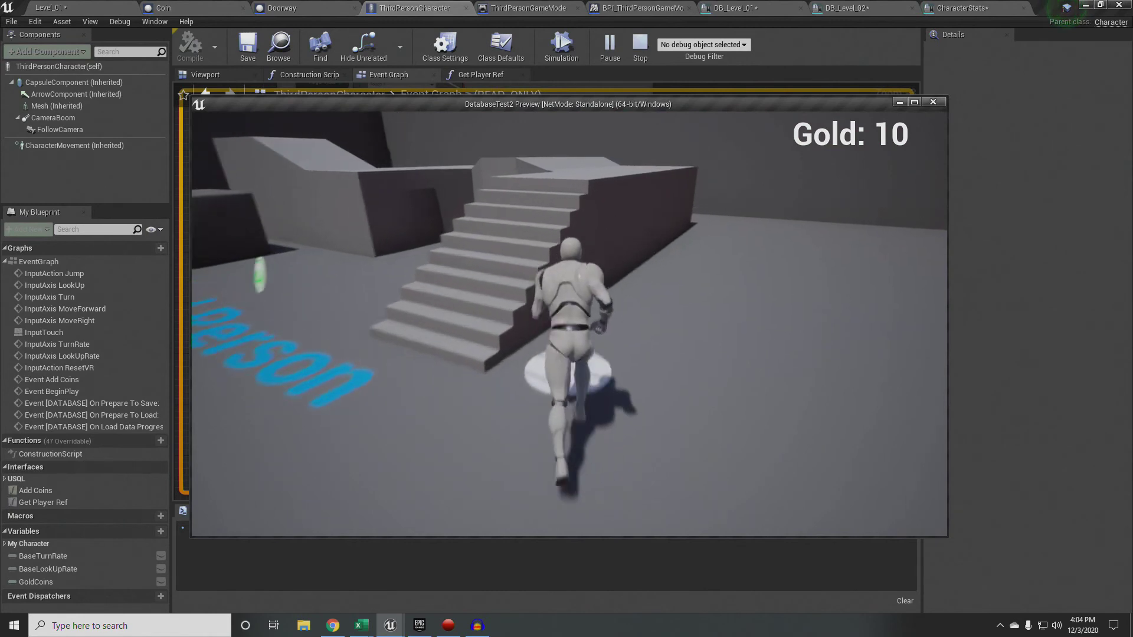
{"action": "key", "text": "w"}
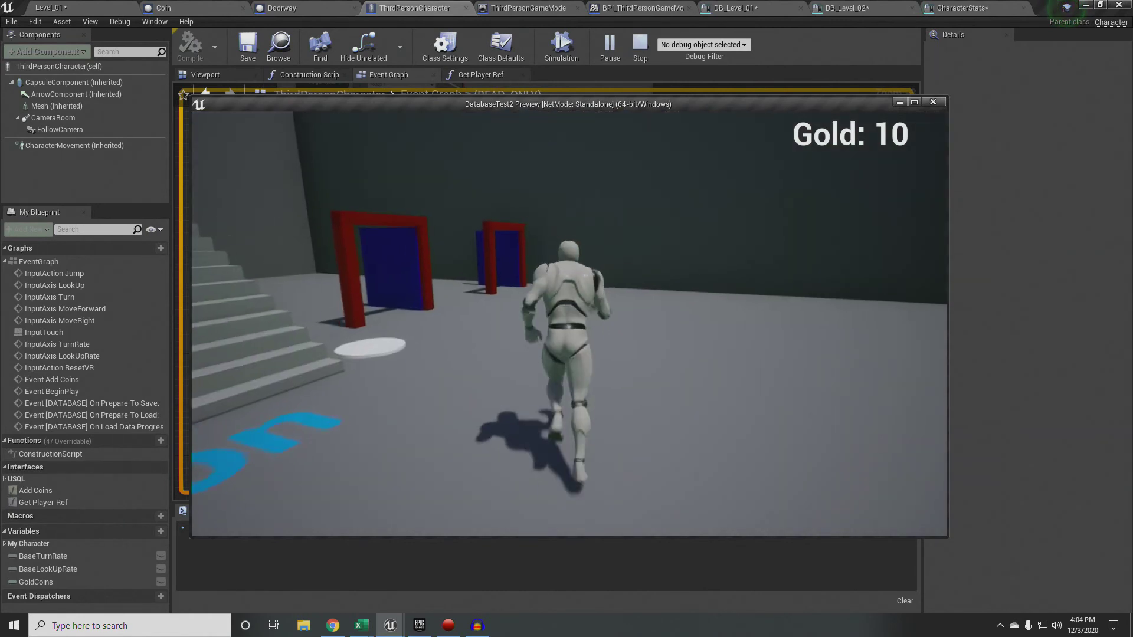
Step: Toggle doorways while travelling to the second level and back to Level_01 to test saved door states, and end the session
{"action": "key", "text": "a"}
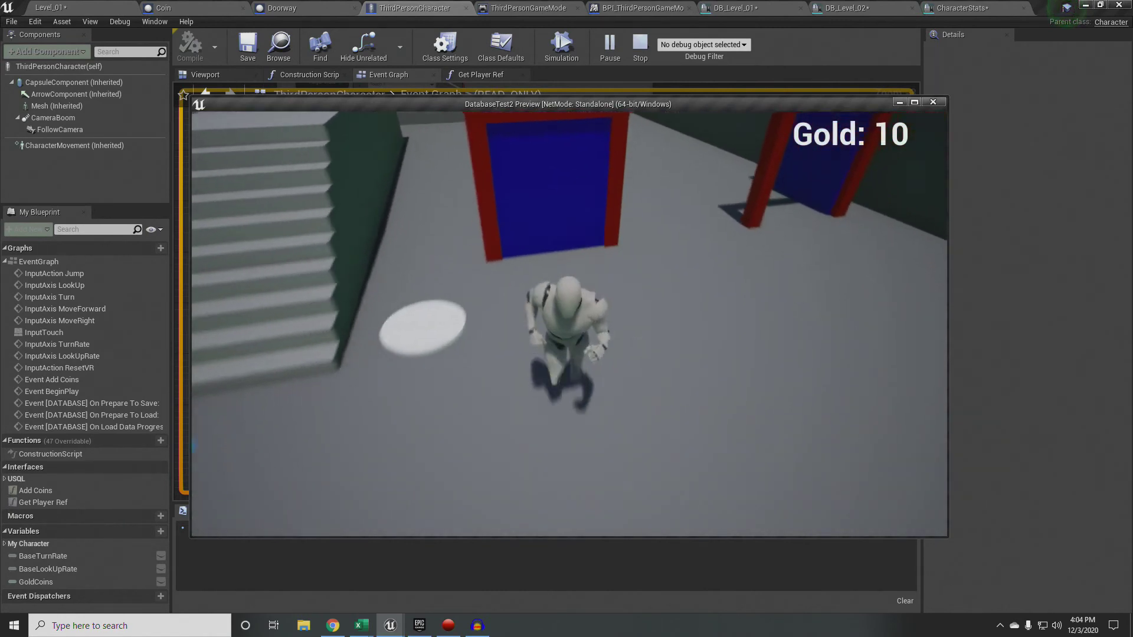
{"action": "key", "text": "w"}
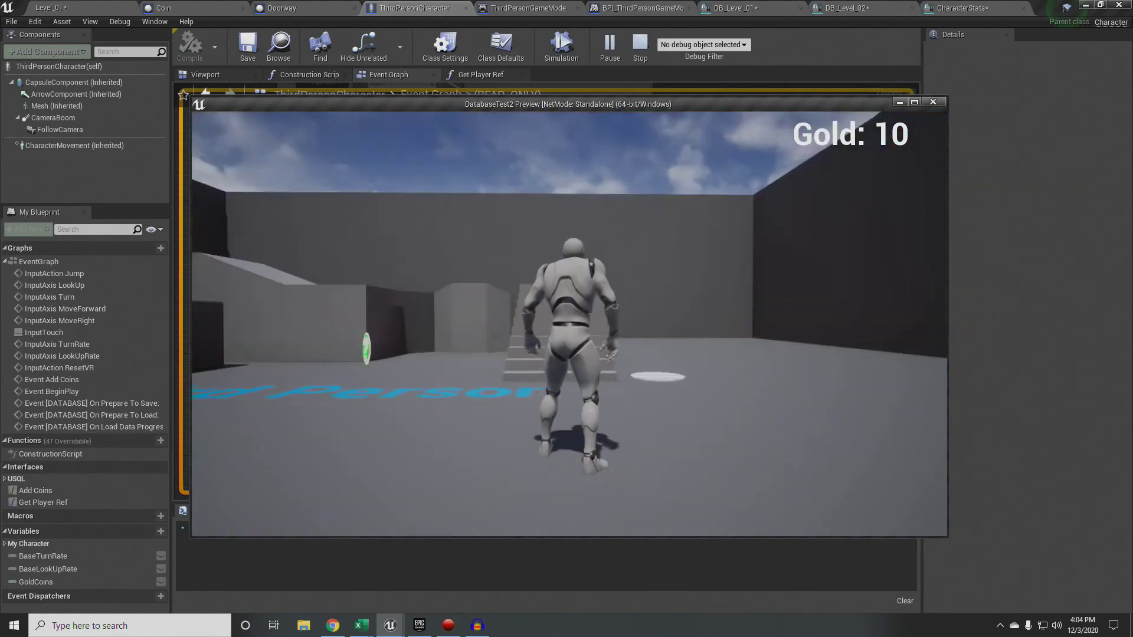
{"action": "key", "text": "w"}
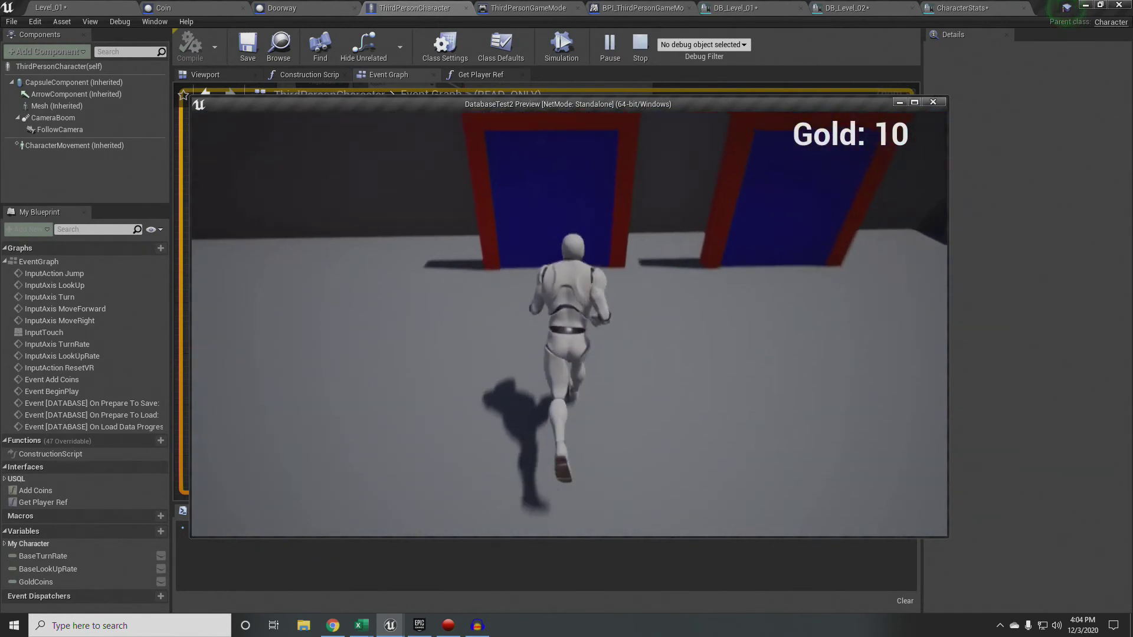
{"action": "key", "text": "w"}
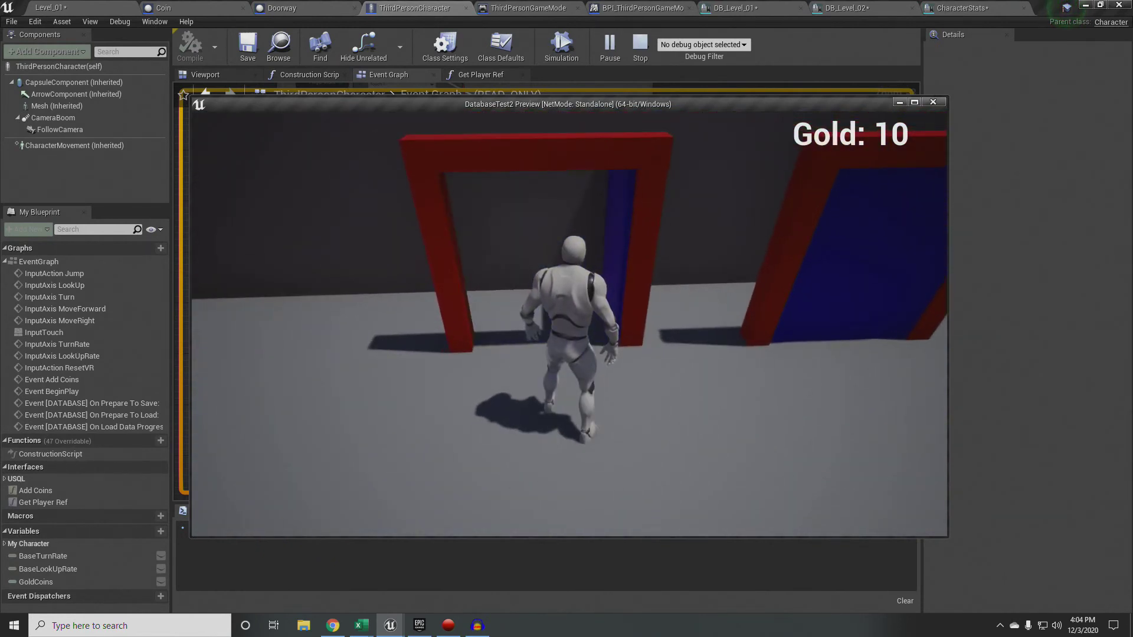
{"action": "key", "text": "w"}
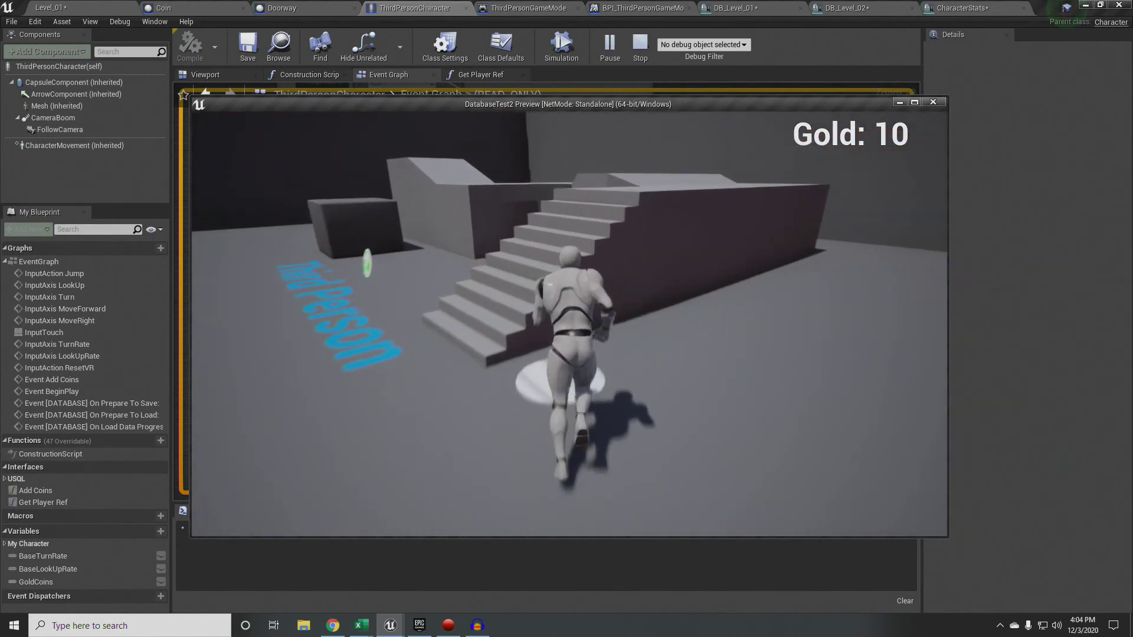
{"action": "key", "text": "w"}
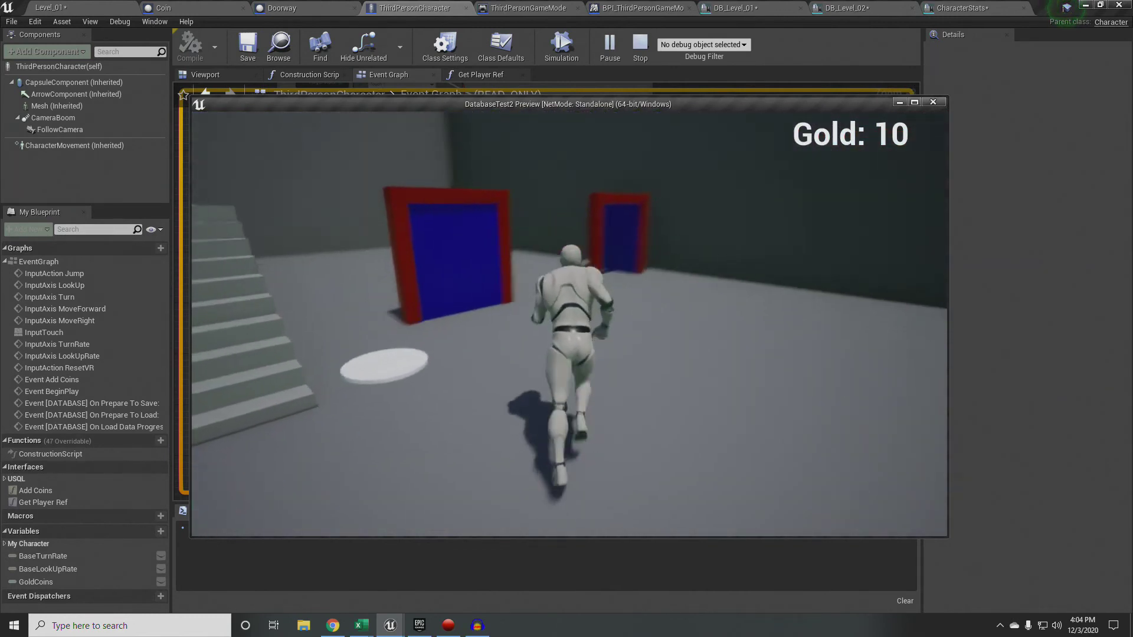
{"action": "key", "text": "w"}
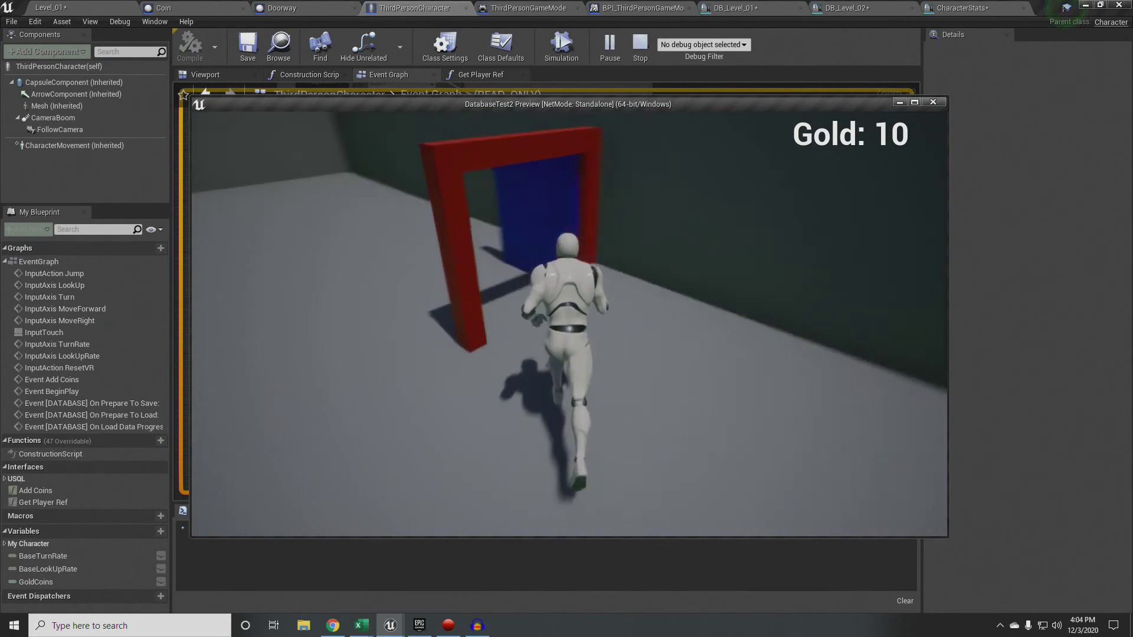
{"action": "key", "text": "w"}
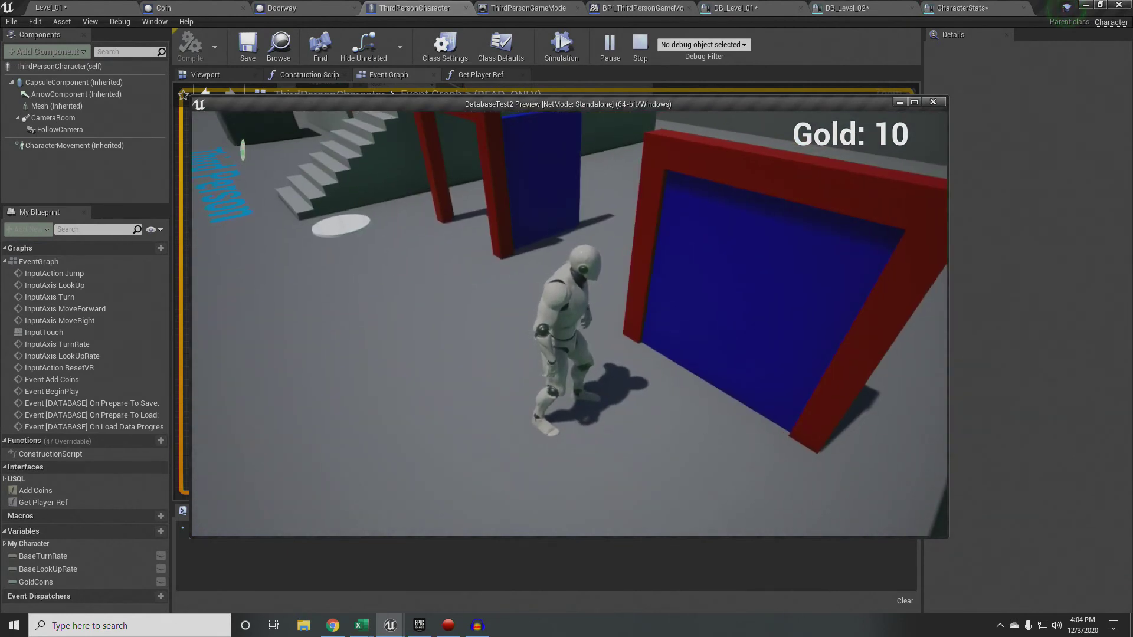
{"action": "key", "text": "Escape"}
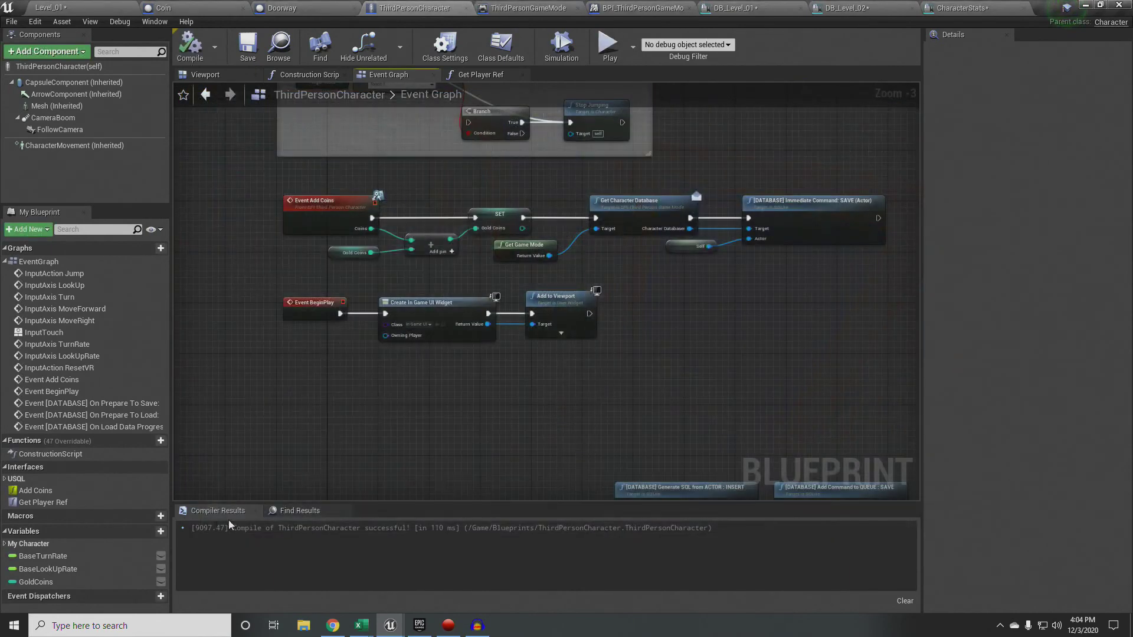
Step: Review the coin-saving and input nodes in the ThirdPersonCharacter event graph and return to the Level_01 editor
{"action": "right_click_drag", "start_coordinate": [642, 302], "coordinate": [726, 148]}
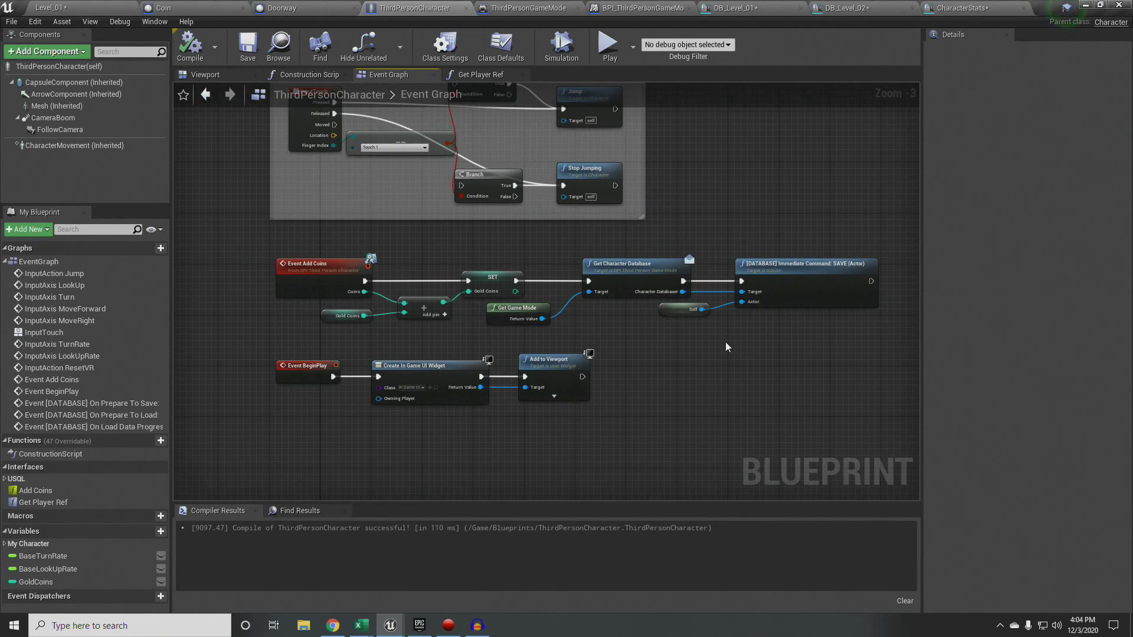
{"action": "right_click_drag", "start_coordinate": [250, 221], "coordinate": [398, 575]}
{"action": "right_click_drag", "start_coordinate": [370, 225], "coordinate": [451, 555]}
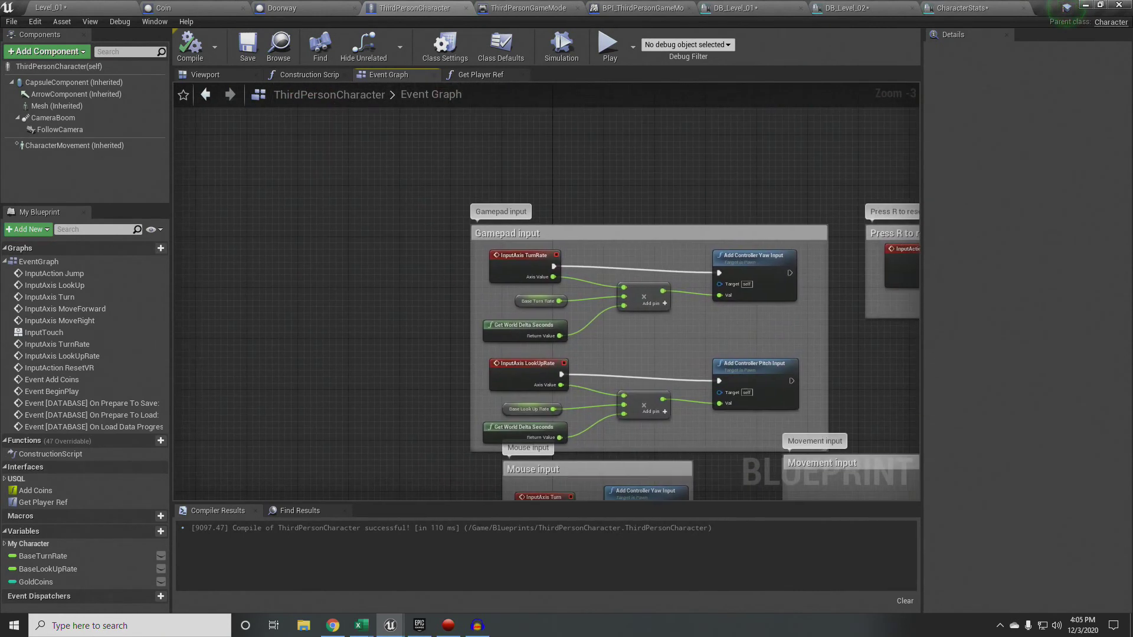
{"action": "right_click_drag", "start_coordinate": [598, 155], "coordinate": [608, 153]}
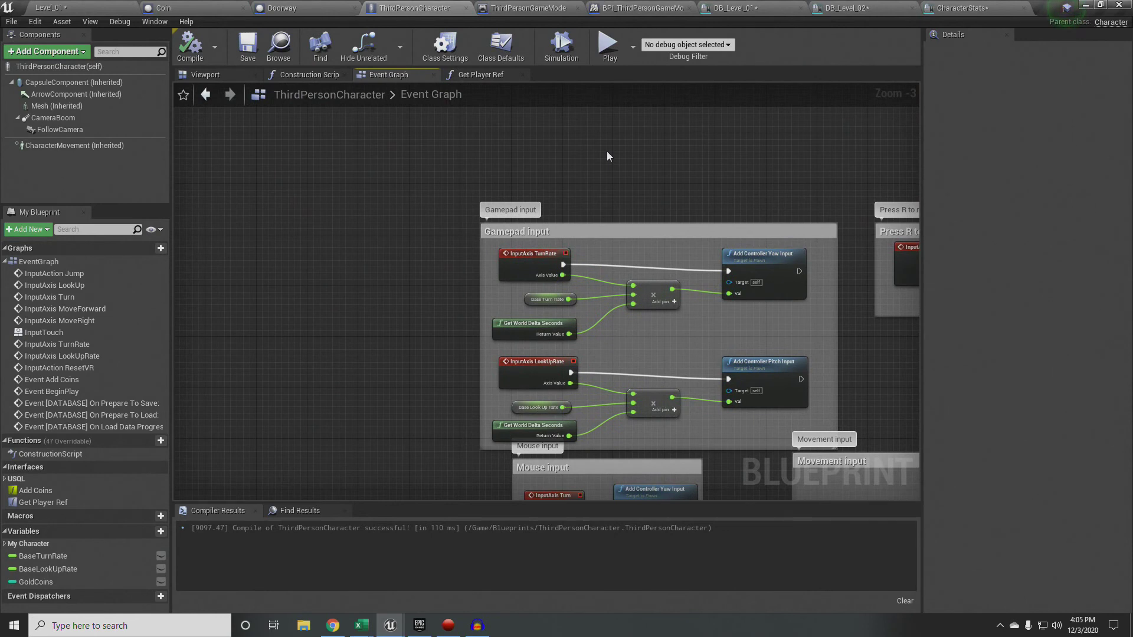
{"action": "left_click", "coordinate": [80, 7]}
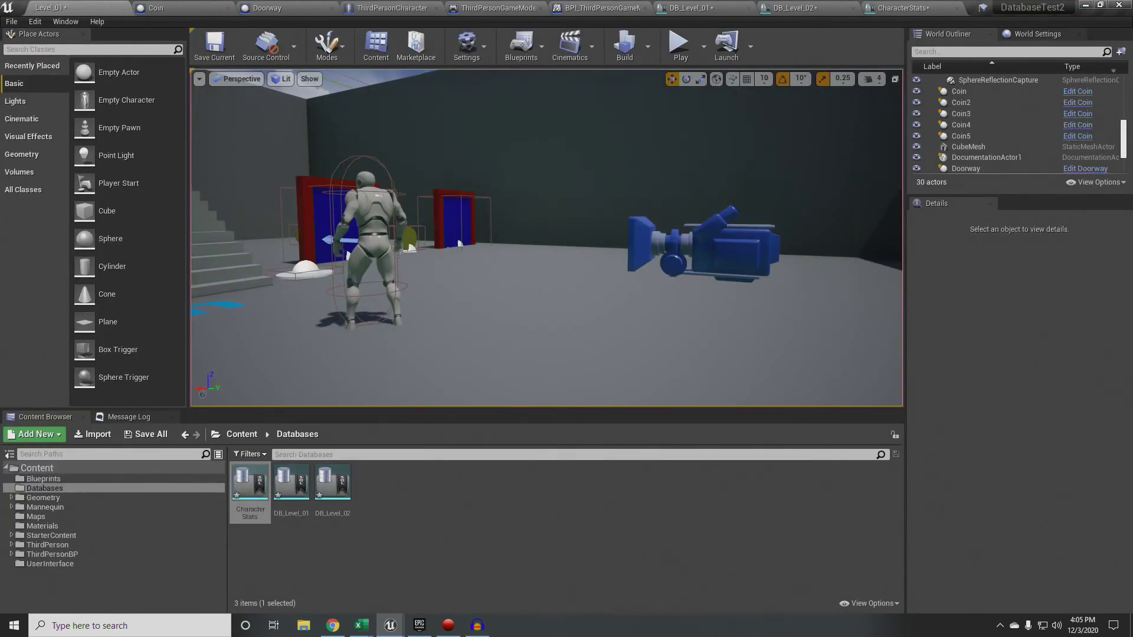